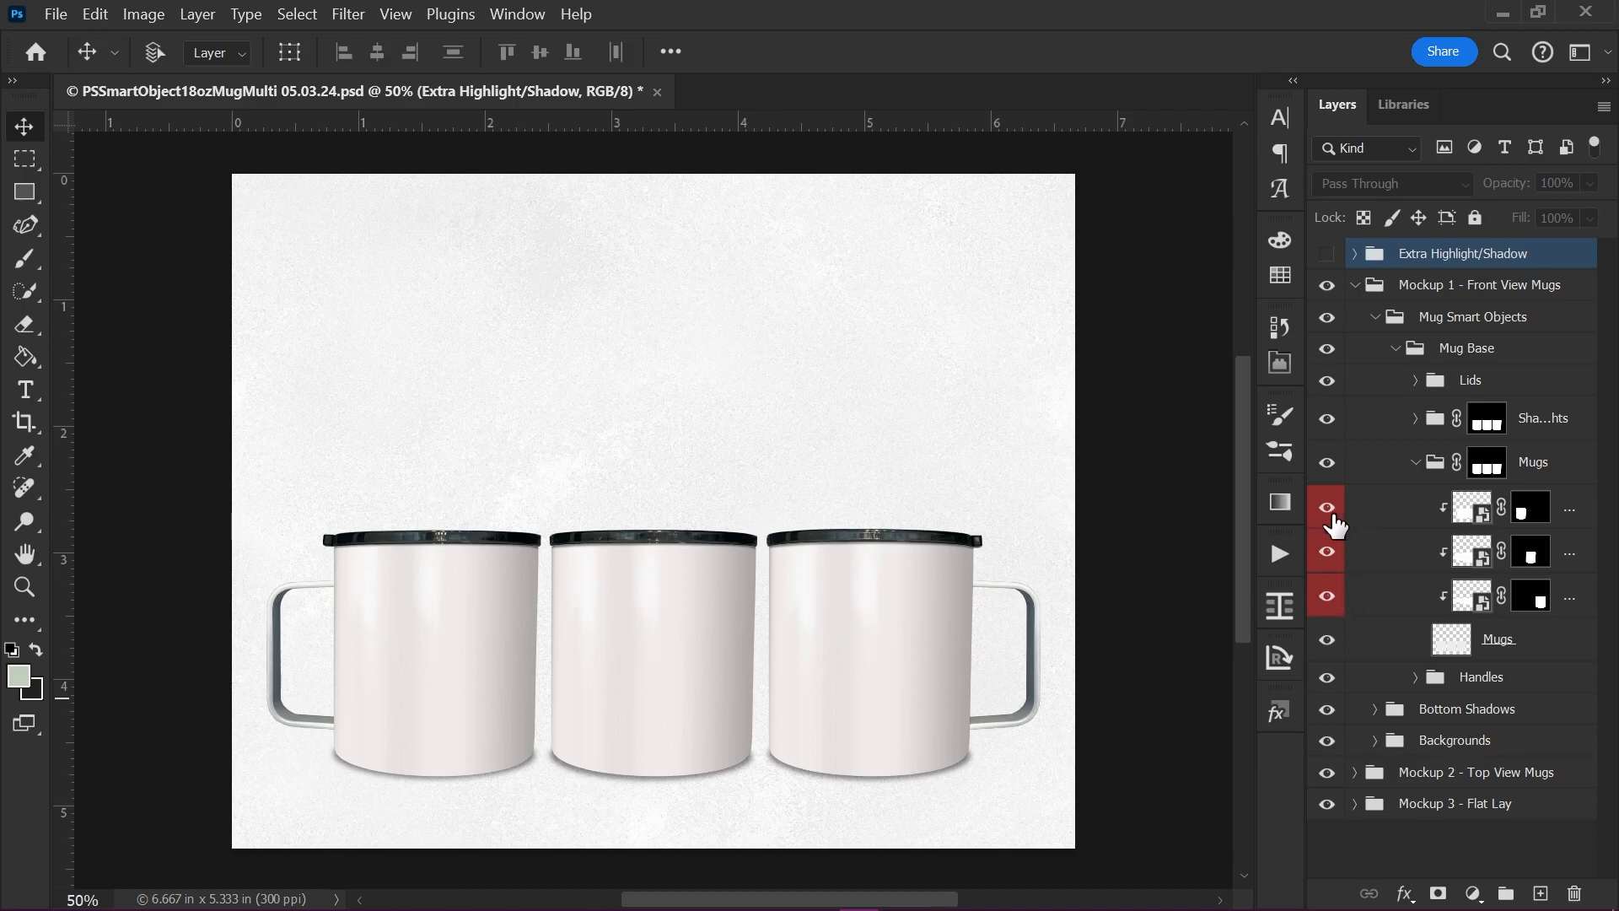
Step: Open the left front-view mug's smart object for editing, and open the design file Glitter Galaxy Leopard Print and Paw Prints.jpg
click(1473, 516)
double_click(1473, 516)
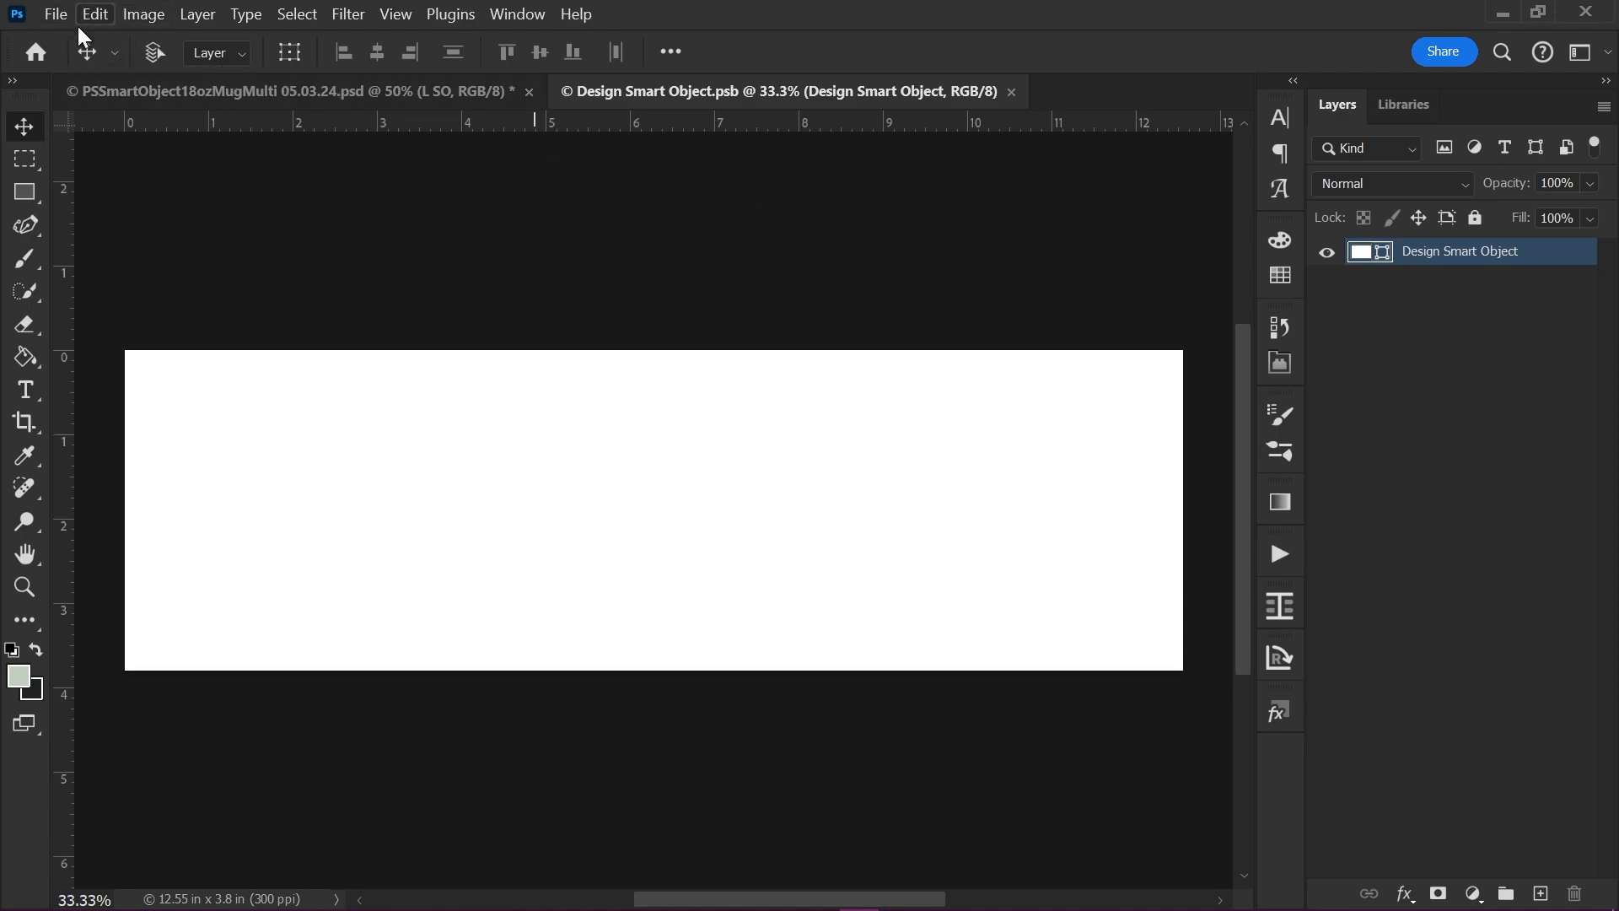
click(56, 15)
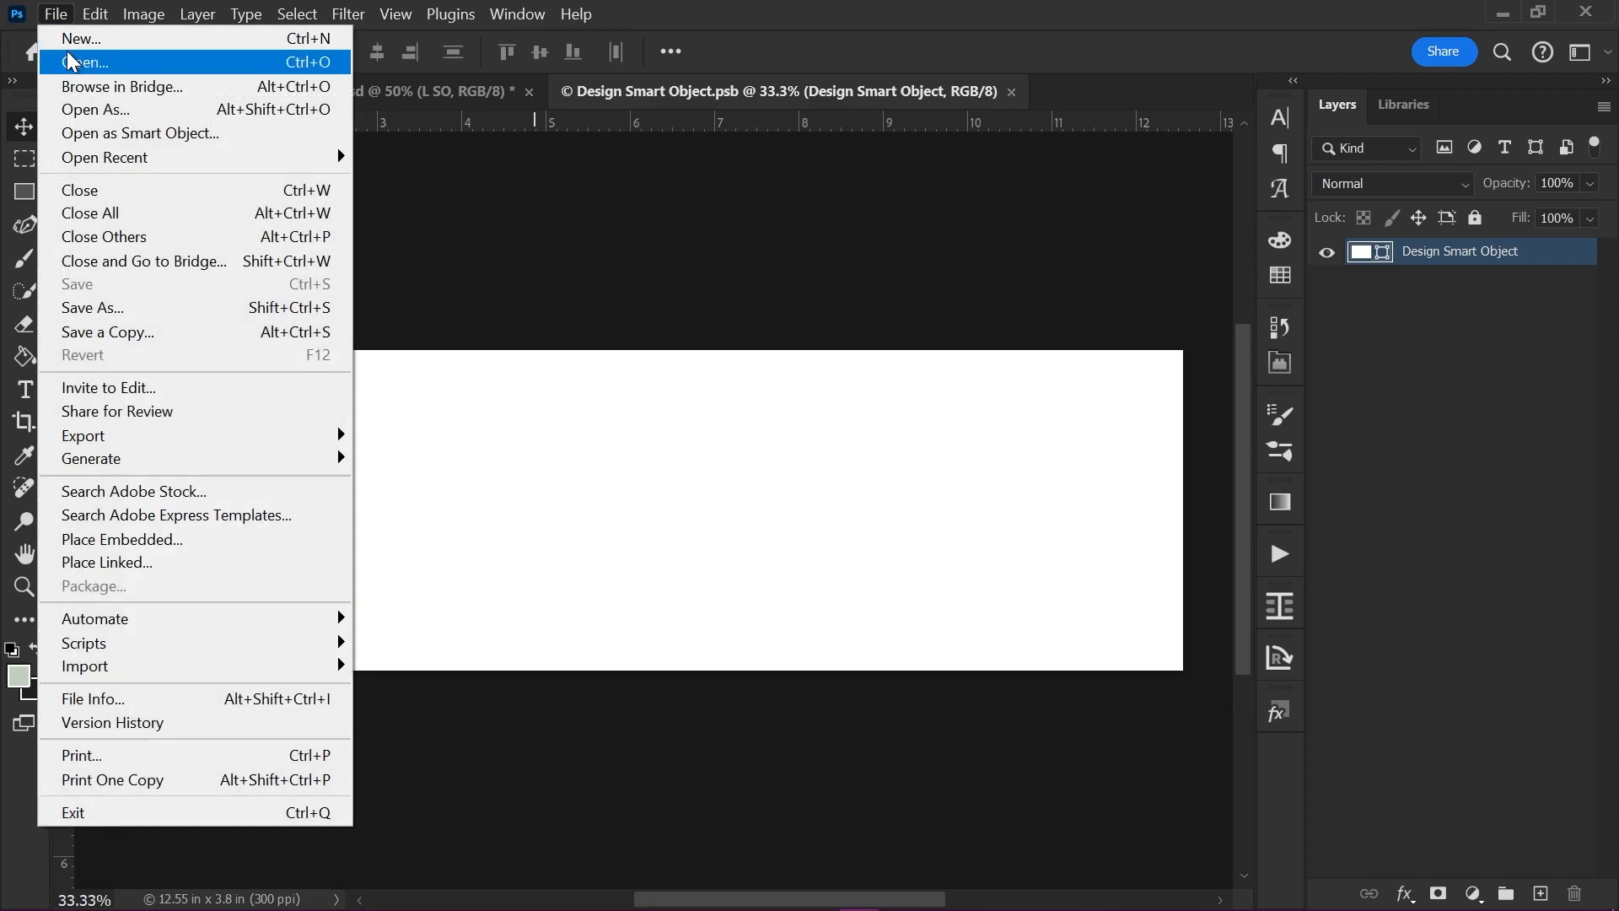
click(71, 62)
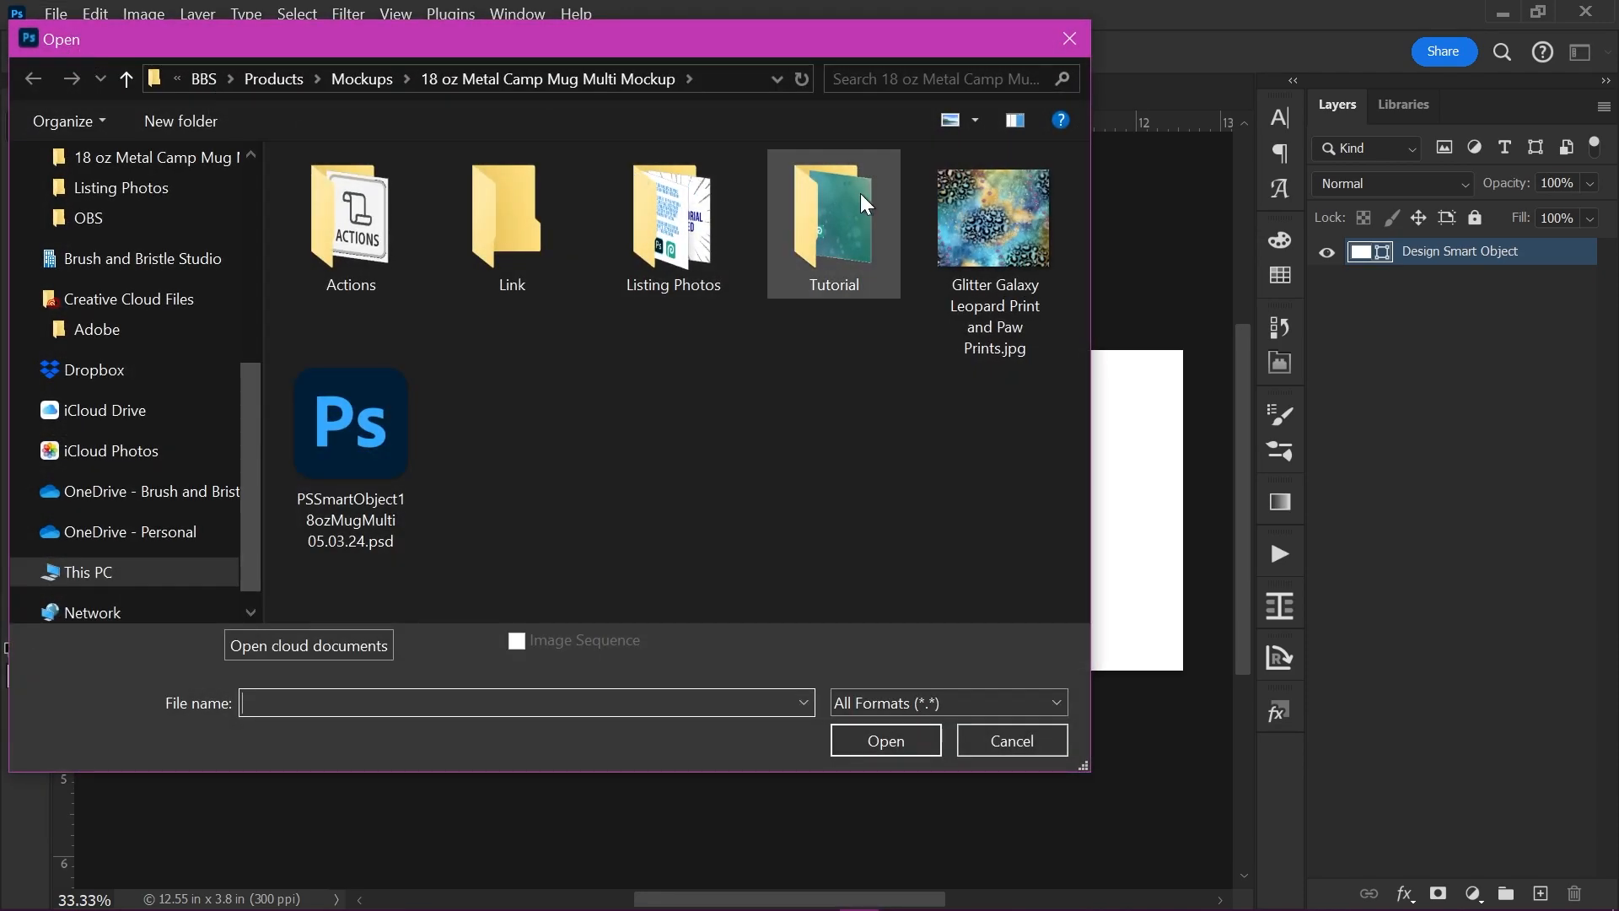
double_click(1024, 204)
Step: Select and copy the entire leopard print design, and close its file
key(ctrl+a)
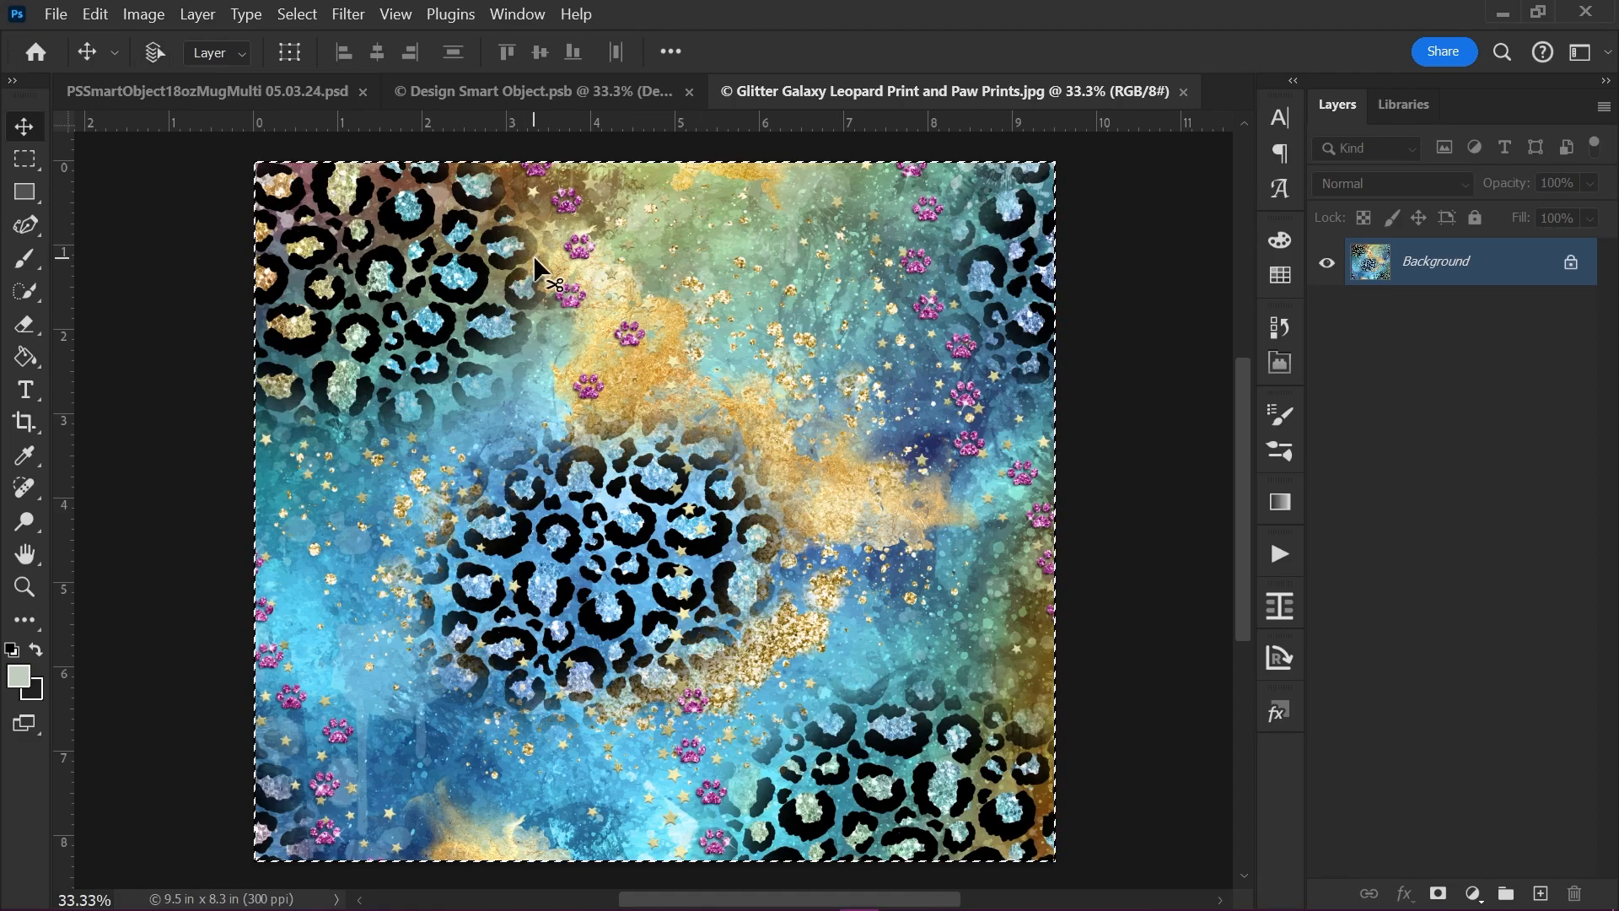
click(310, 14)
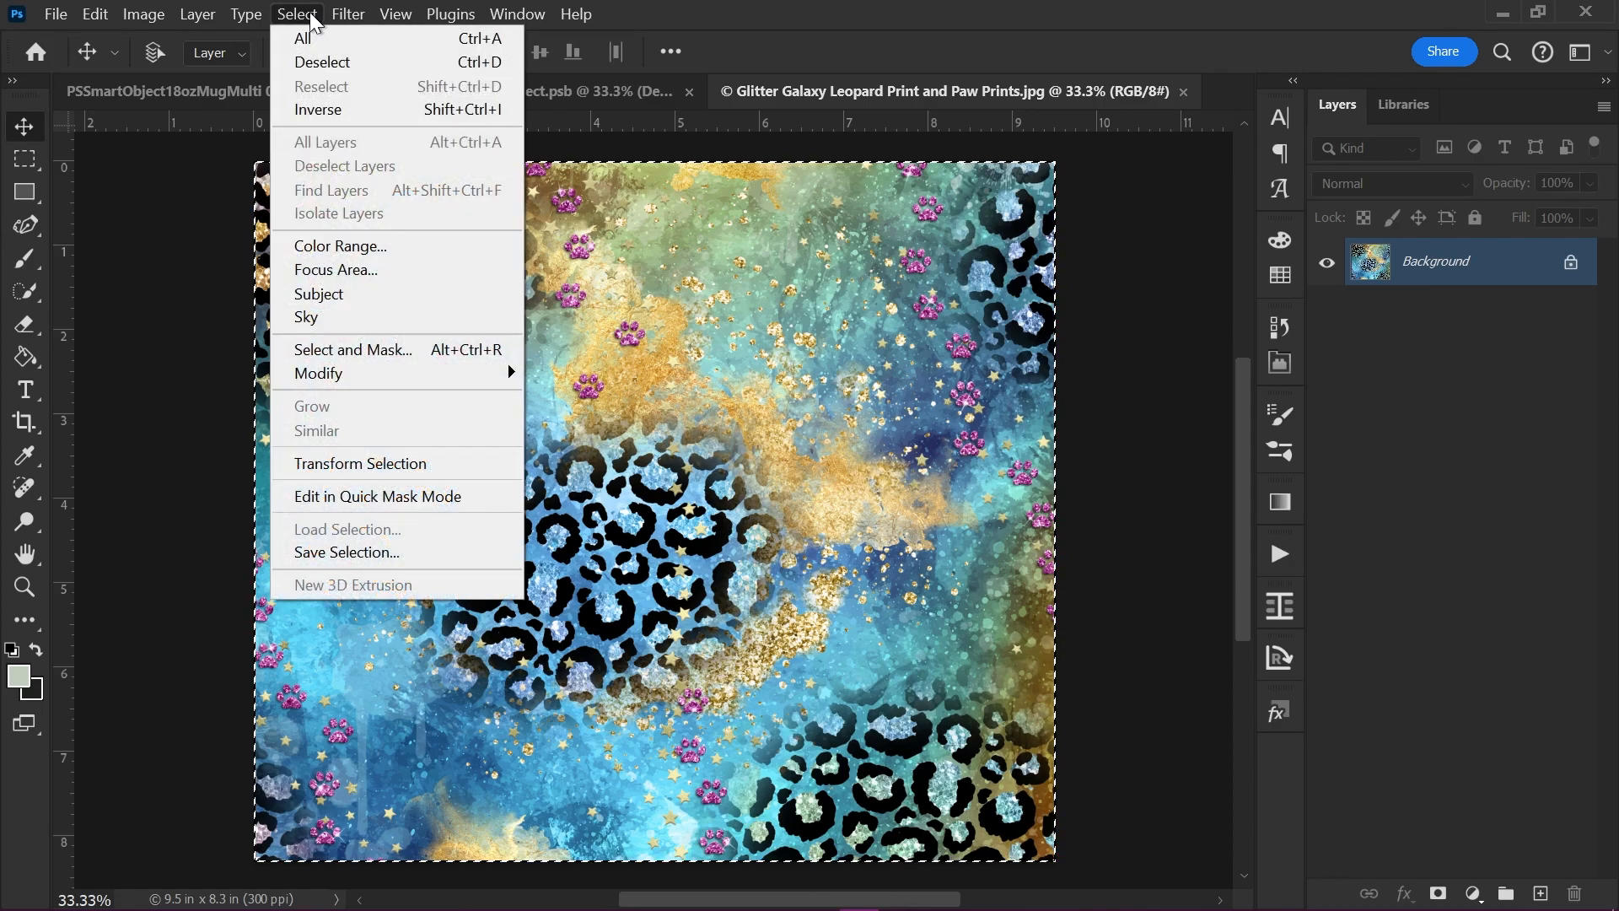
click(314, 39)
click(98, 14)
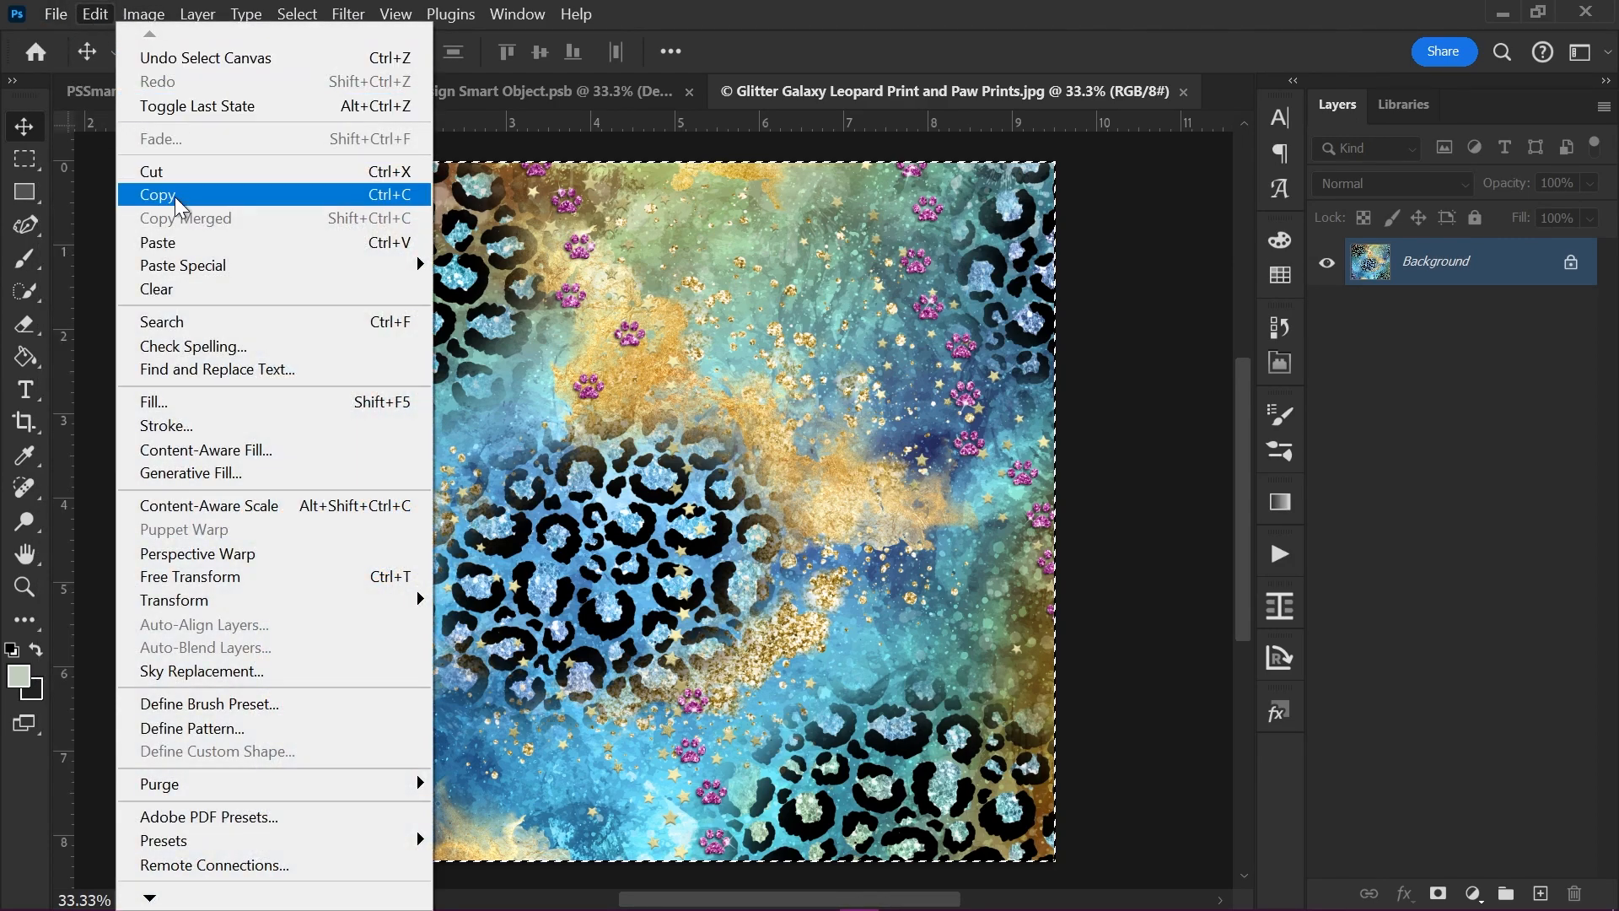
click(178, 200)
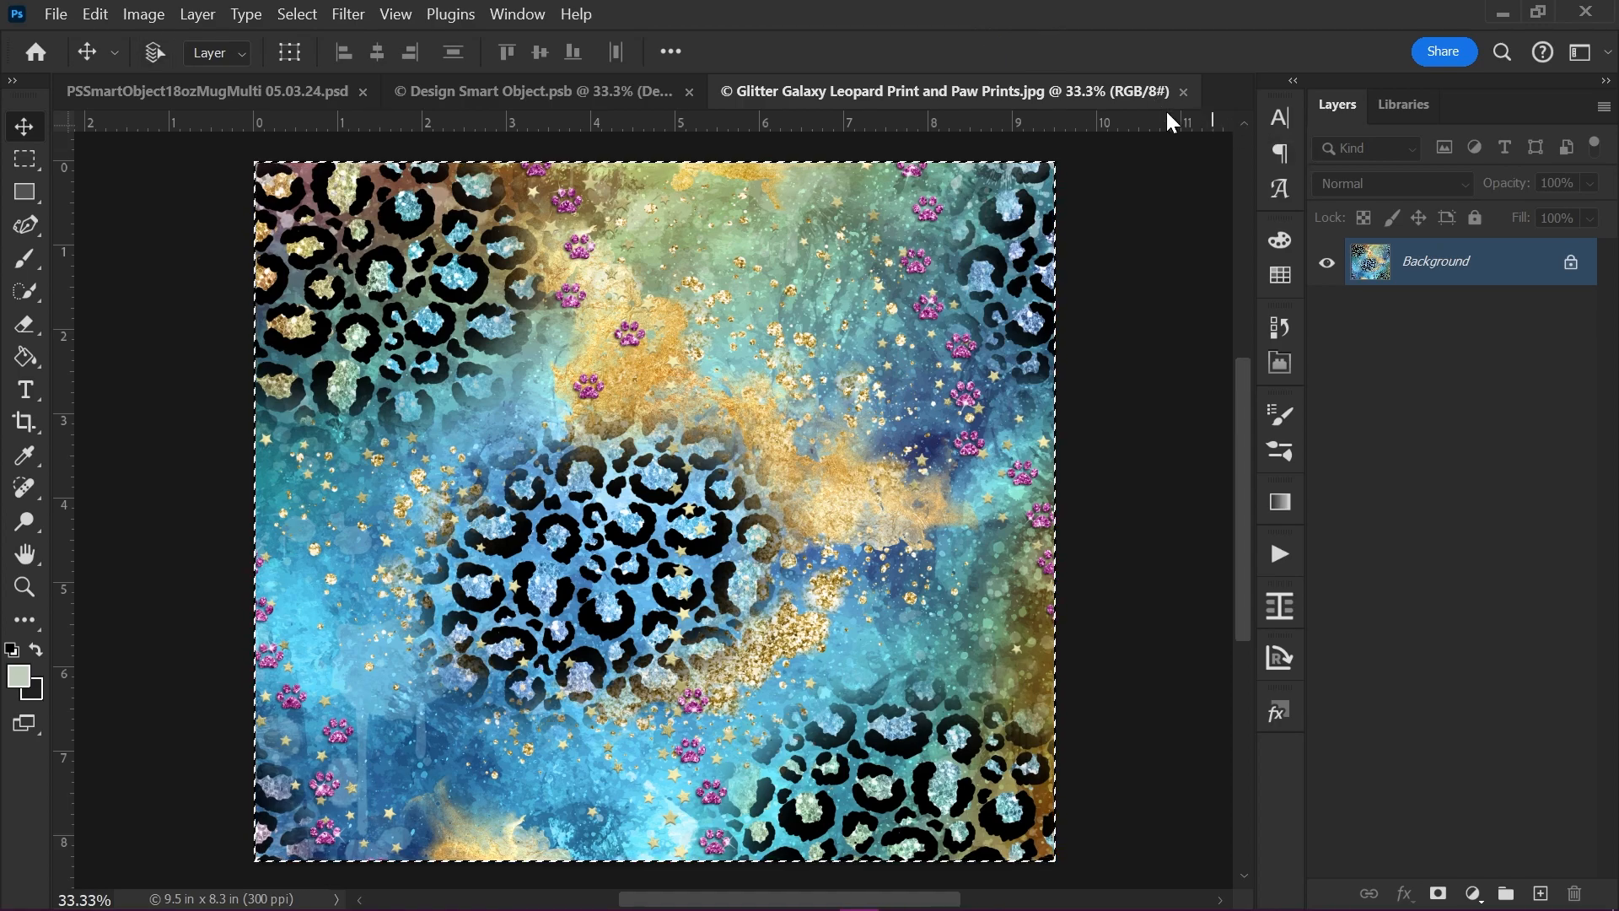
click(1184, 91)
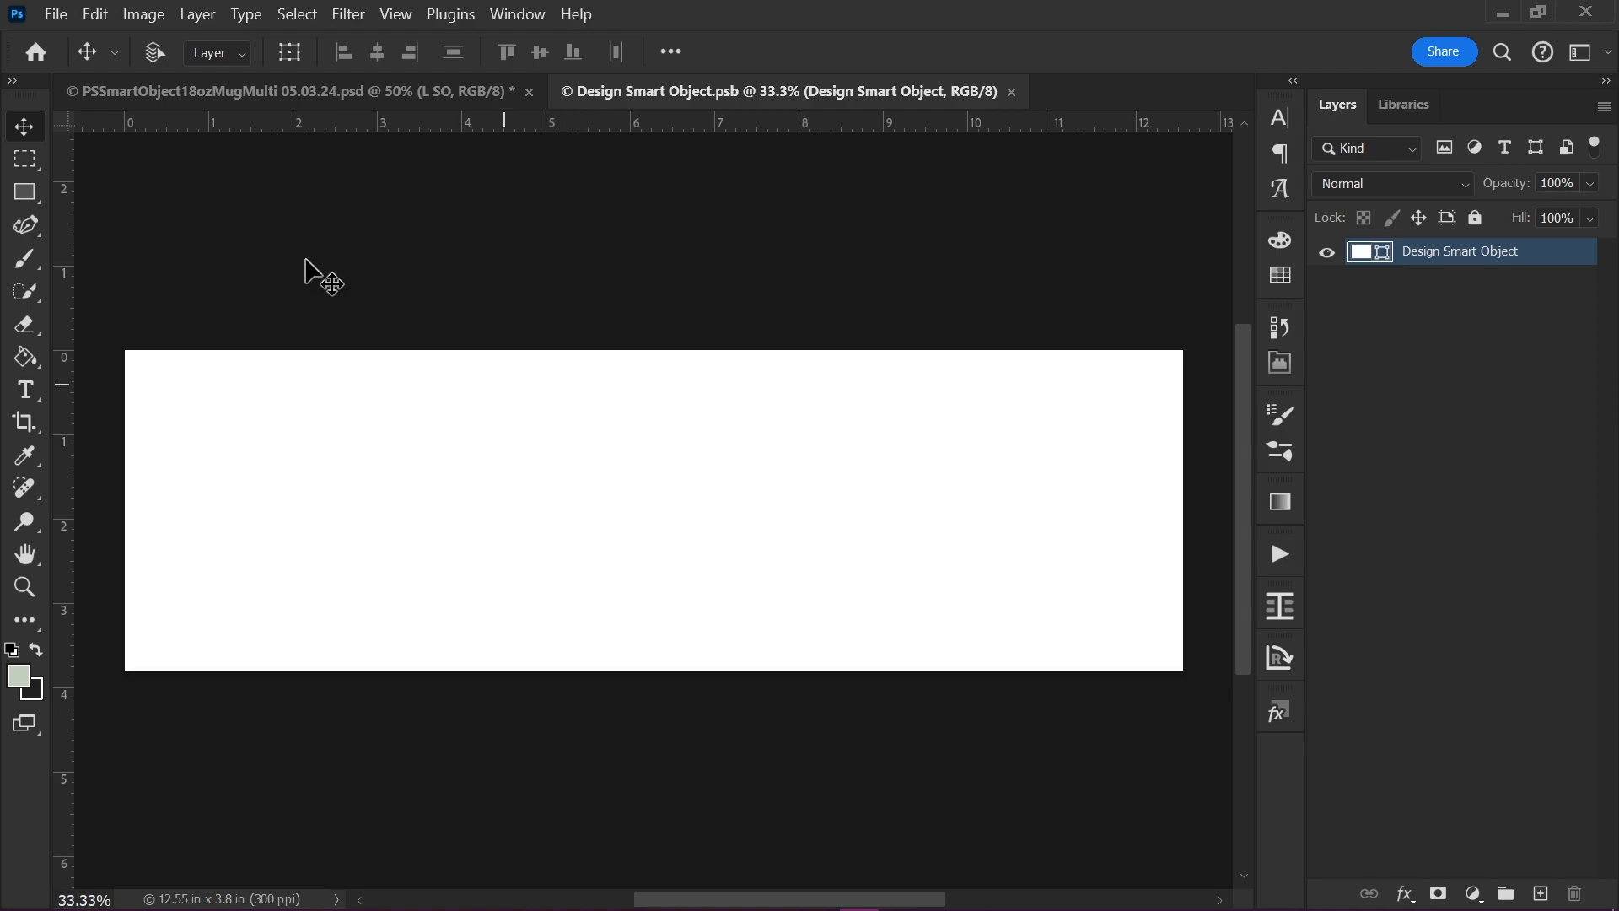
Step: Paste the design into Design Smart Object.psb and scale it proportionally to about 132% so it spans the full canvas width
click(95, 15)
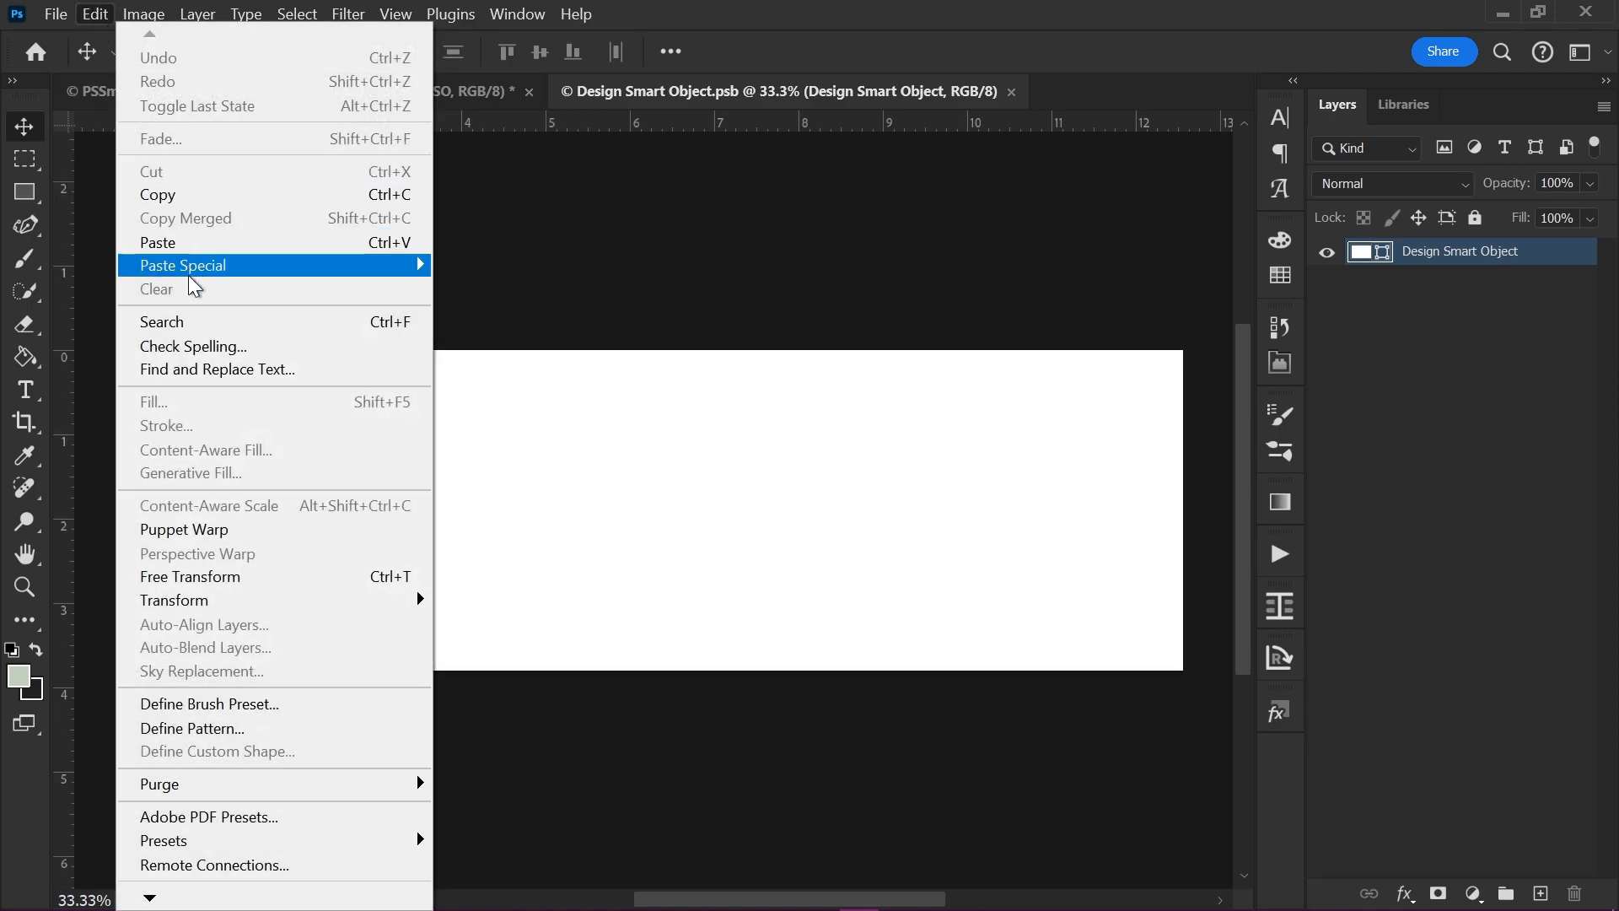
click(177, 244)
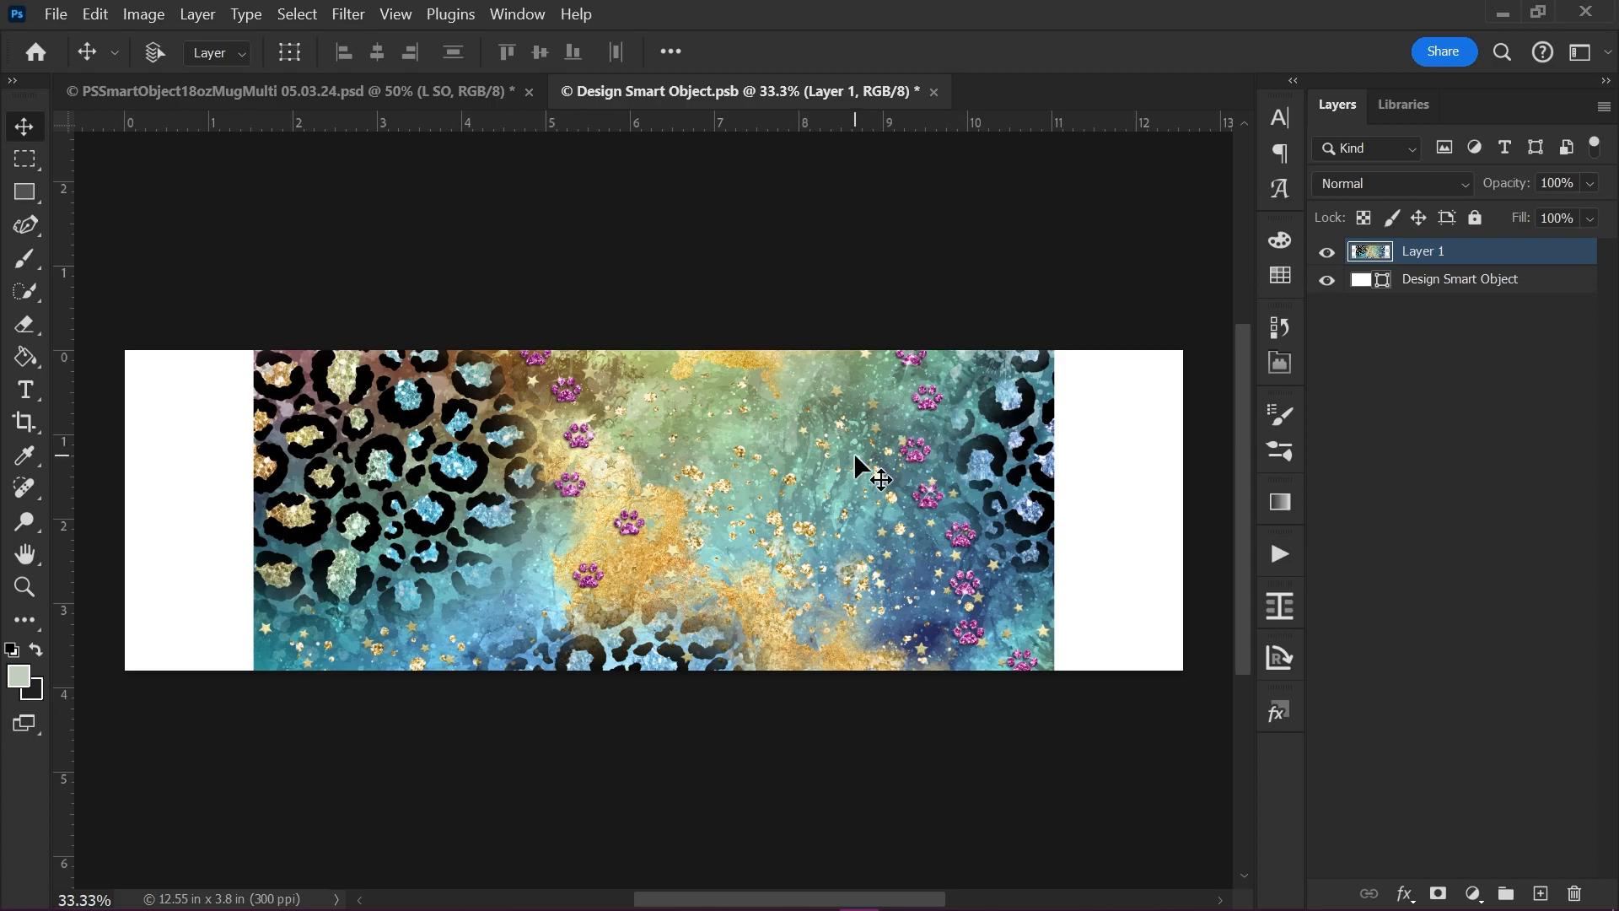
click(99, 17)
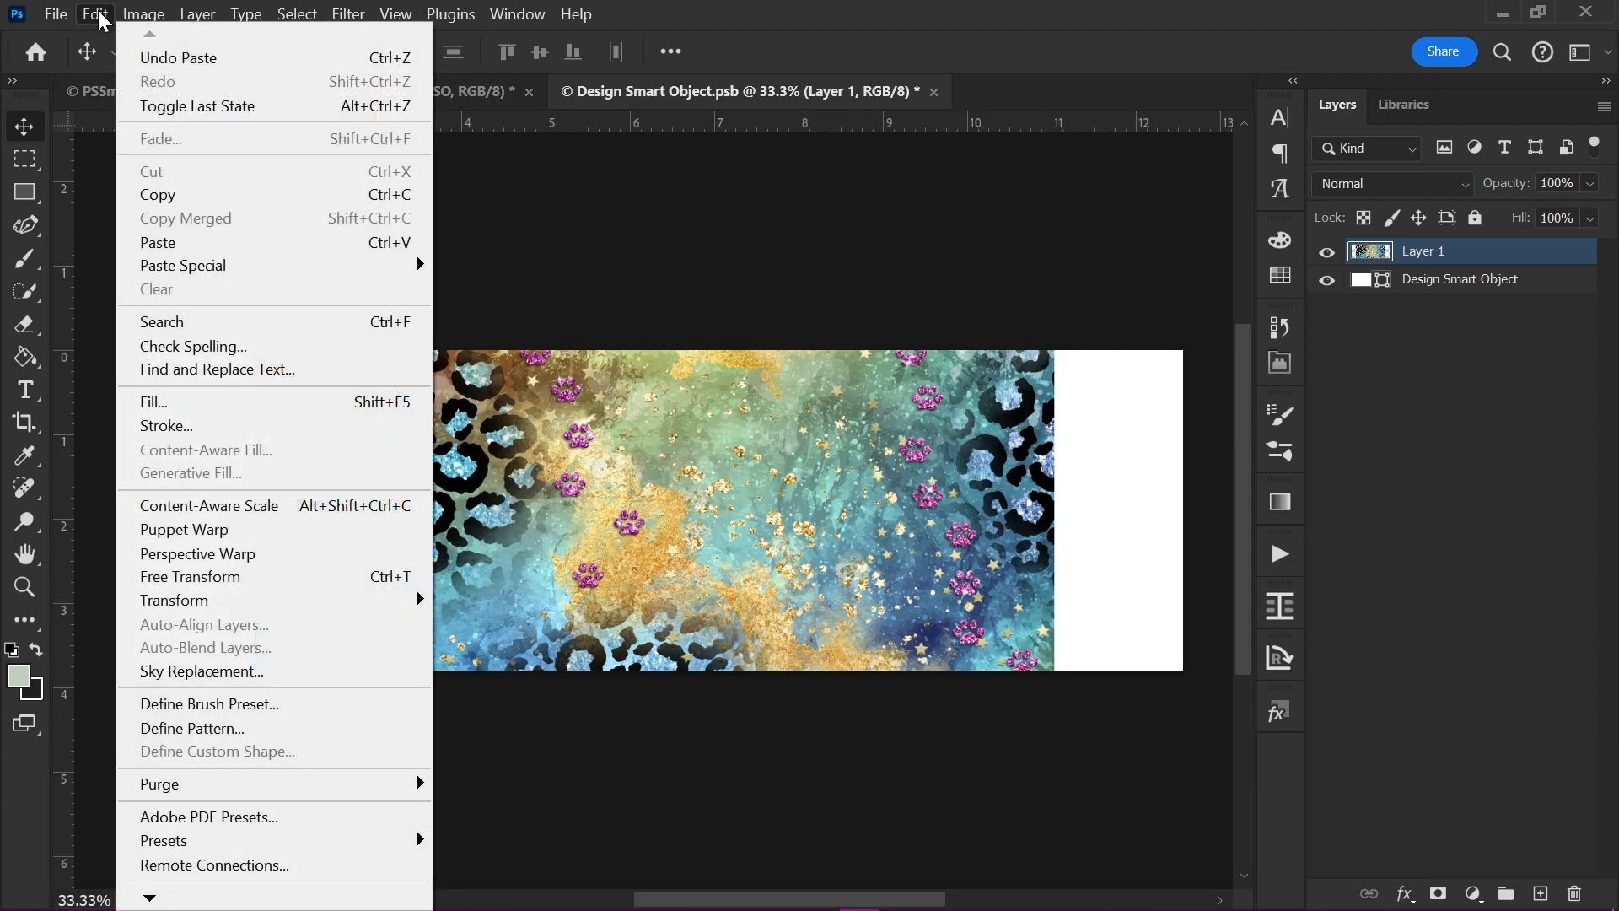
click(225, 577)
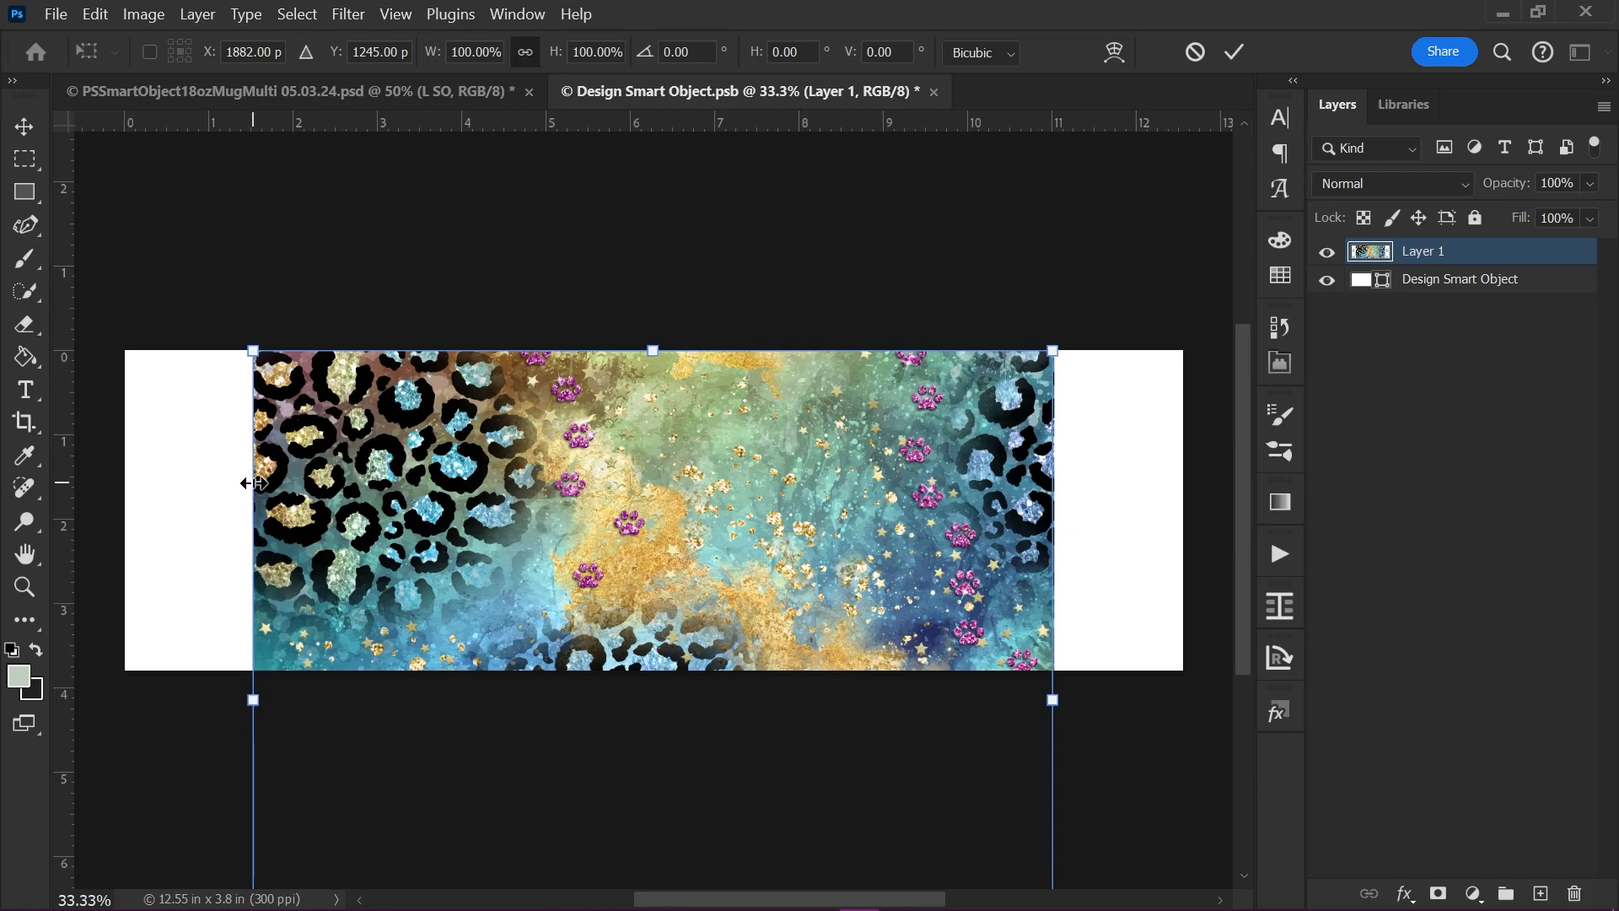
drag(252, 479, 125, 485)
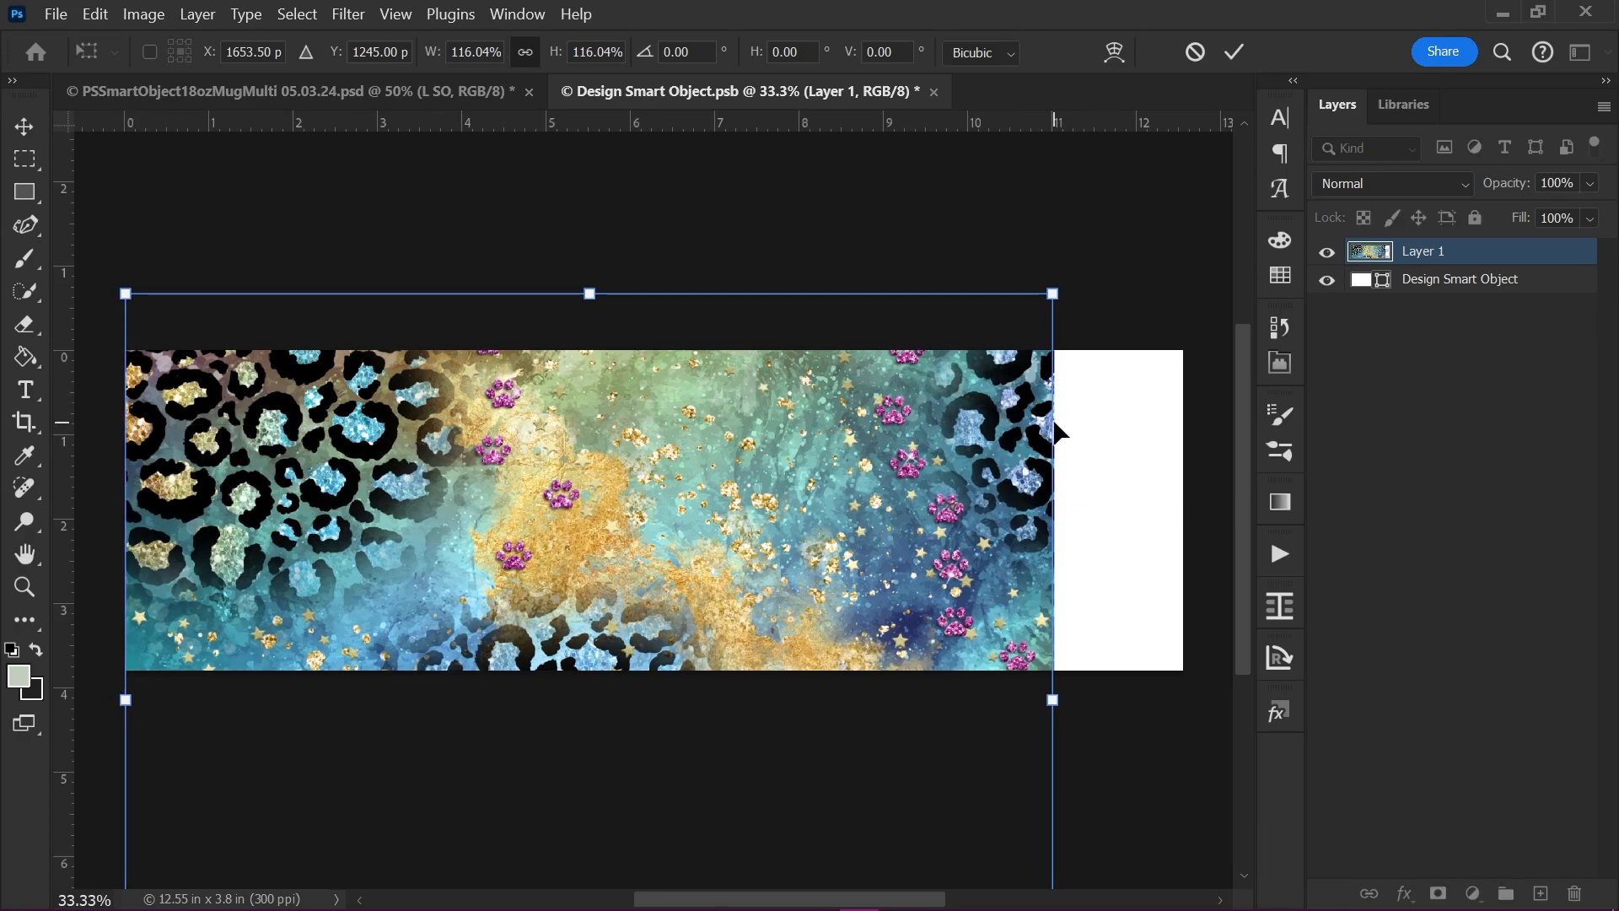
drag(1063, 421, 1181, 426)
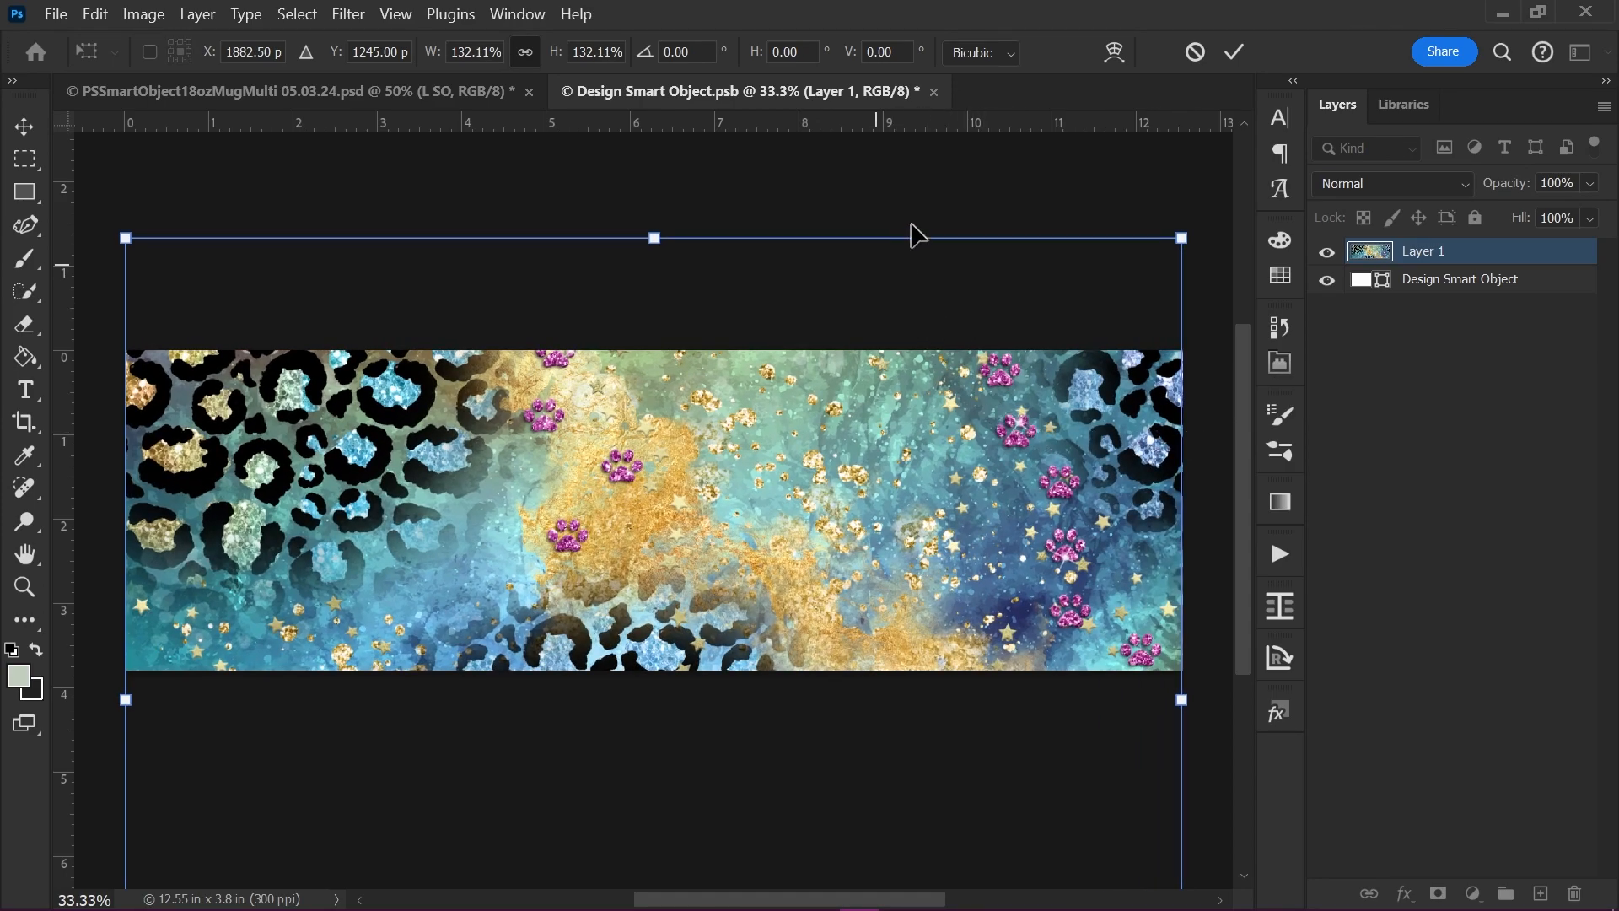
click(1233, 53)
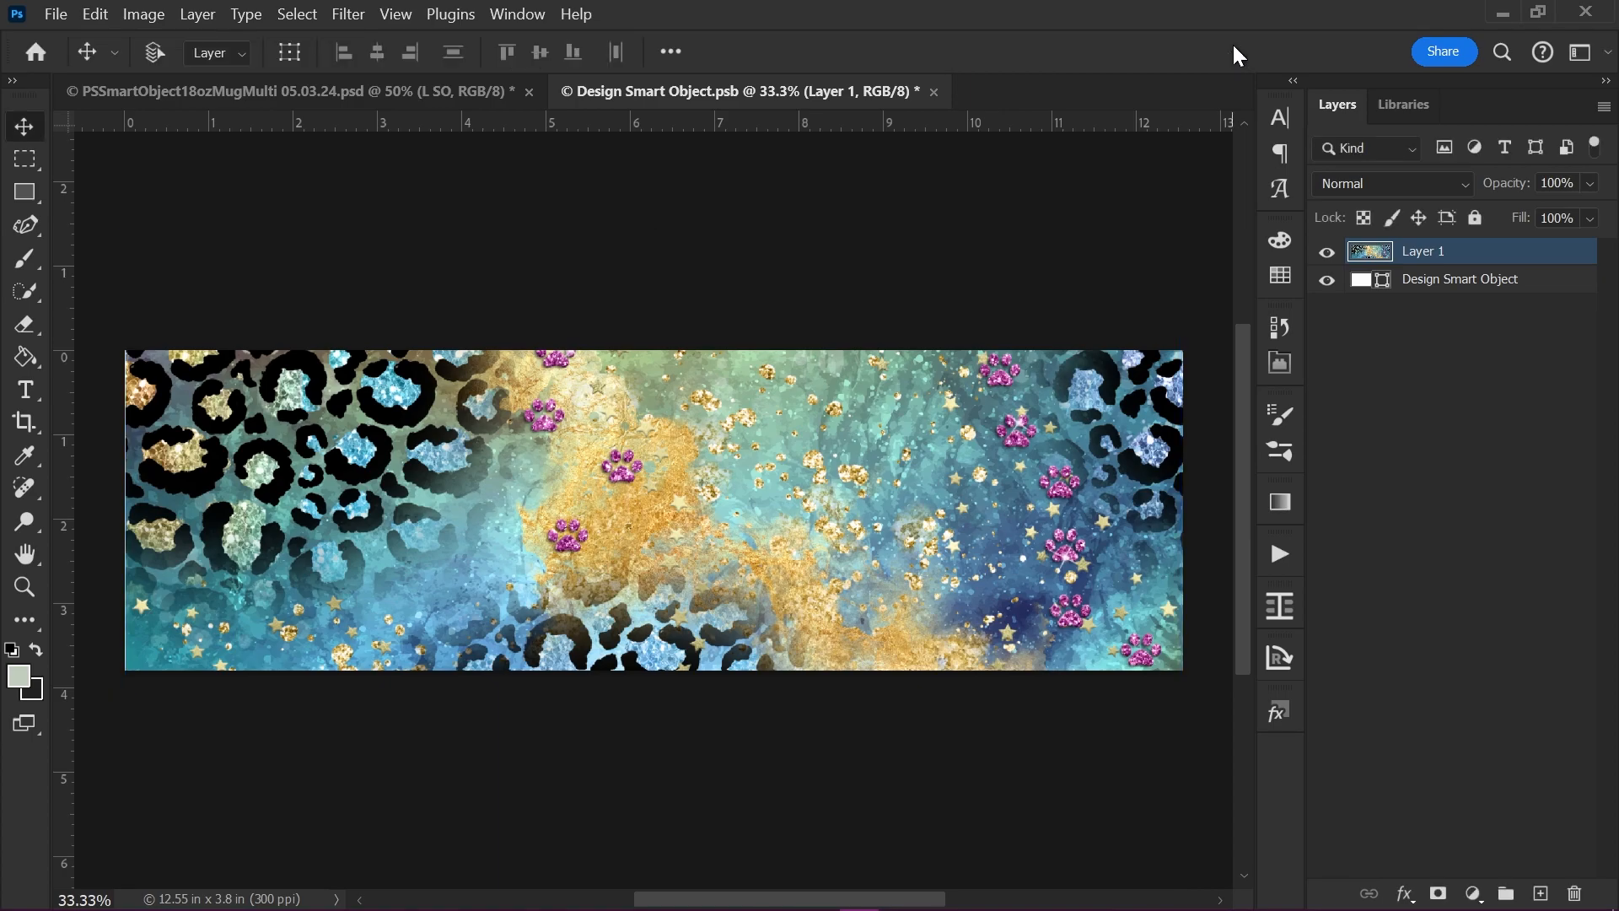
click(403, 19)
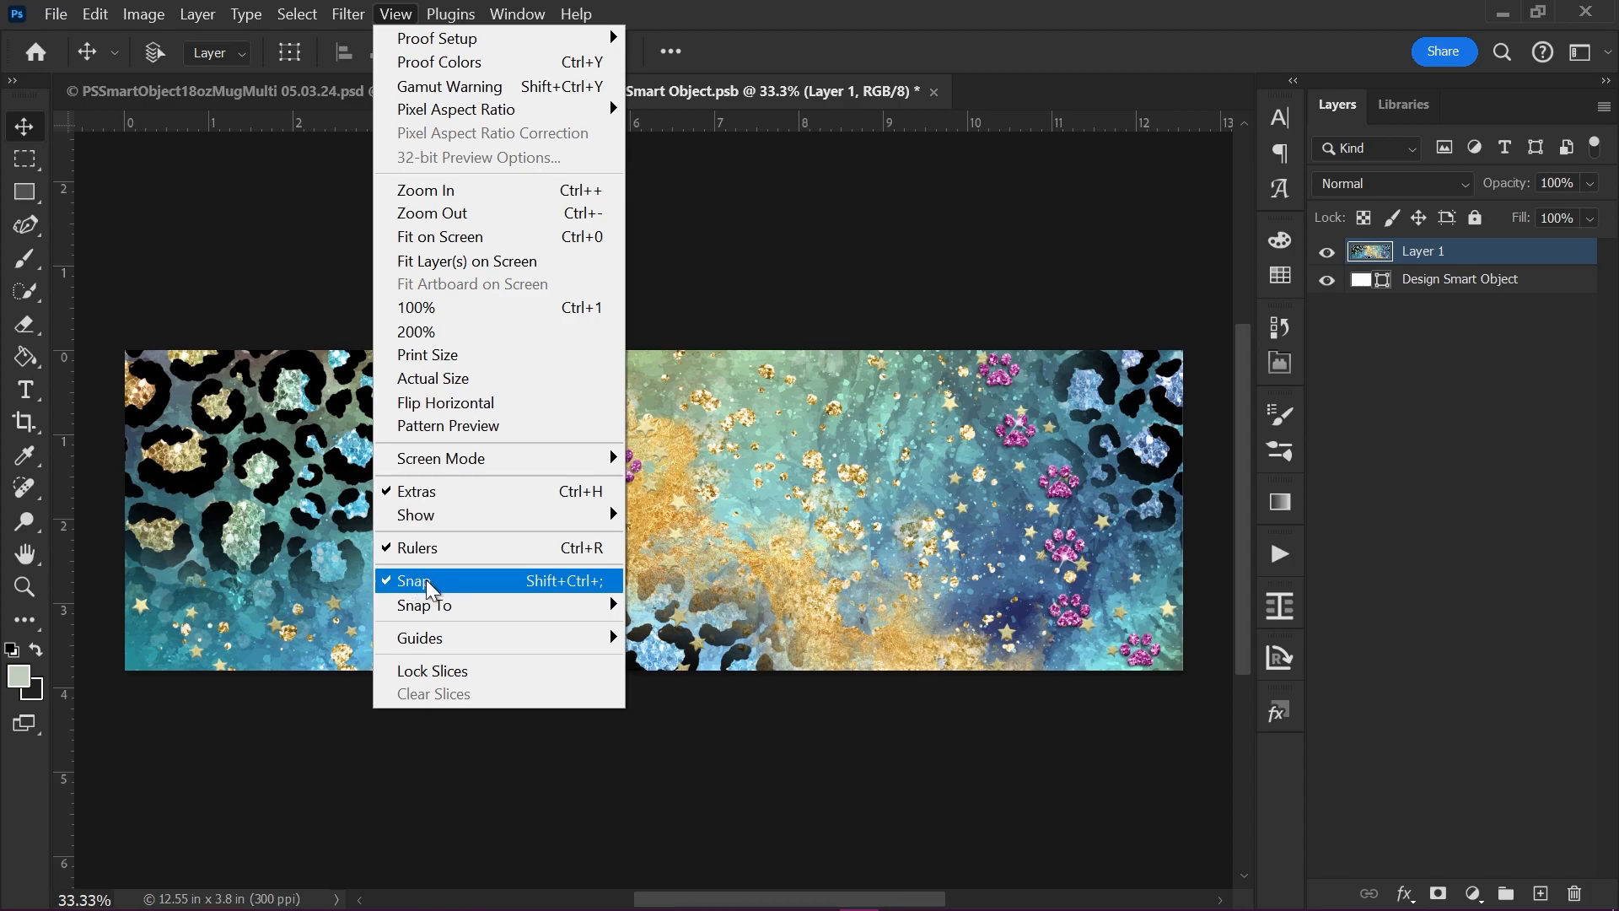
click(1014, 50)
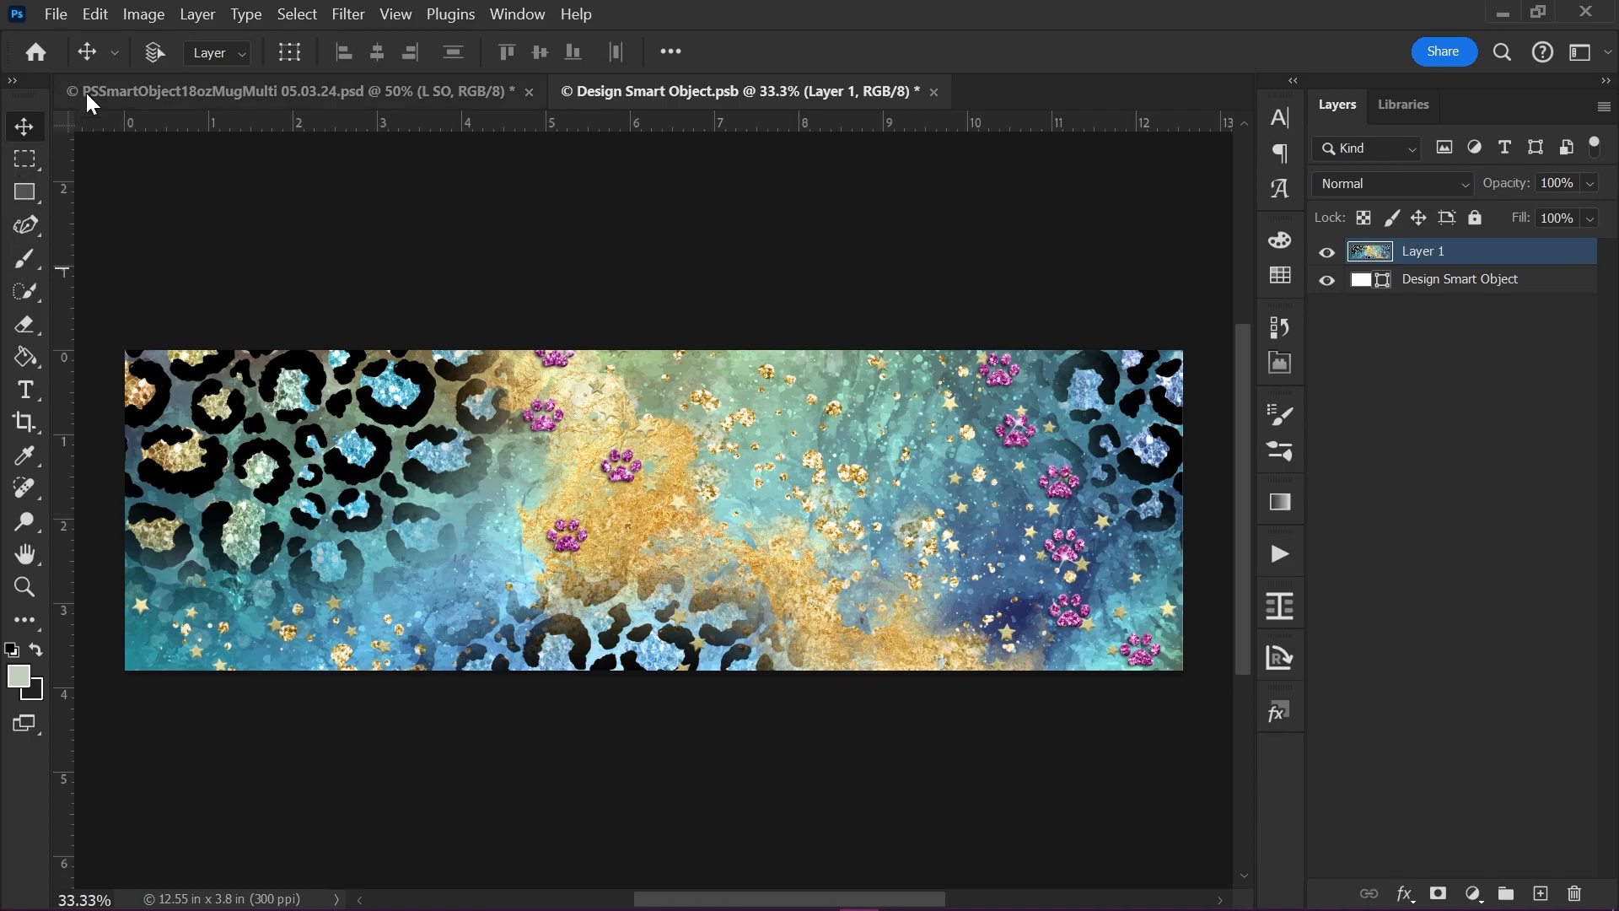
Step: Save Design Smart Object.psb and return to the PSSmartObject18ozMugMulti mockup document
click(59, 15)
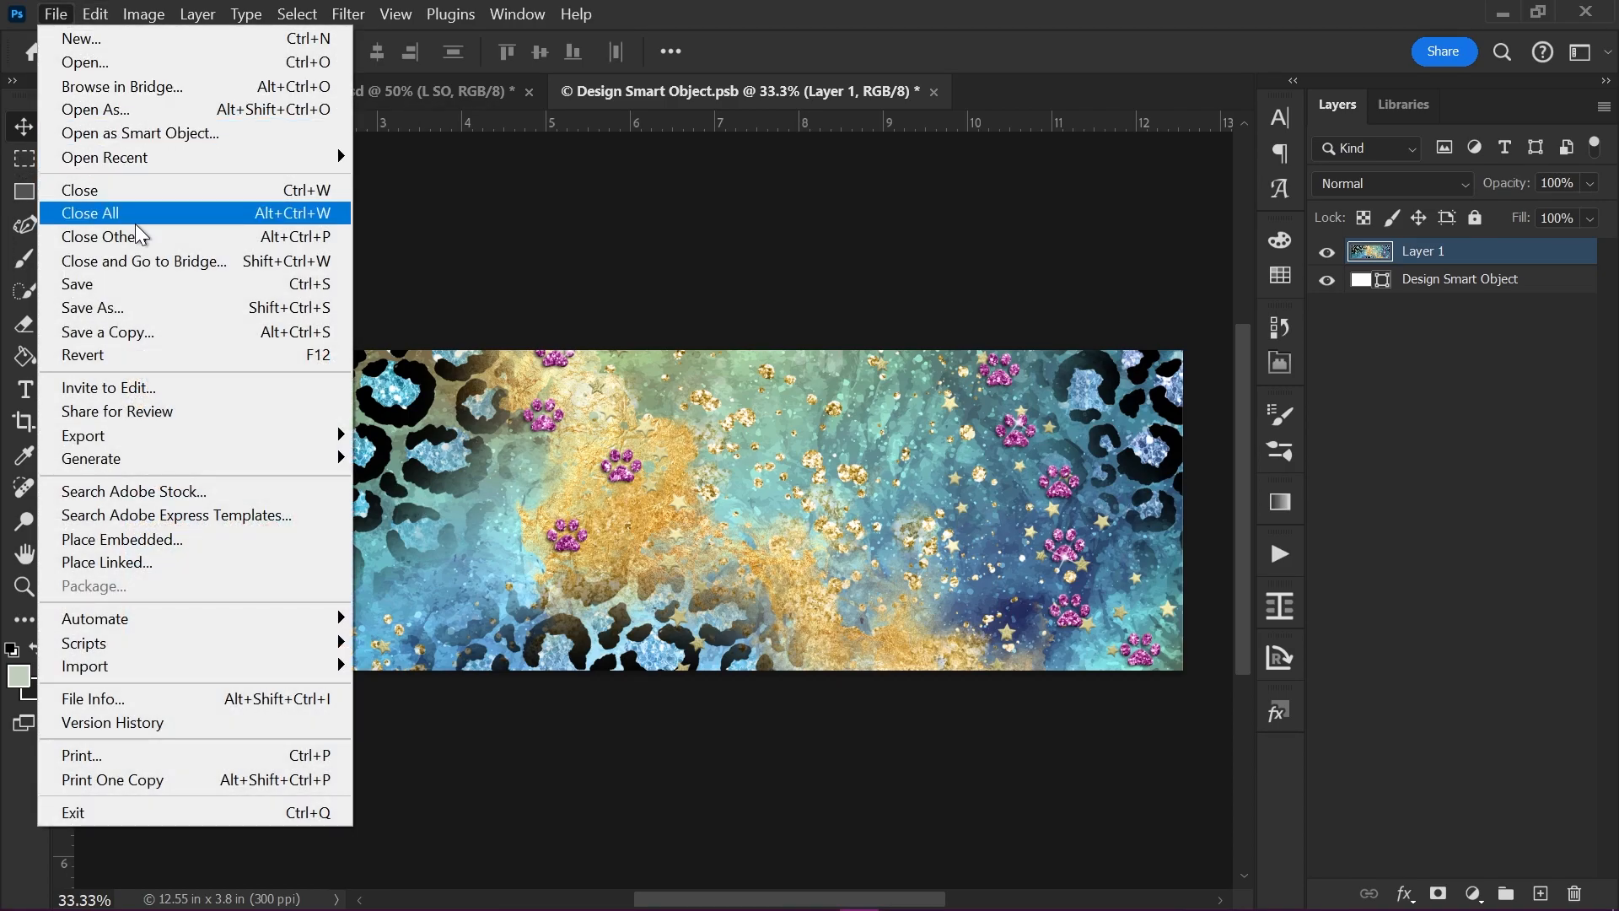
click(124, 288)
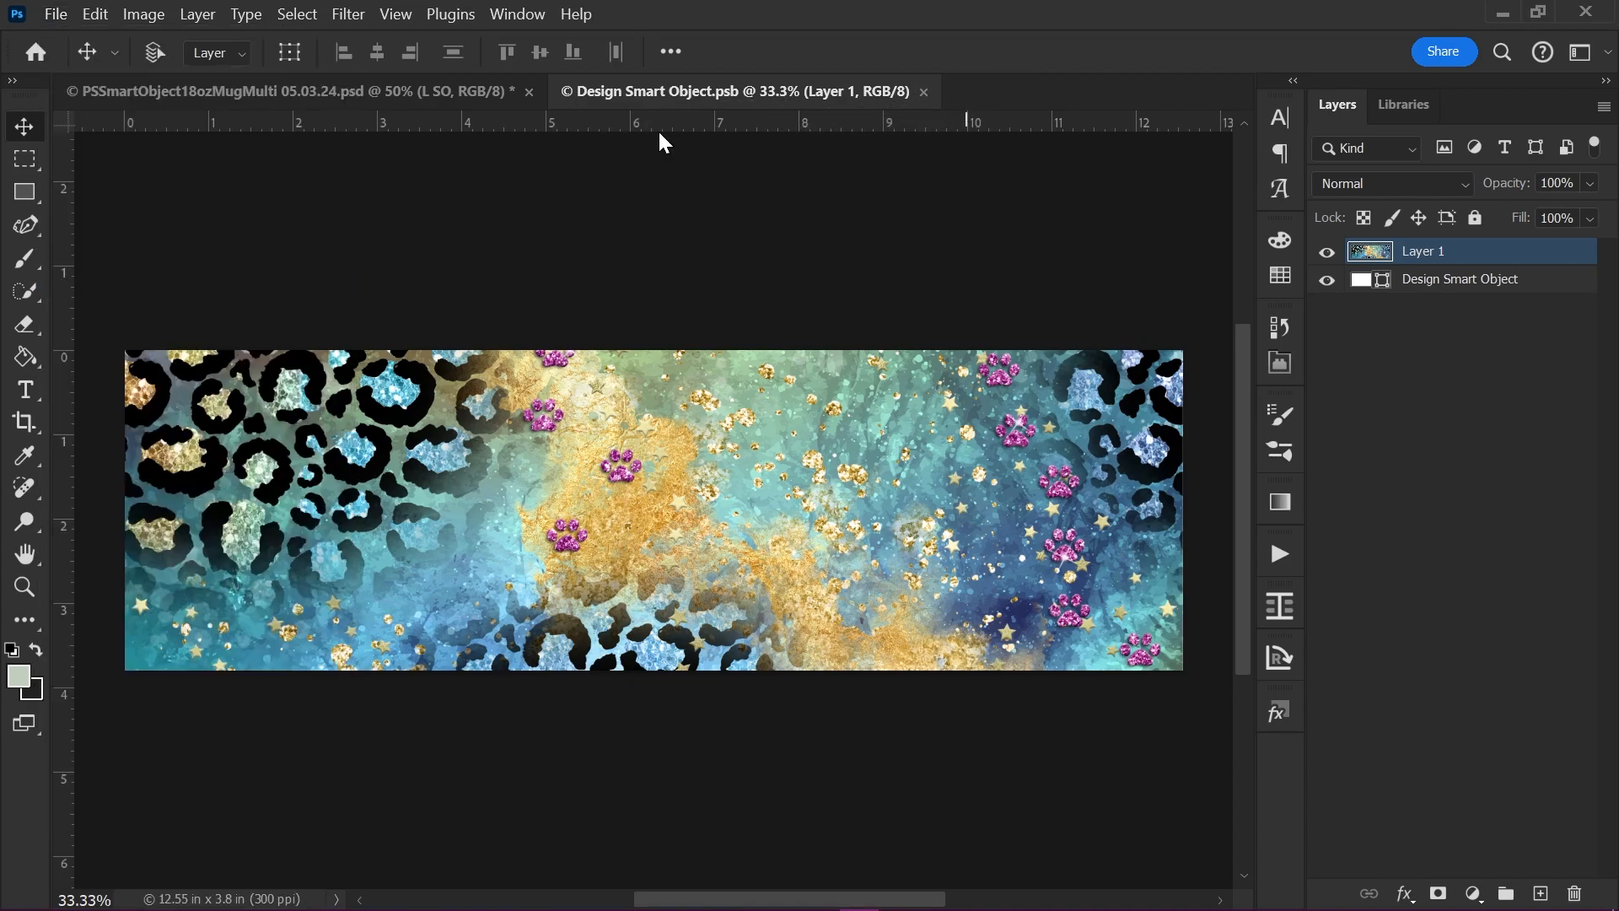
click(310, 94)
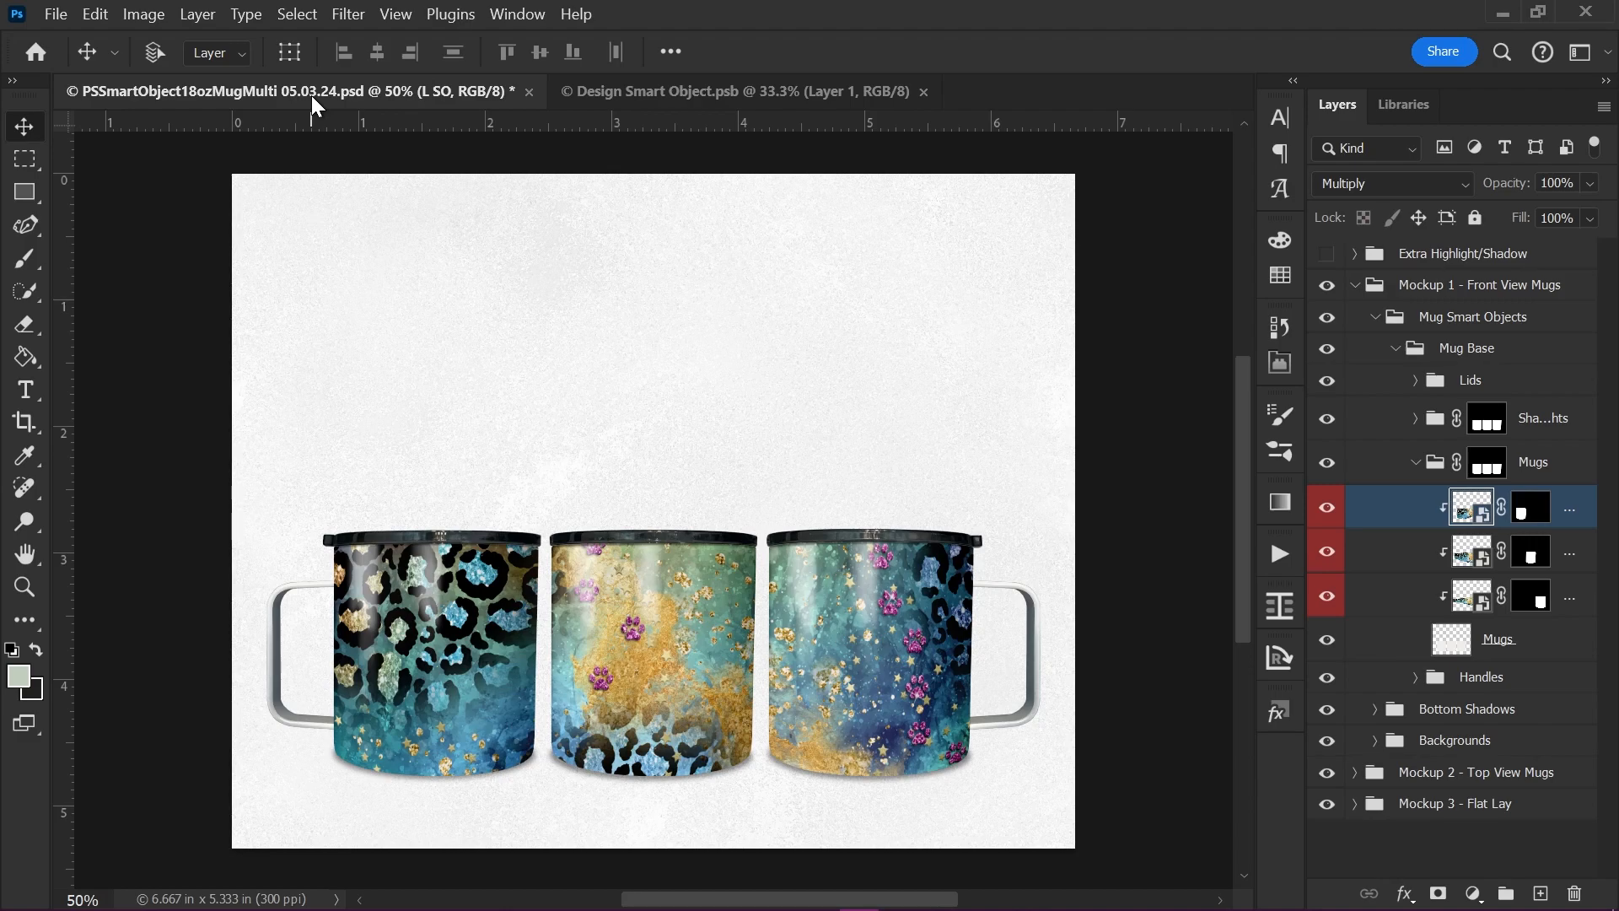
Step: Preview the design on the top view and flat lay mockups by temporarily hiding the Mockup 1 and Mockup 2 groups
click(1356, 287)
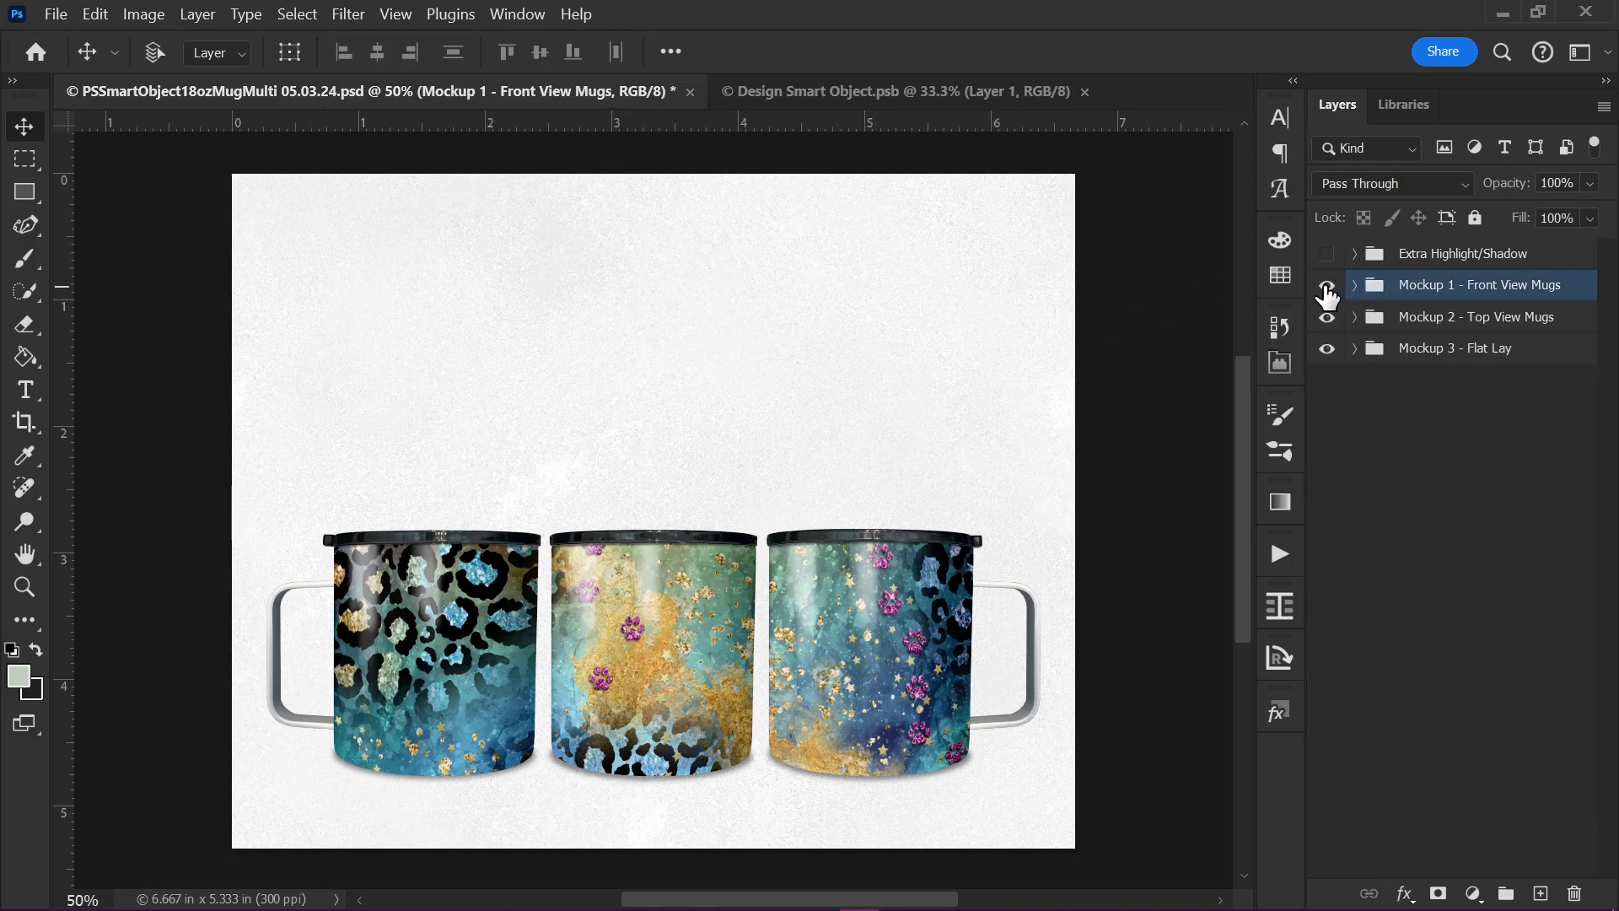
click(1327, 286)
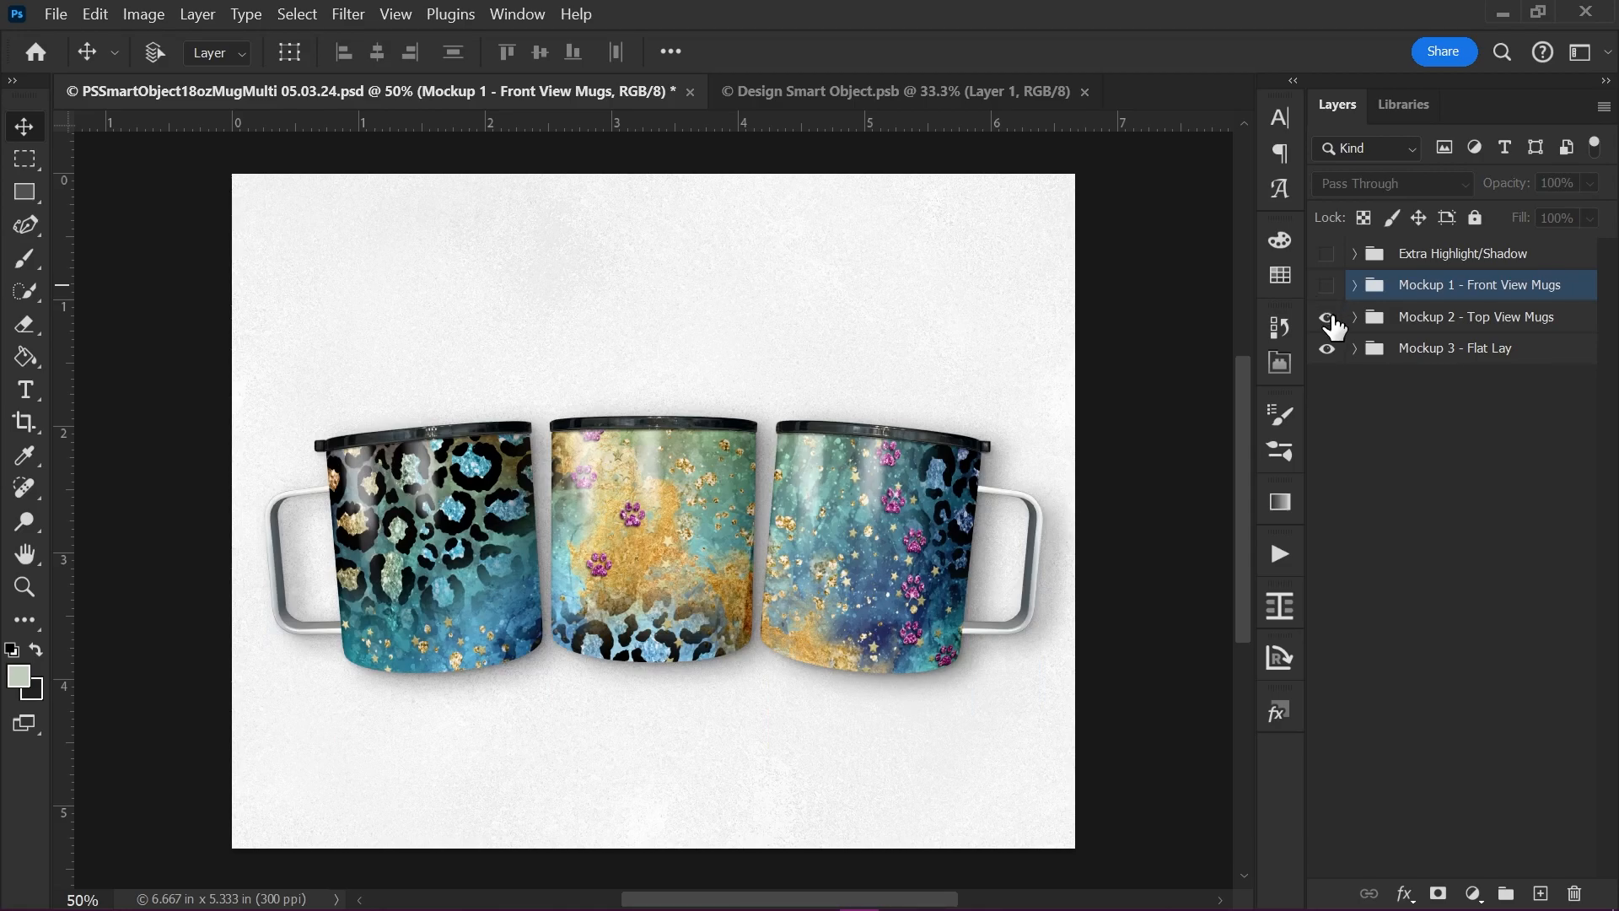
click(1331, 318)
click(1328, 318)
click(1329, 286)
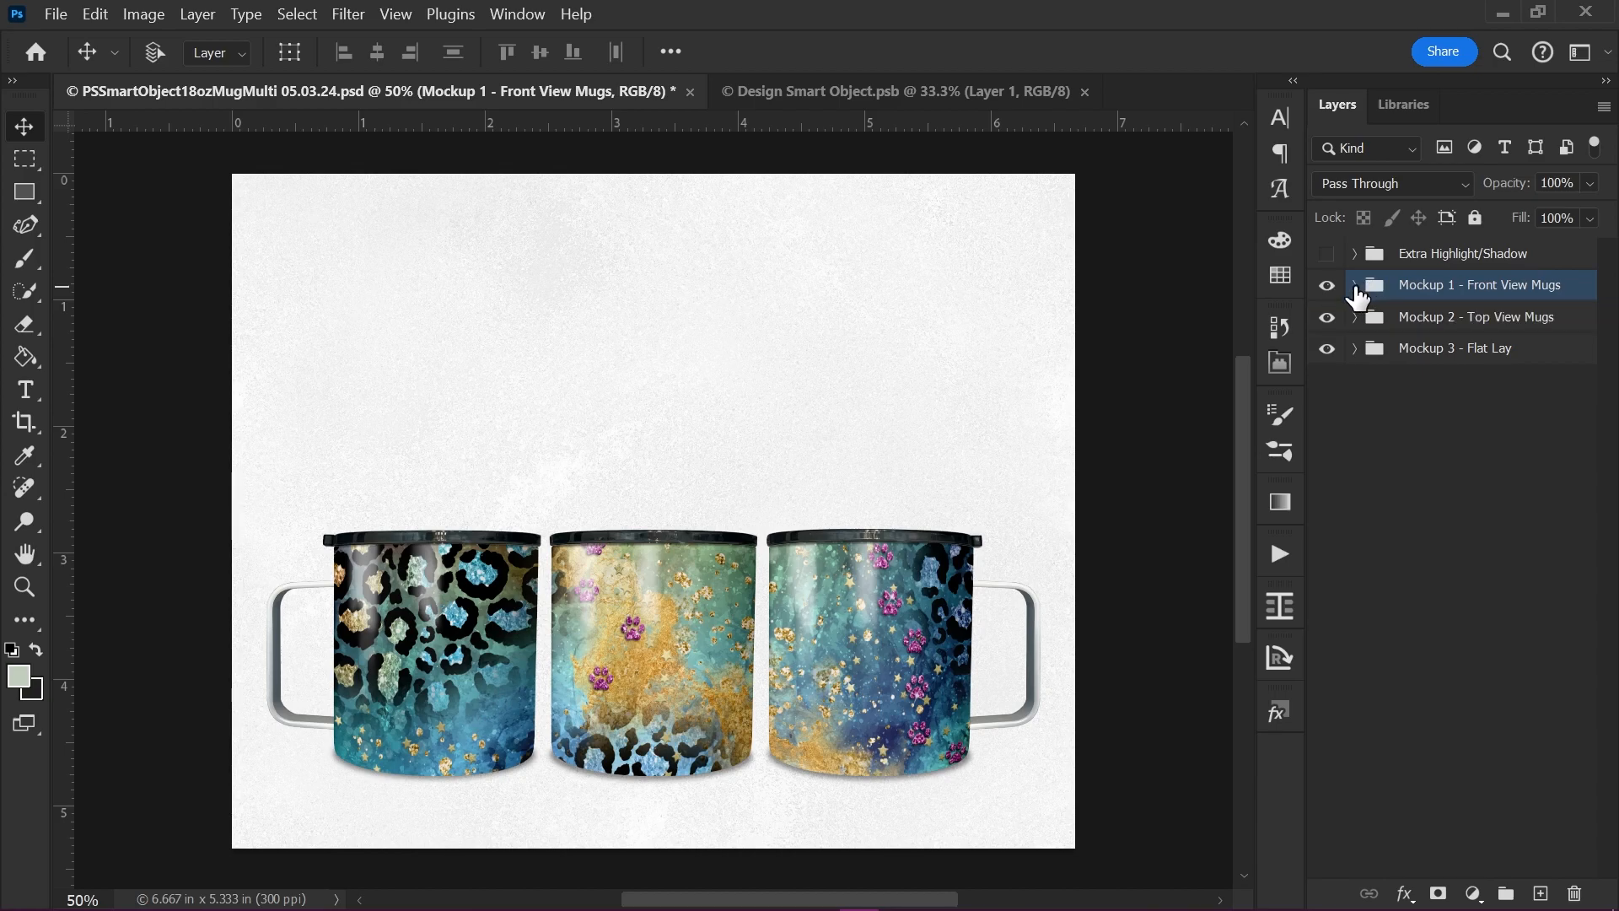
Step: Expand the Mockup 1 - Front View Mugs group, and make the Extra Highlight/Shadow group visible and expanded
click(1356, 290)
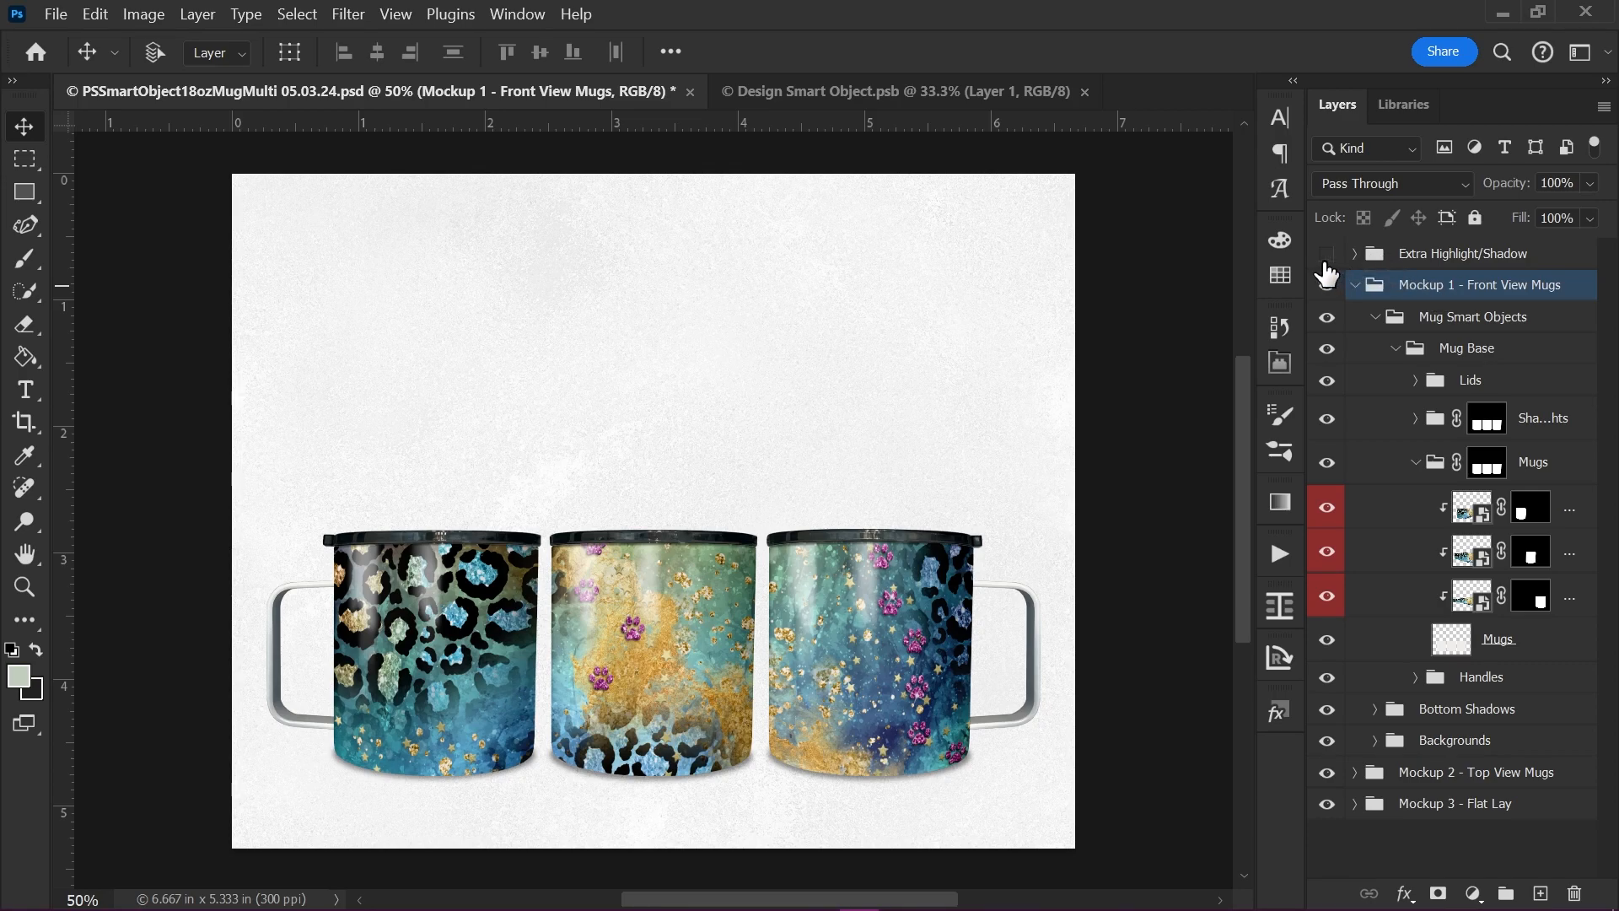
click(1436, 260)
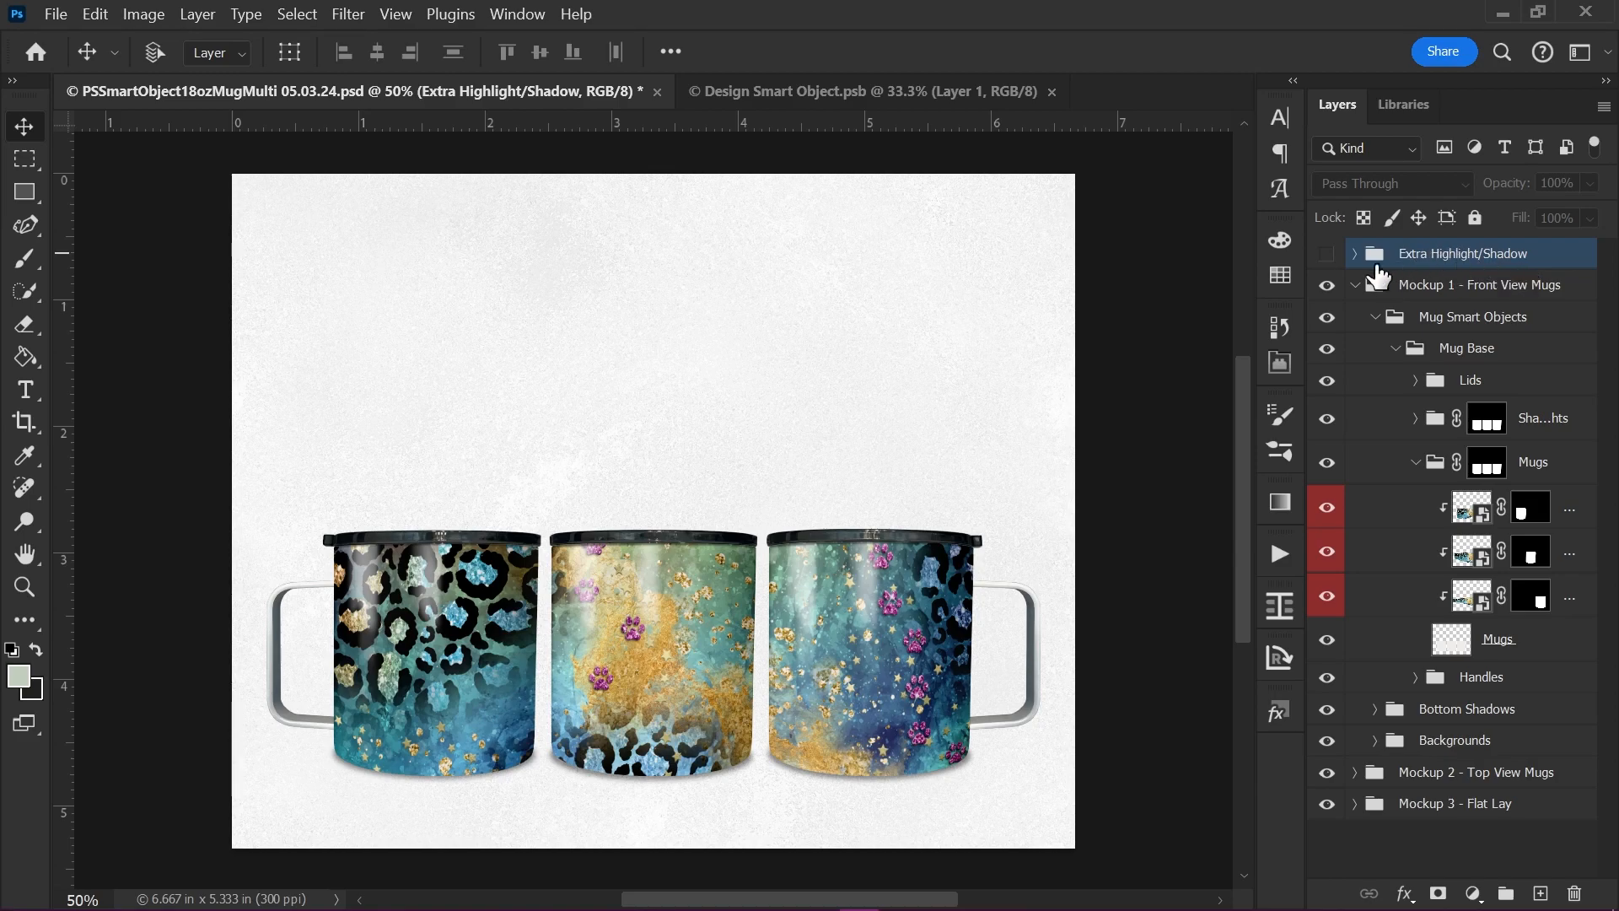
click(1324, 263)
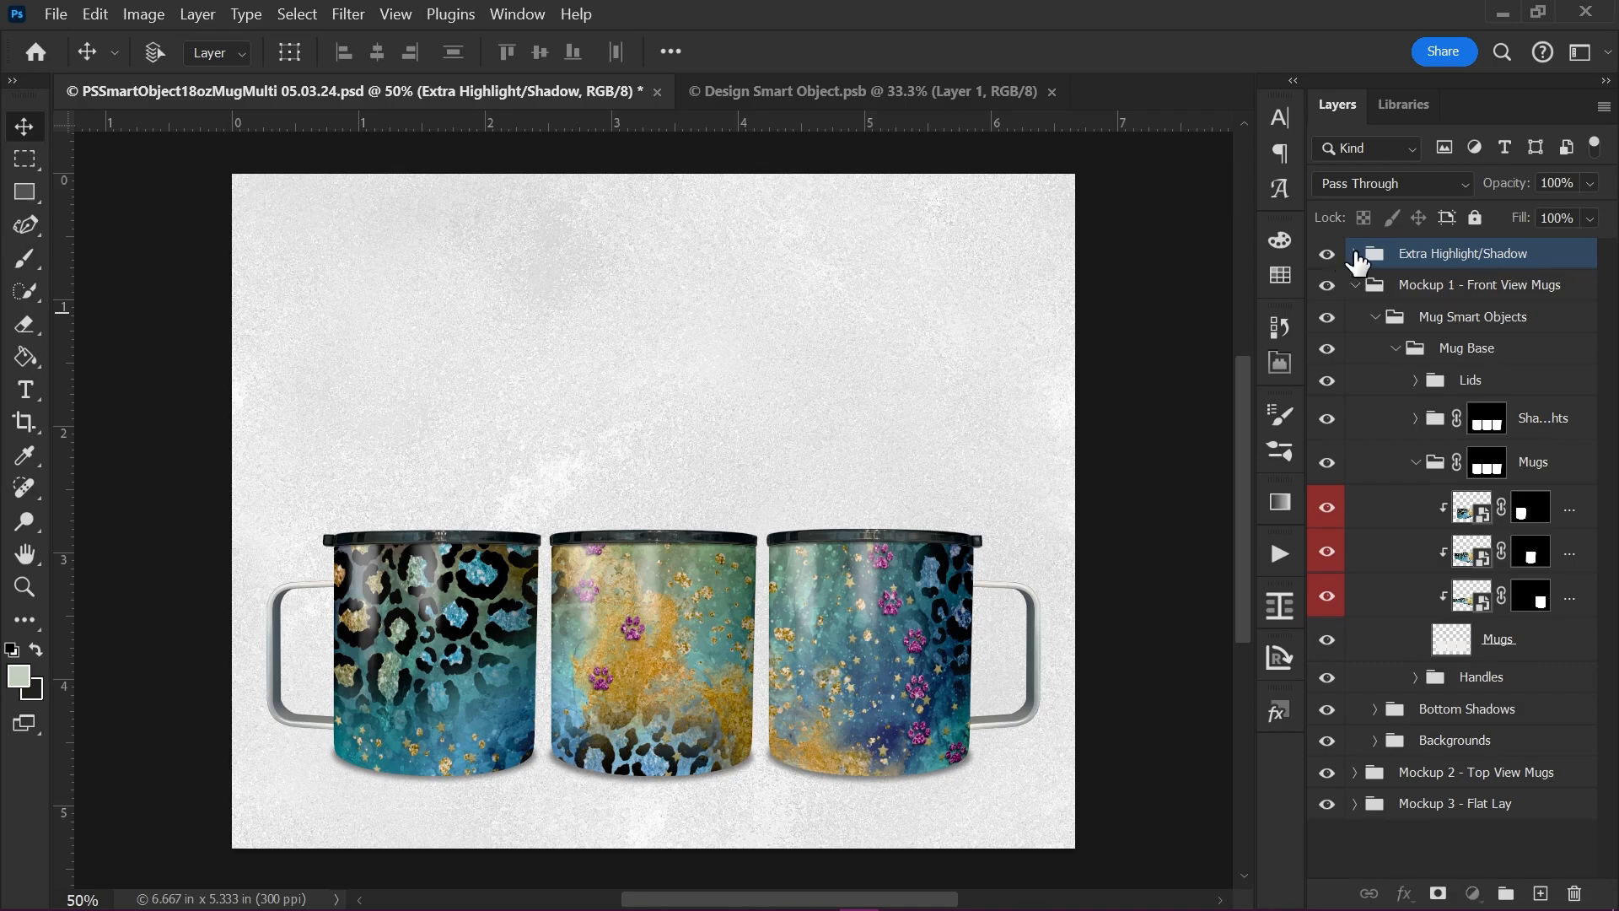
click(1352, 254)
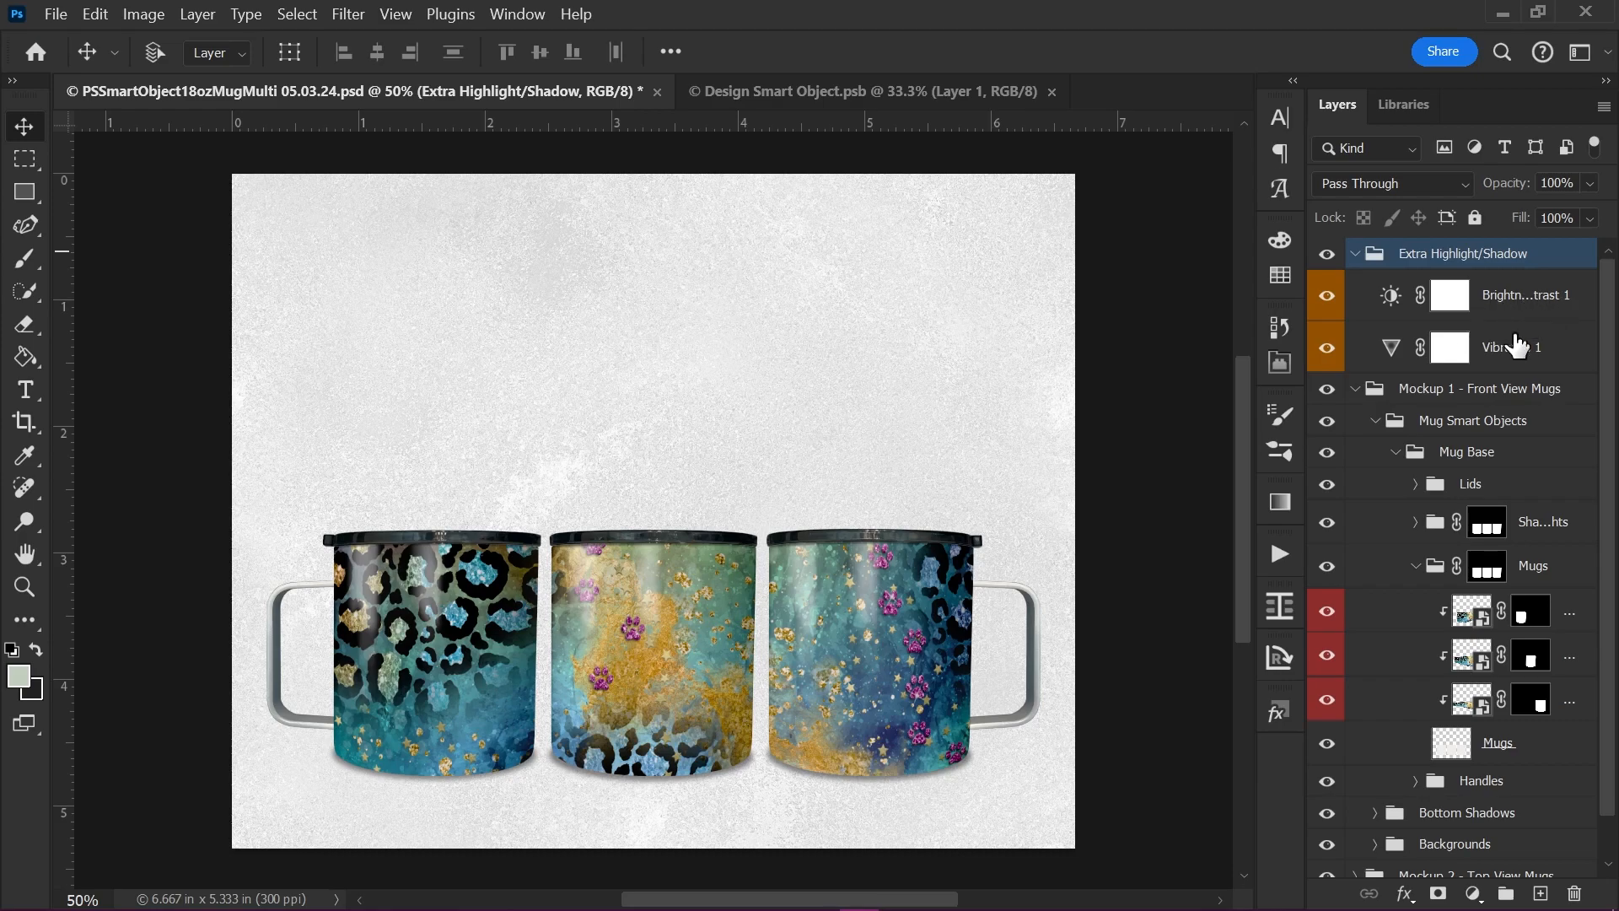
Step: Adjust the brightness and contrast of the Brightness/Contrast 1 adjustment layer
click(1392, 300)
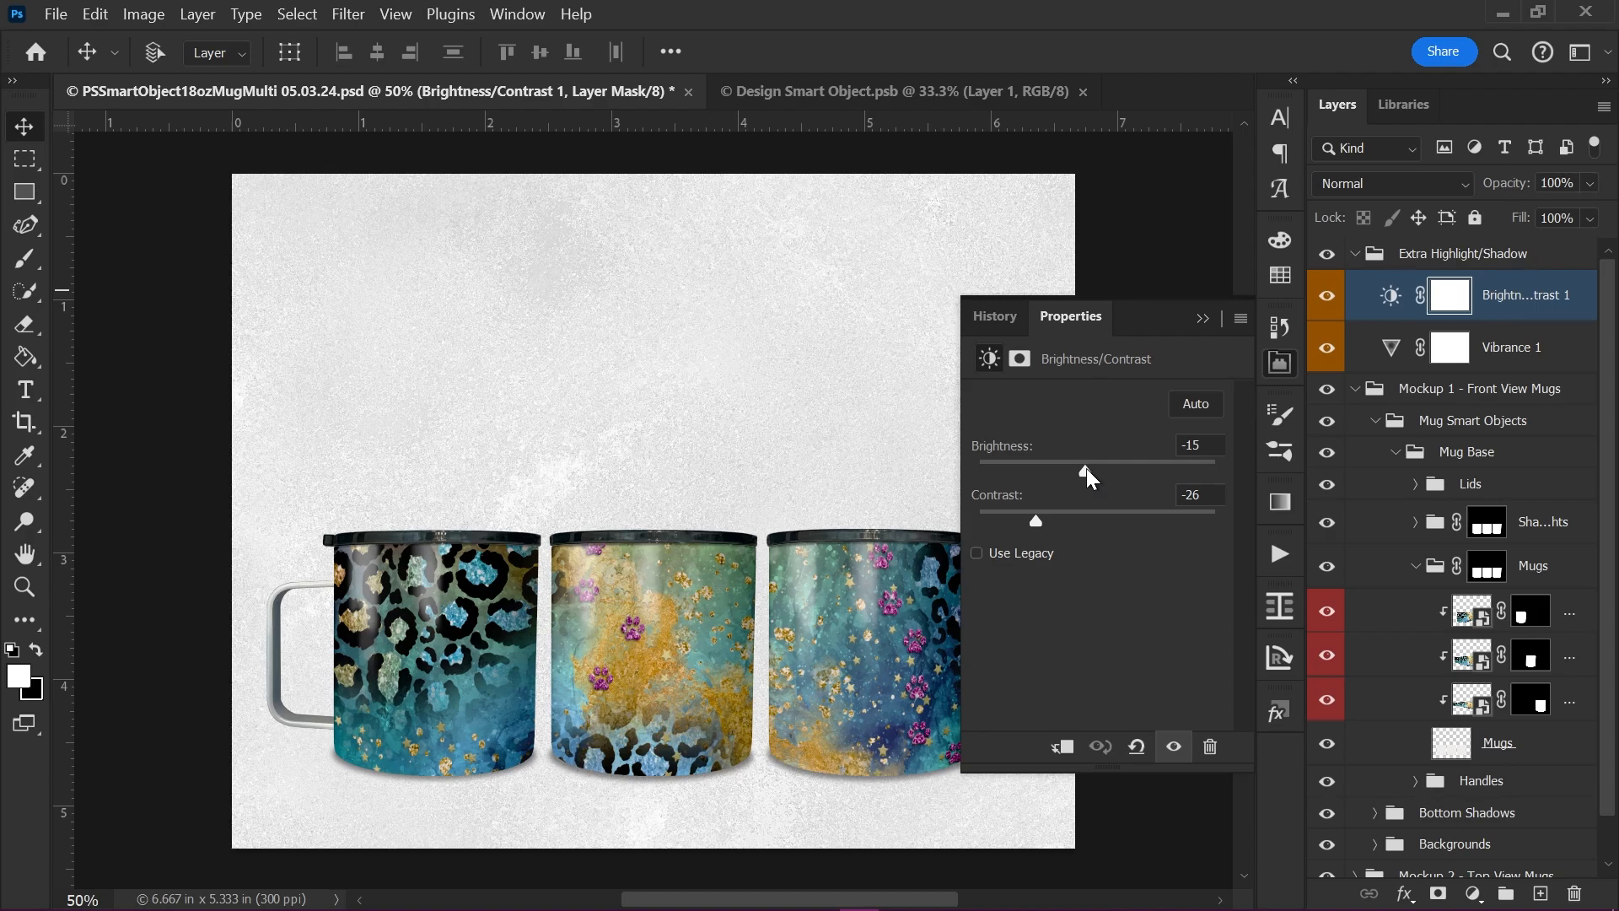
drag(1090, 467, 1104, 518)
click(1044, 503)
click(1203, 318)
Step: Try a stronger vibrance on the Vibrance 1 adjustment layer, and undo the change
double_click(1387, 348)
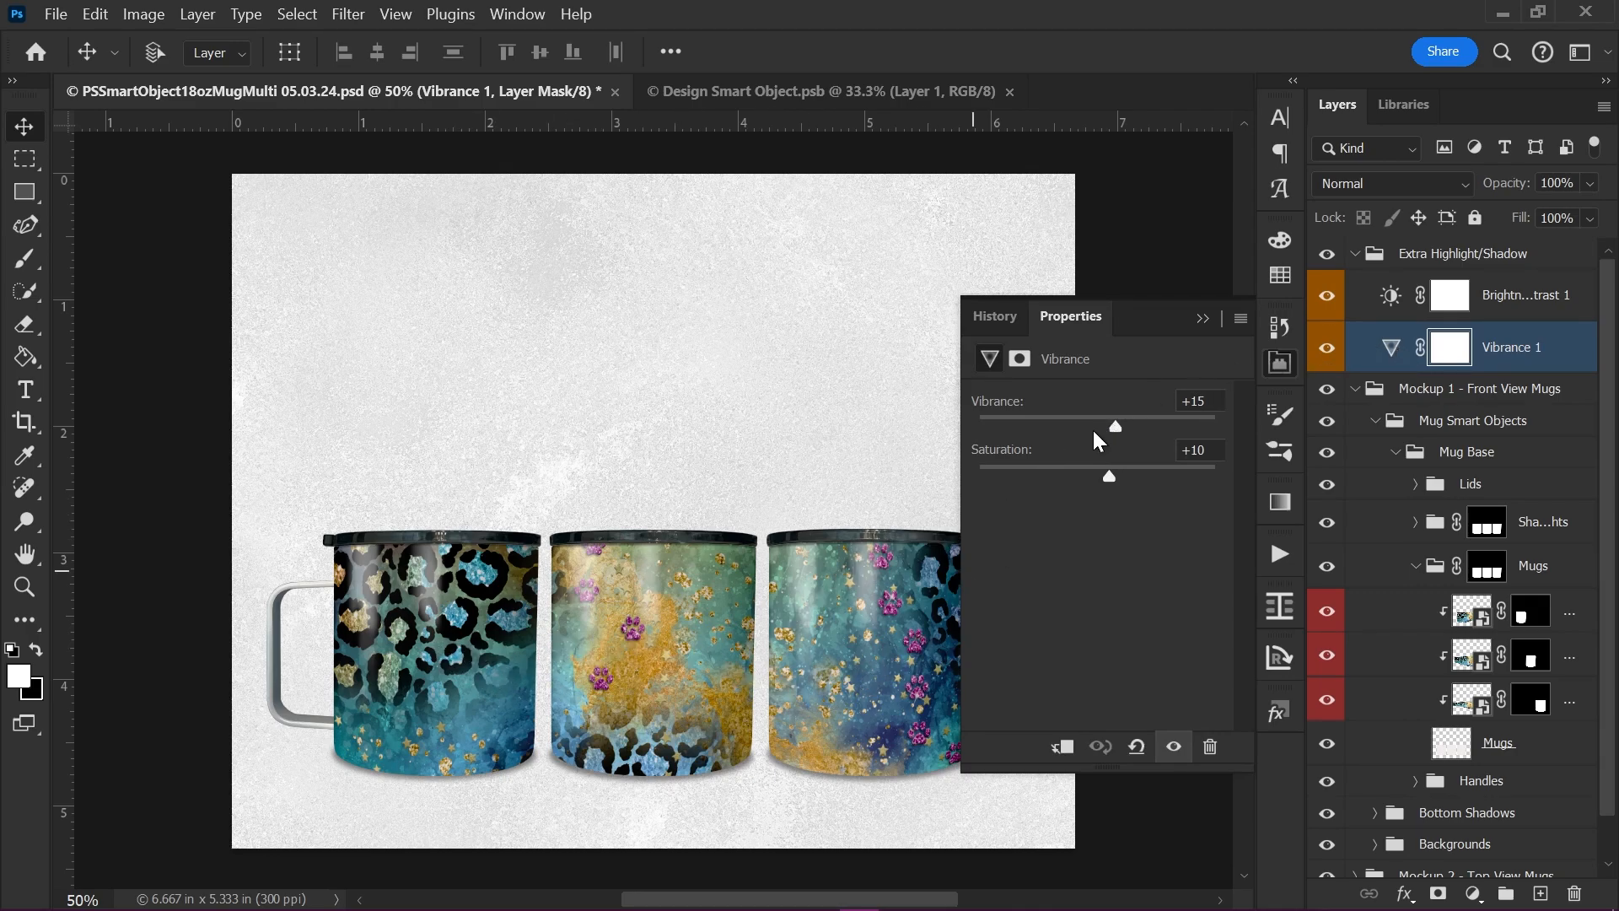
drag(1115, 426, 1183, 422)
key(ctrl+z)
Step: Collapse the Extra Highlight/Shadow group and examine the Lid Shadow, Highlights and Glossy Overcoat layers in the Shadows and Highlights group
click(1355, 254)
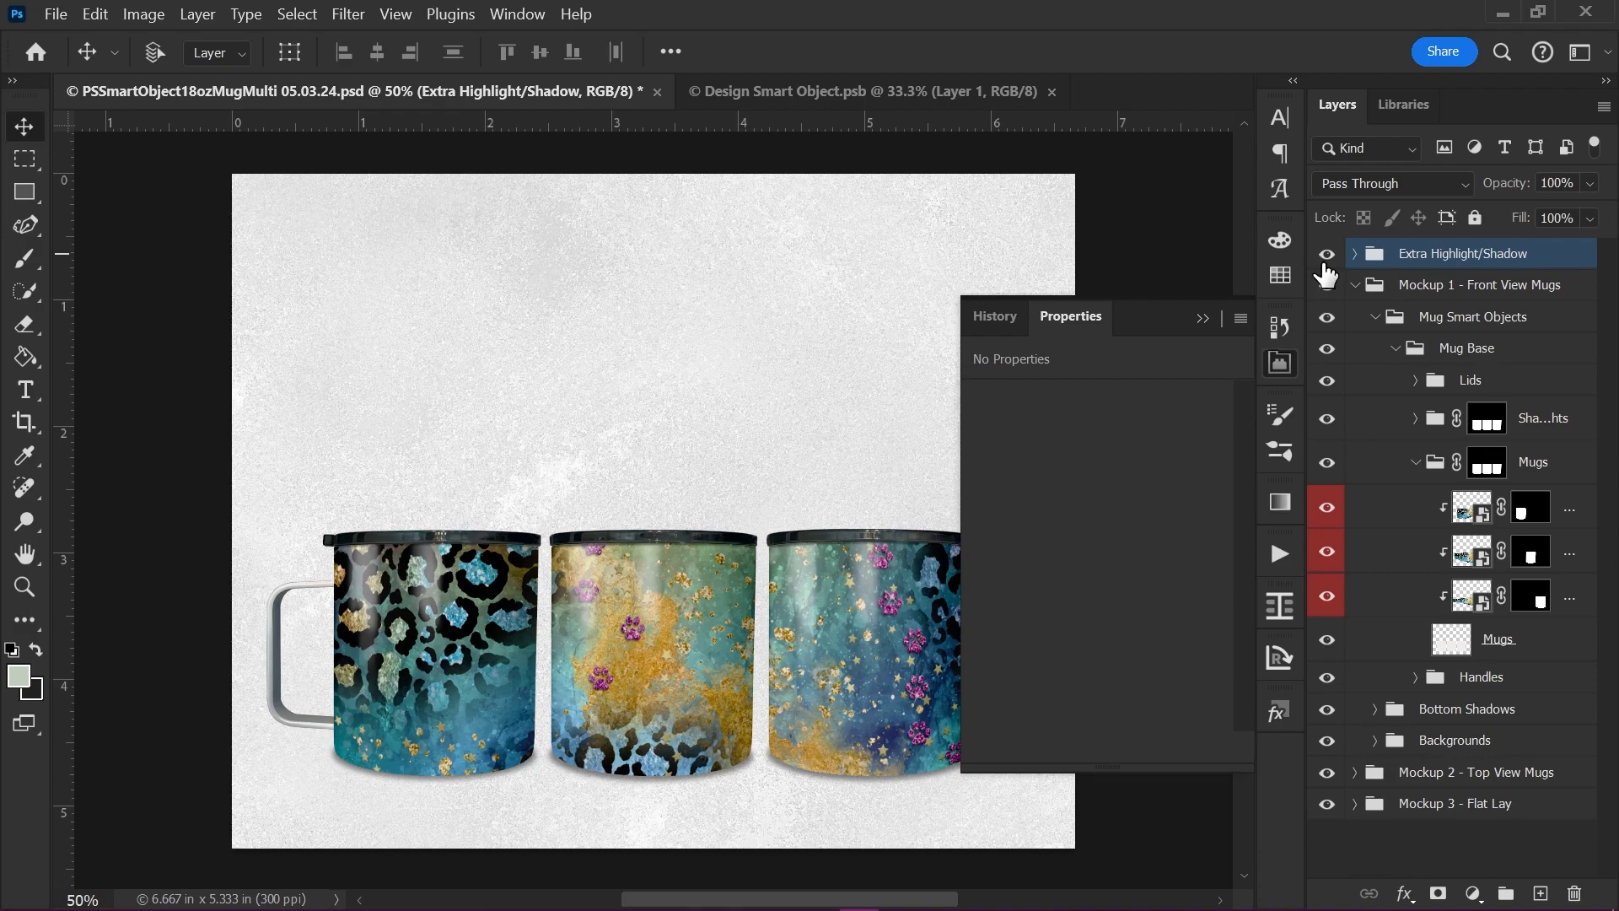
click(1548, 429)
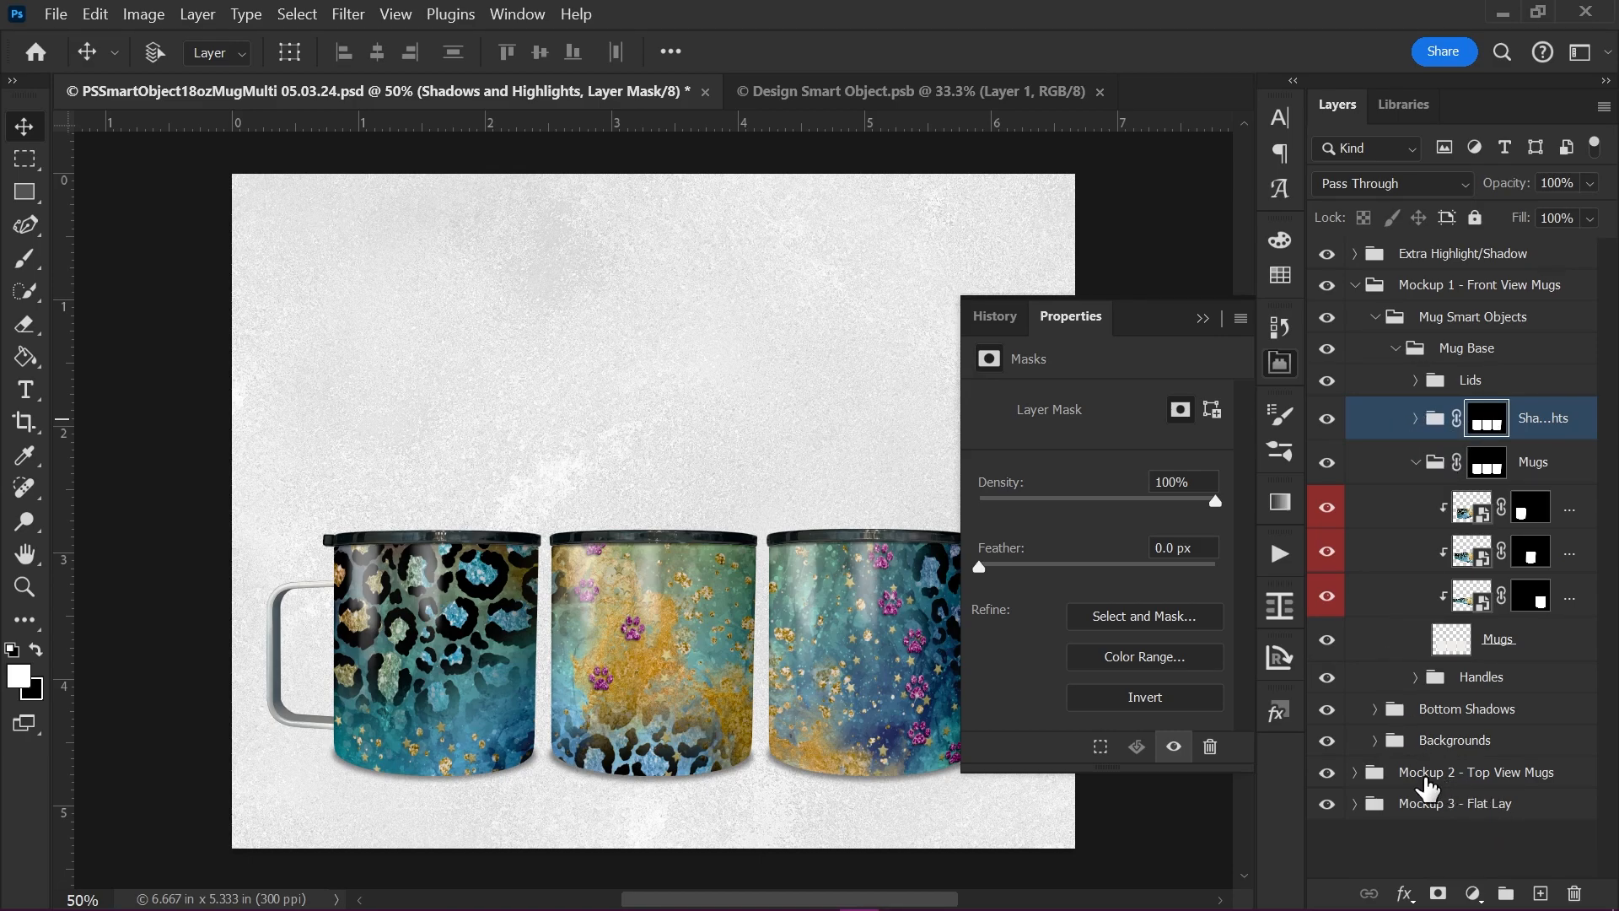
click(1416, 419)
click(1509, 474)
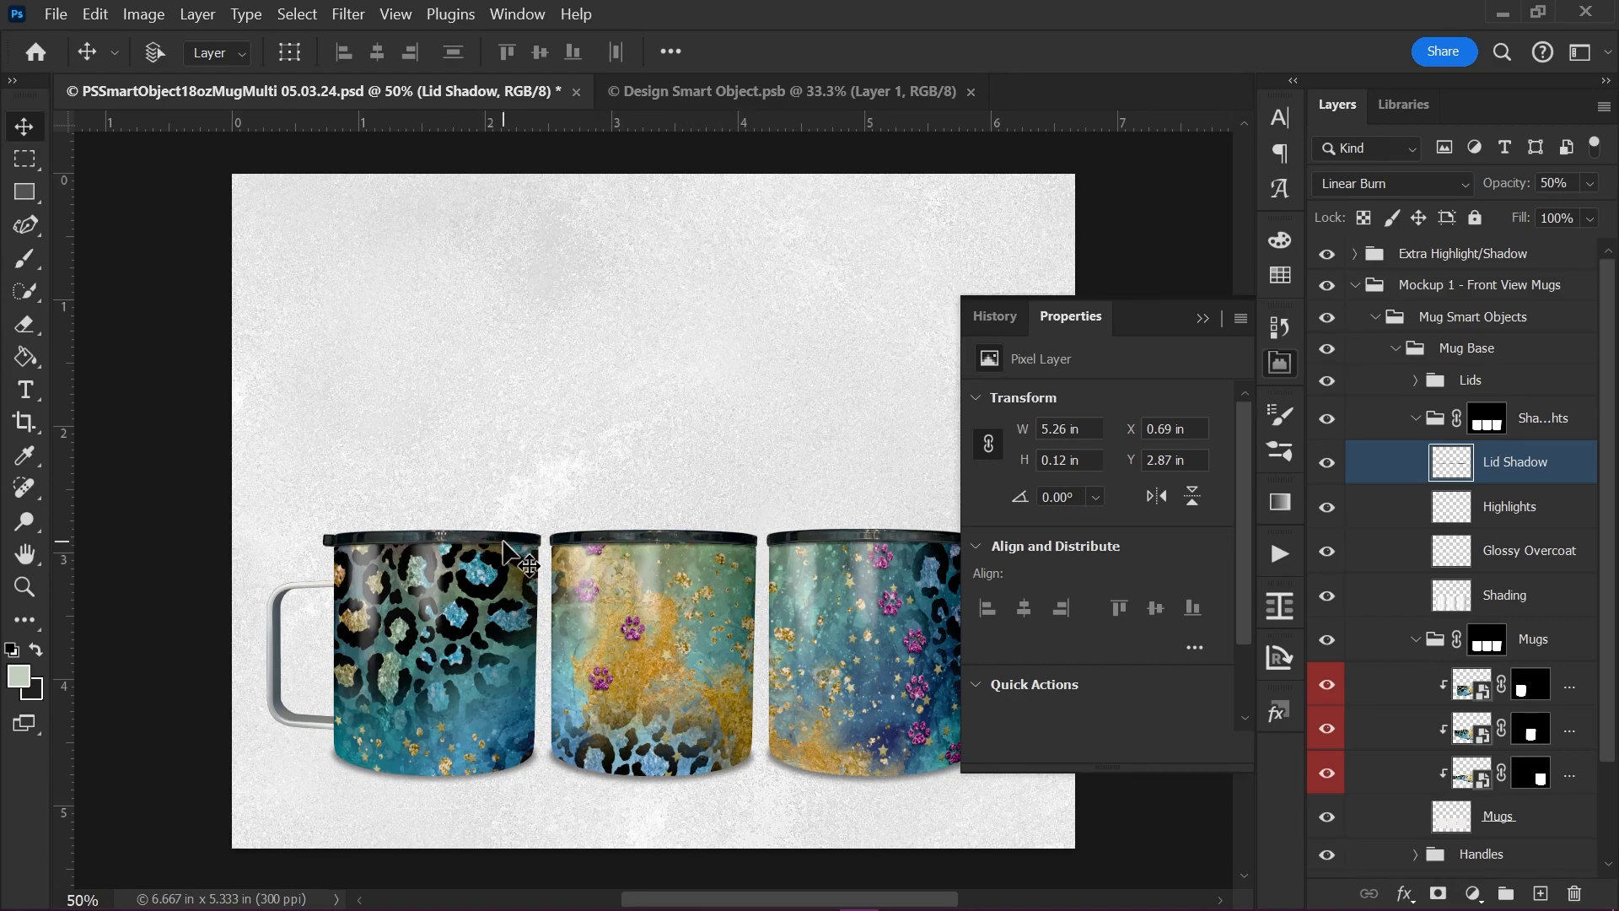
click(1538, 516)
click(1540, 552)
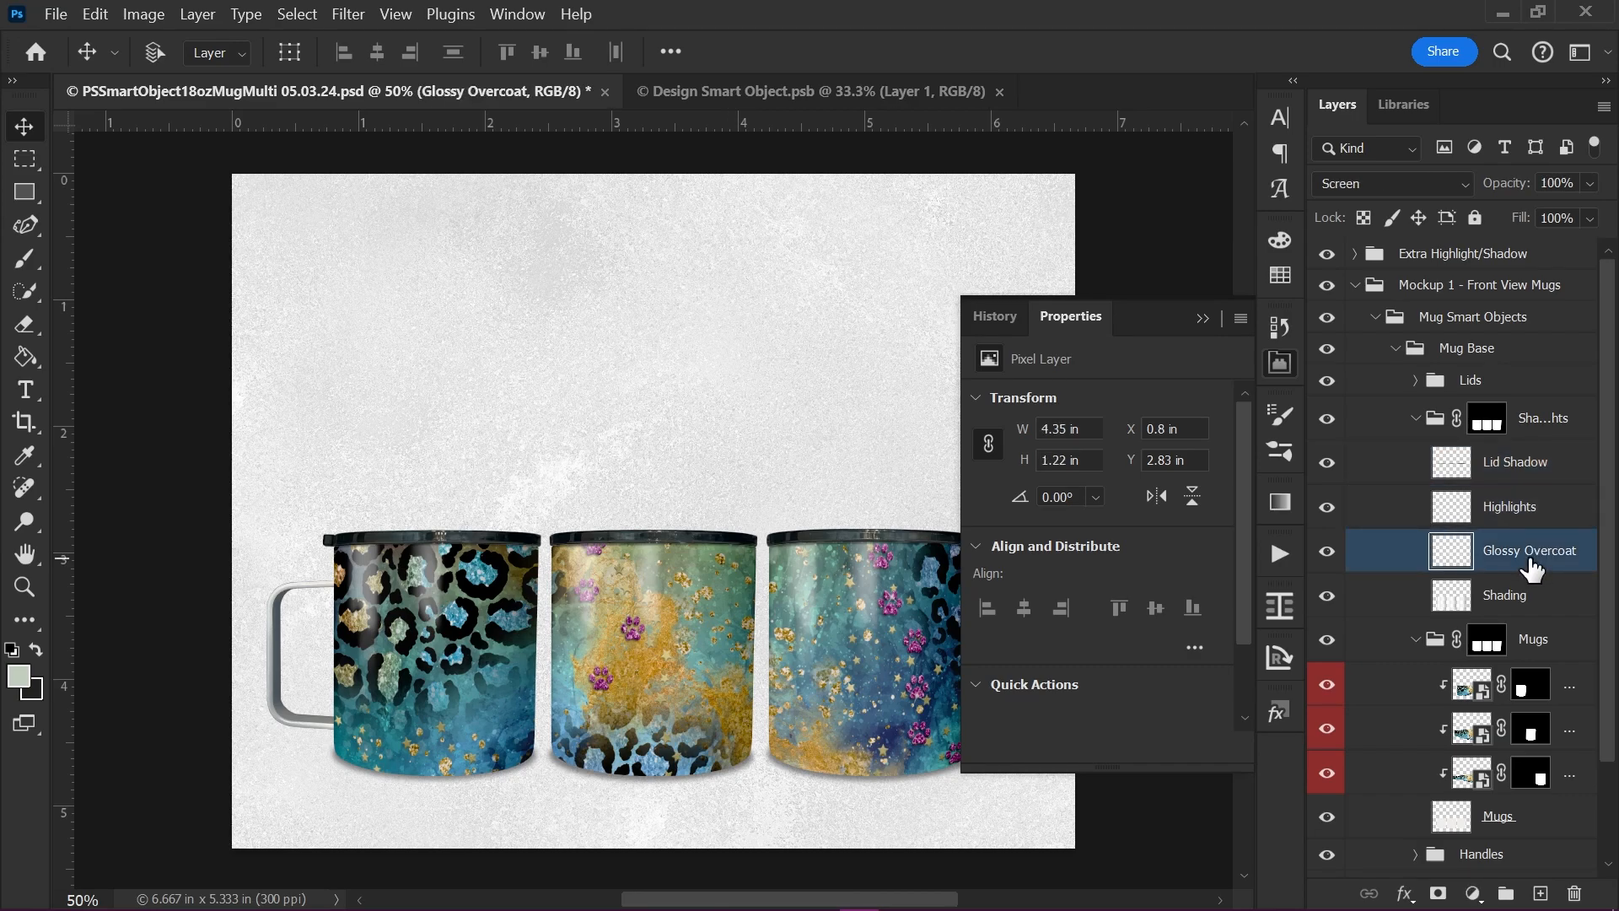
Step: Preview the Vivid Light blend mode on the Shading layer, and return the layer to Linear Burn
click(1531, 598)
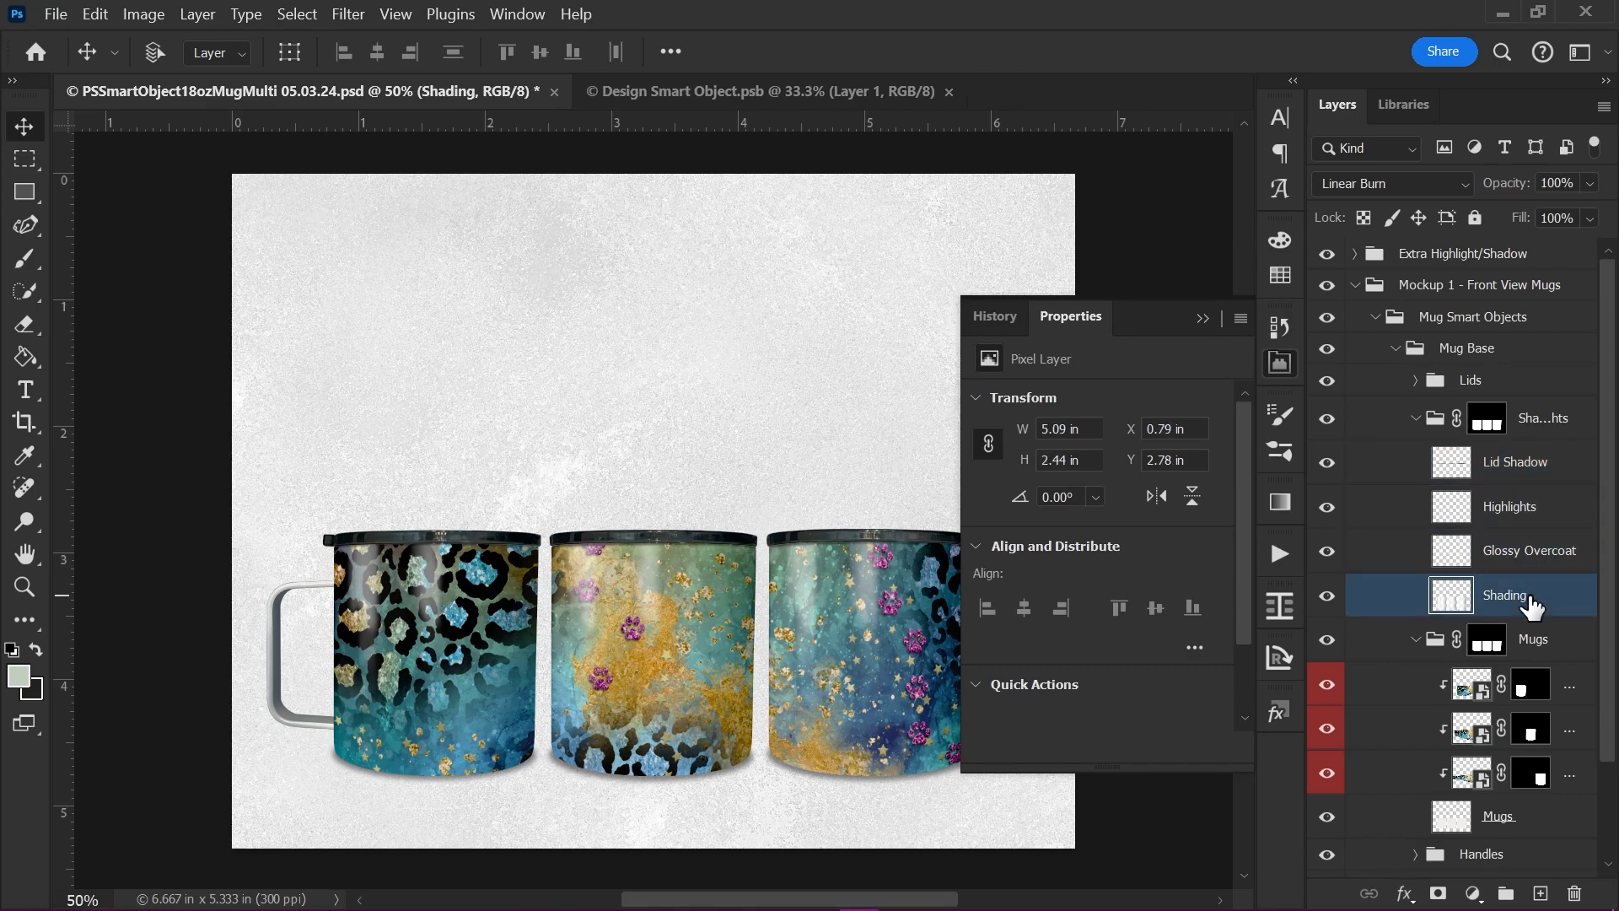
click(1344, 186)
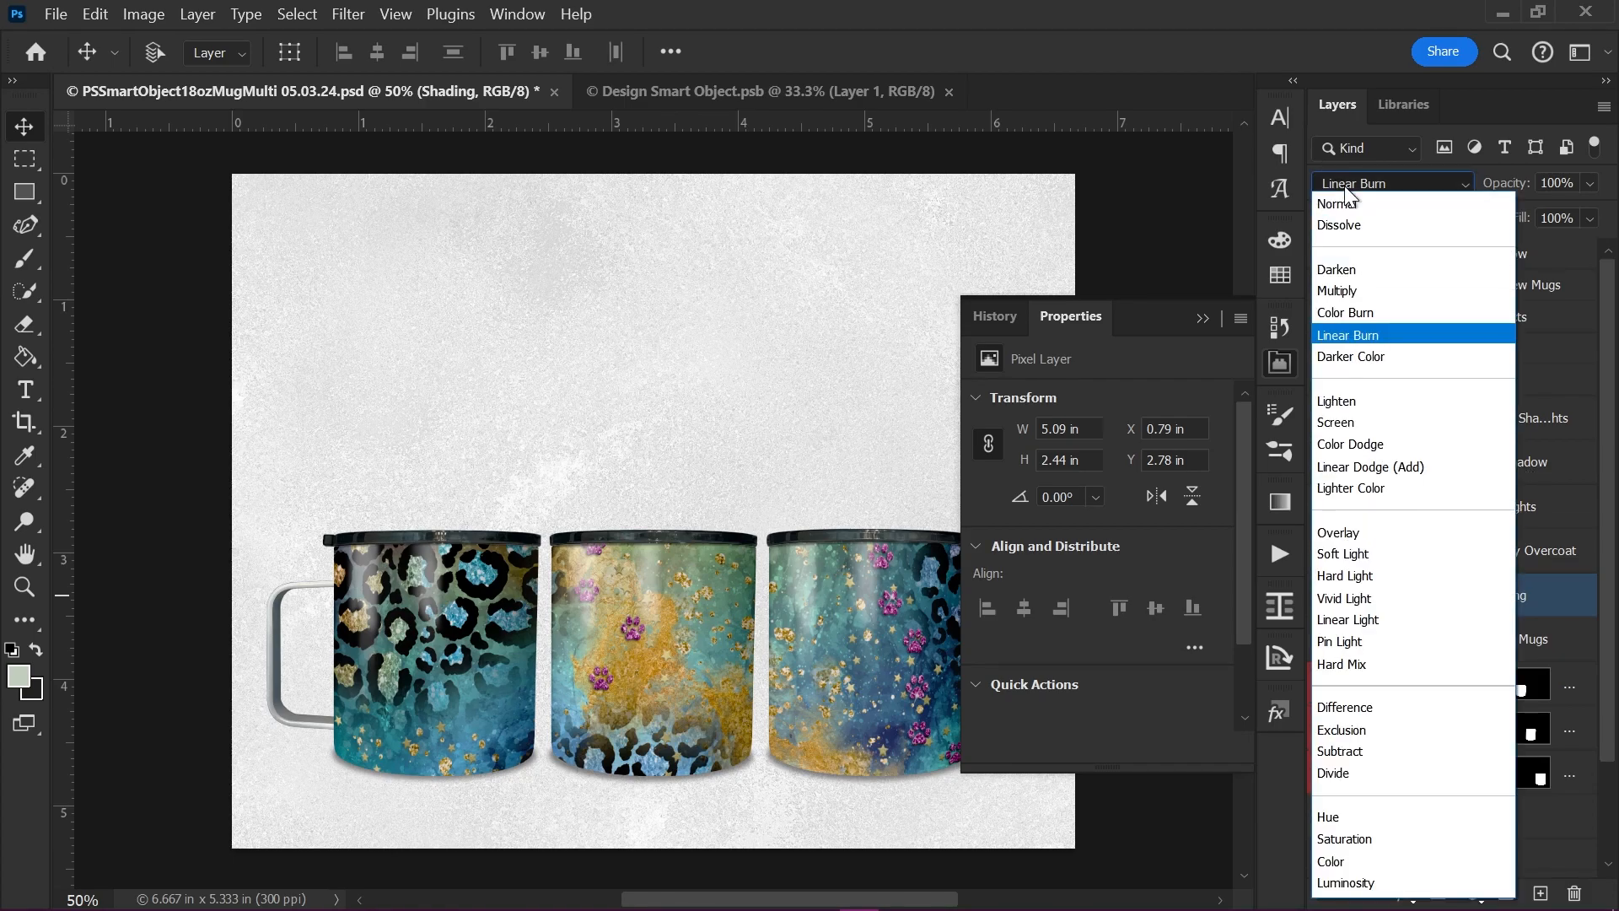
click(1344, 186)
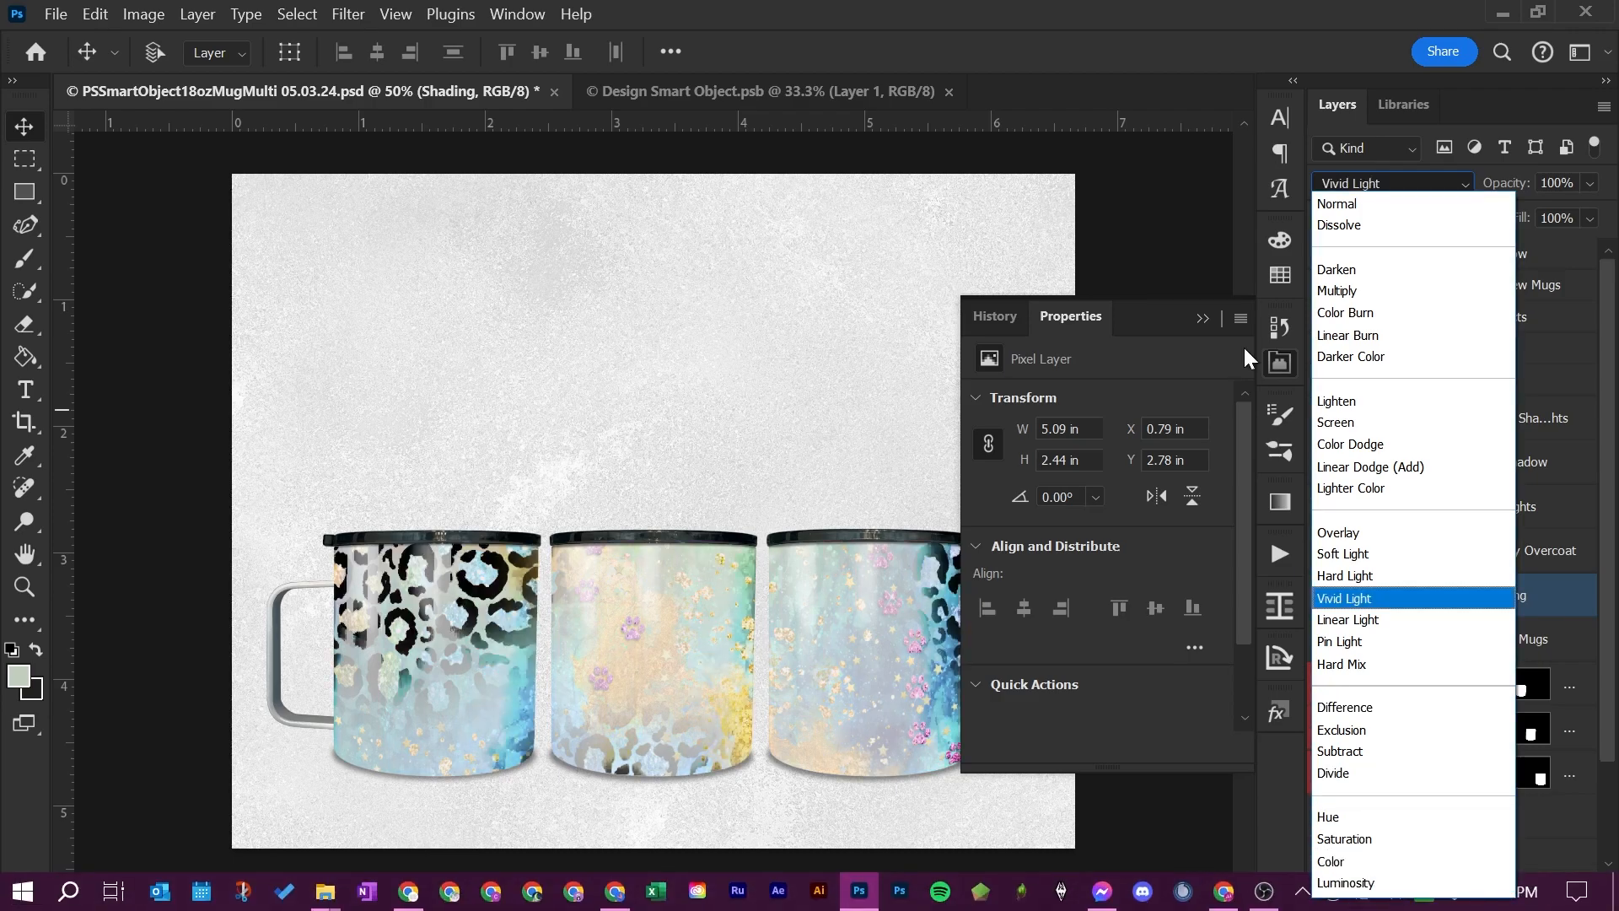
key(Escape)
click(1561, 563)
click(1551, 605)
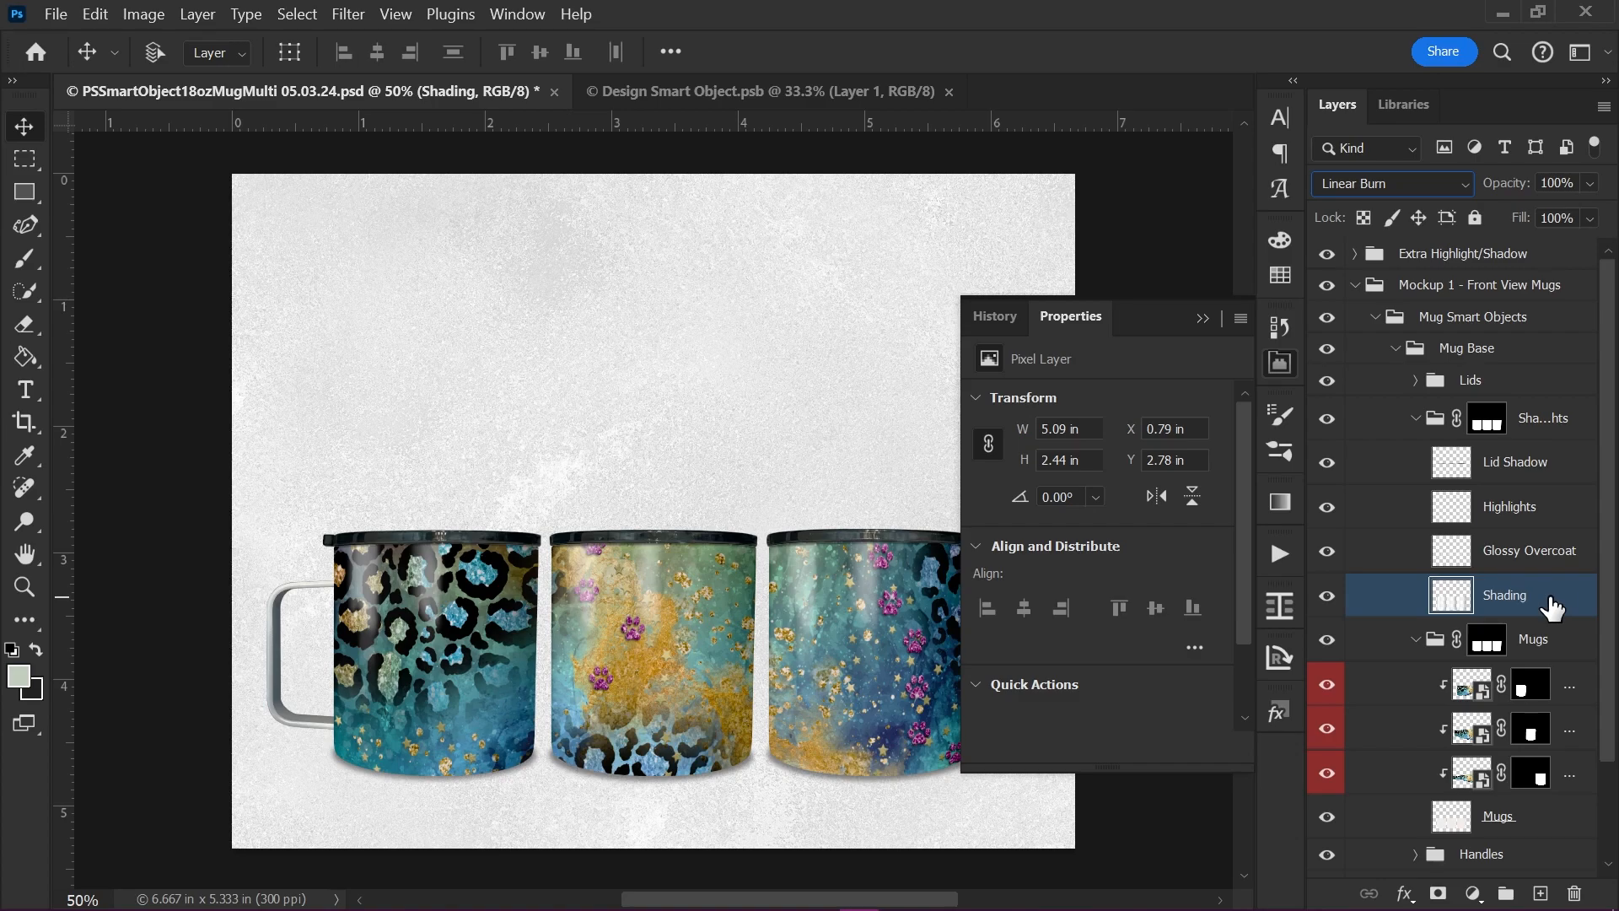
Step: Duplicate the Shading layer and compare the mugs with the copy hidden and shown
key(ctrl)
key(ctrl+j)
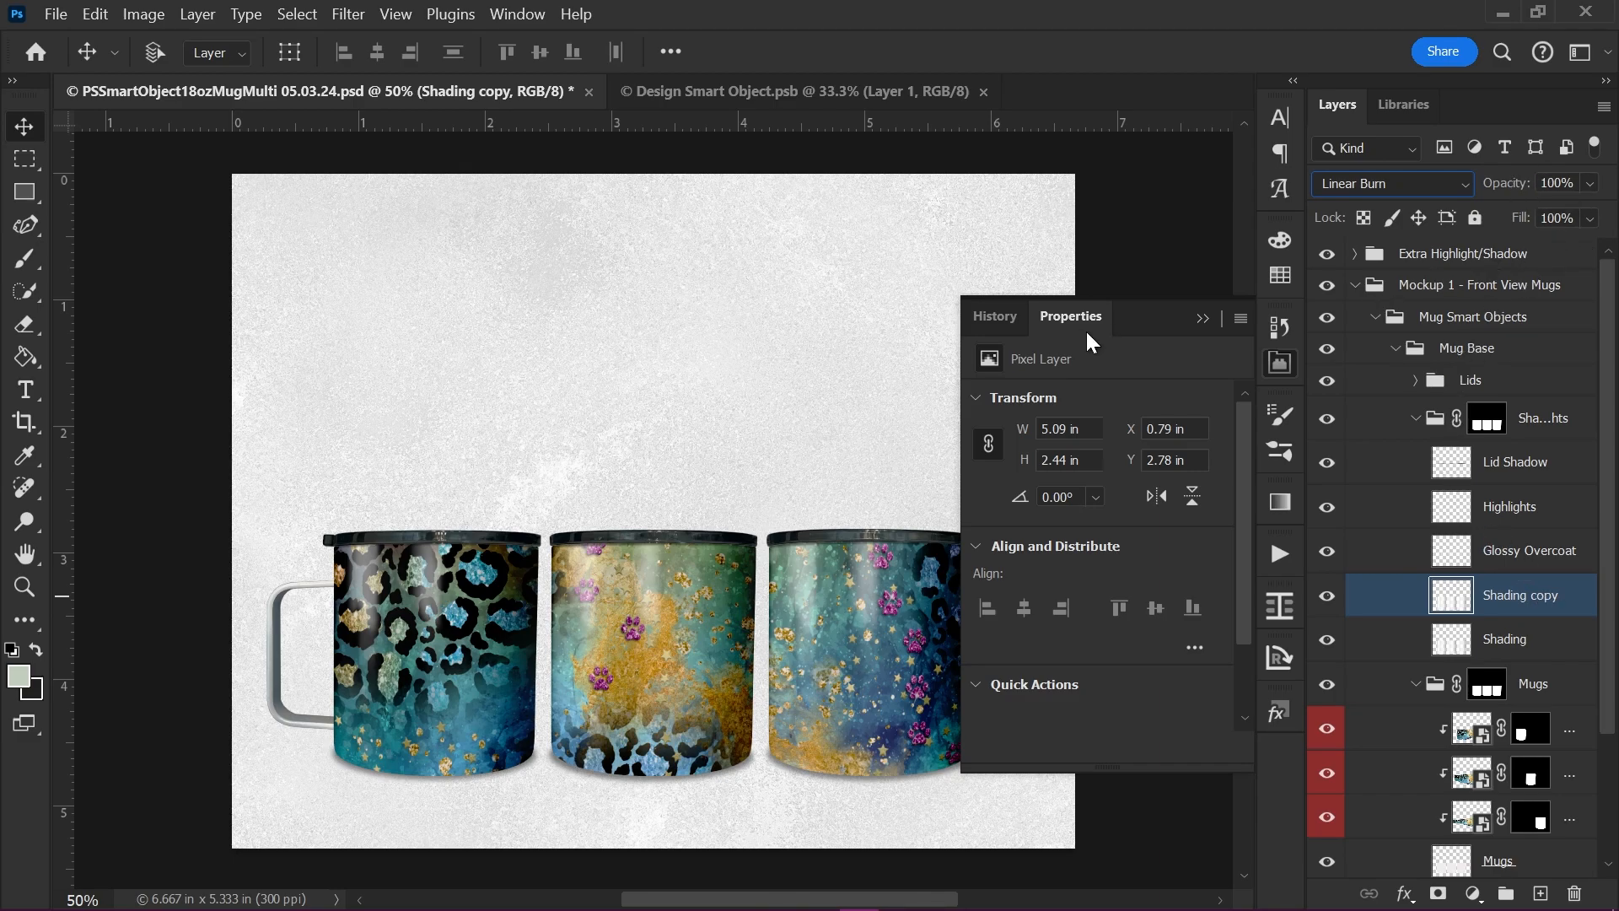
click(1197, 318)
click(1328, 597)
click(1328, 597)
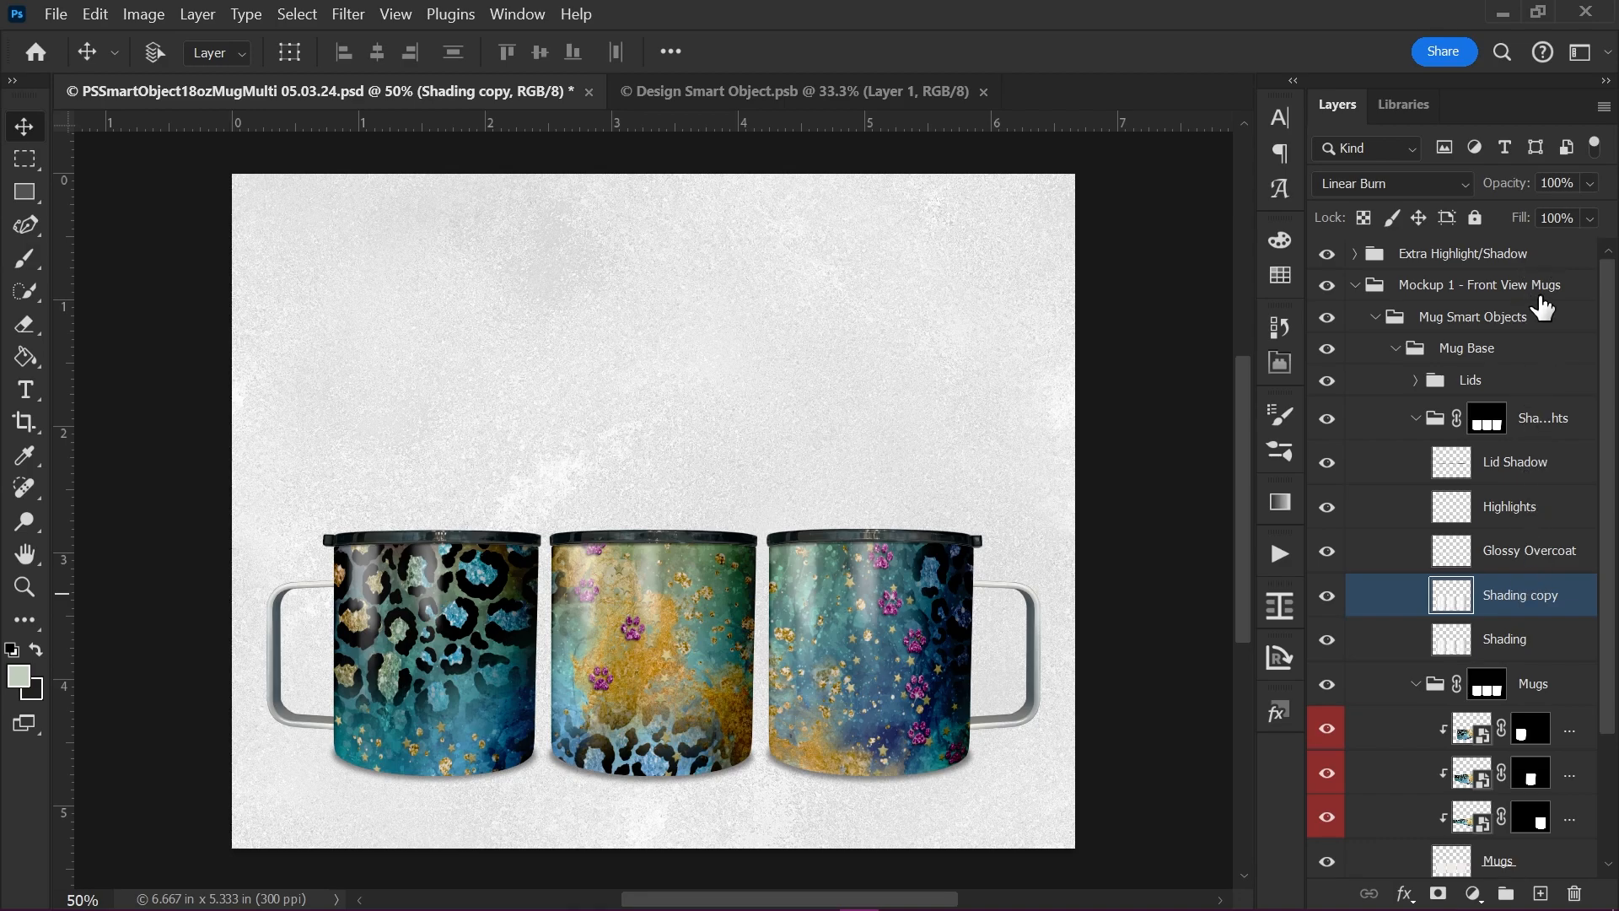
Step: Try the Shading copy layer at 40% opacity, return it to 100%, and delete the copy
click(1589, 183)
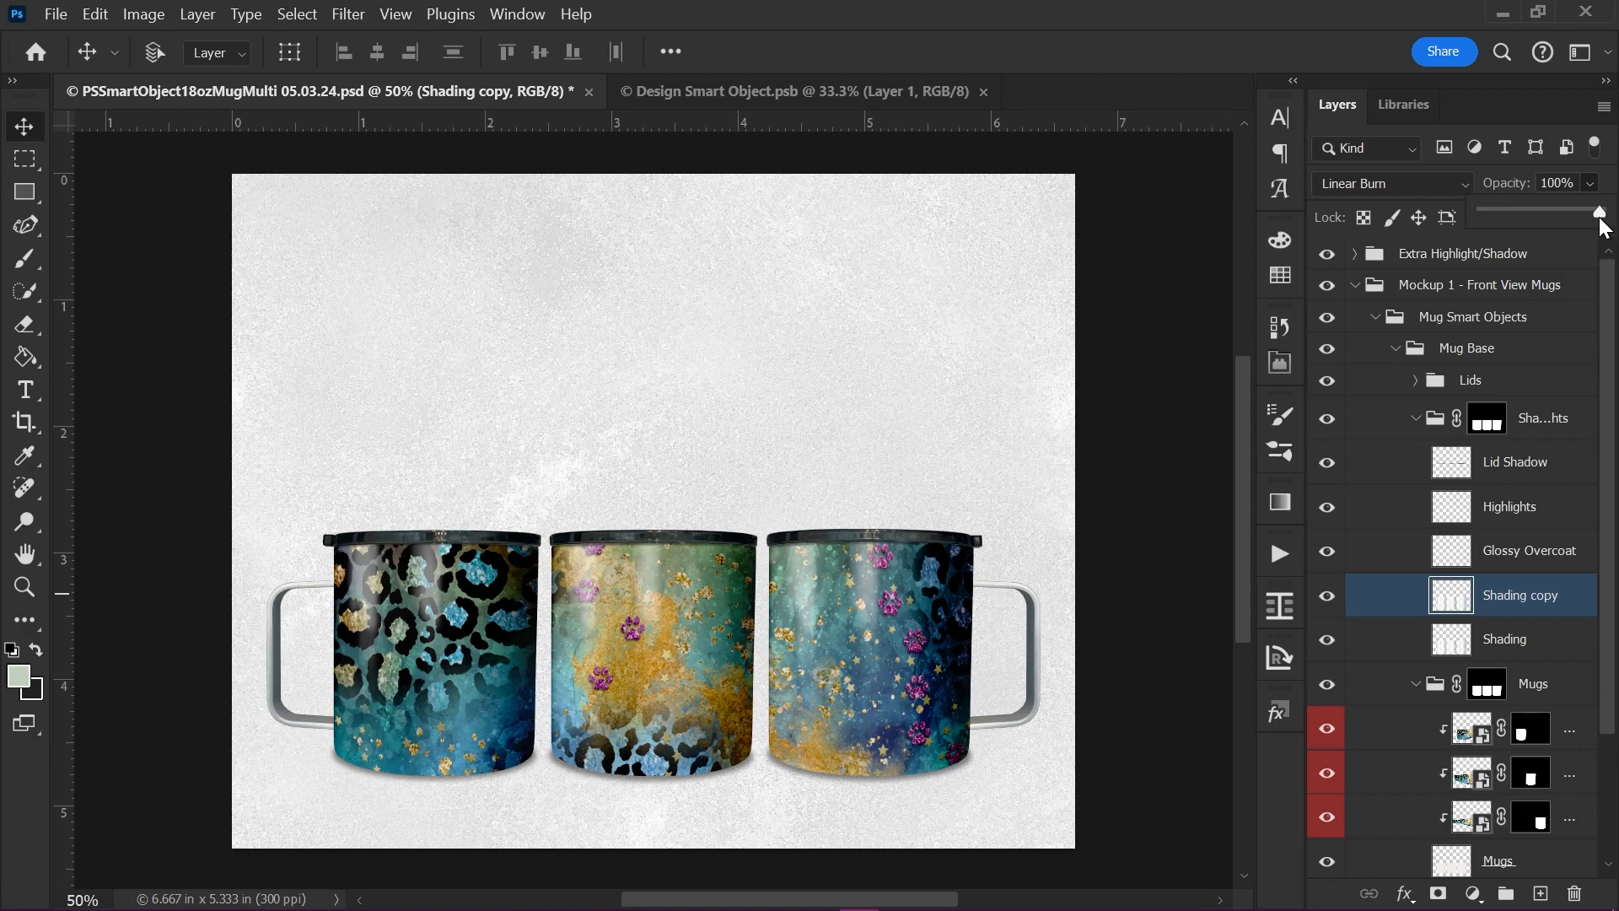
drag(1529, 211, 1547, 213)
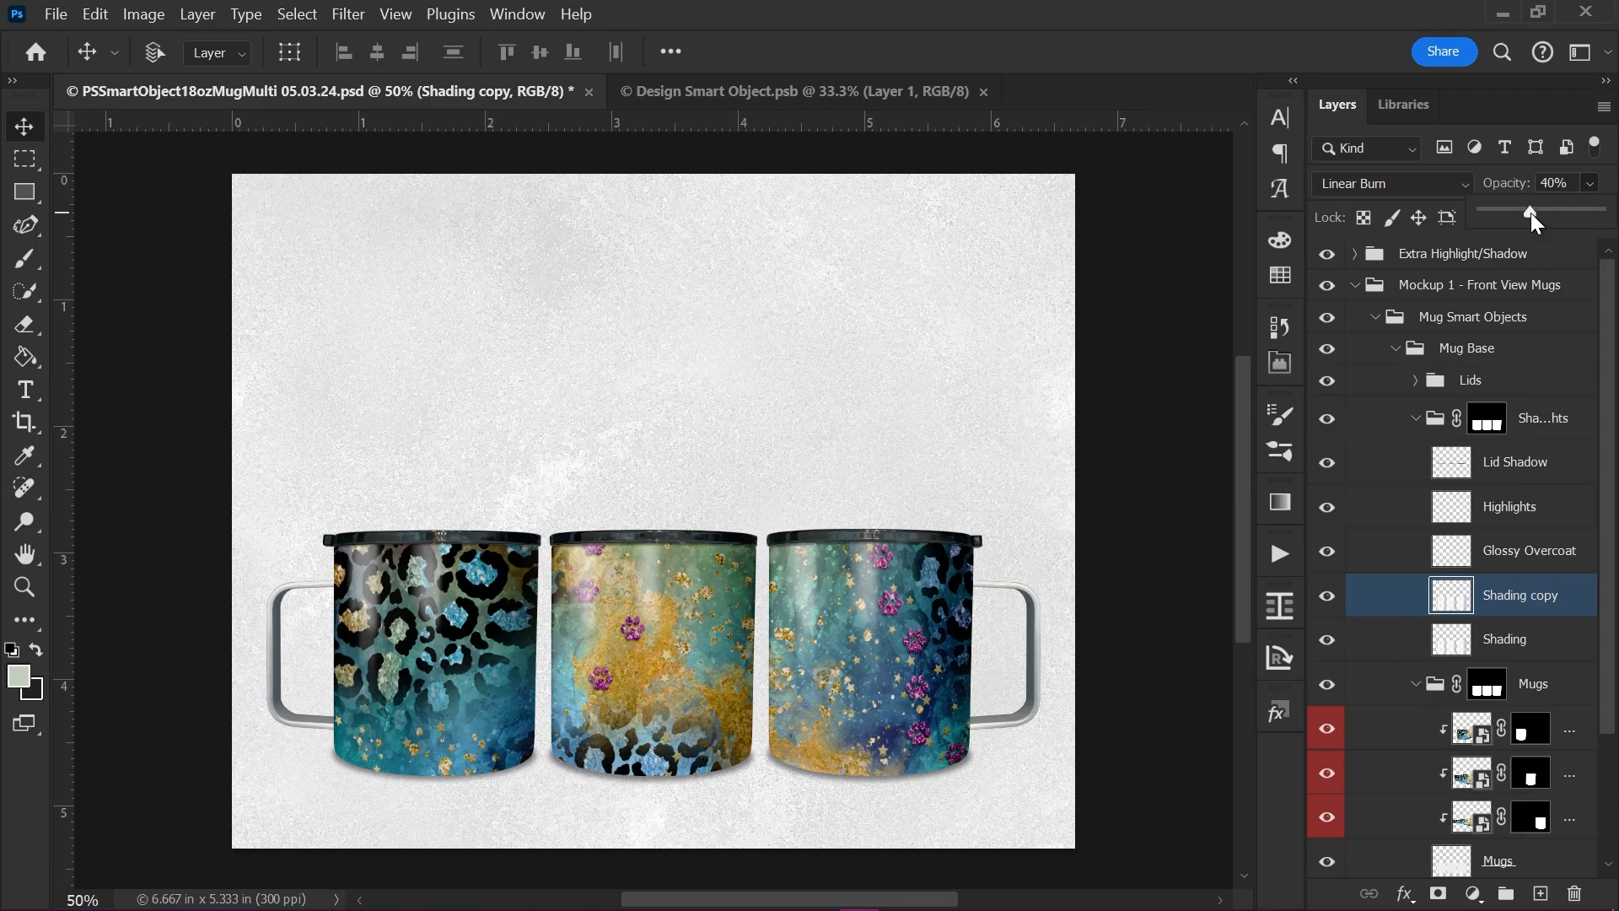
drag(1530, 211, 1602, 212)
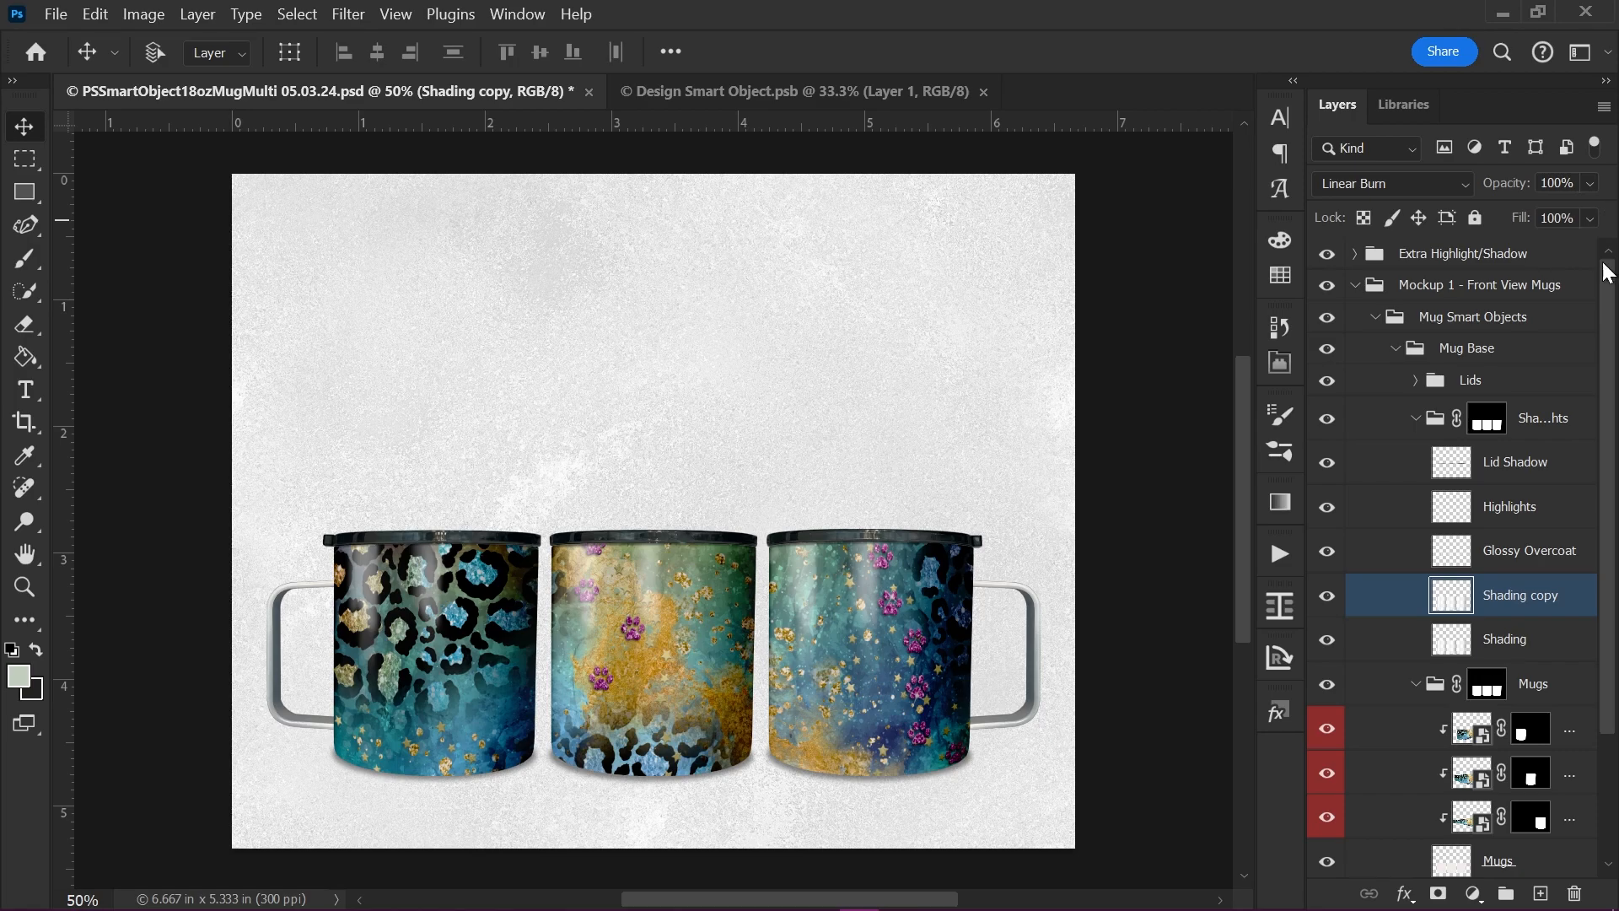
click(1507, 640)
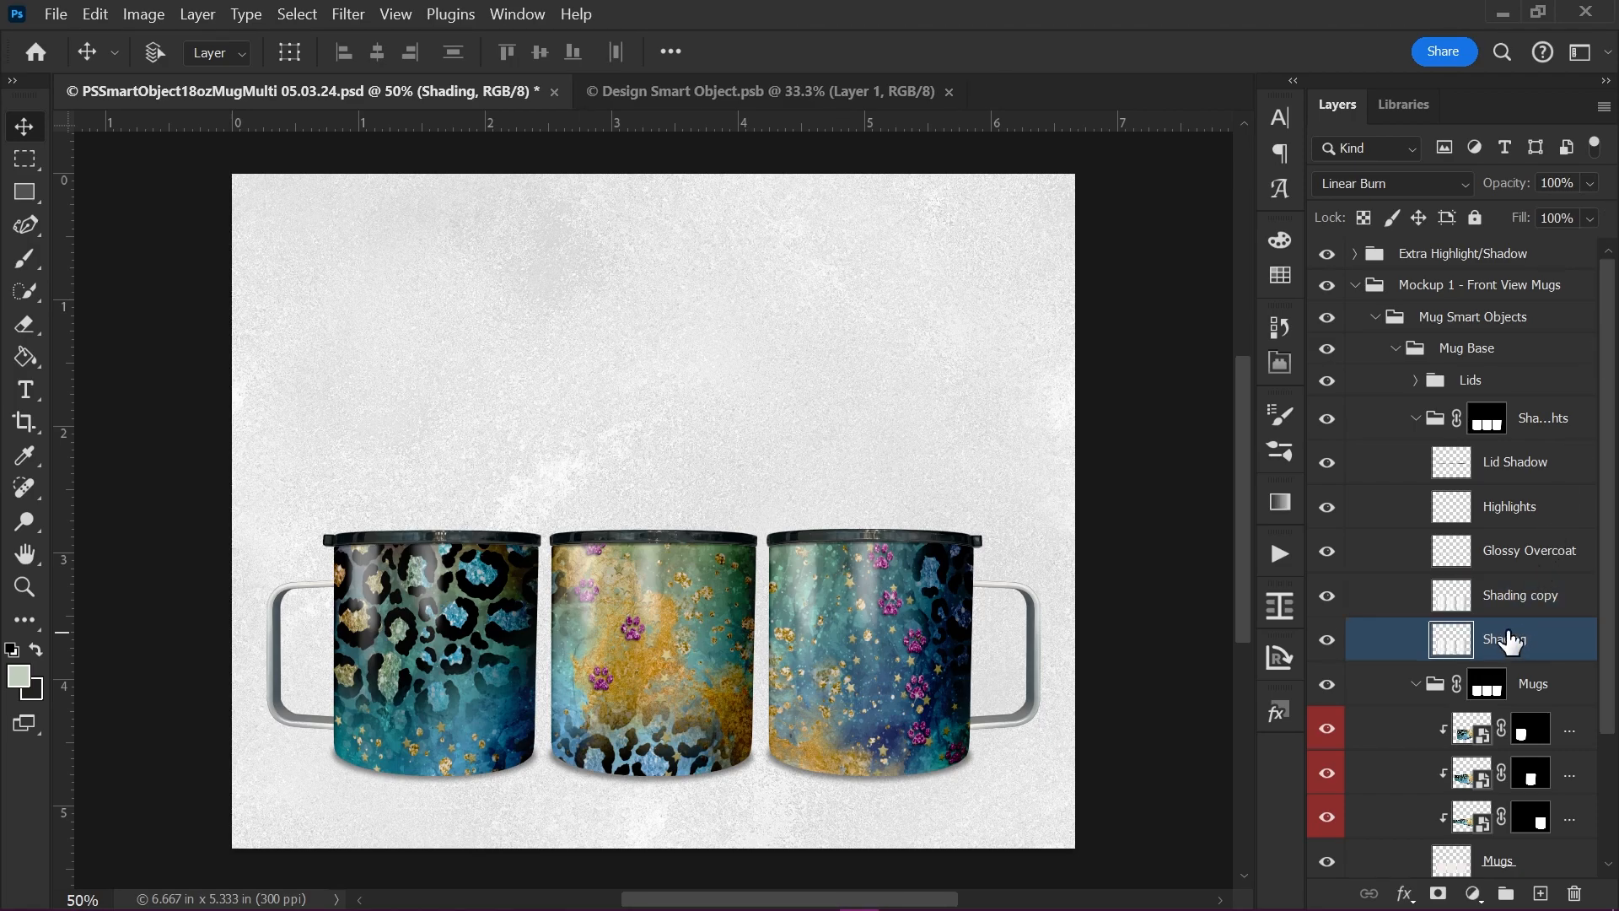
click(1529, 614)
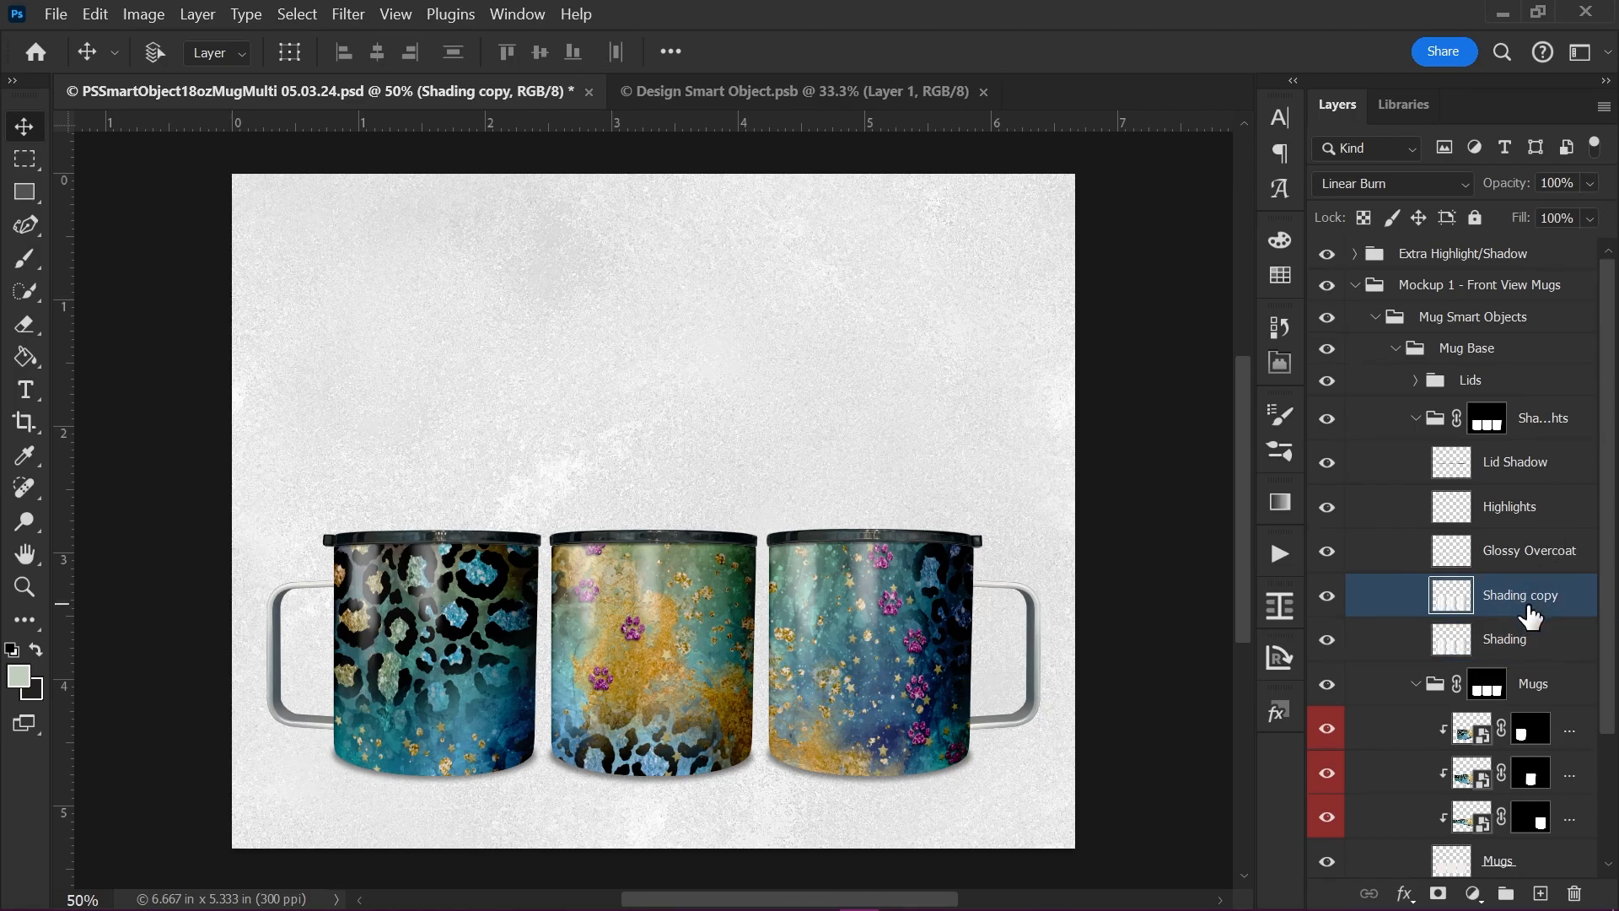
key(Delete)
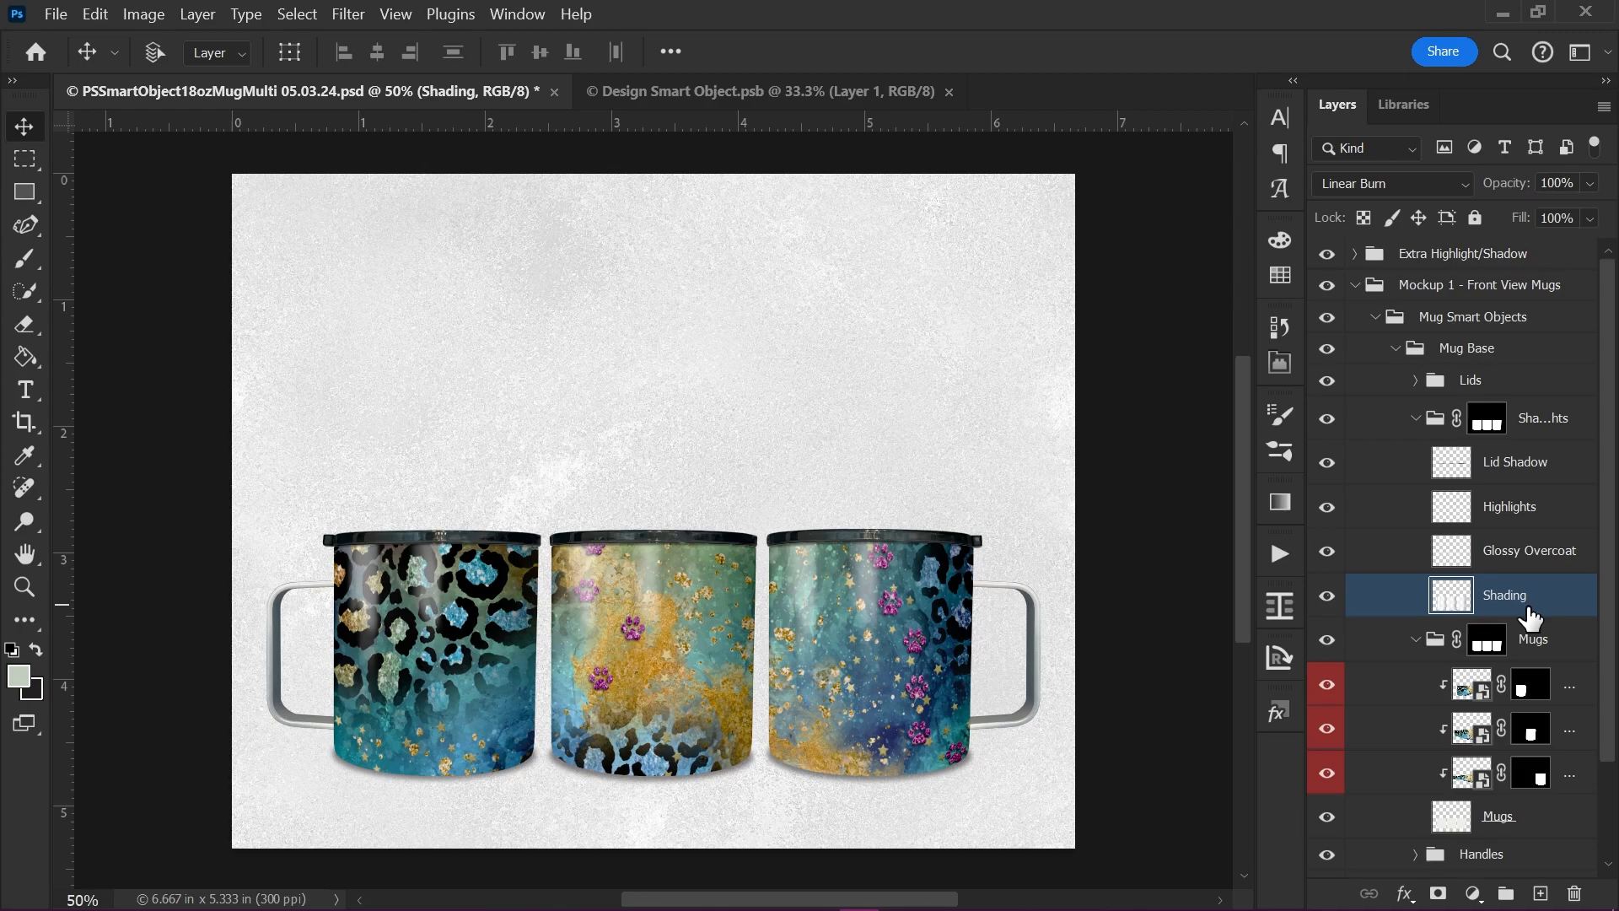
Step: Duplicate the Highlights layer, compare the mugs with and without the copy, and delete the copy
click(1550, 512)
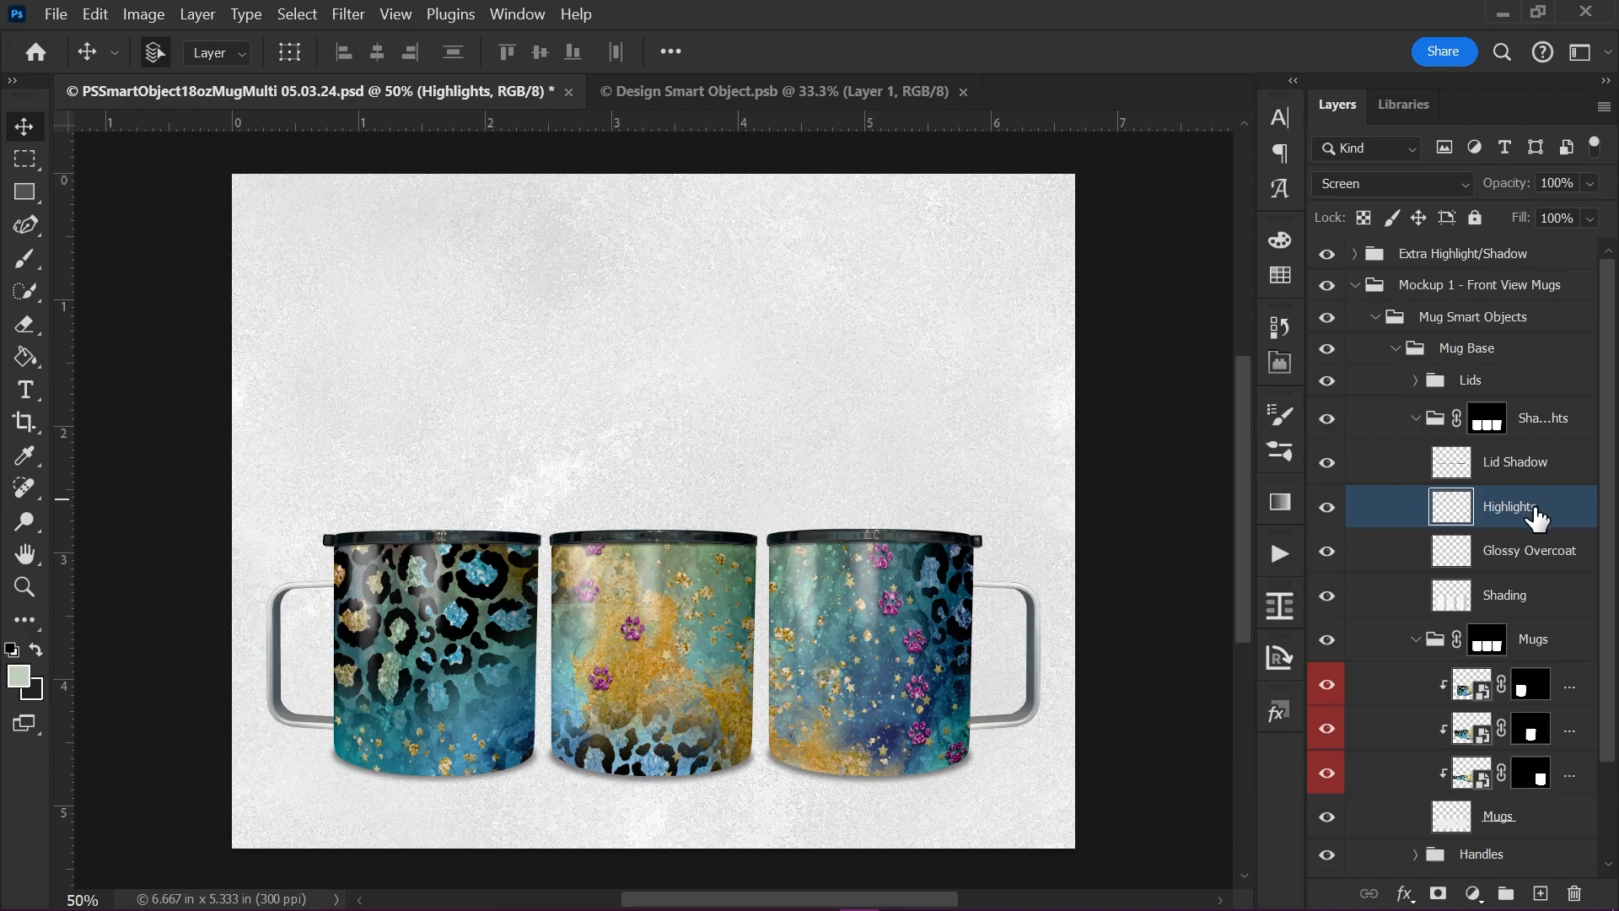
key(ctrl+j)
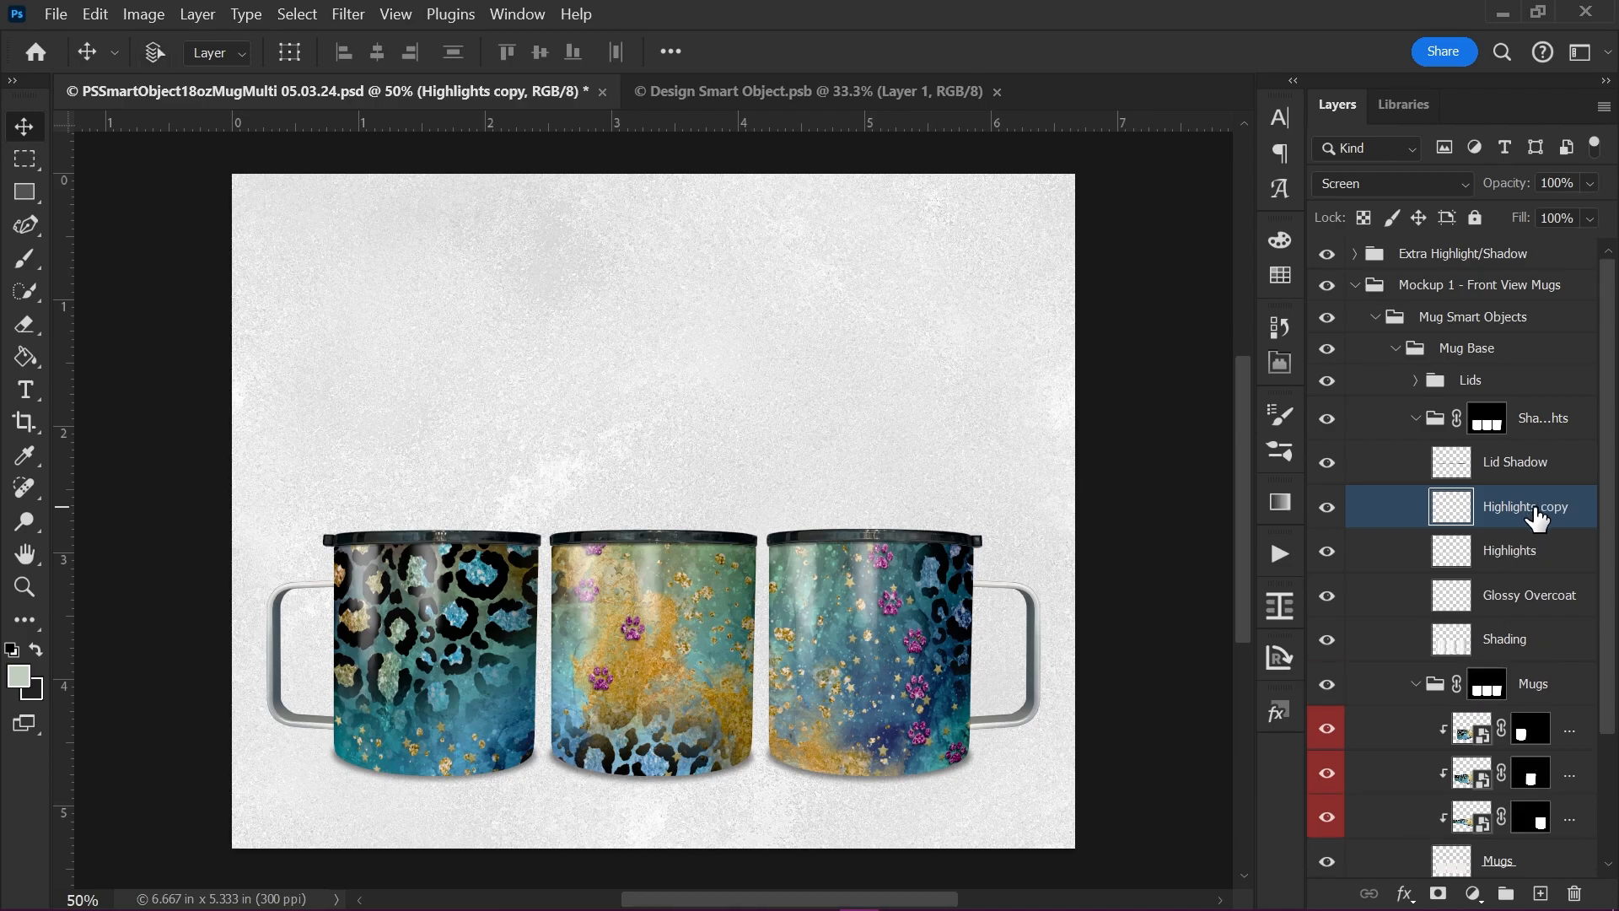
click(1326, 509)
click(1327, 509)
key(Delete)
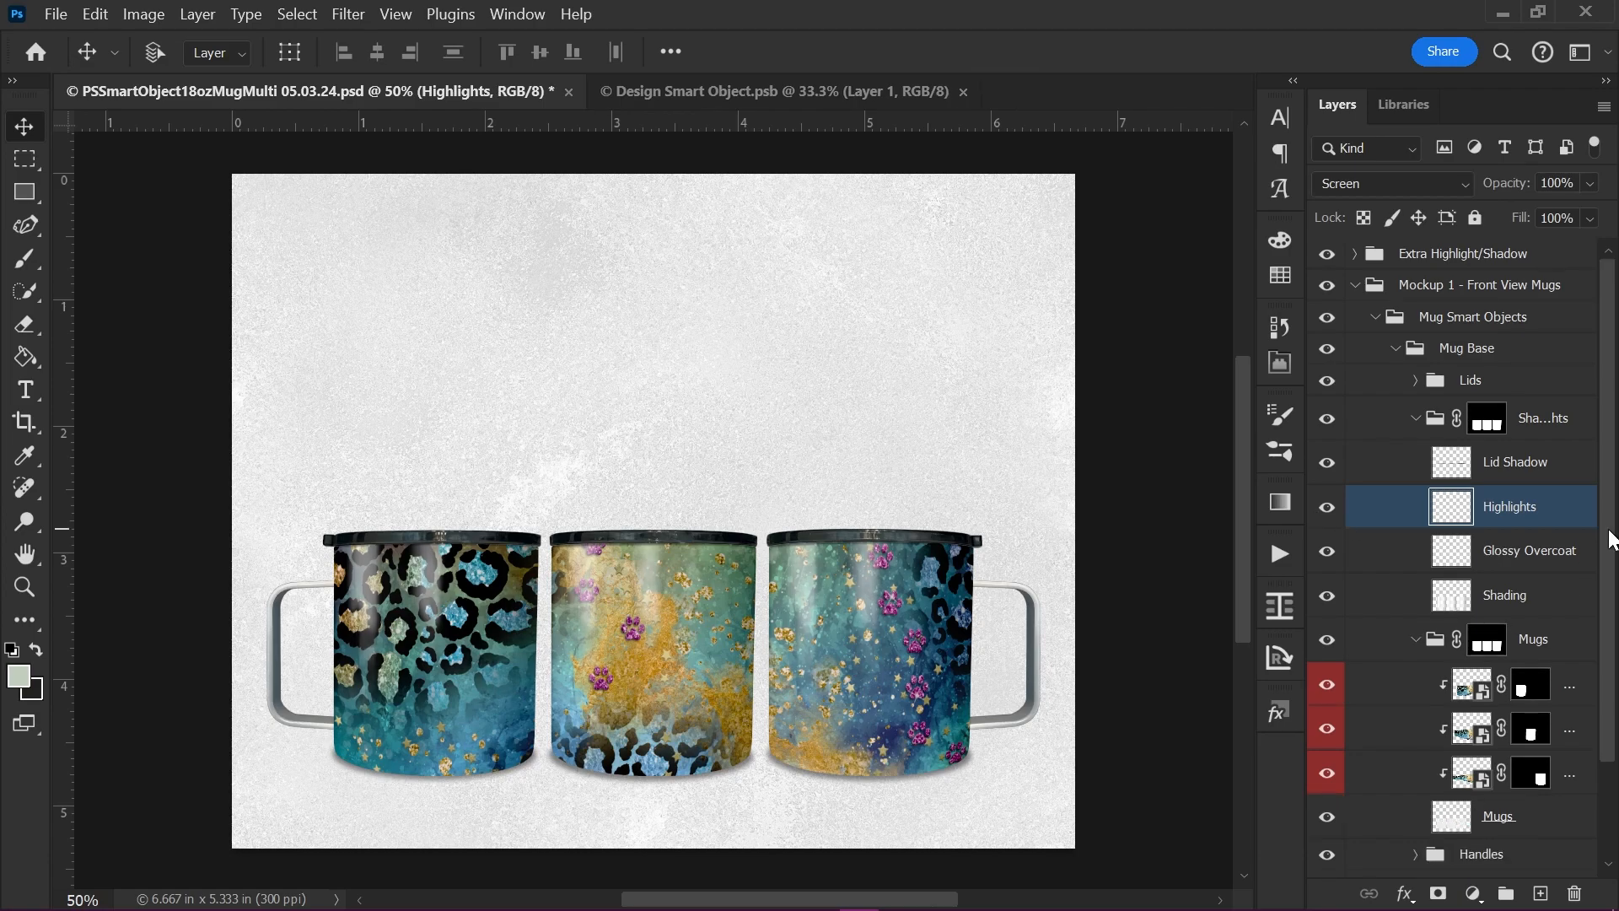
Step: Try 100% opacity on the Lid Shadow layer, and restore it to 50%
click(1543, 473)
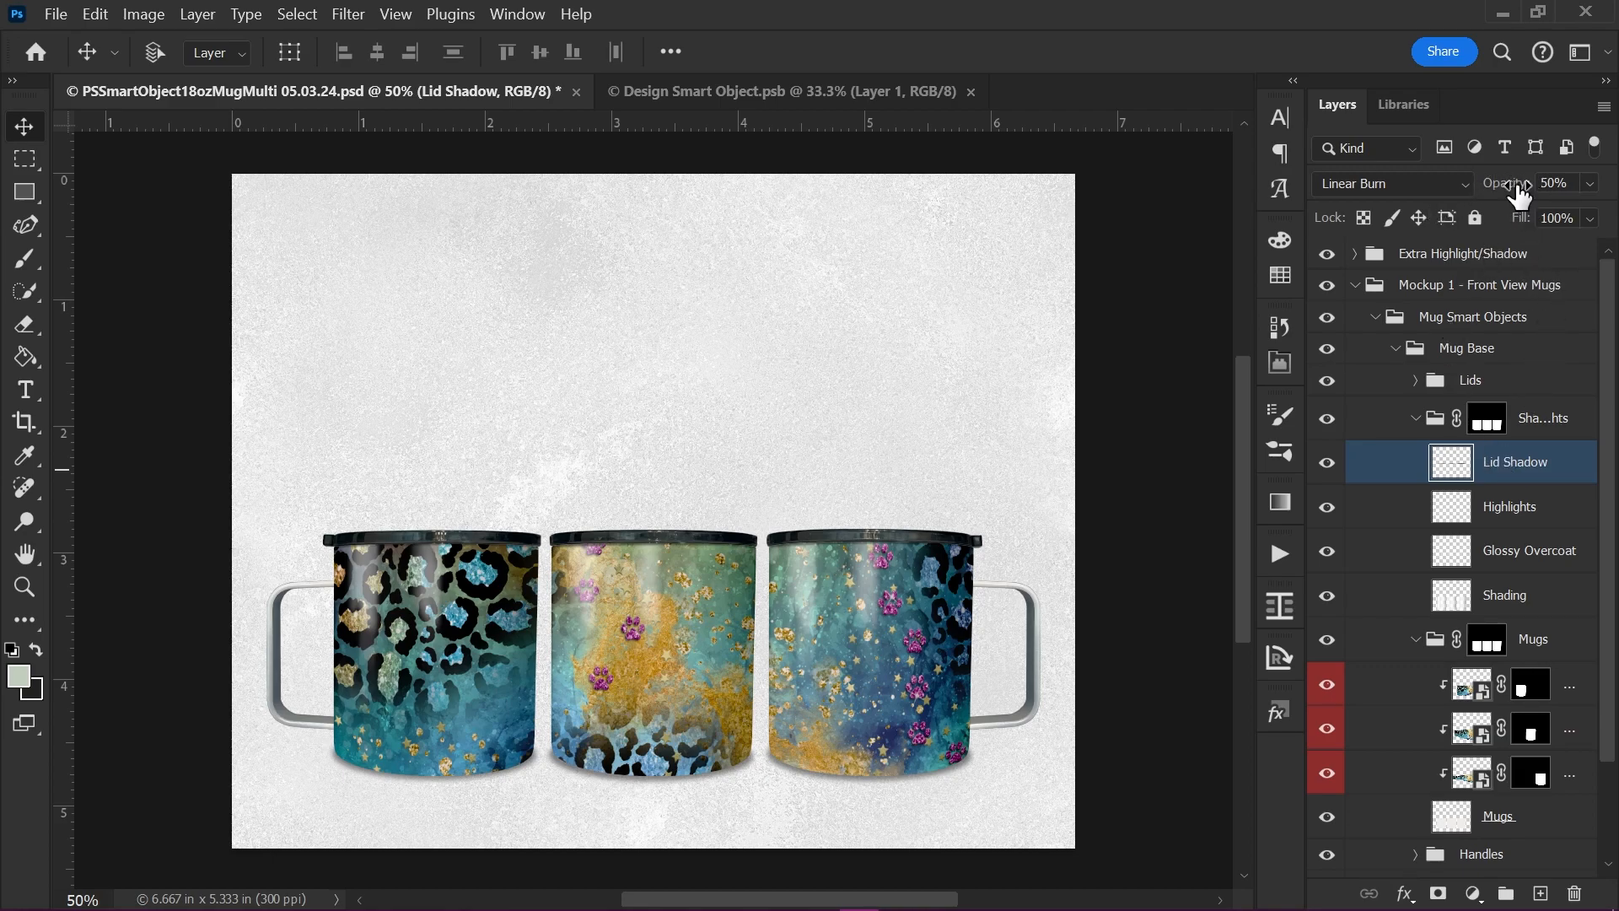
click(1590, 185)
drag(1581, 212, 1600, 212)
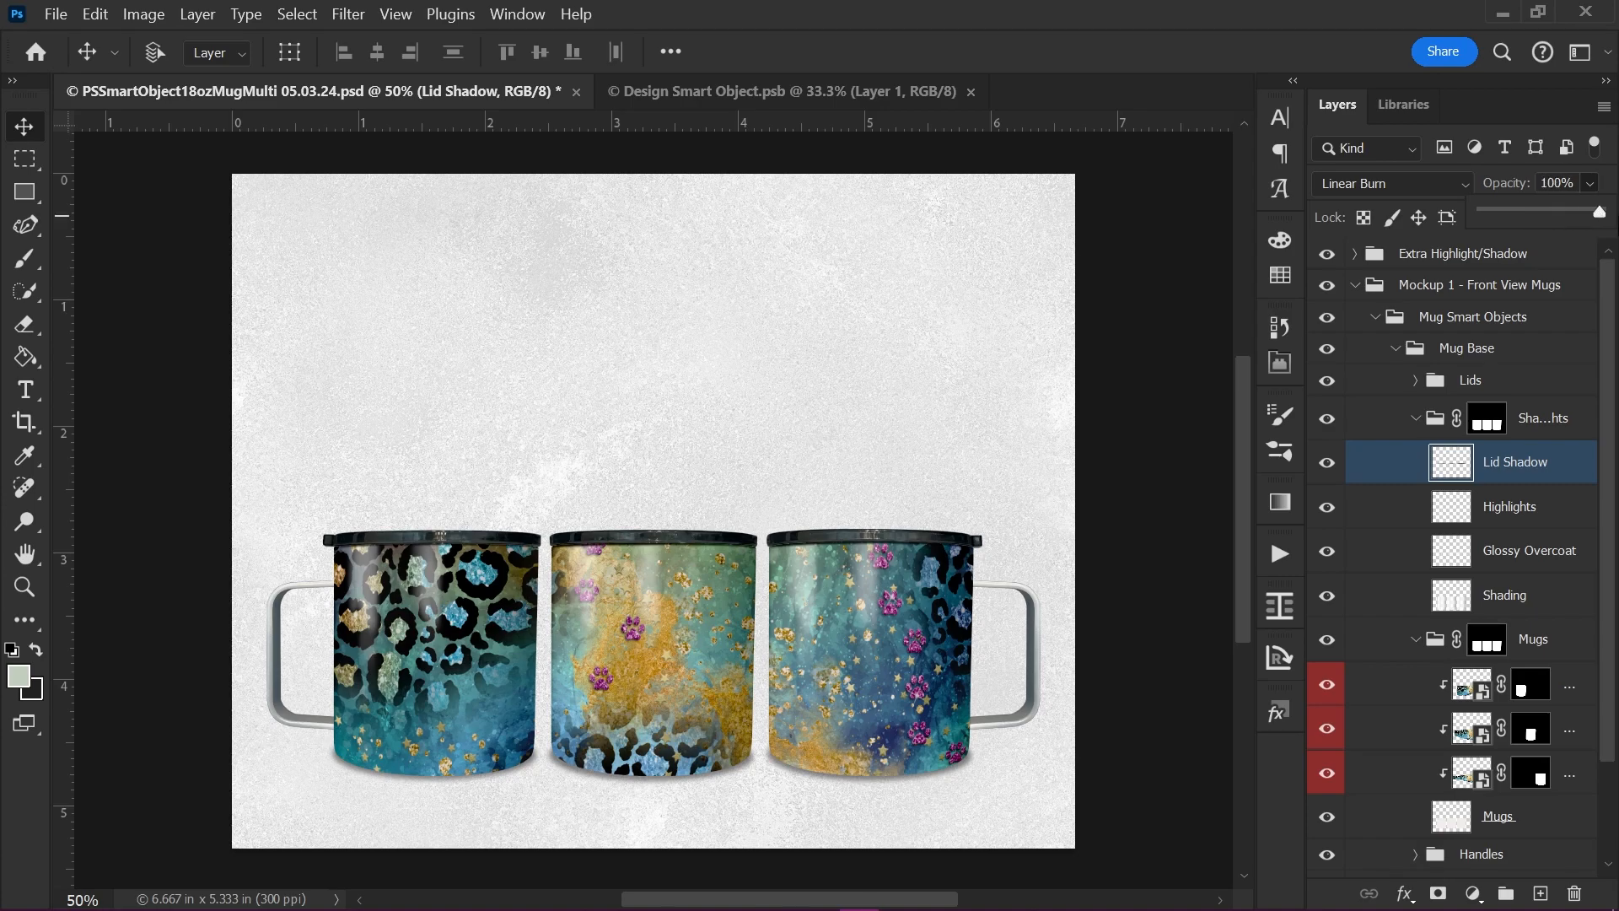
key(Escape)
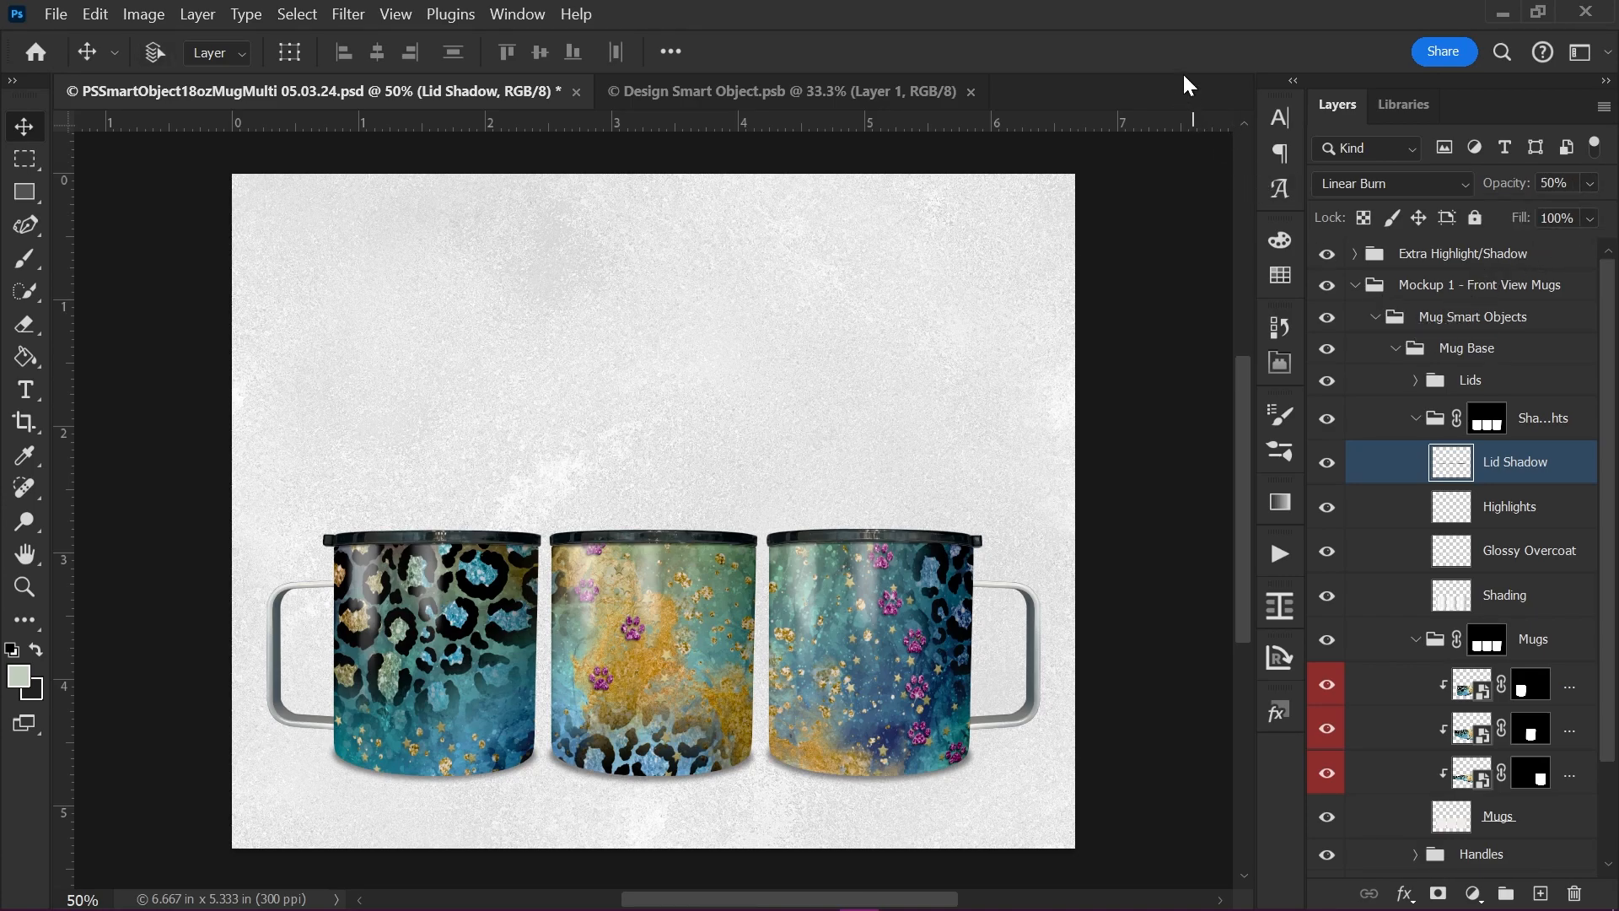
Step: Try 100% opacity on the Bottom Shadows layer below the mugs, and restore it to 50%
click(1418, 419)
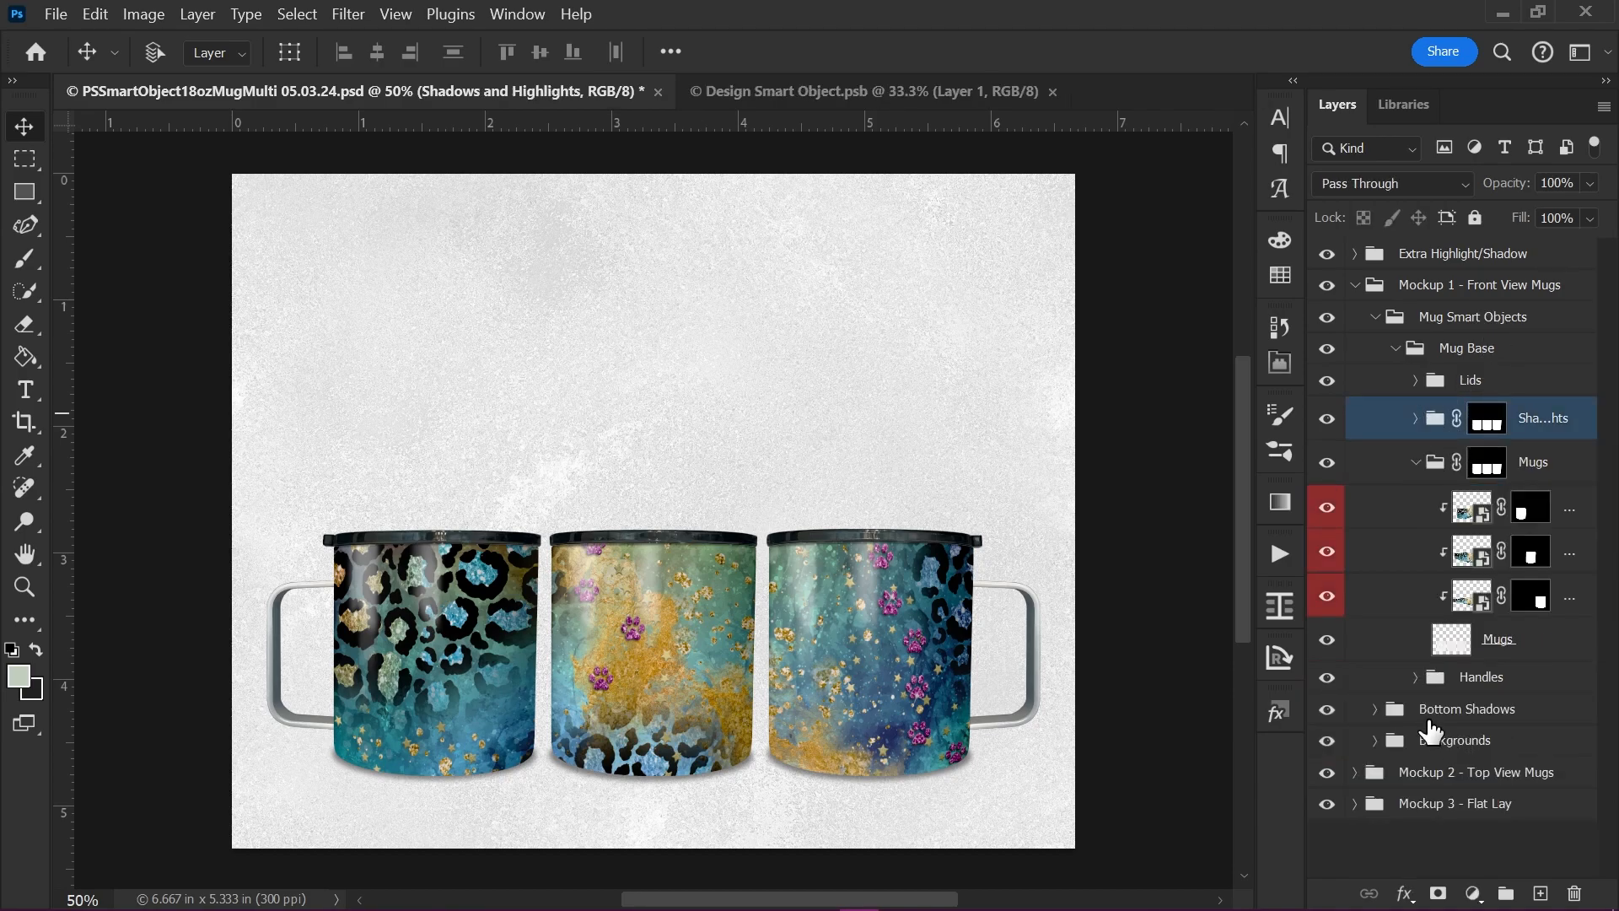
click(1377, 709)
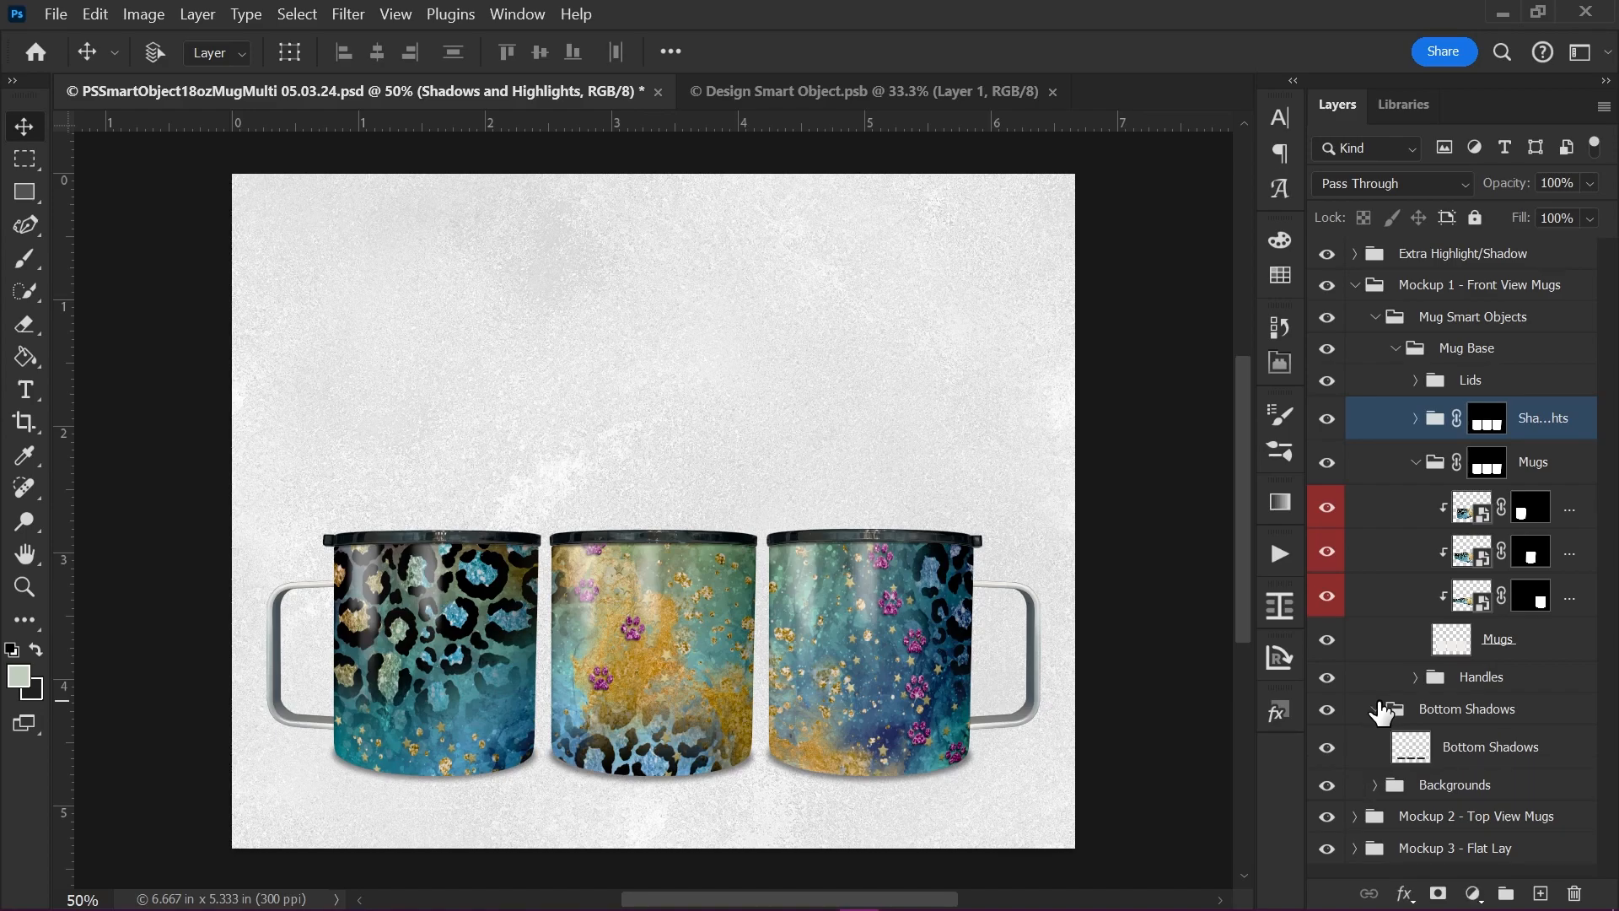
click(1503, 759)
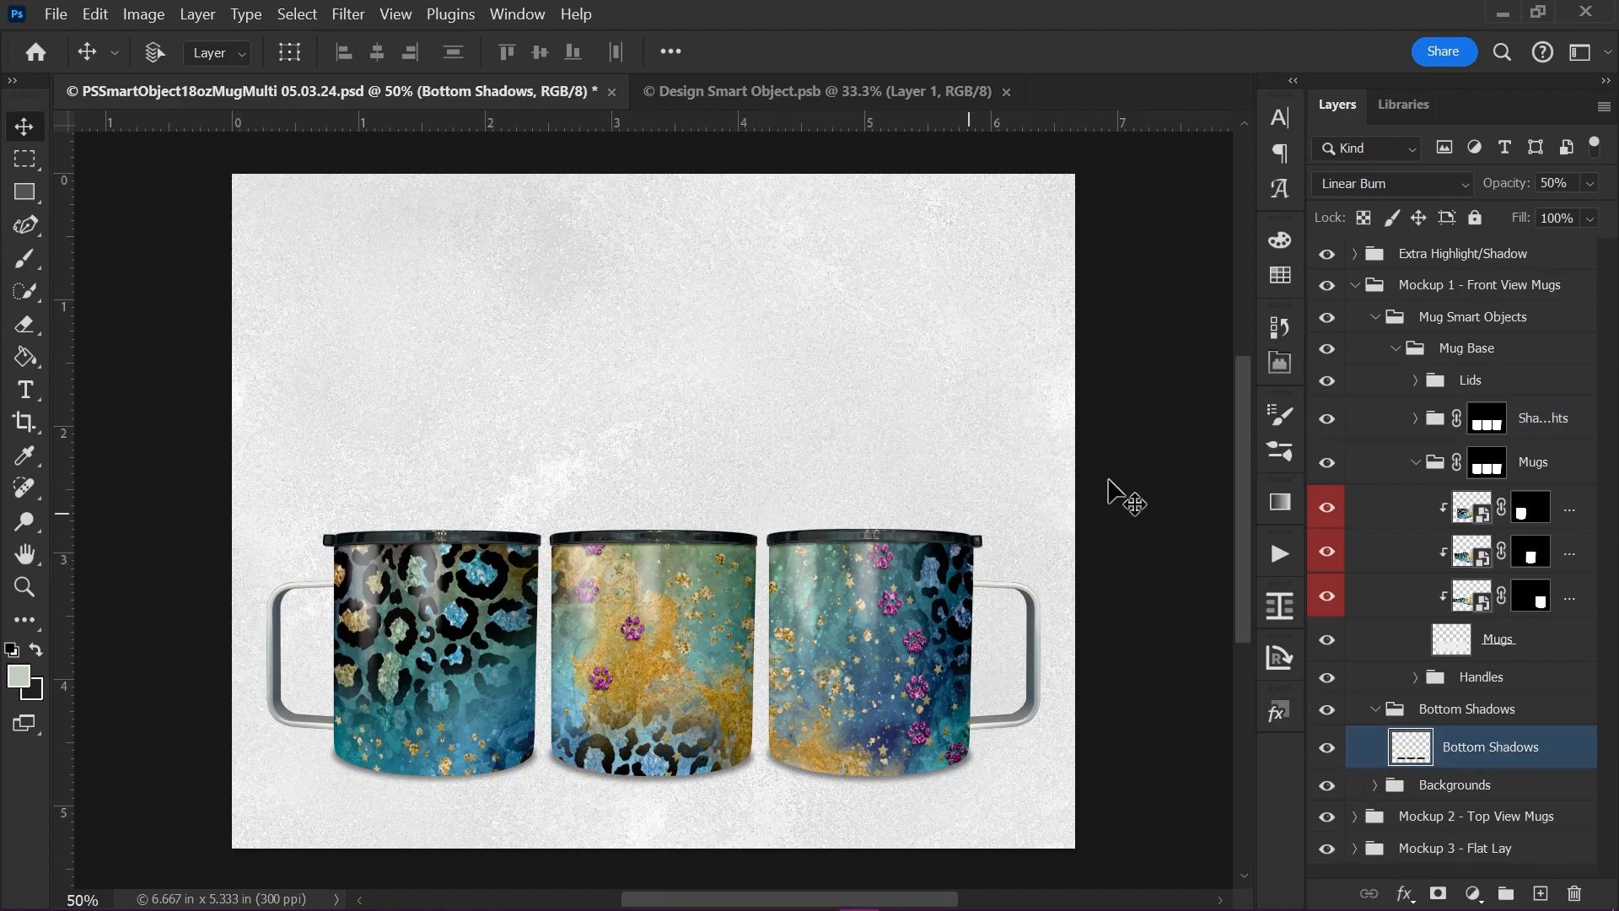
click(1590, 184)
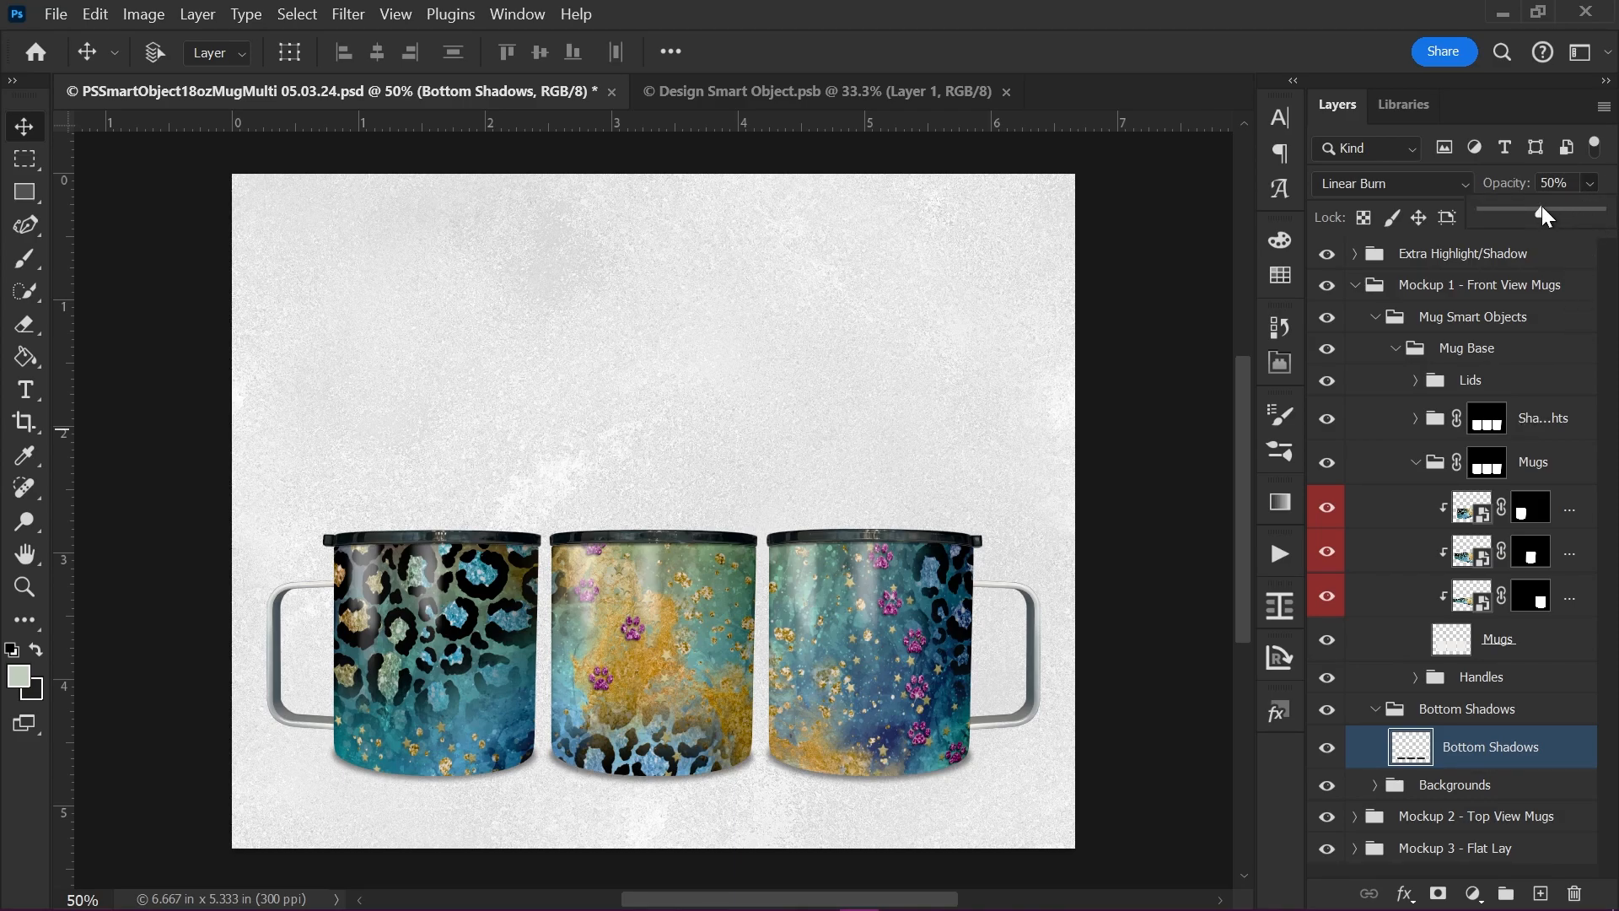
drag(1579, 220, 1602, 218)
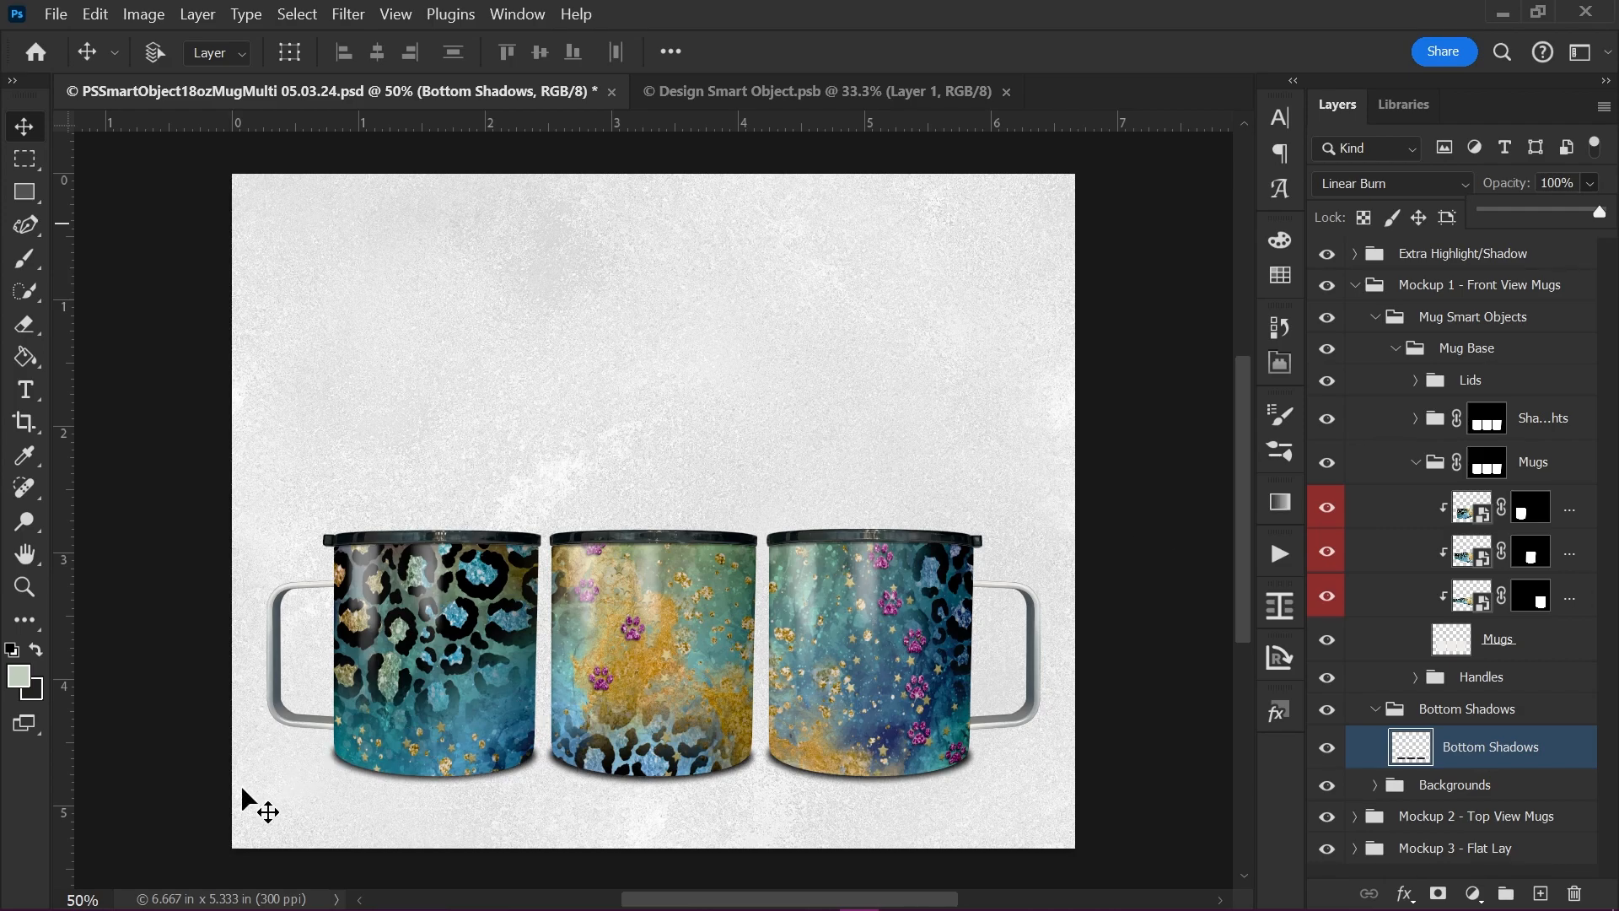
key(5)
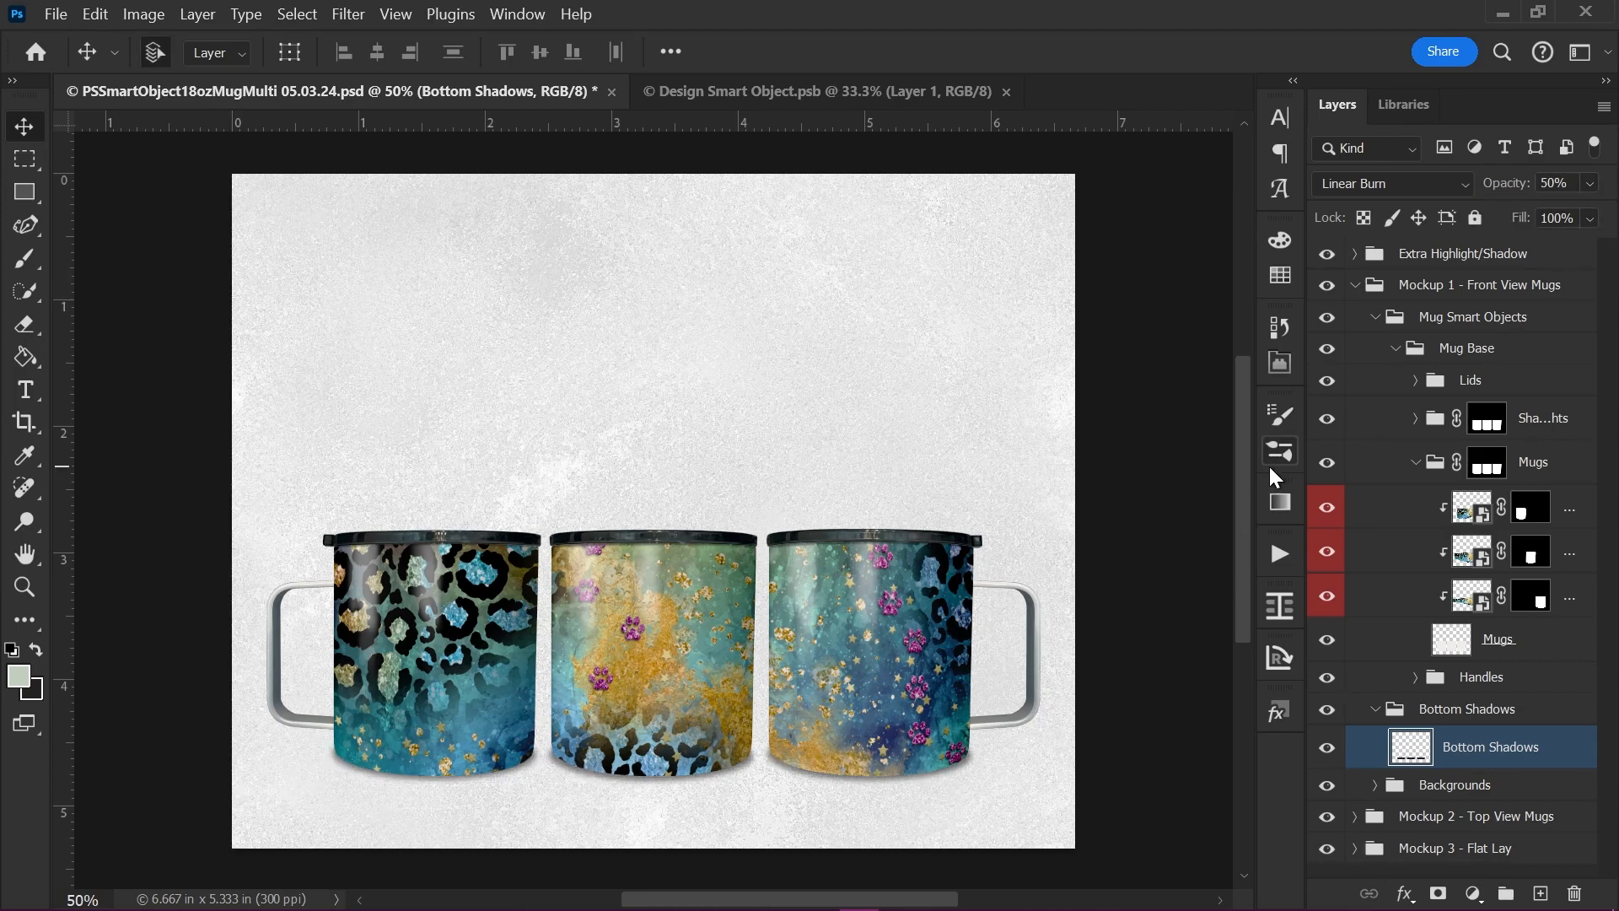
click(1378, 708)
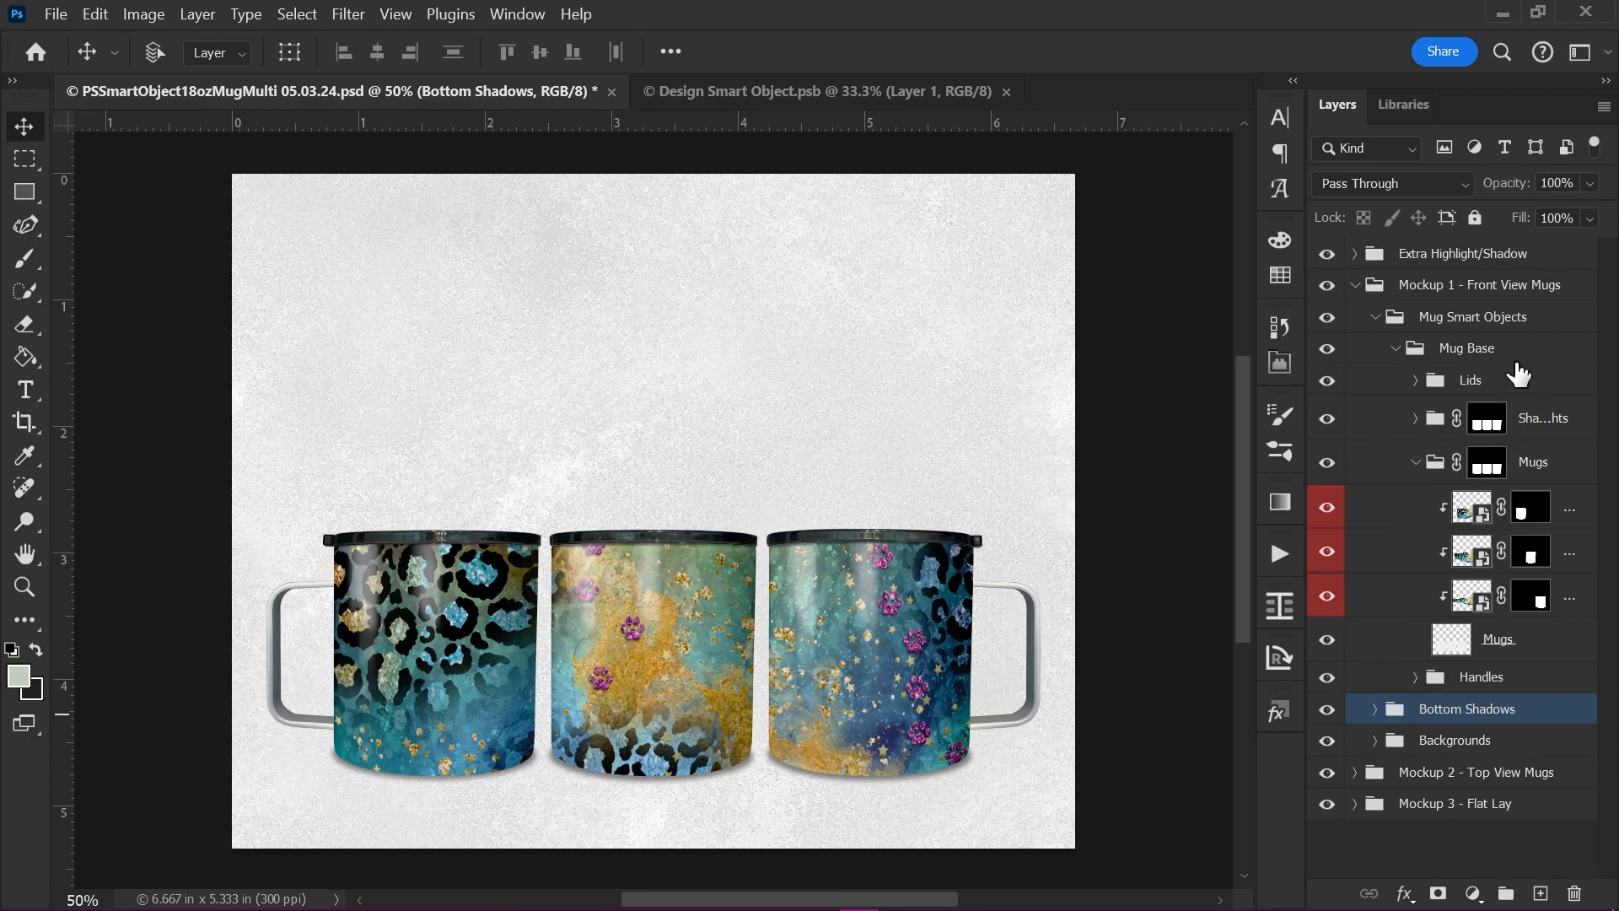
Step: Expand the Backgrounds group in Mockup 1 - Front View Mugs and select the group
click(1375, 740)
scroll(1383, 734, down, 5)
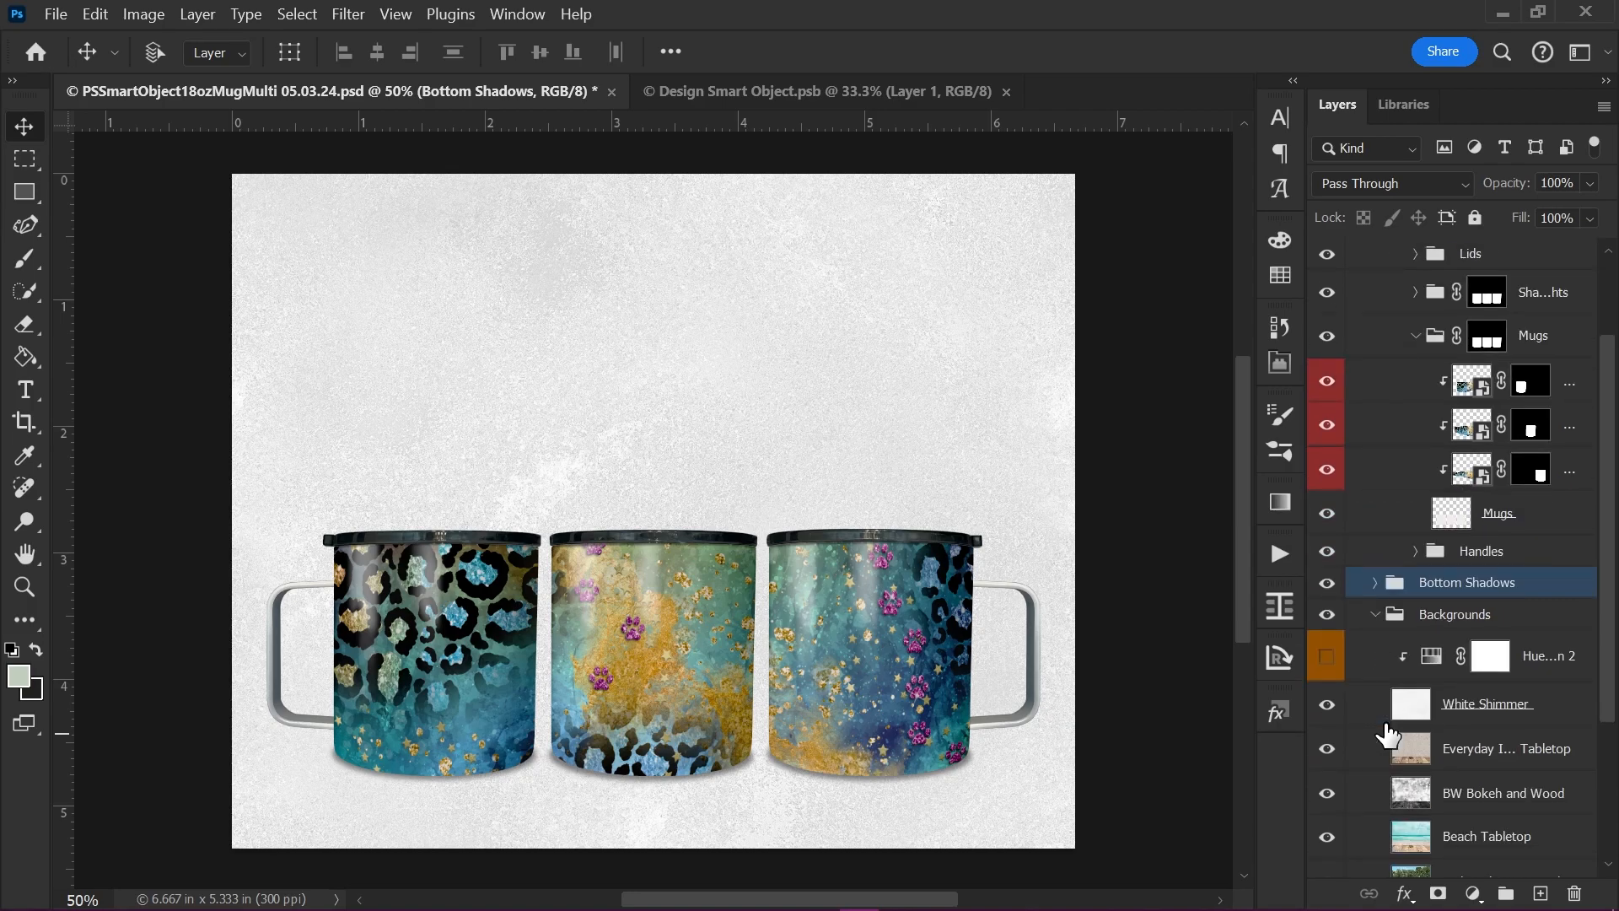
scroll(1387, 733, down, 1)
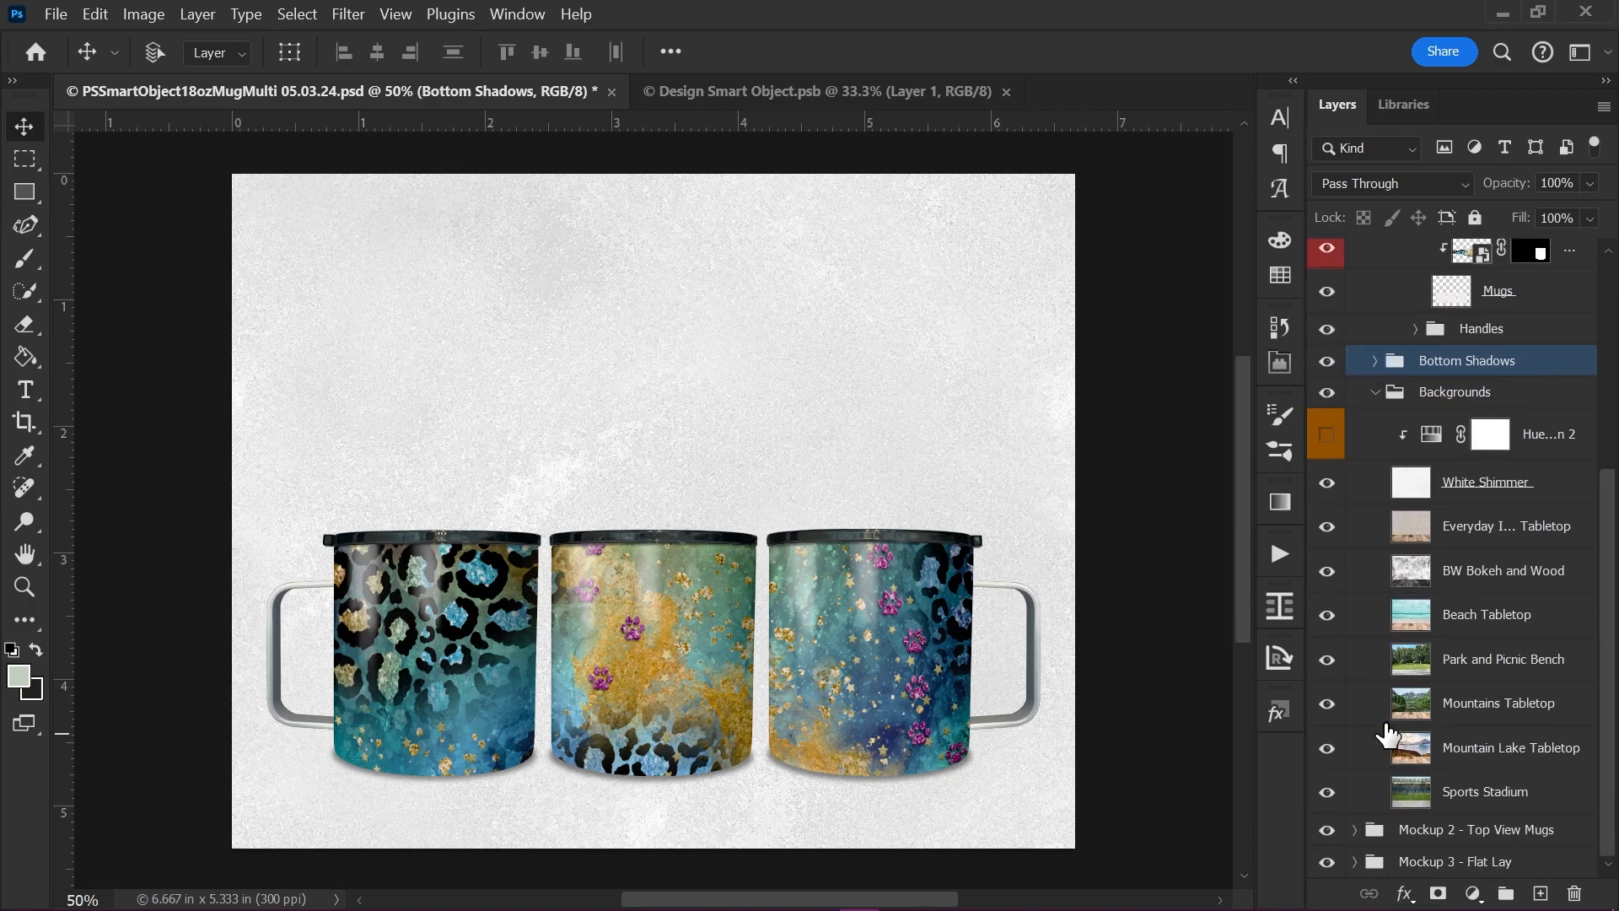
click(1431, 402)
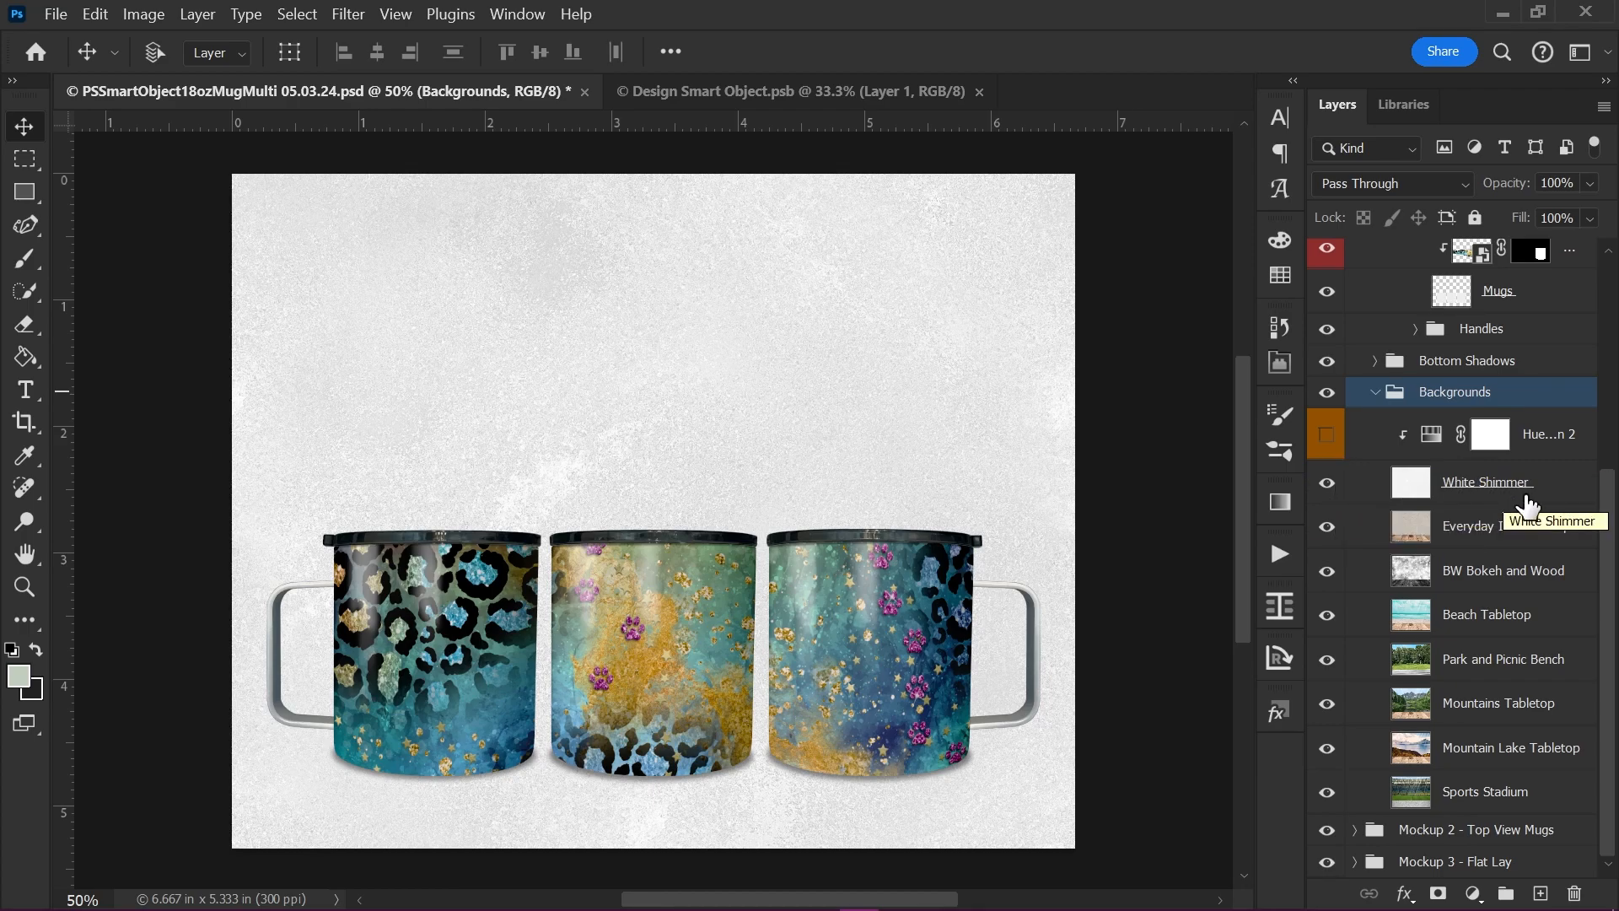
Step: Hide the background layers one by one from White Shimmer through Mountain Lake Tabletop, leaving Sports Stadium as the backdrop
click(1326, 483)
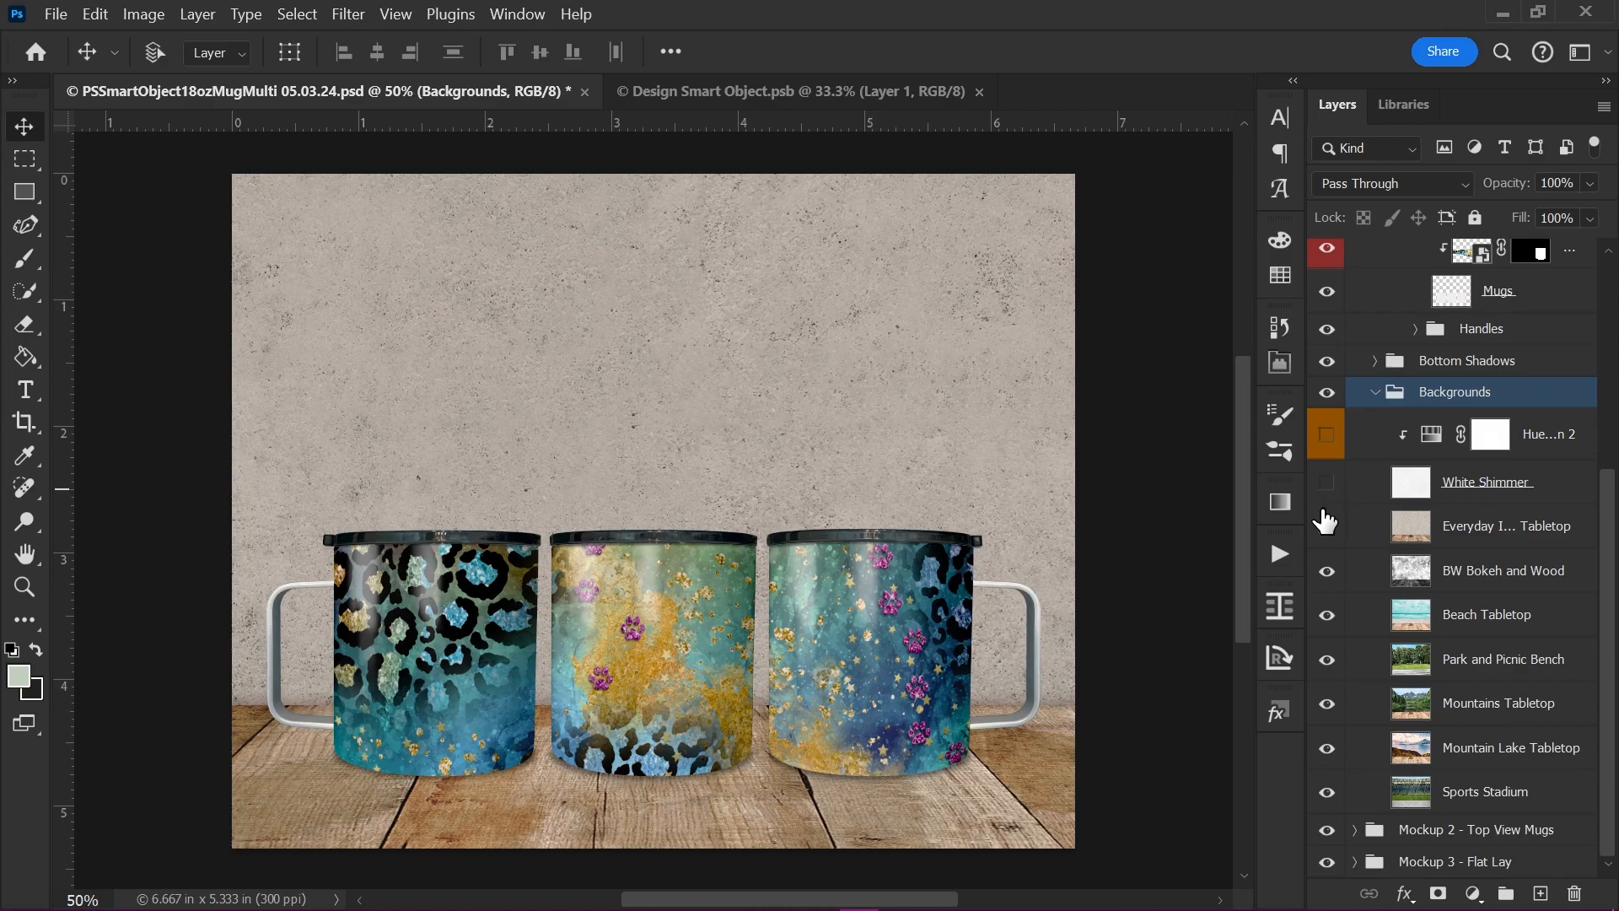
click(1327, 527)
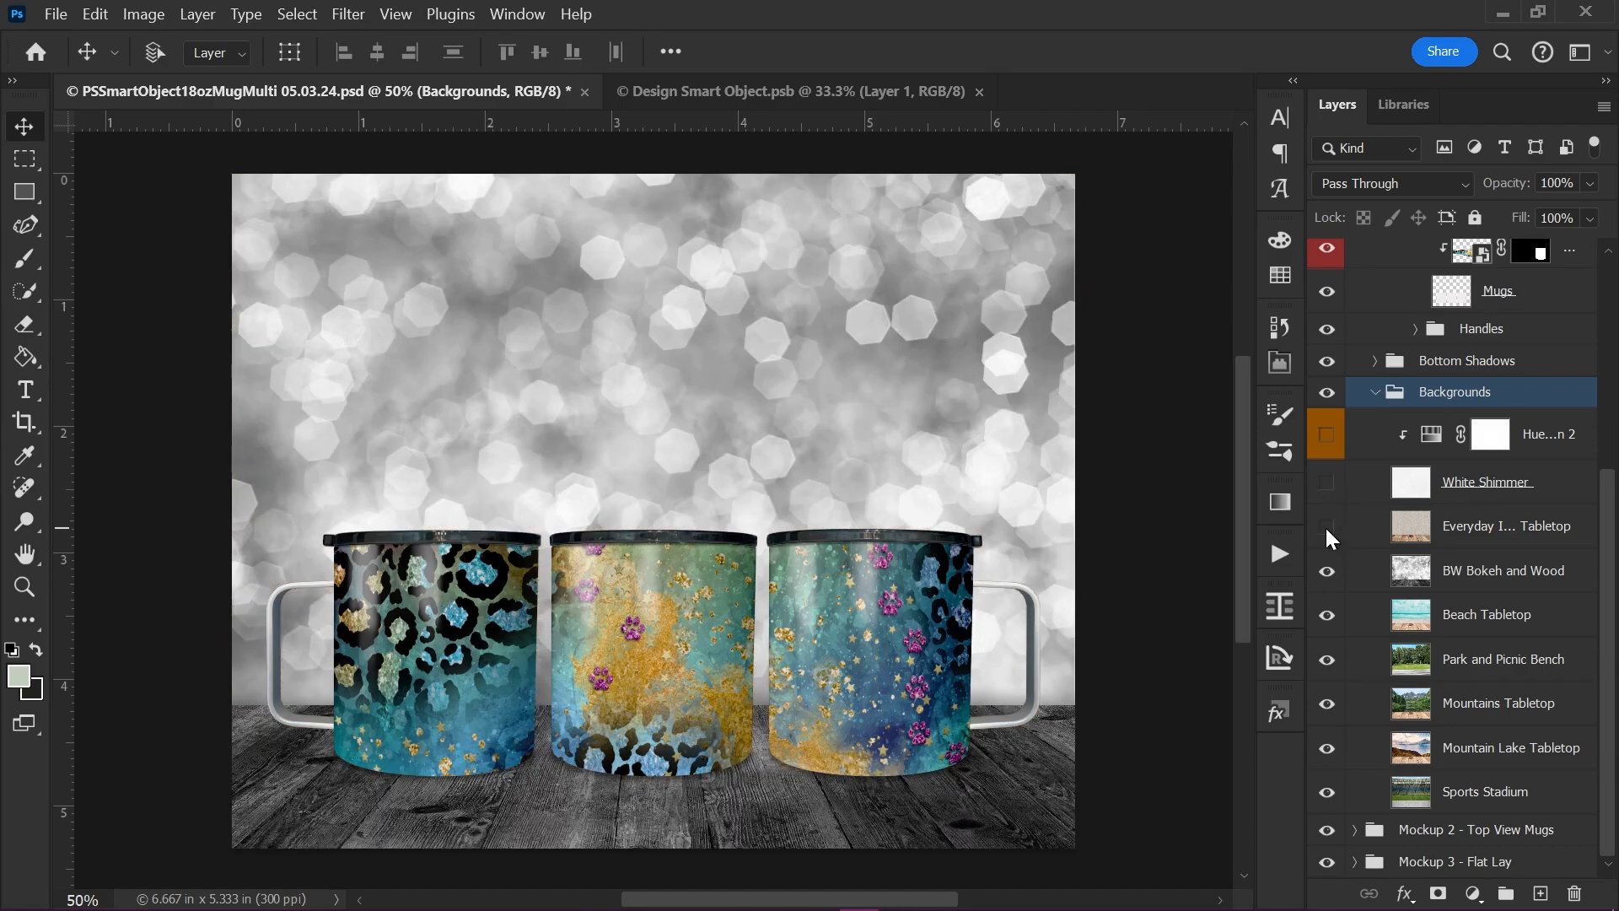
click(1326, 571)
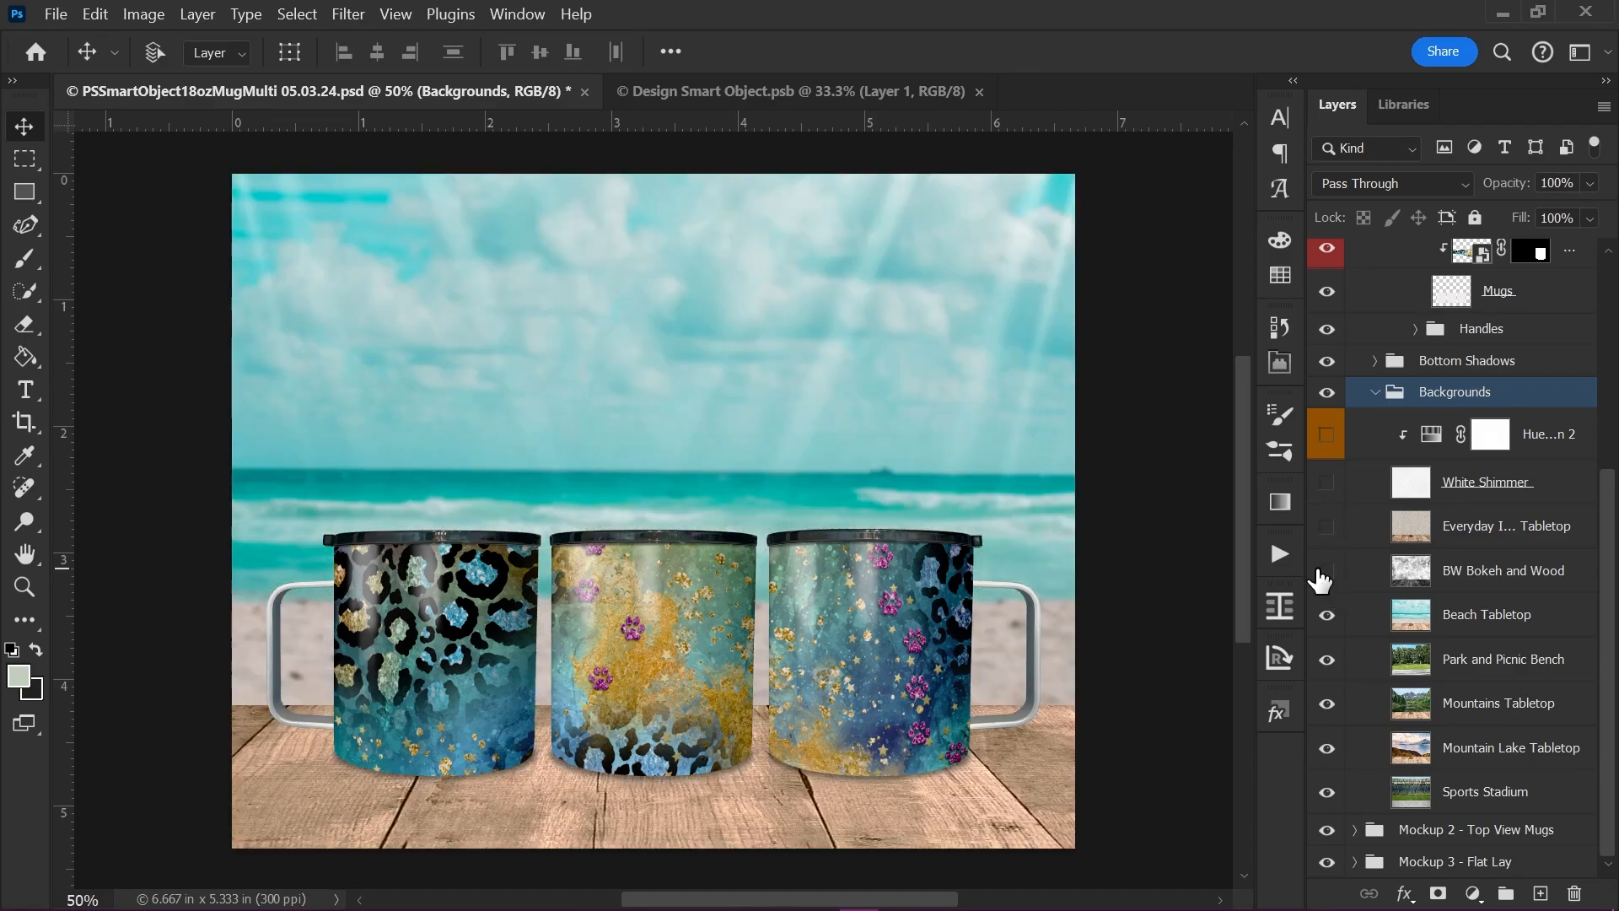
click(1326, 615)
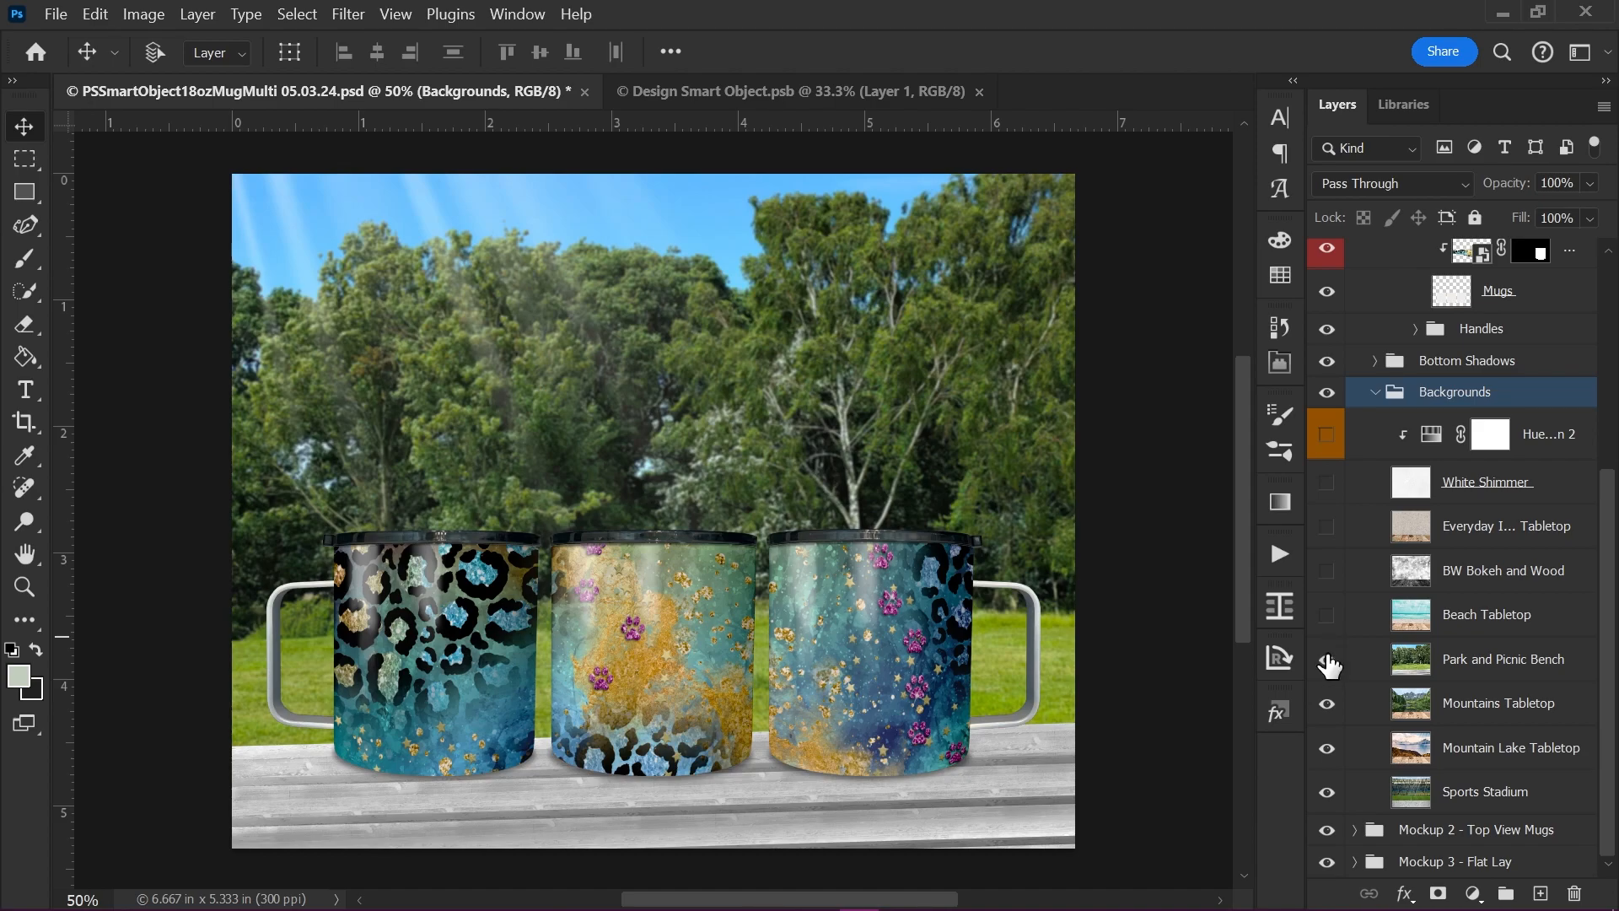
click(1328, 660)
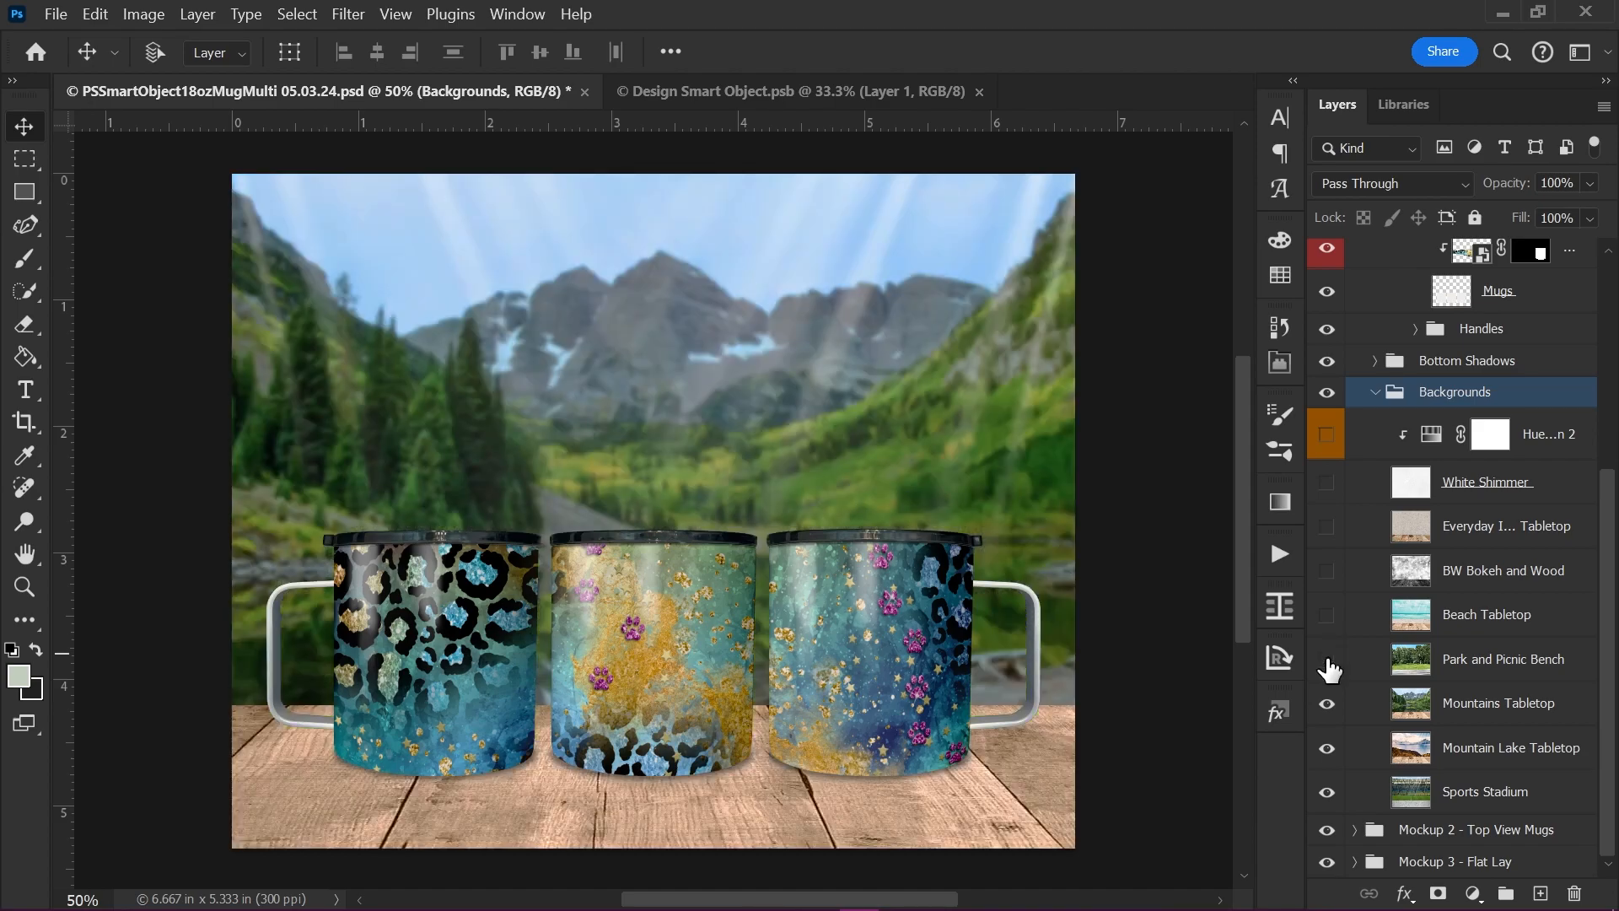
click(1328, 704)
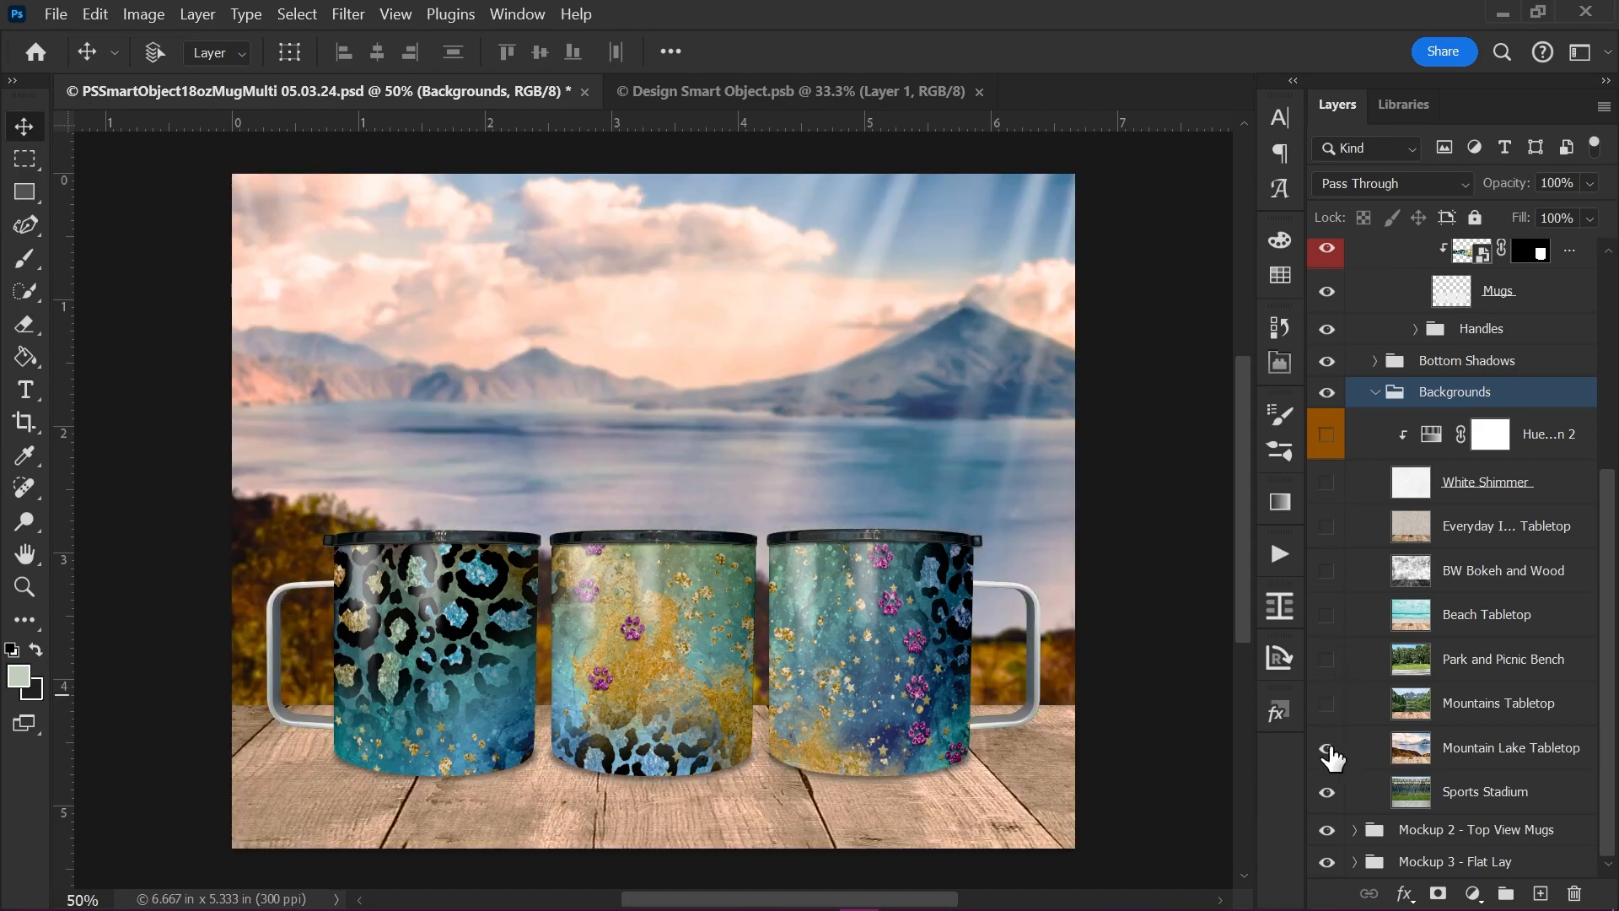
click(1325, 749)
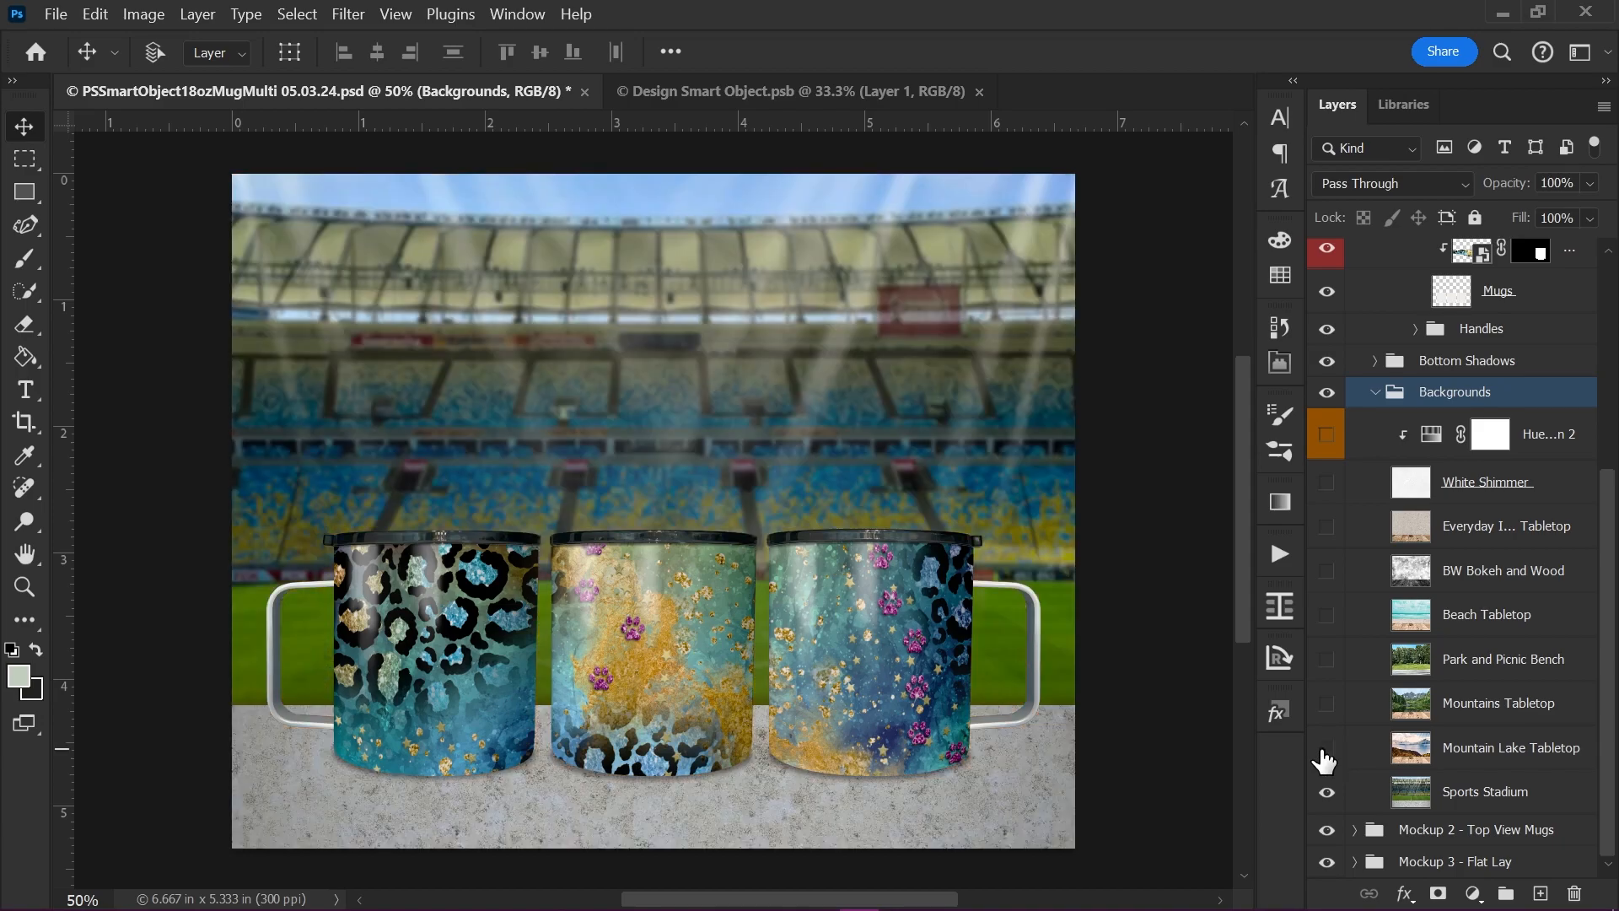
Step: Show the background layers from Mountain Lake Tabletop up to White Shimmer again and select White Shimmer
drag(1324, 747, 1334, 495)
click(1562, 494)
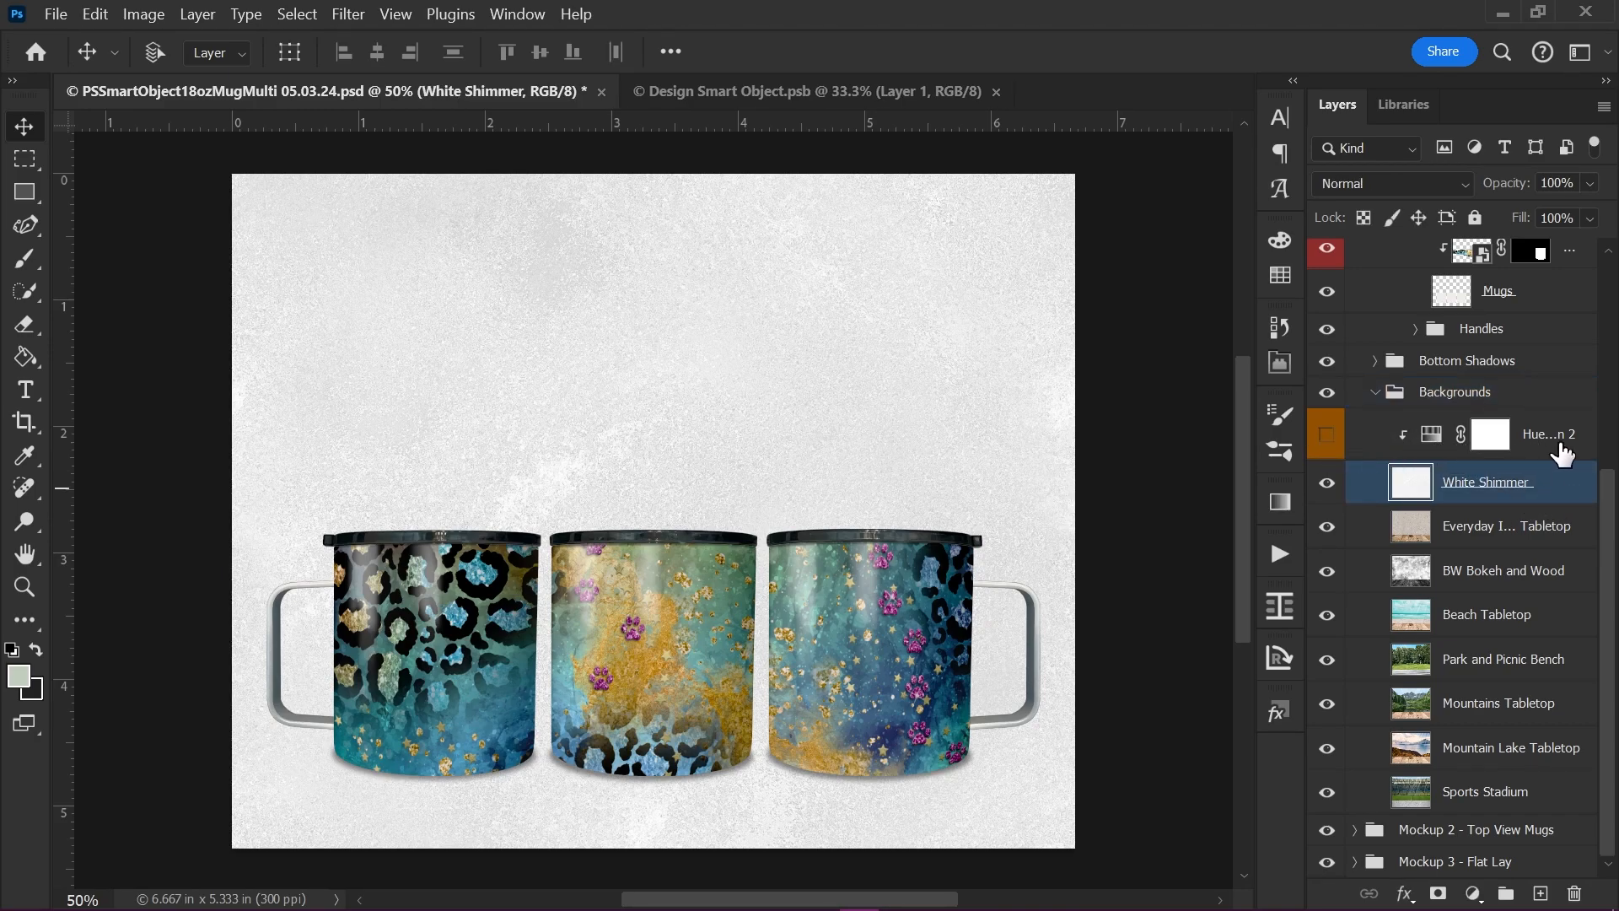
Step: Turn on the Hue/Saturation 2 adjustment above White Shimmer and try saturation 43 with lightness -20
click(1327, 435)
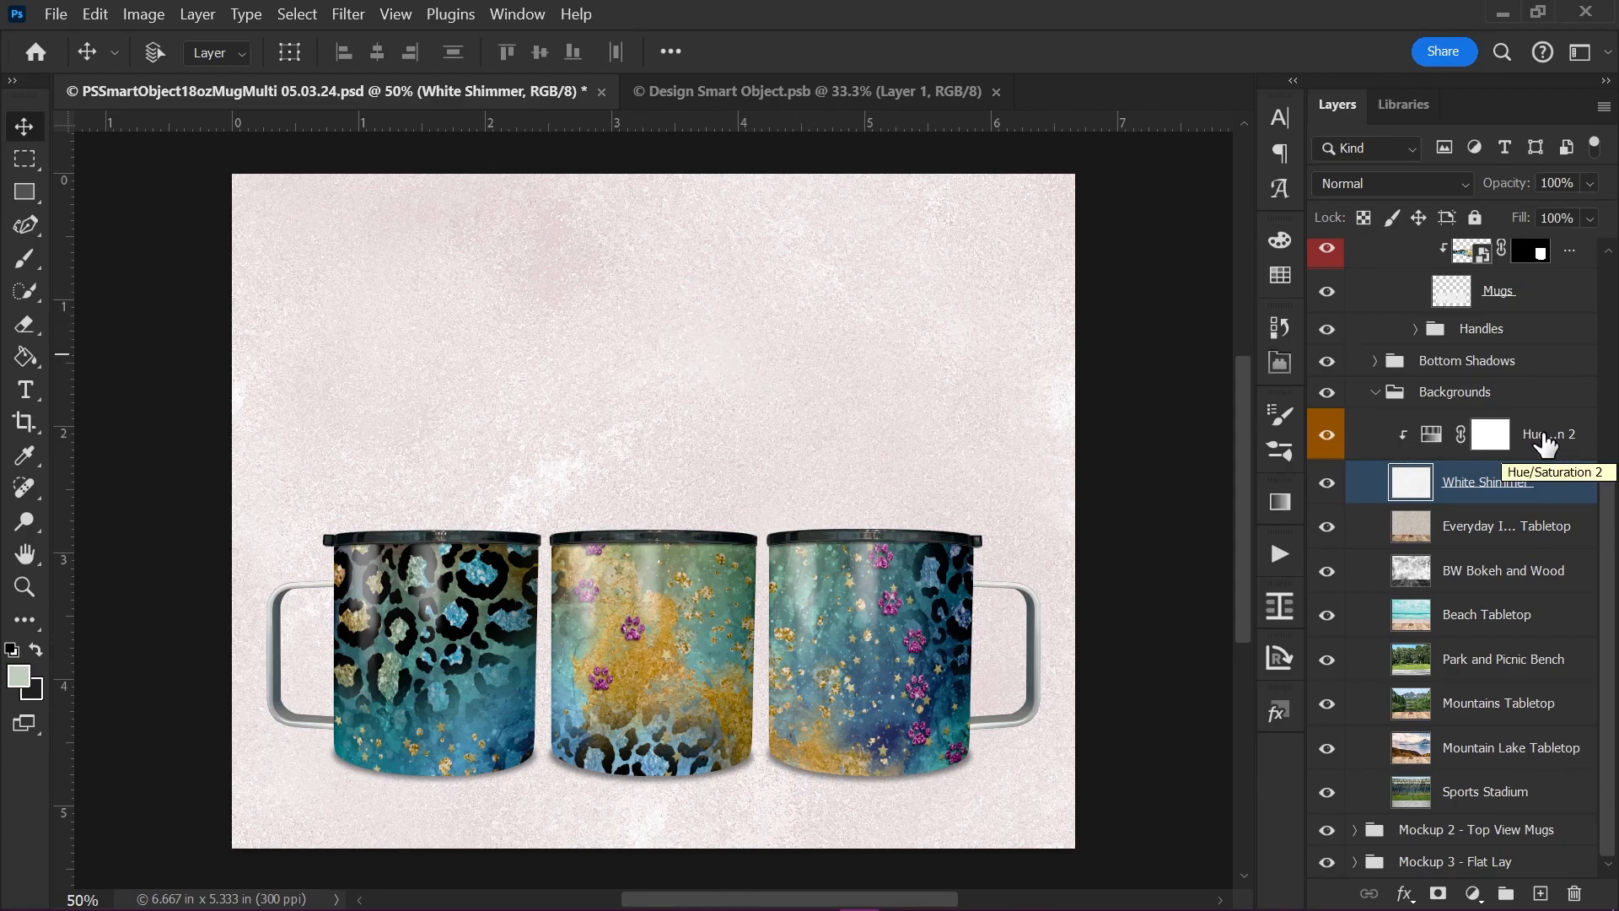
double_click(1431, 435)
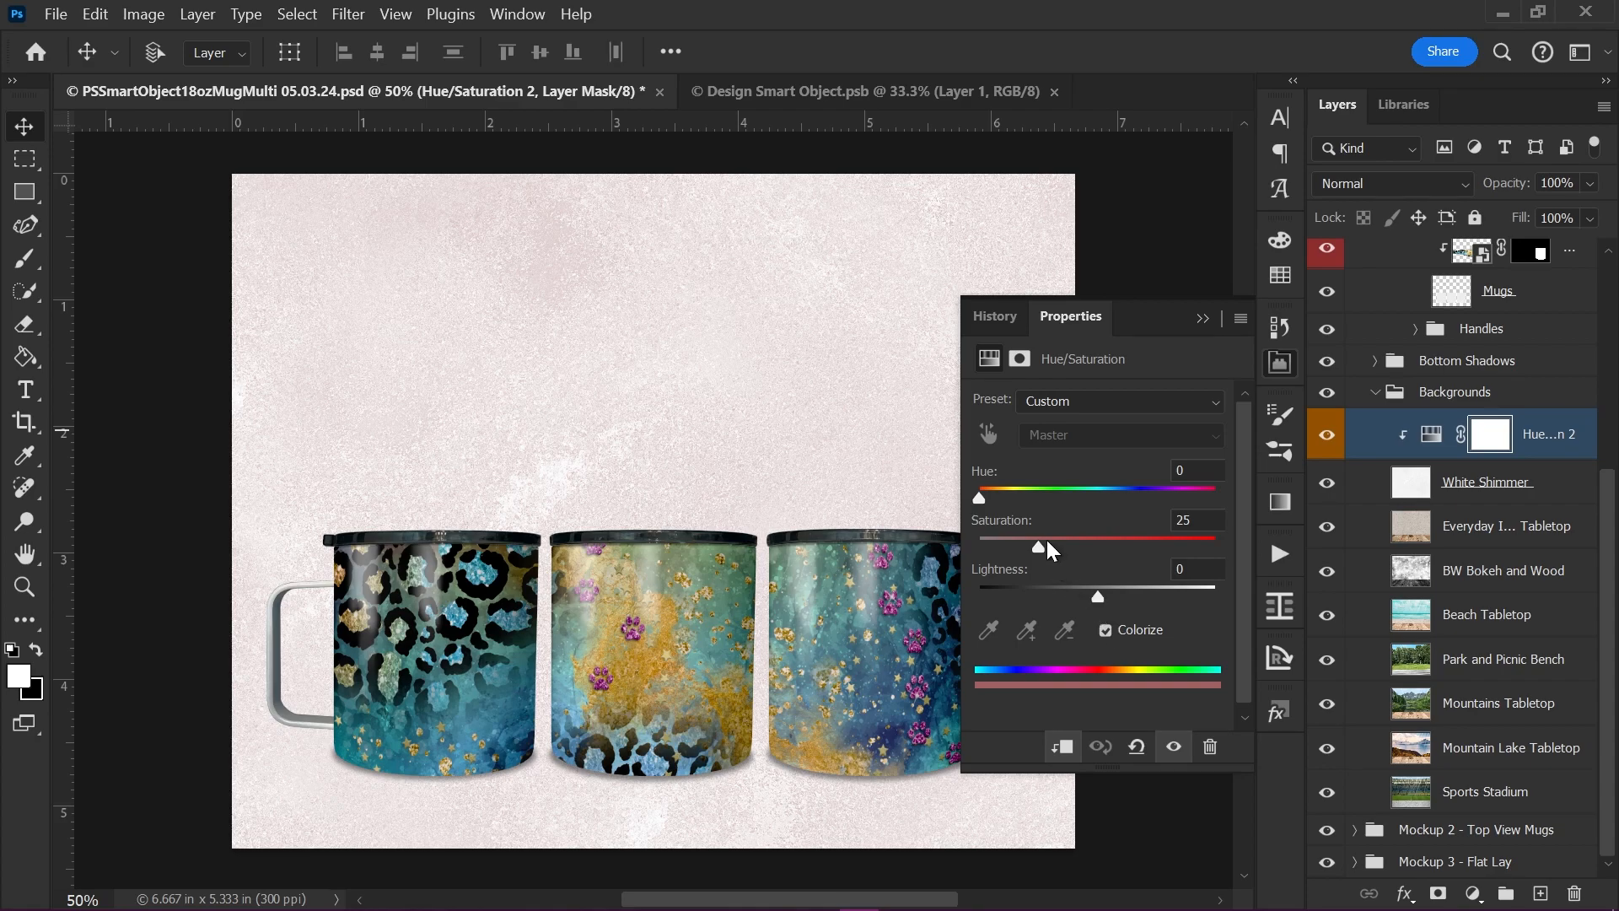
drag(1040, 539, 1078, 538)
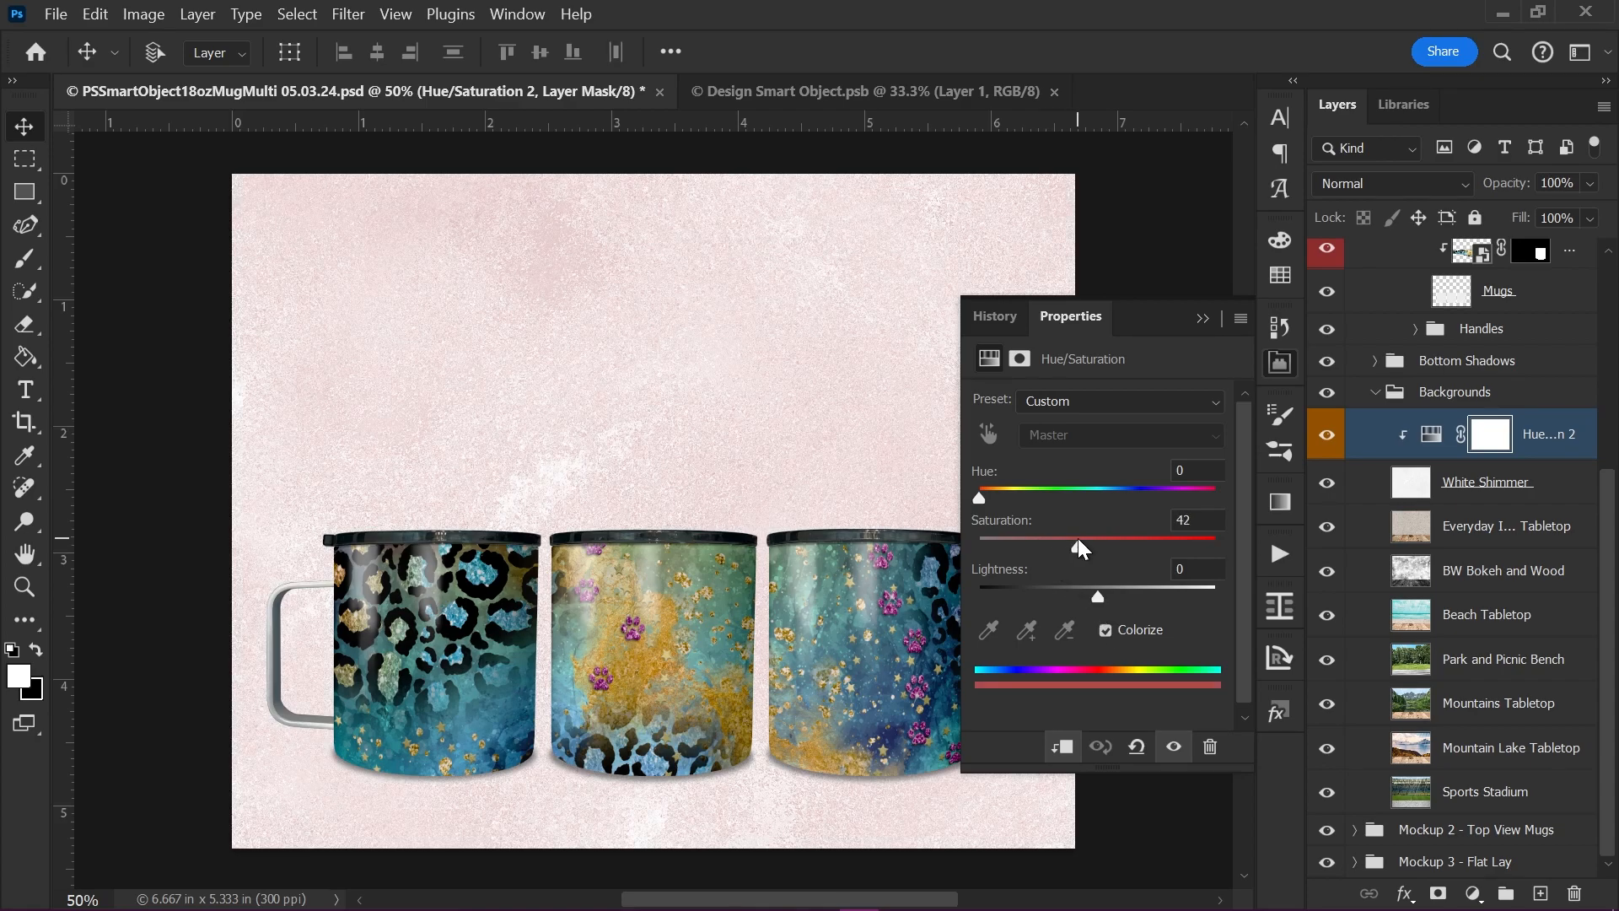
click(1074, 593)
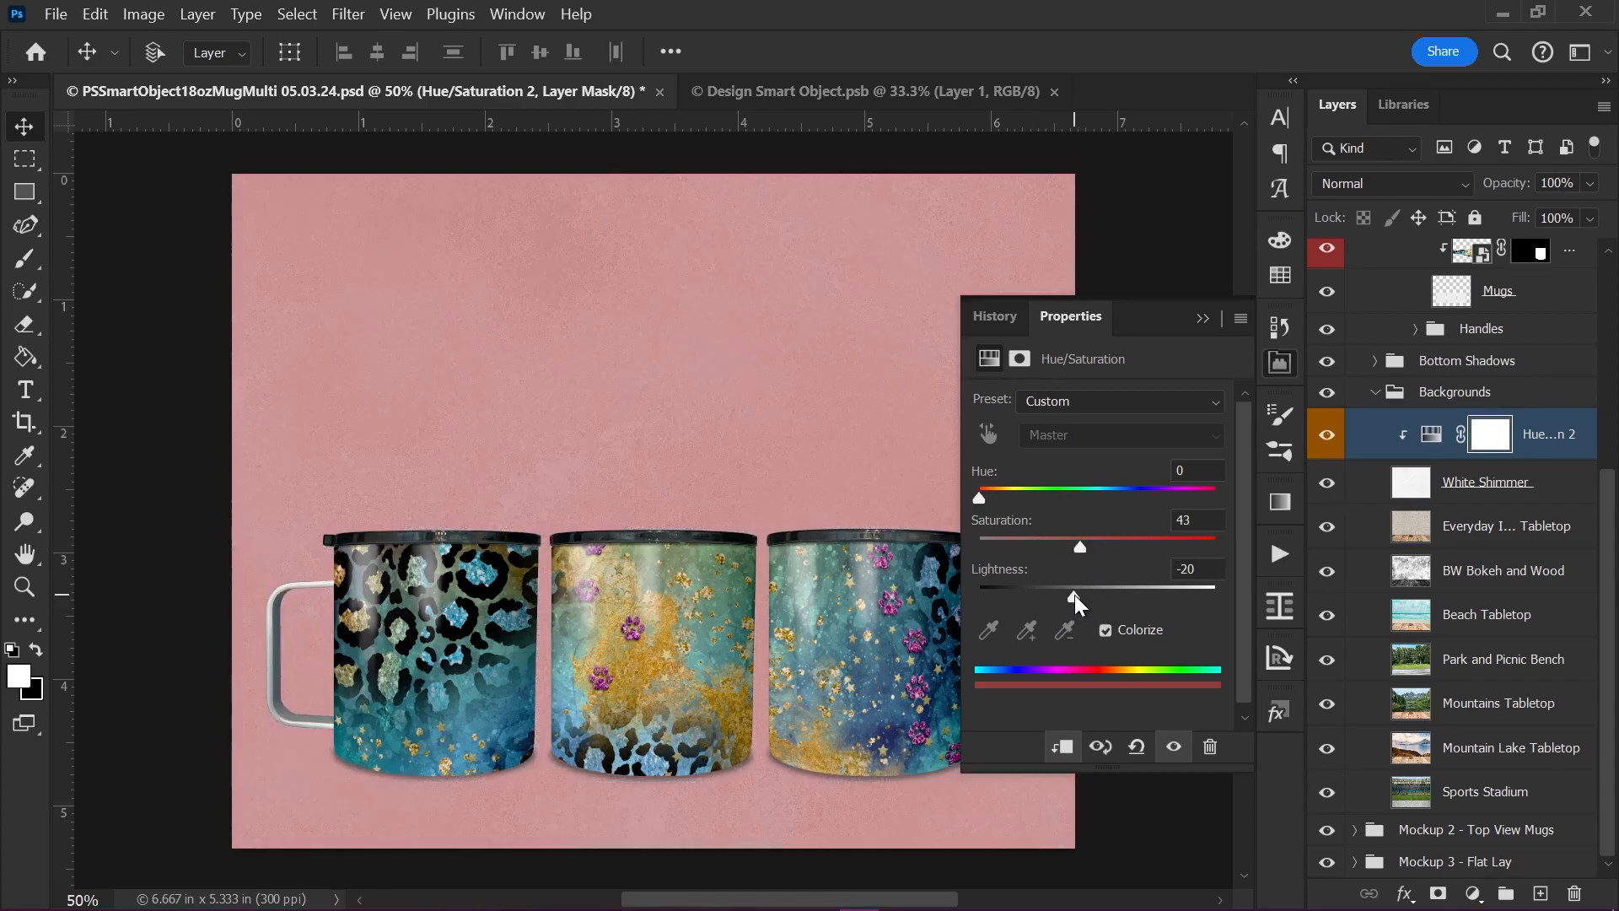
Step: Toggle Colorize off and on, try other slider values, and restore Hue/Saturation 2 to hue 0, saturation 25 and lightness 0
click(1105, 629)
click(1105, 630)
drag(985, 503, 963, 543)
mouse_move(1080, 548)
mouse_down()
mouse_move(1198, 547)
mouse_move(1000, 557)
mouse_move(1054, 544)
mouse_up()
drag(1079, 601, 1105, 580)
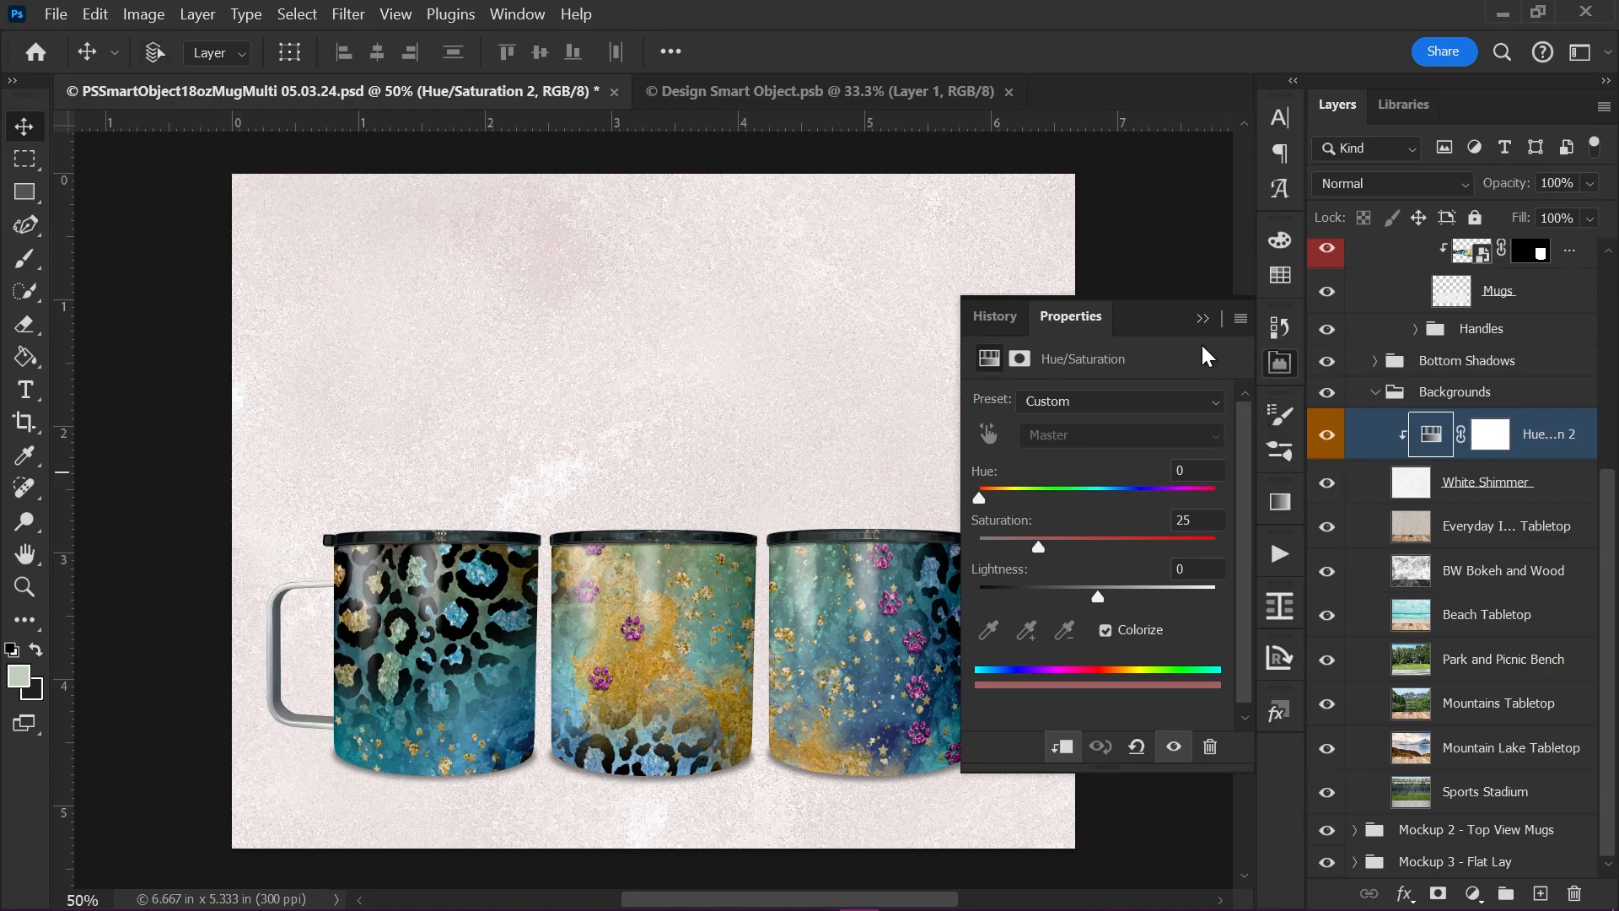
click(1203, 318)
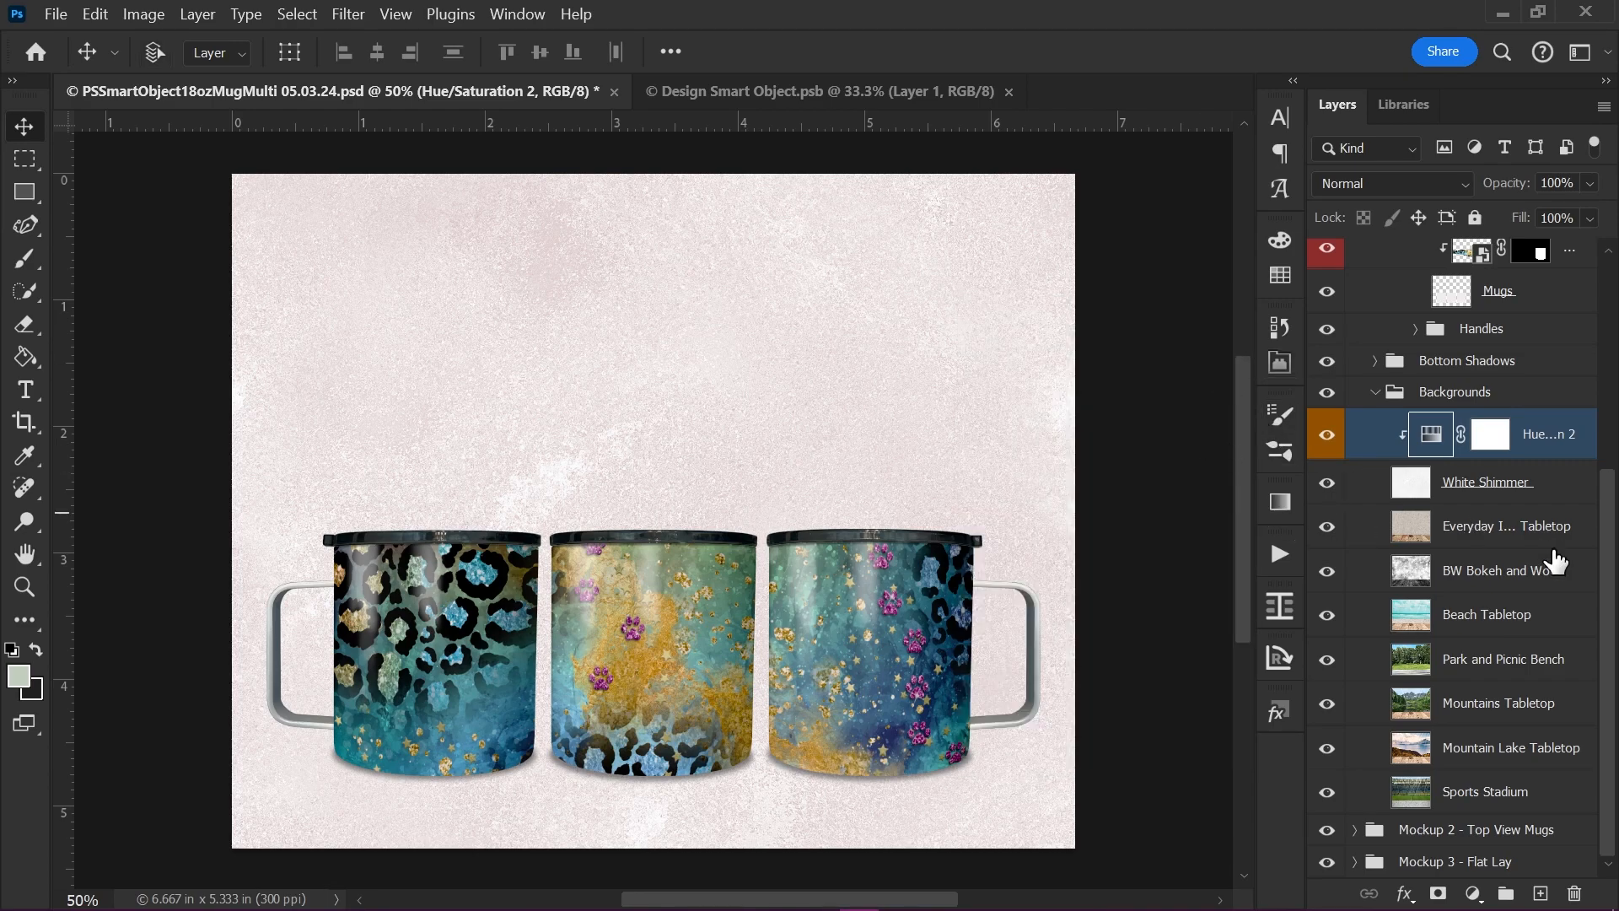
Step: Hide the Hue/Saturation 2 adjustment and collapse the Backgrounds and Mockup 1 - Front View Mugs groups
click(1340, 431)
click(1376, 392)
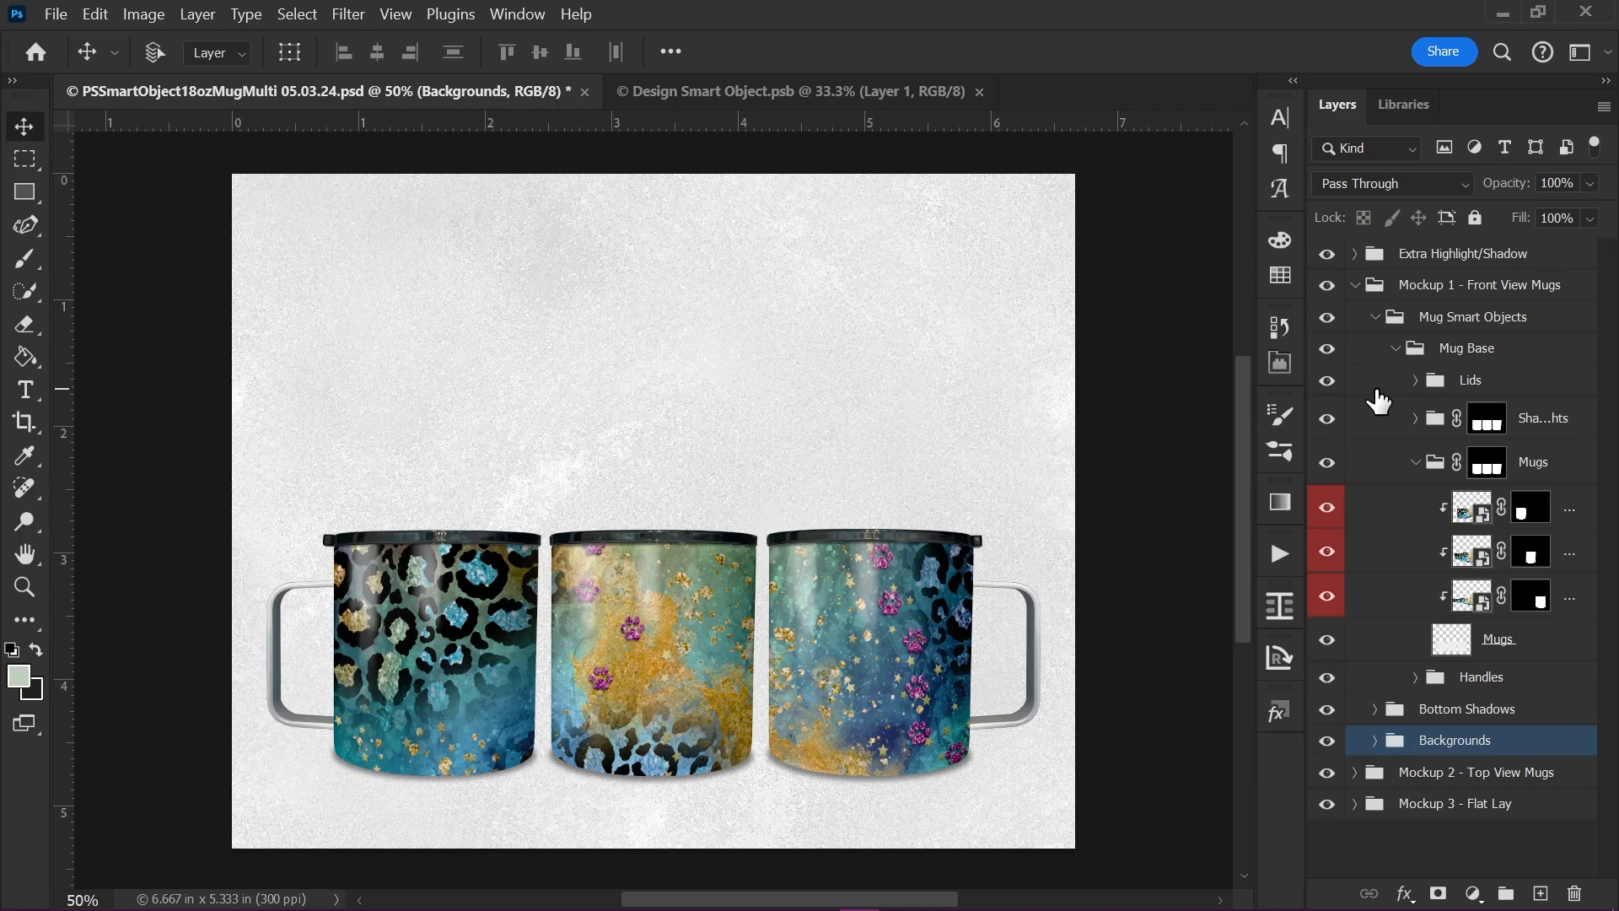
click(1353, 287)
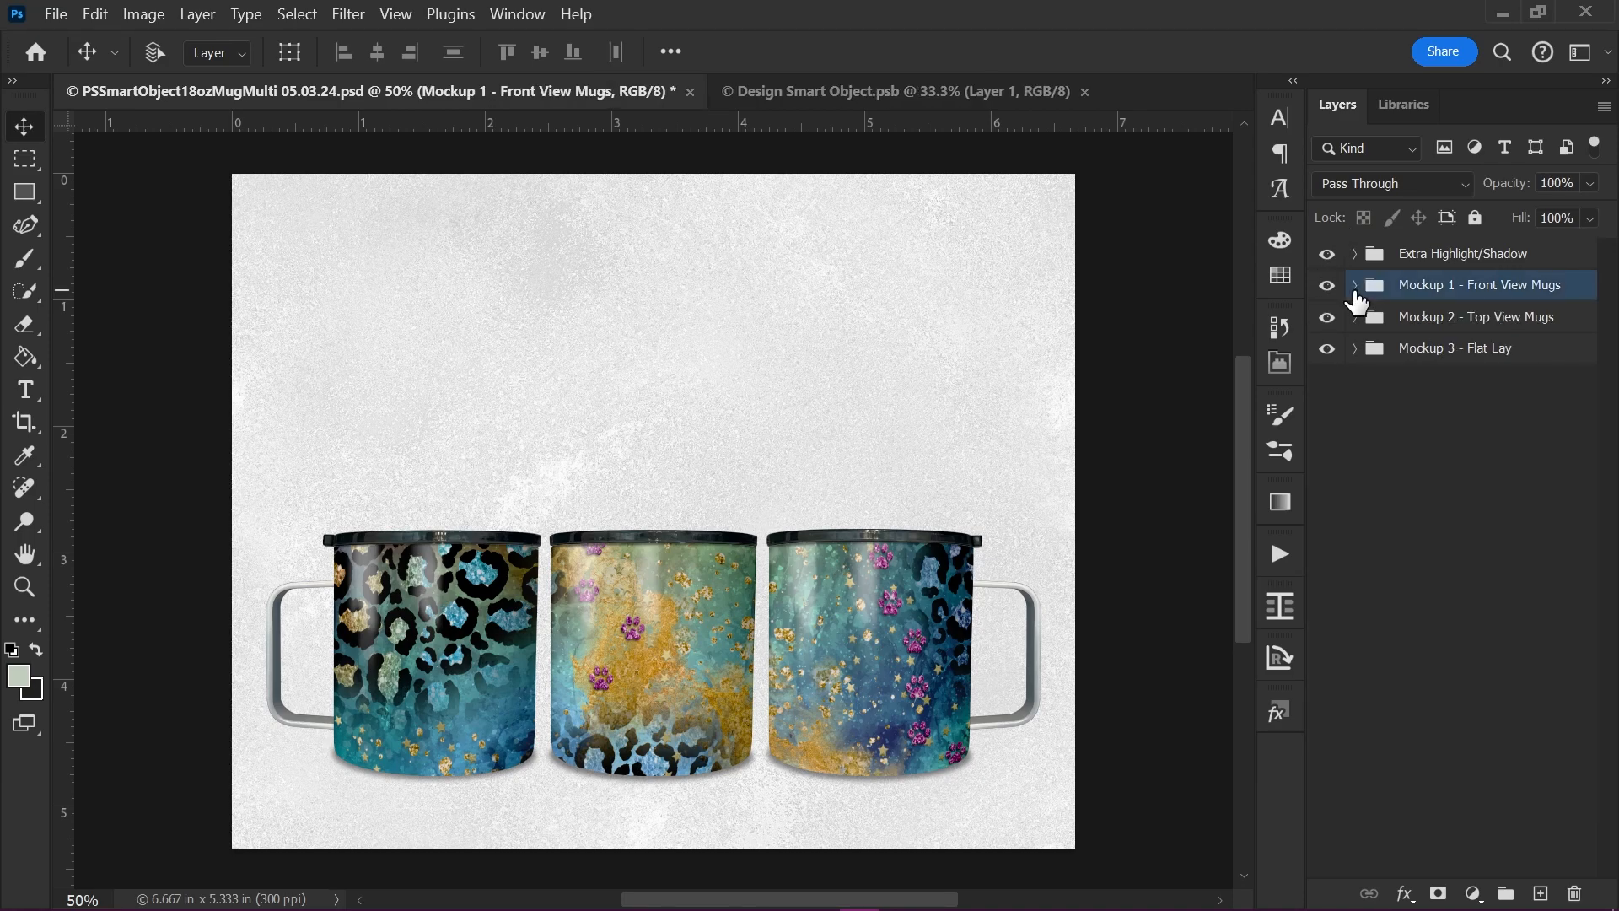
Step: Hide the Mockup 1 - Front View Mugs group and expand the Mockup 2 - Top View Mugs group
click(1326, 285)
click(1352, 319)
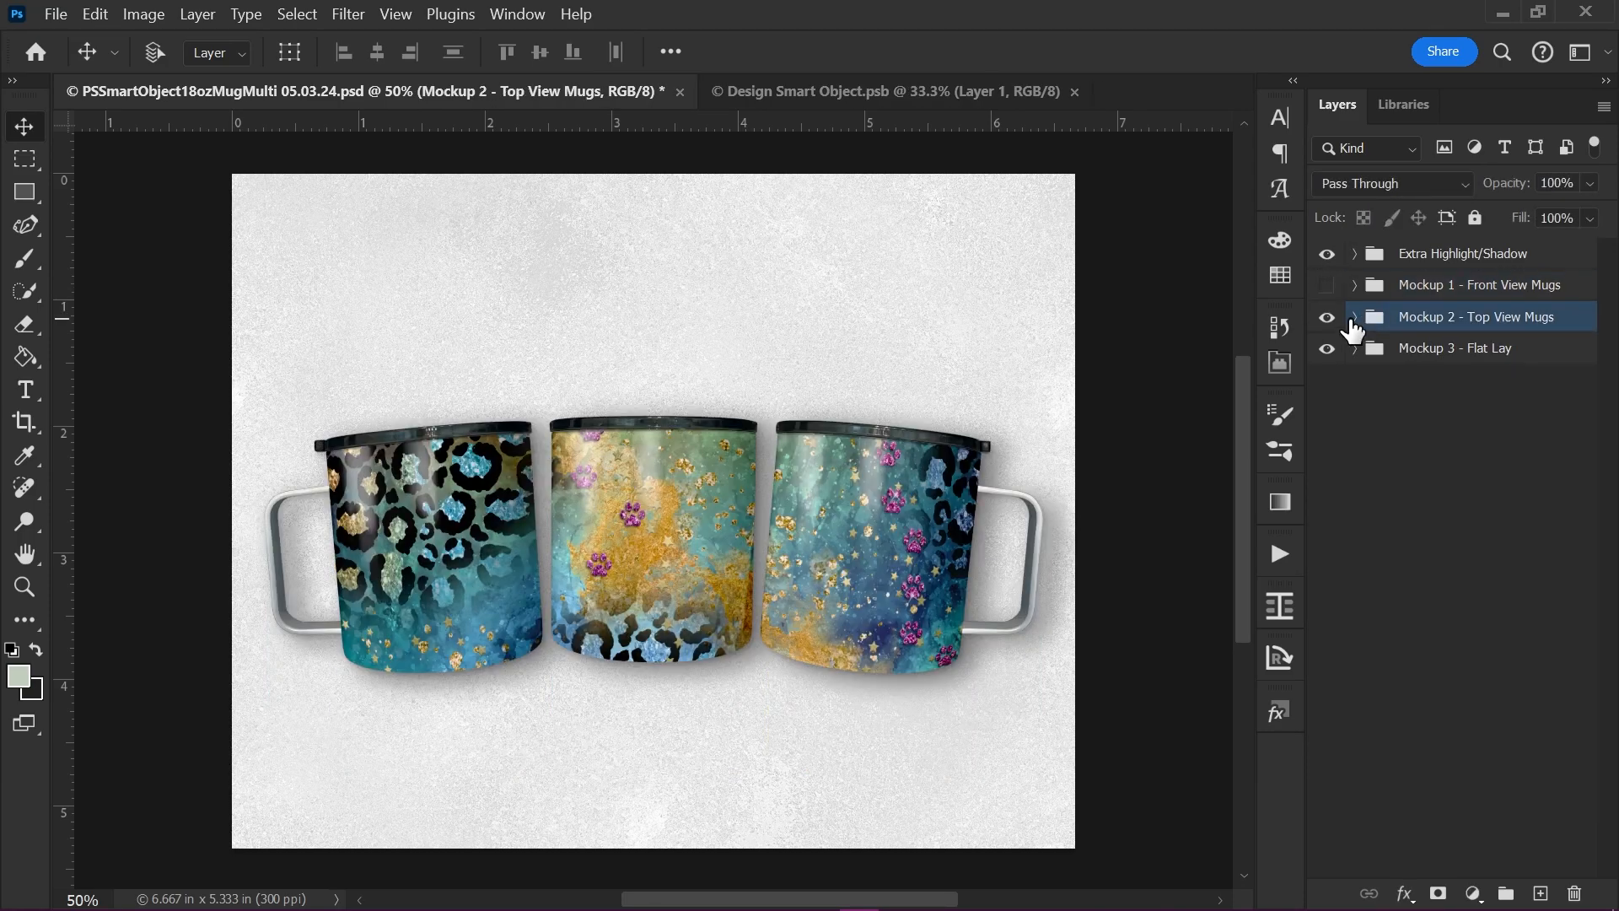
click(1355, 318)
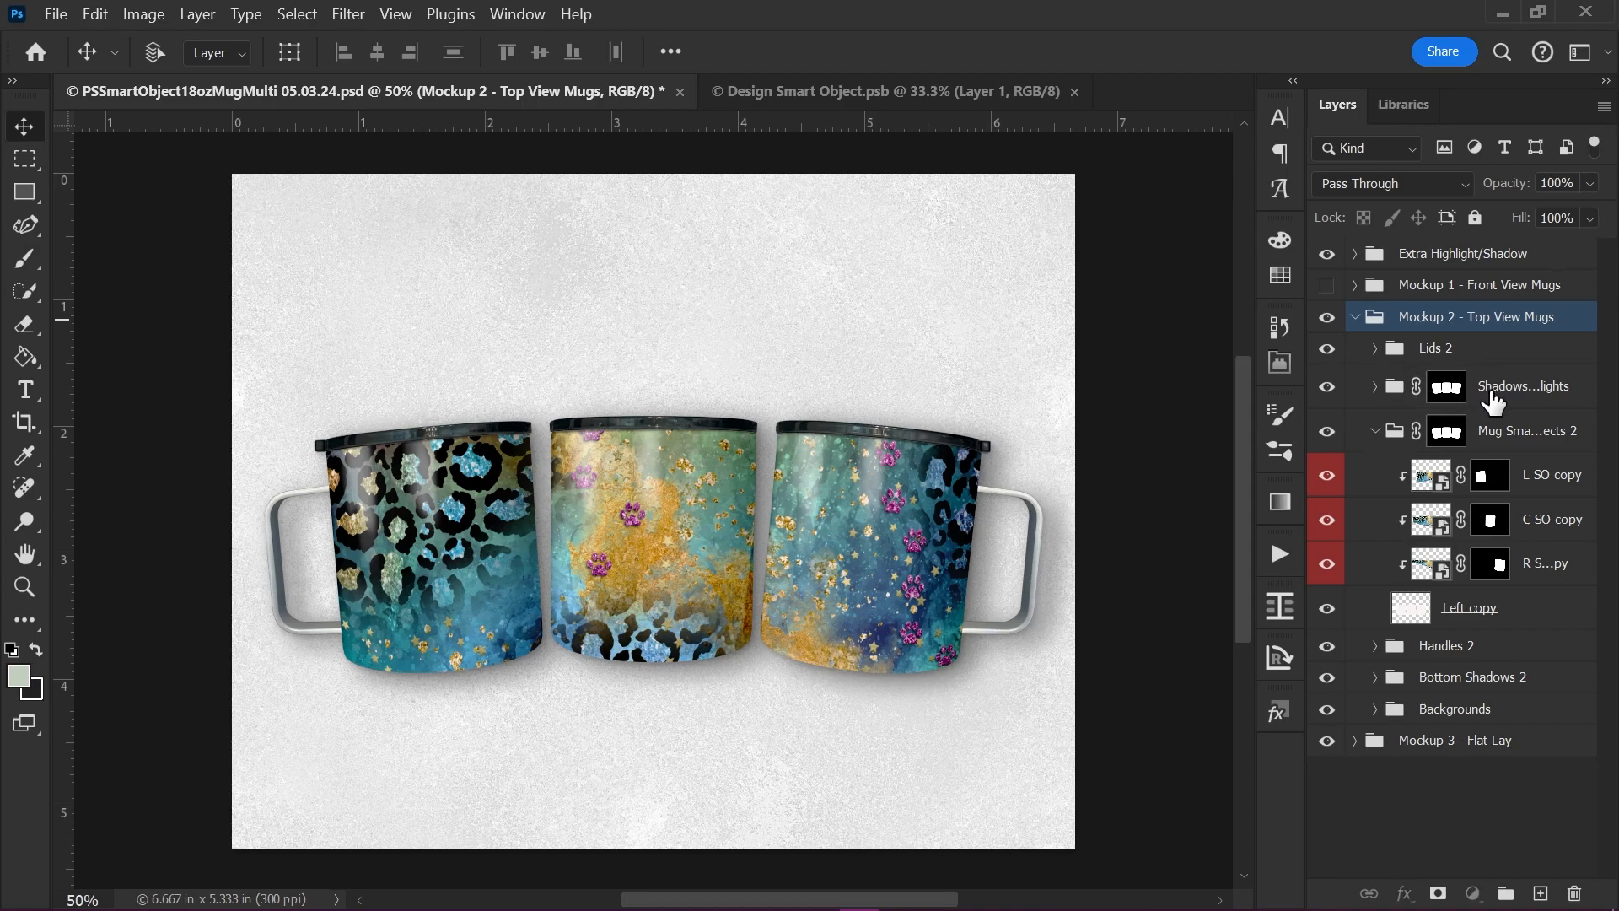
Step: Look through the shadow, highlight and background groups of Mockup 2, and inspect Shadow 1 and Shadow 2 inside Bottom Shadows 2
click(1493, 403)
click(1484, 685)
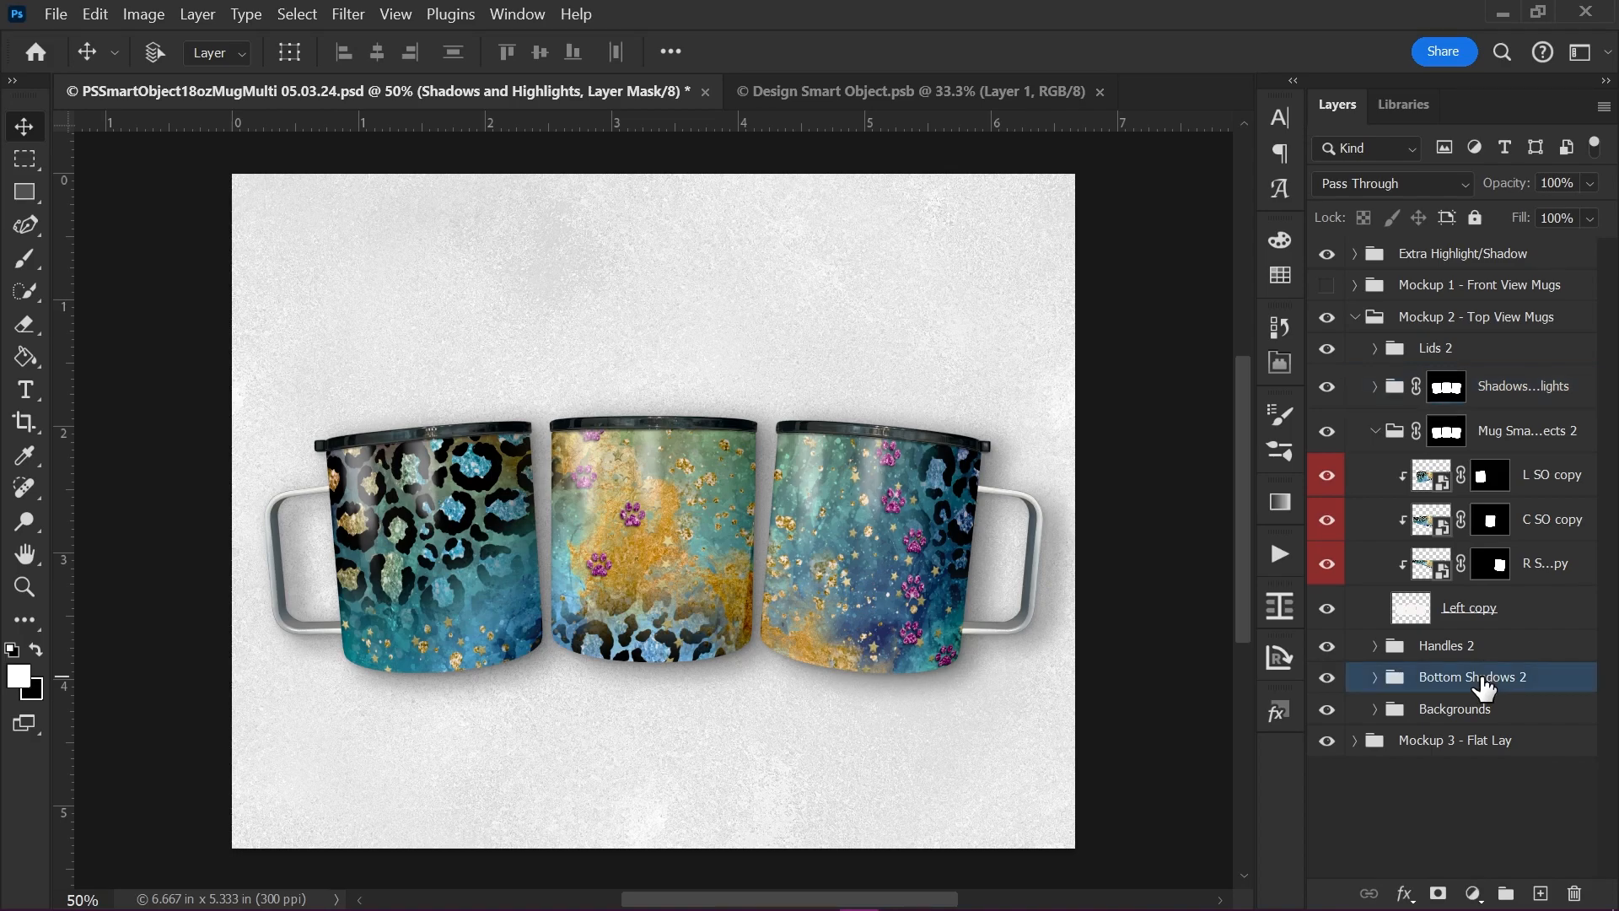
click(1456, 719)
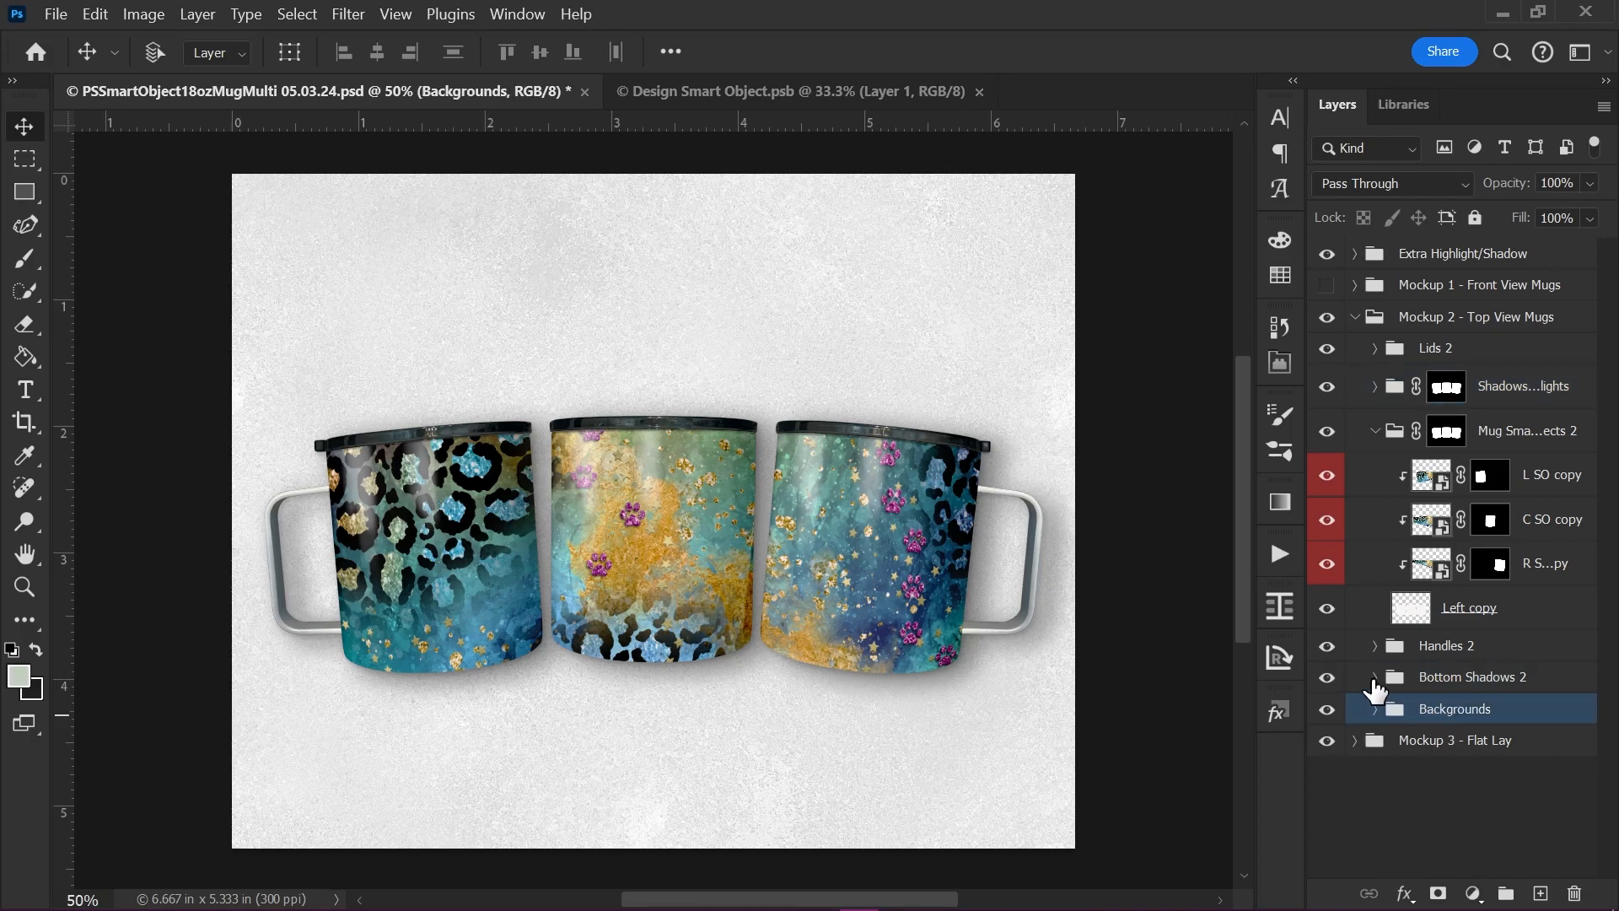
click(1375, 678)
click(1460, 719)
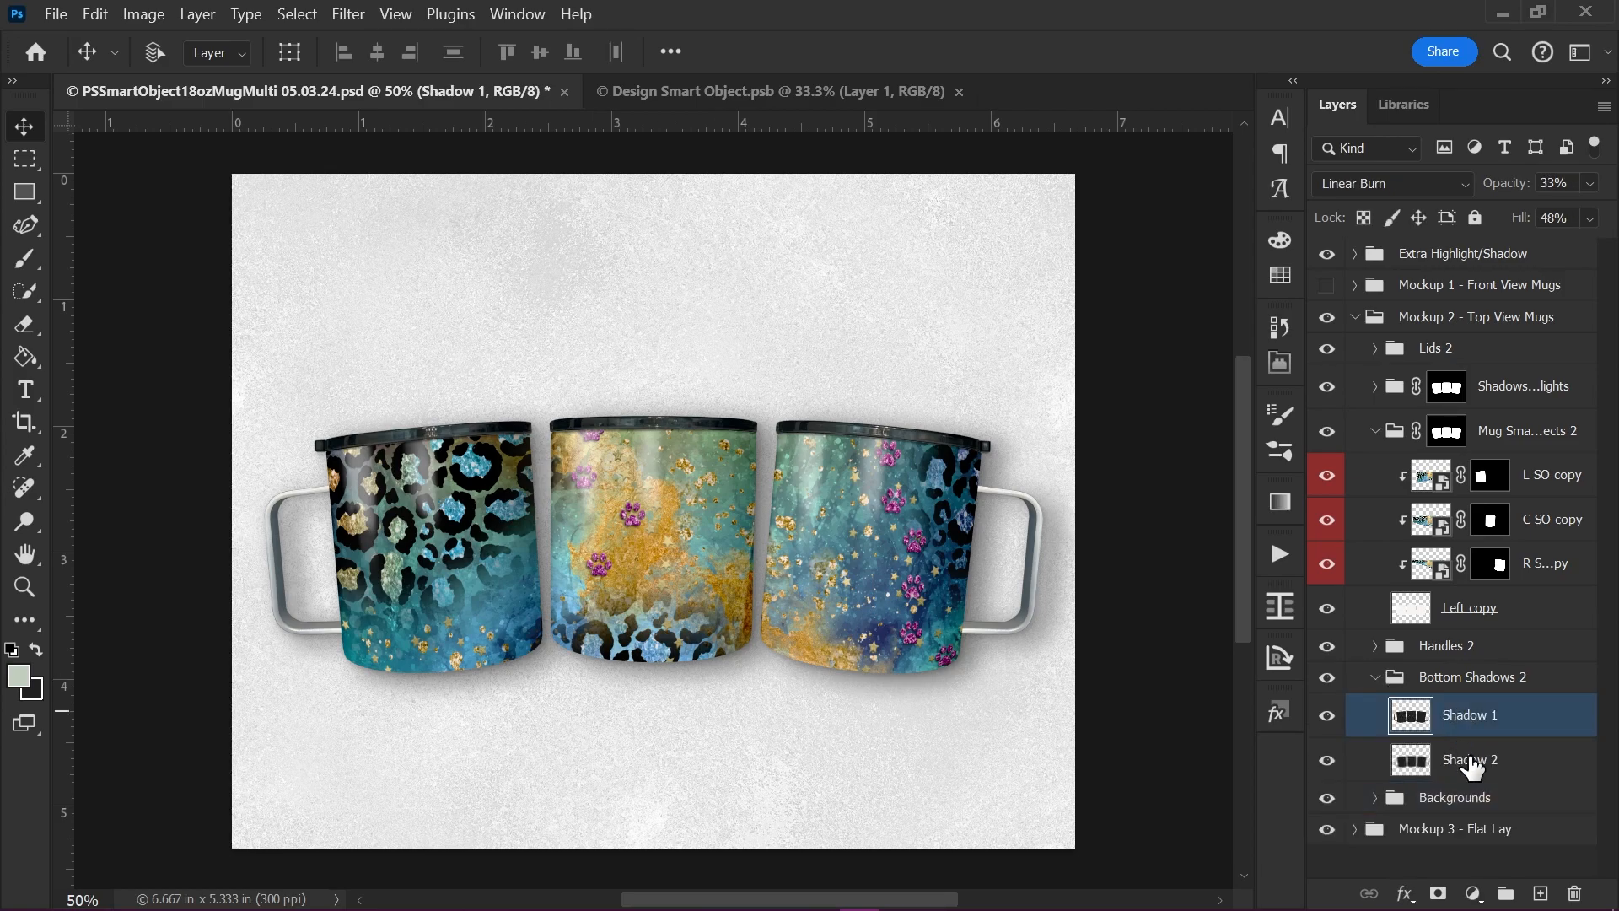
click(1471, 762)
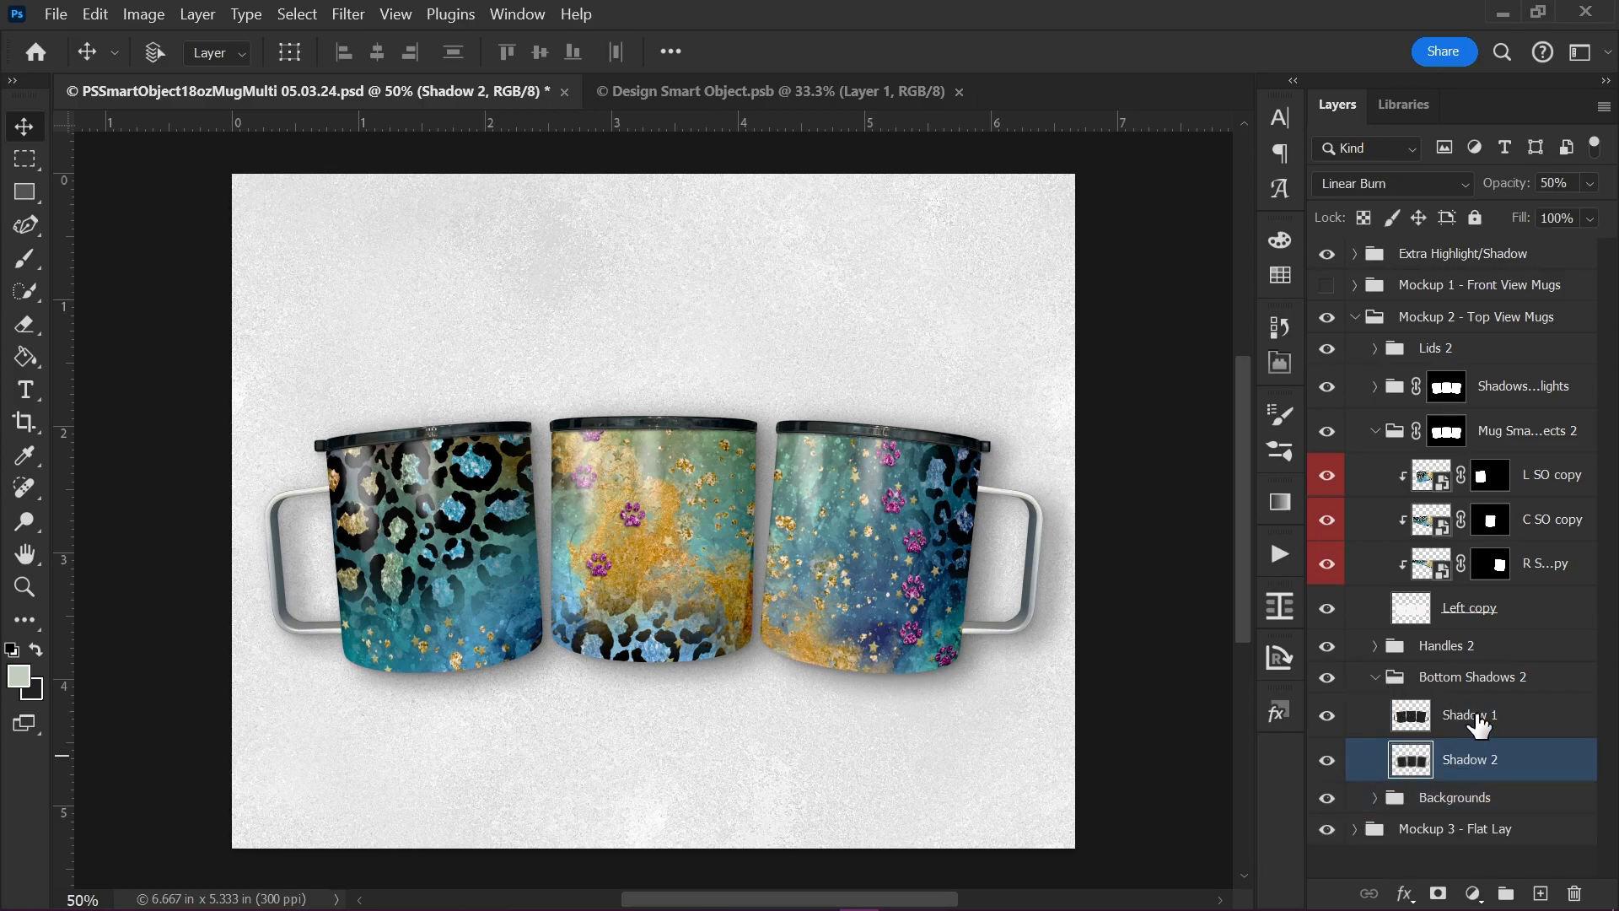
Step: Toggle the visibility of Shadow 1 and Shadow 2 to compare their effect, and collapse the Bottom Shadows 2 group
click(1327, 715)
click(1328, 760)
click(1327, 760)
click(1513, 725)
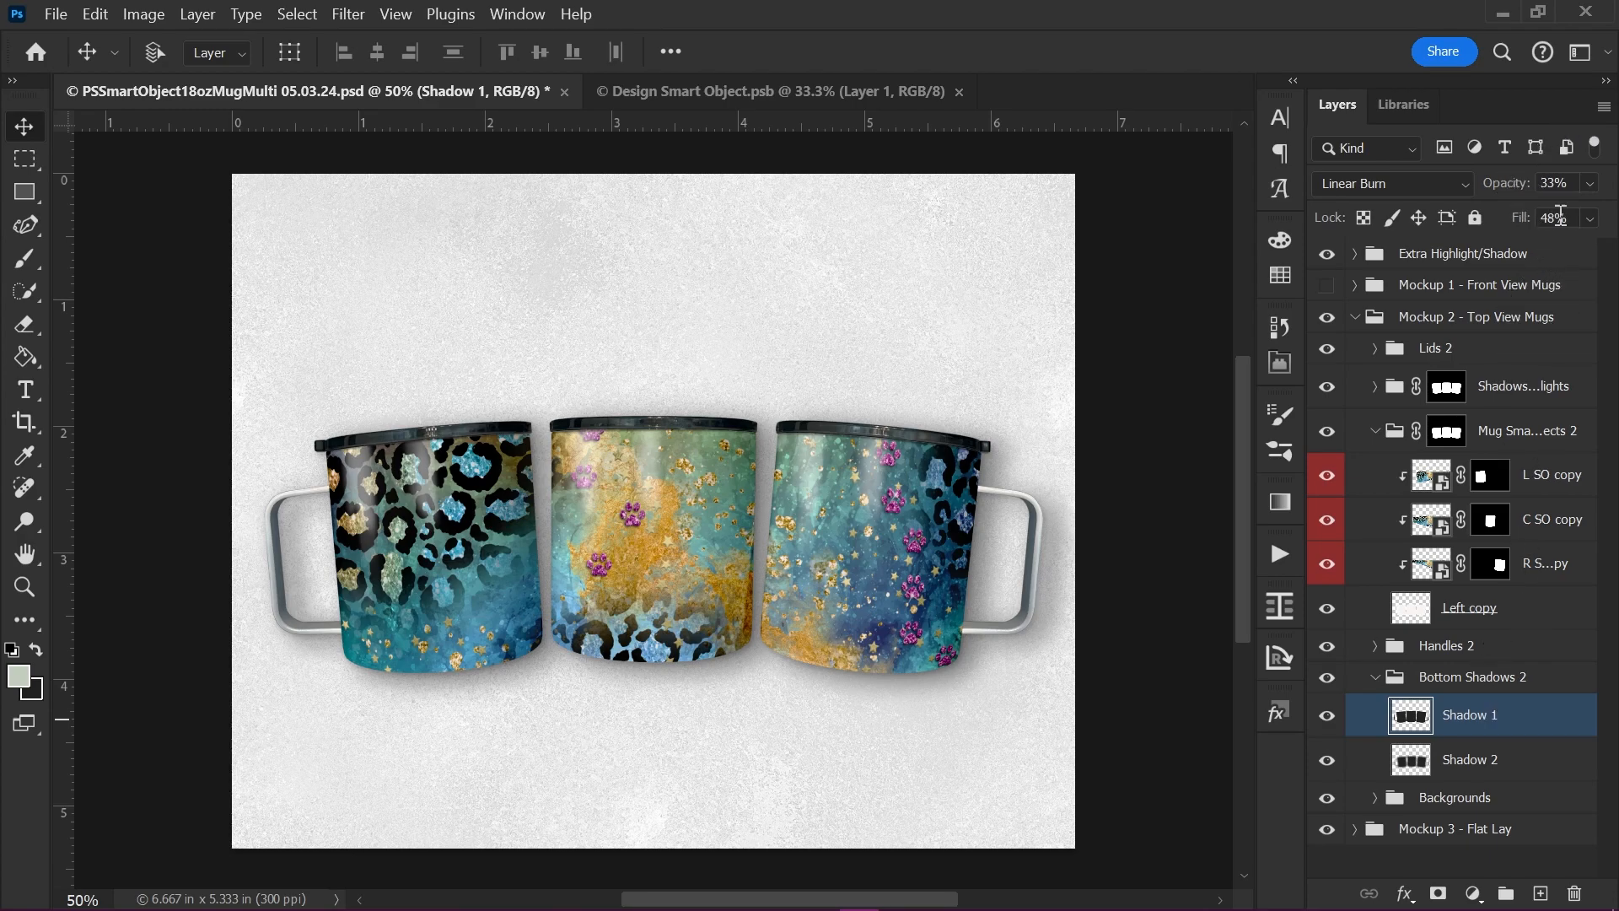
click(1375, 677)
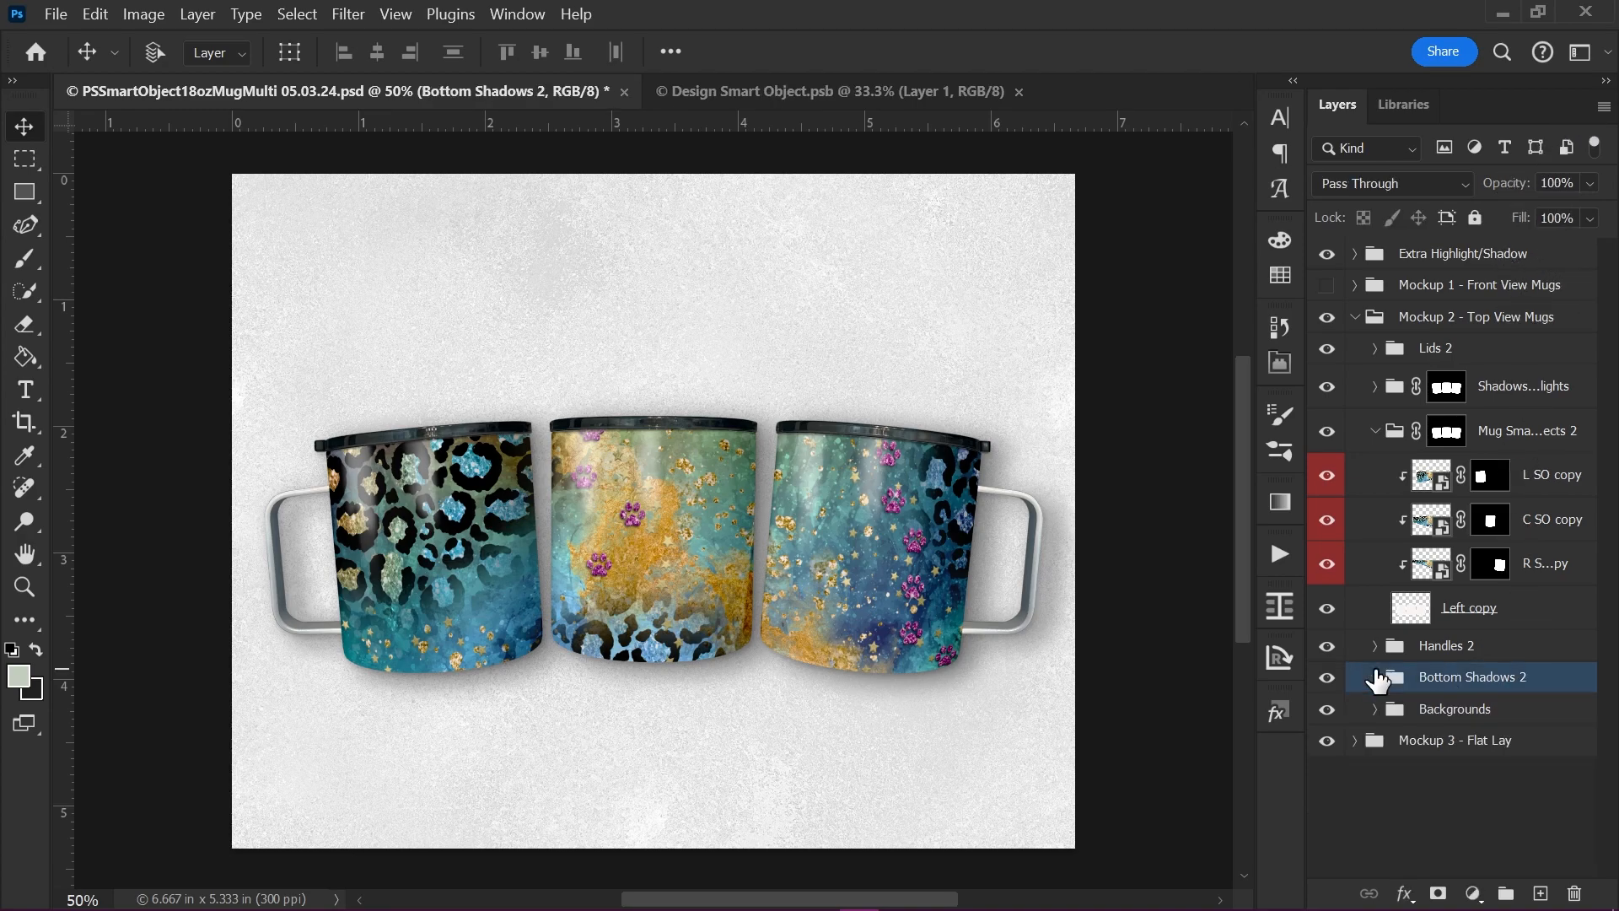
Step: Expand Mockup 2's Backgrounds group, preview the Marble, Wood and Paper backdrops by hiding the layers above each, and show all layers again
click(1377, 709)
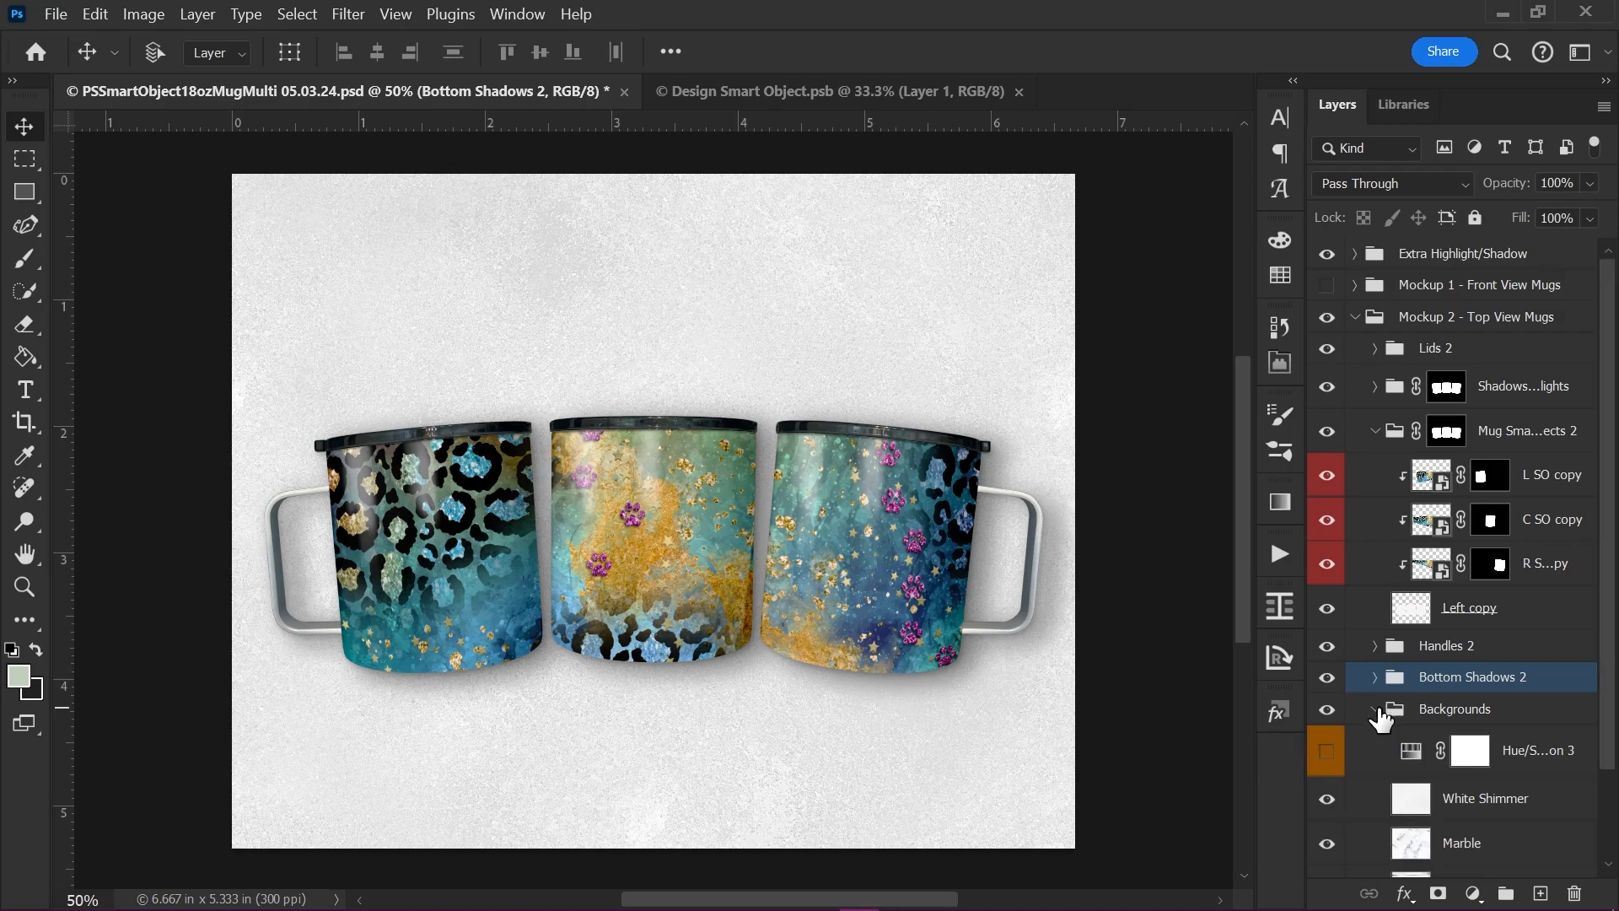
scroll(1380, 717, down, 3)
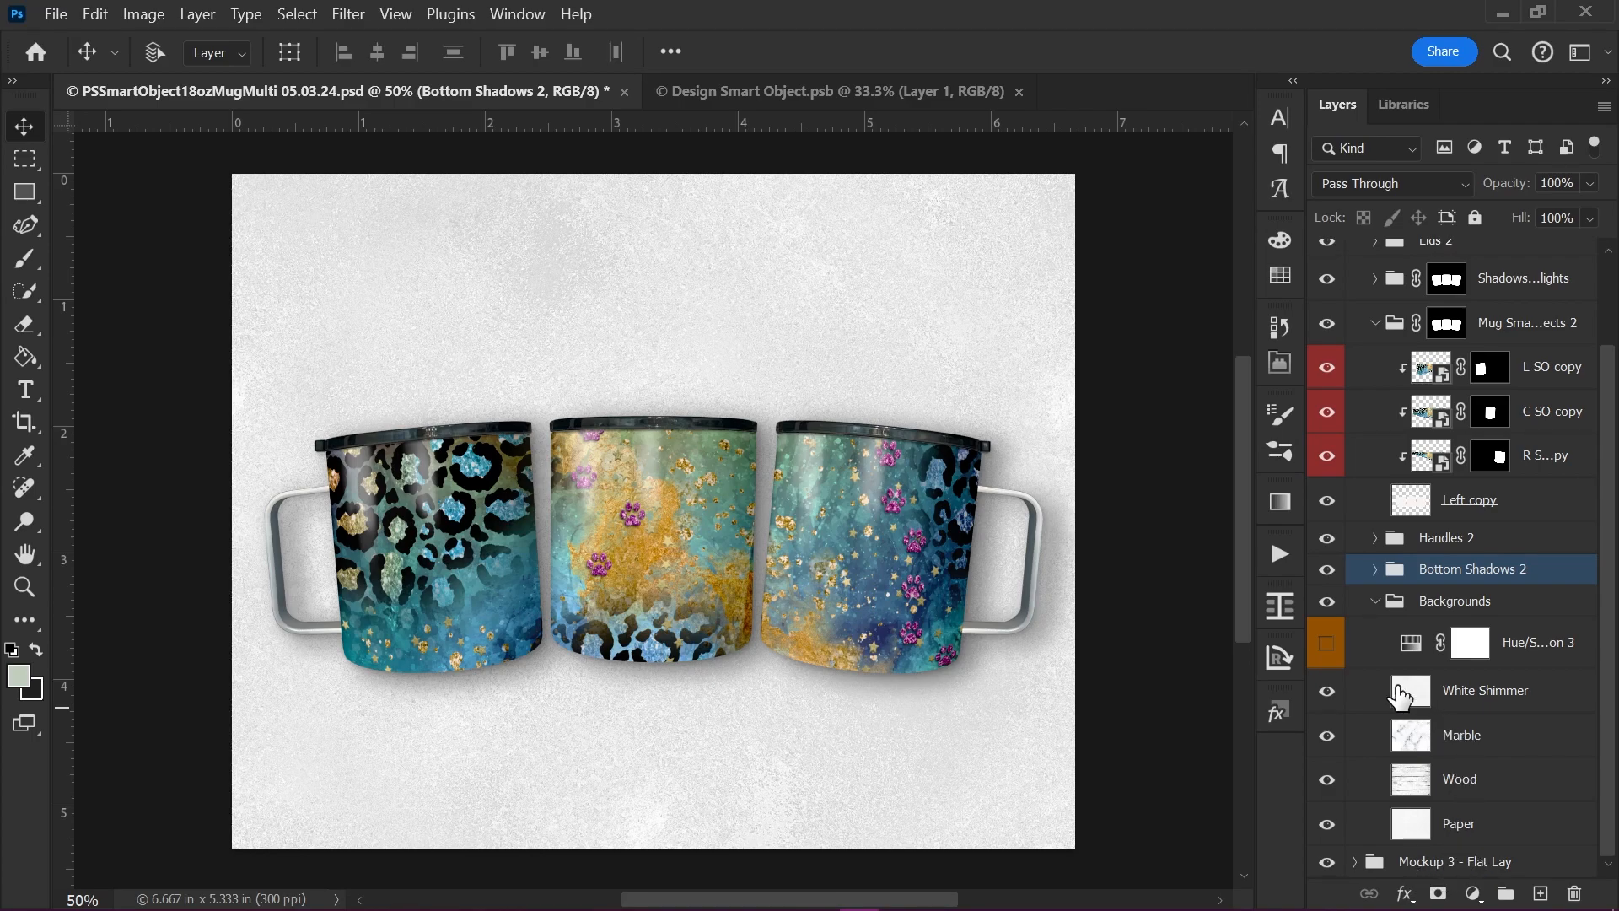
click(1327, 690)
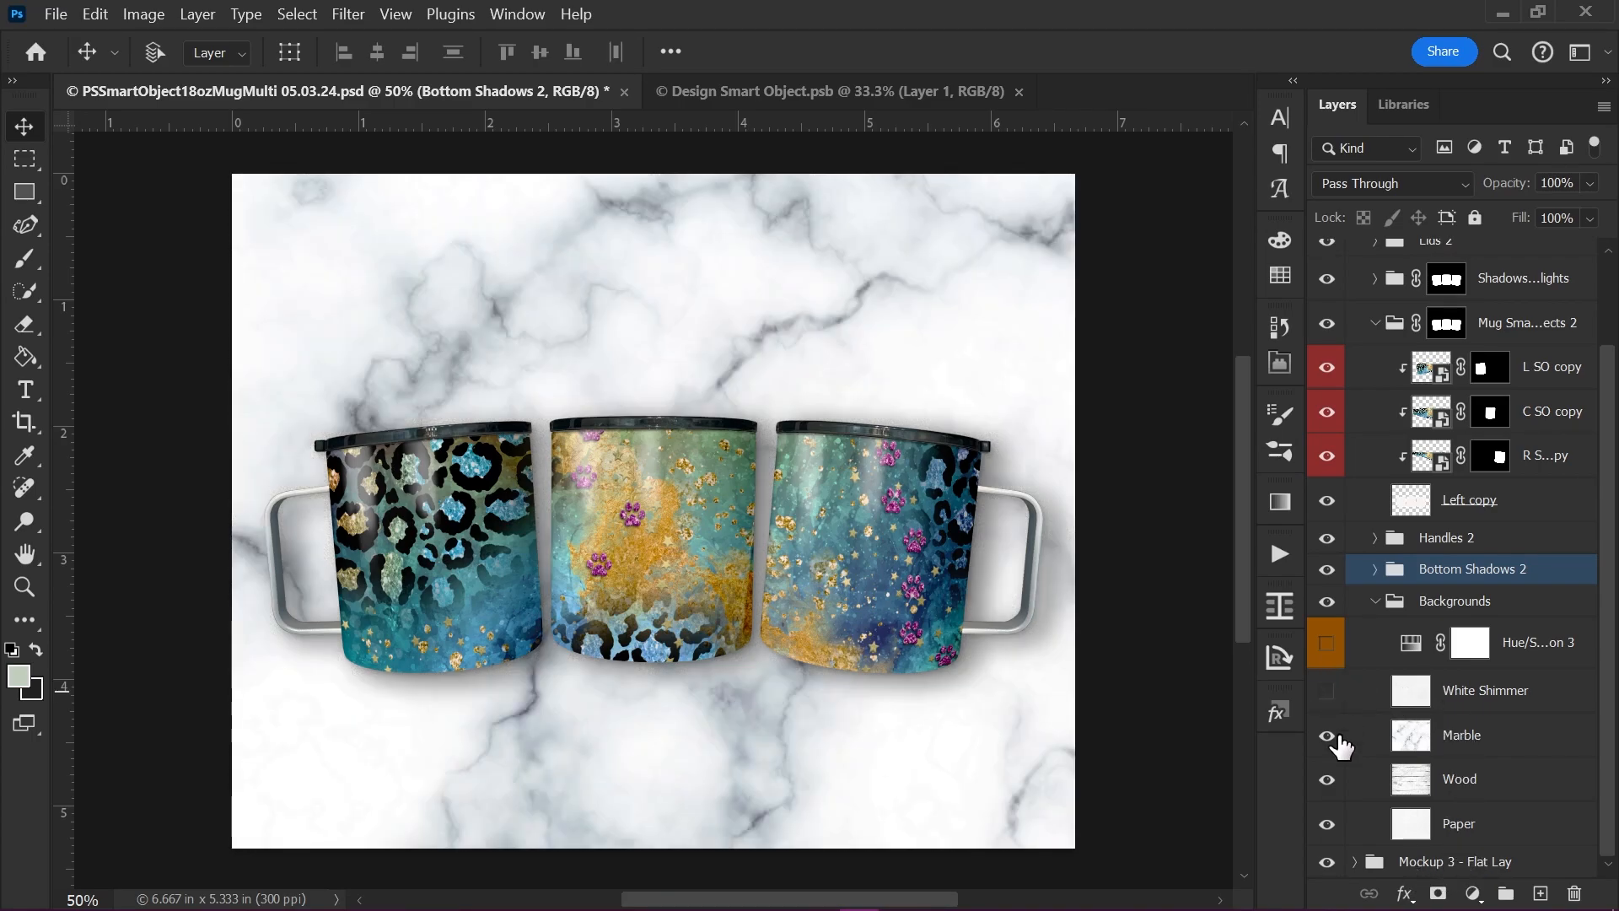
click(1326, 735)
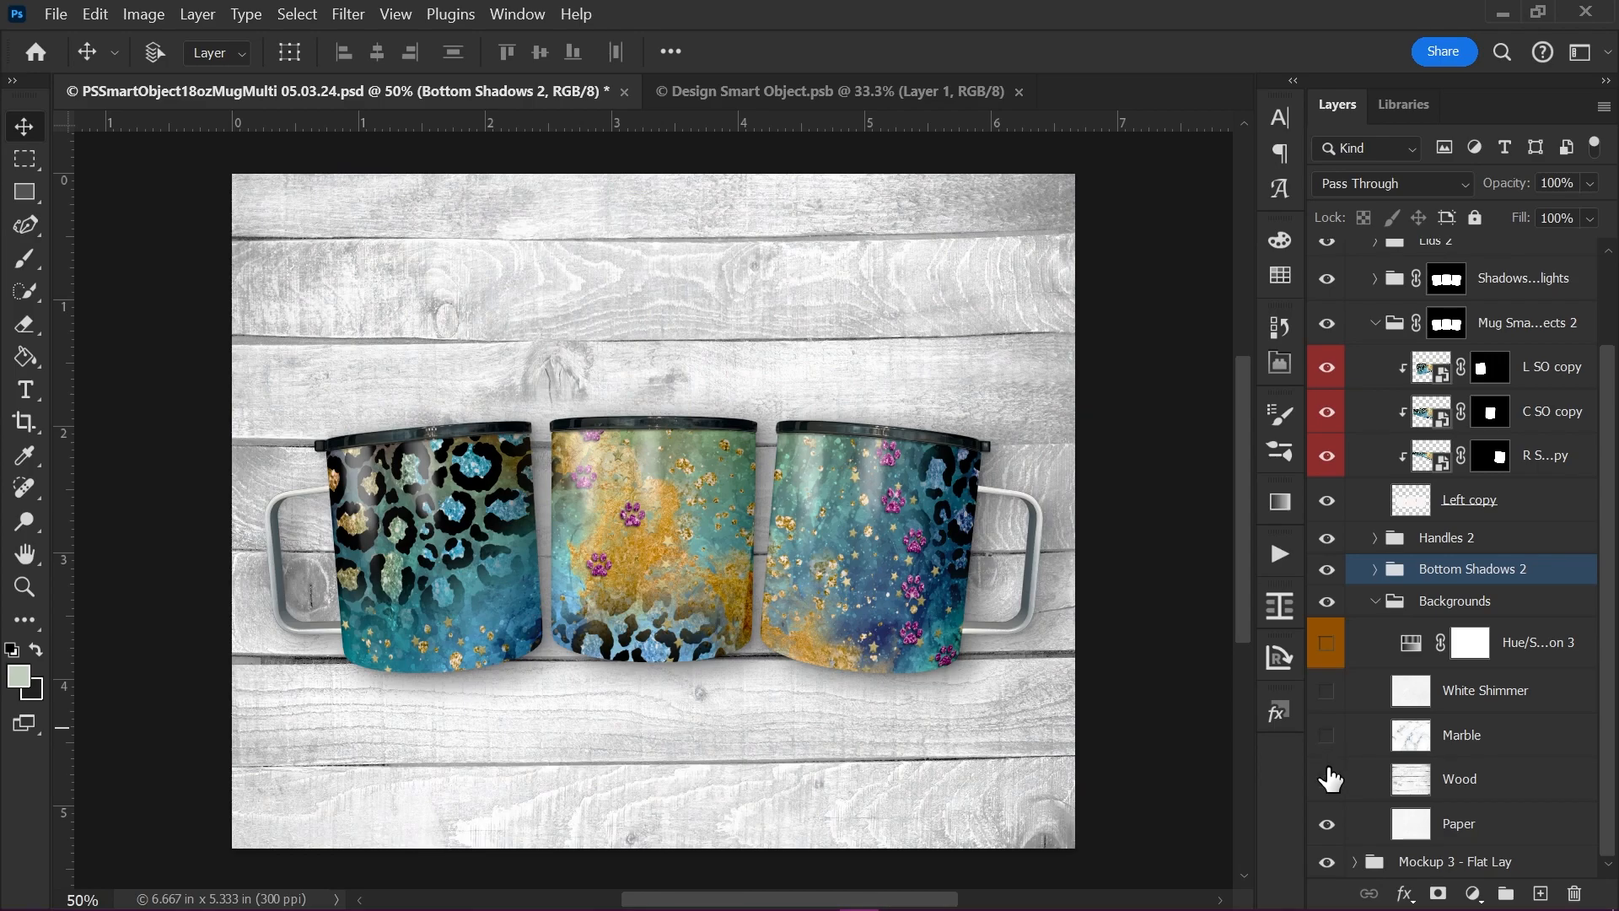
click(1328, 778)
drag(1326, 781, 1331, 691)
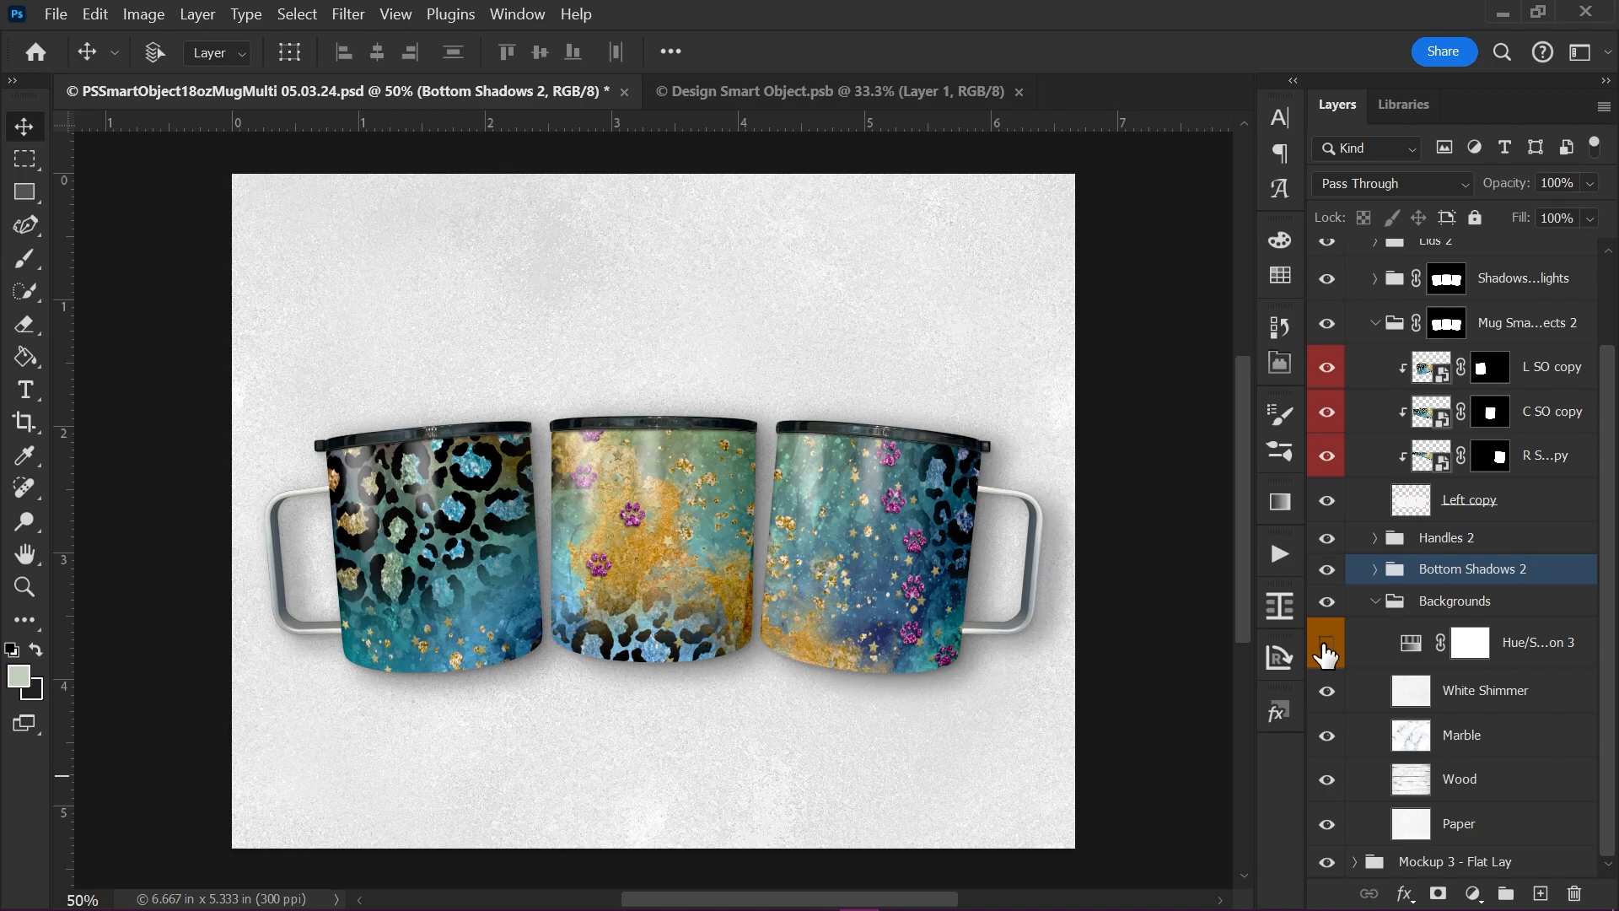
Step: Turn on the Hue/Saturation 3 adjustment in Mockup 2's Backgrounds group and set its lightness to -3
click(1409, 644)
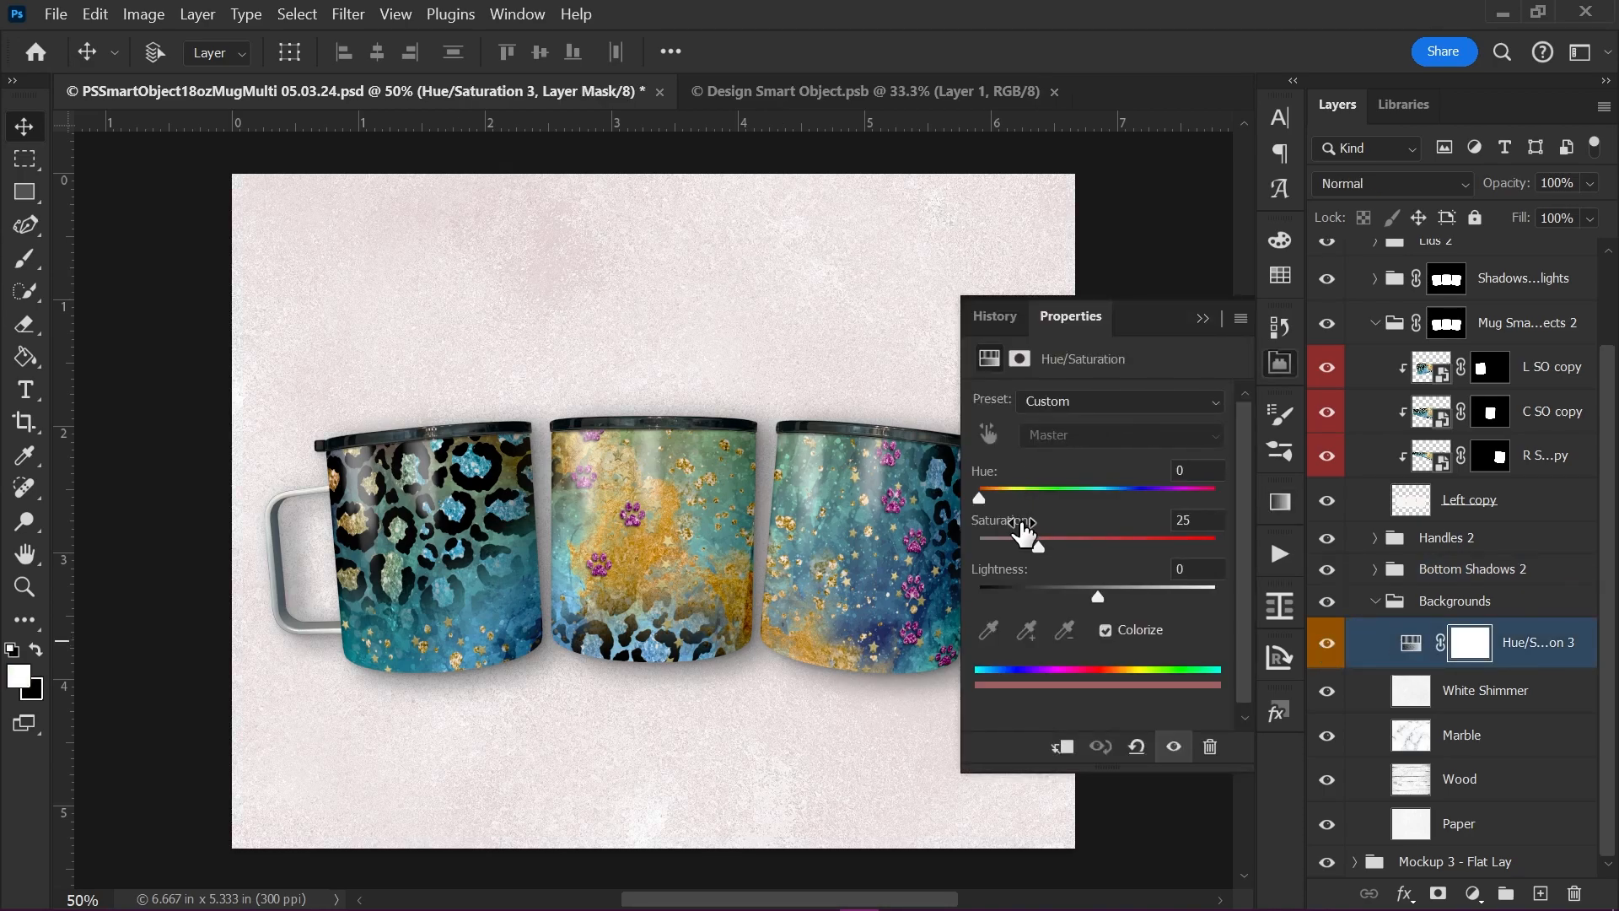
drag(1103, 594, 1094, 595)
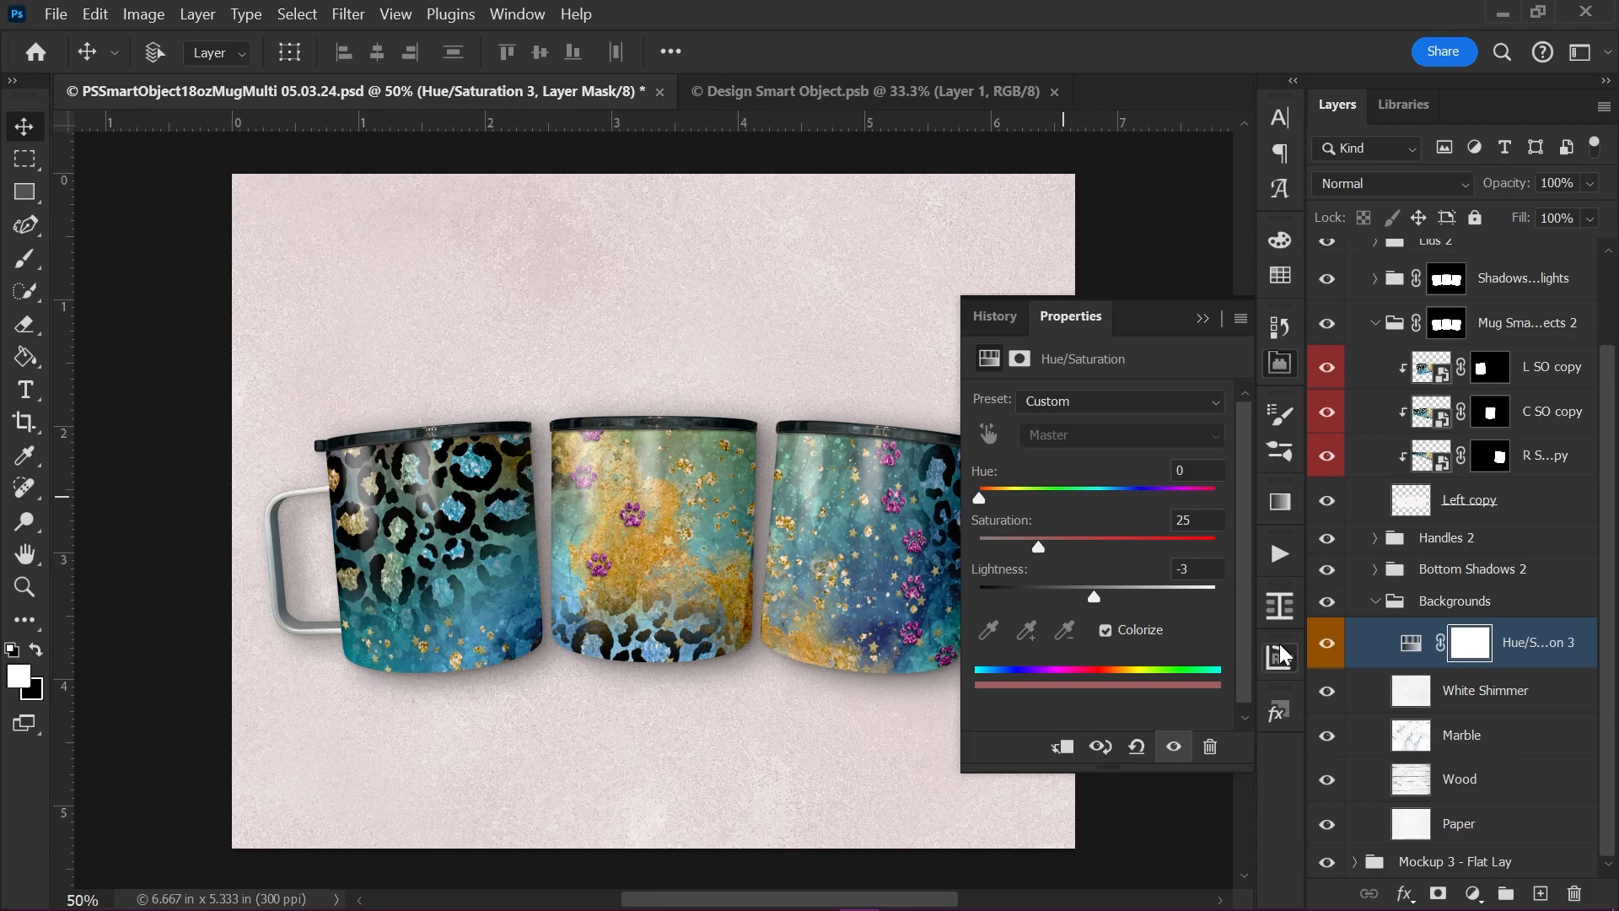
Step: Preview the tinted Marble, Wood and Paper backdrops one by one, and restore the visibility of all four background layers
click(1327, 691)
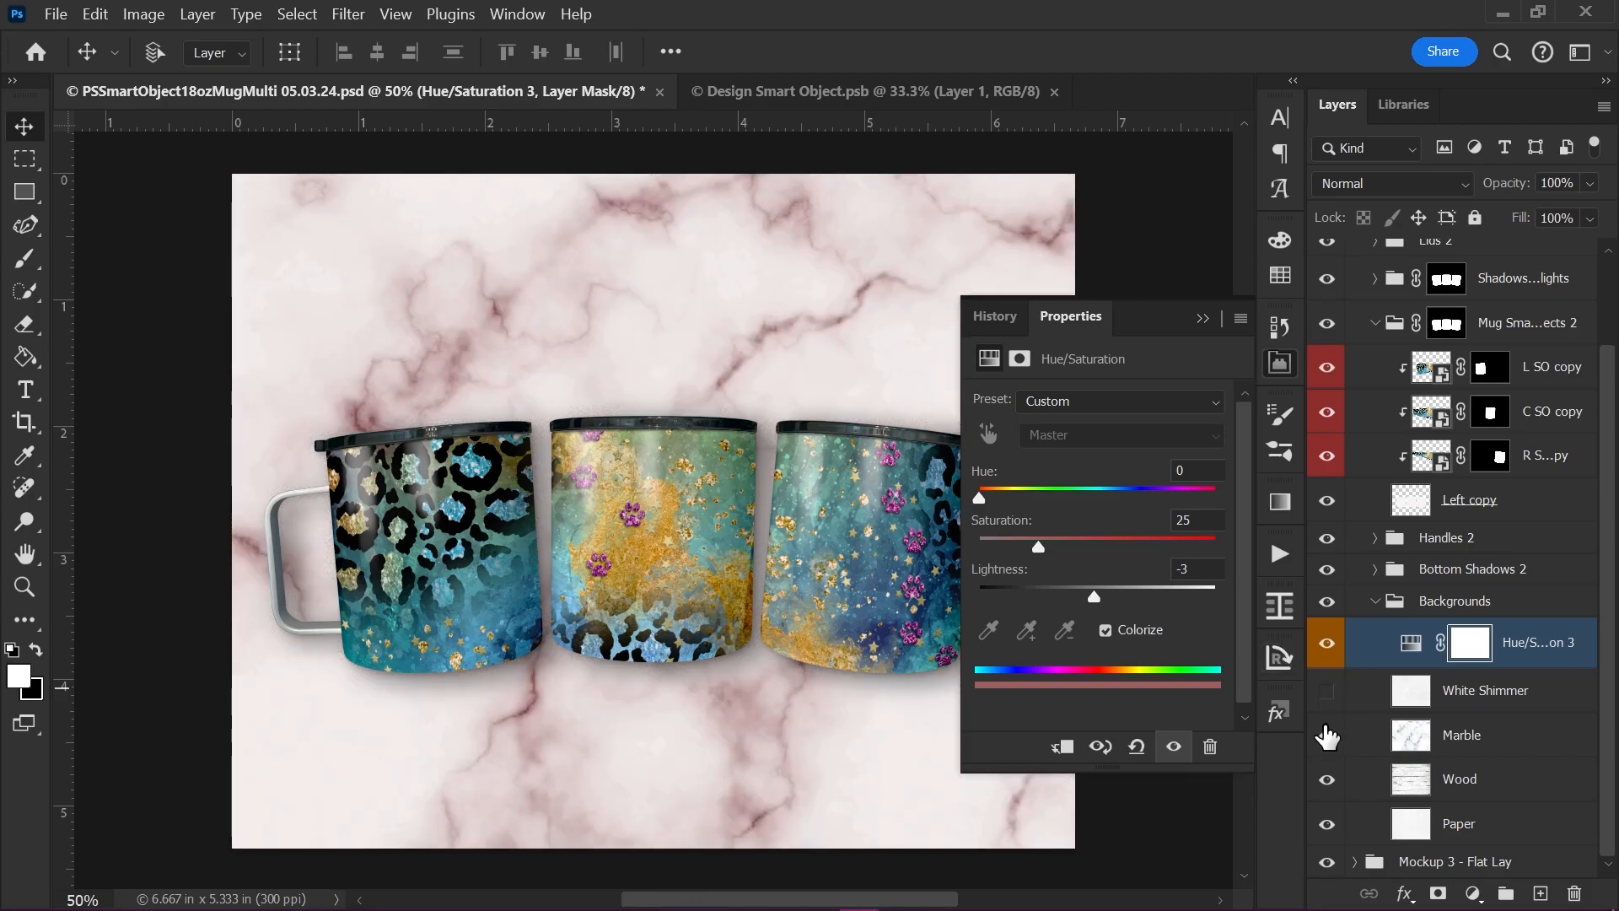
click(1326, 736)
click(1327, 779)
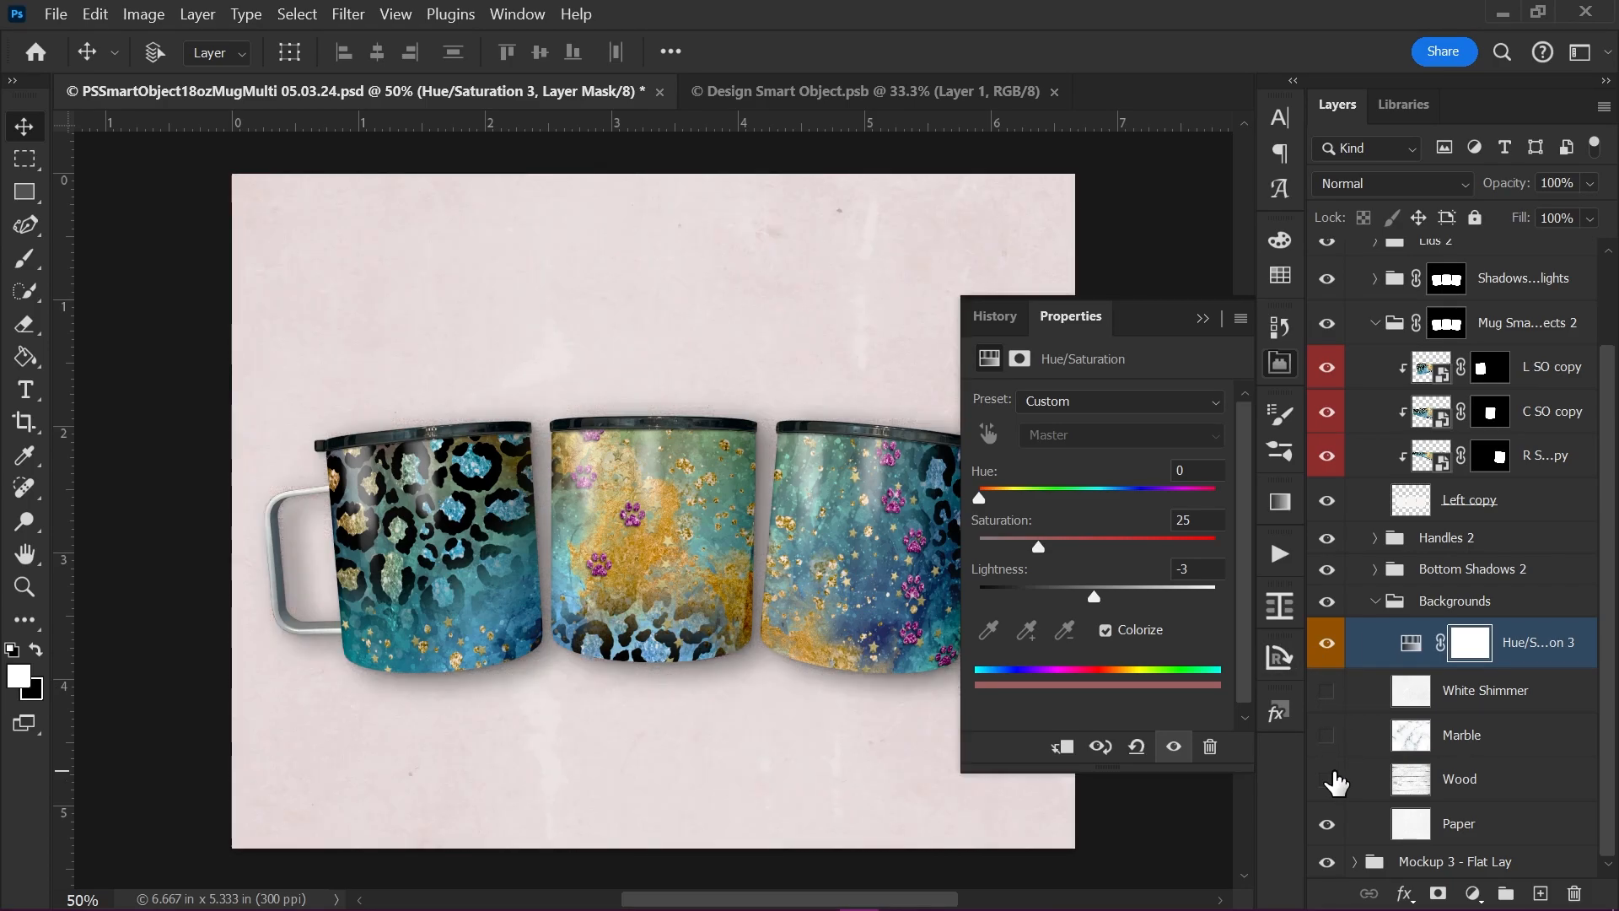
click(1327, 823)
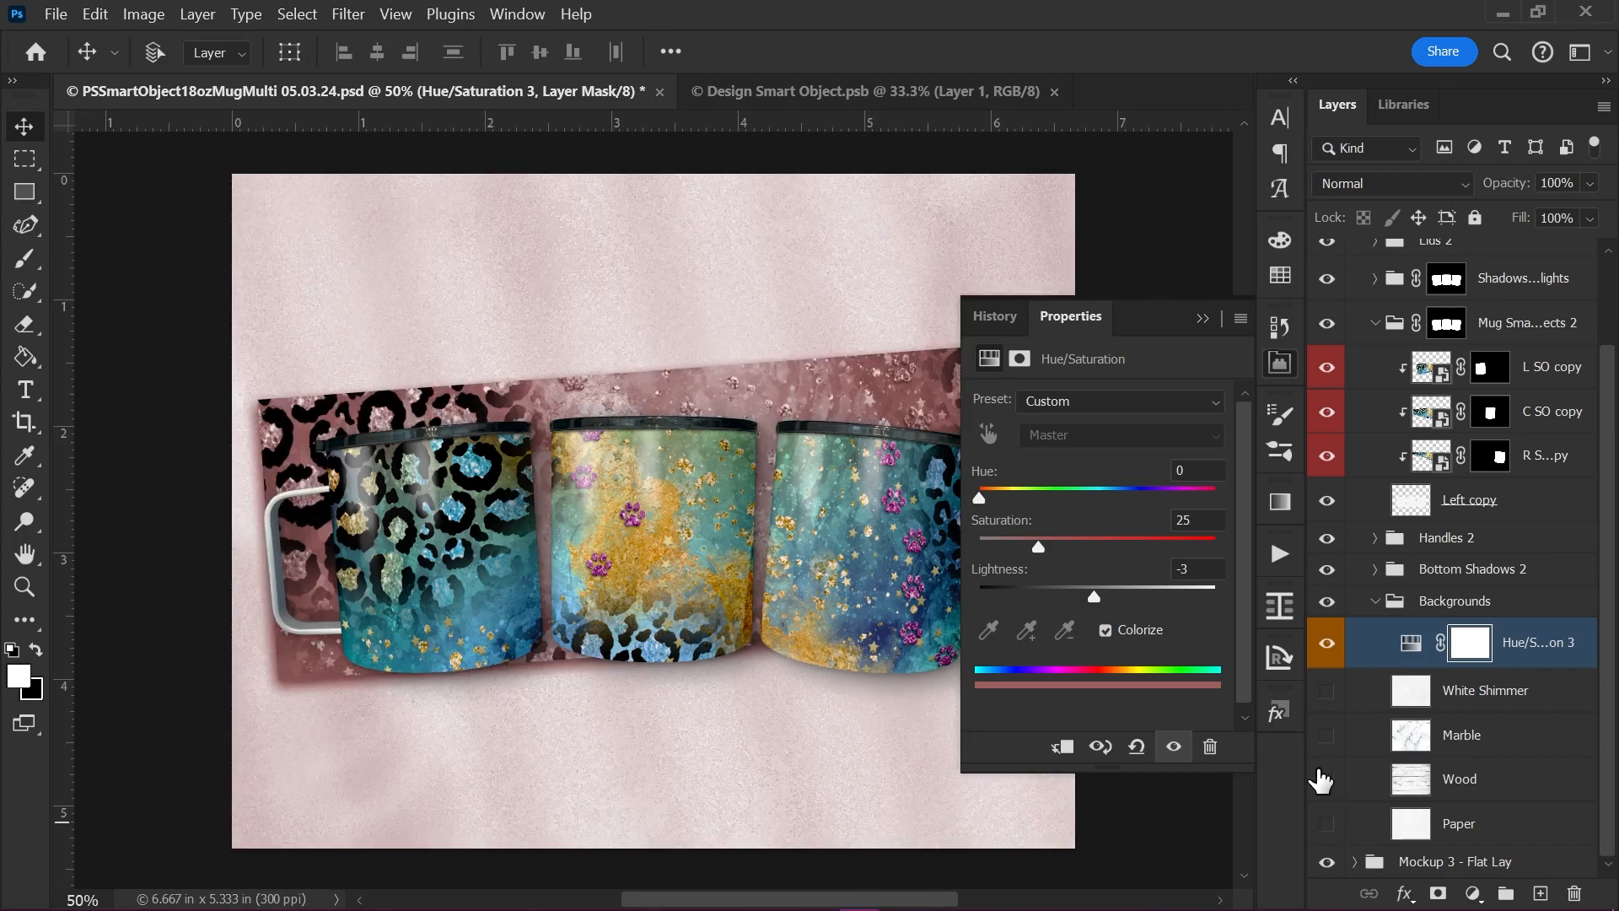
click(1327, 824)
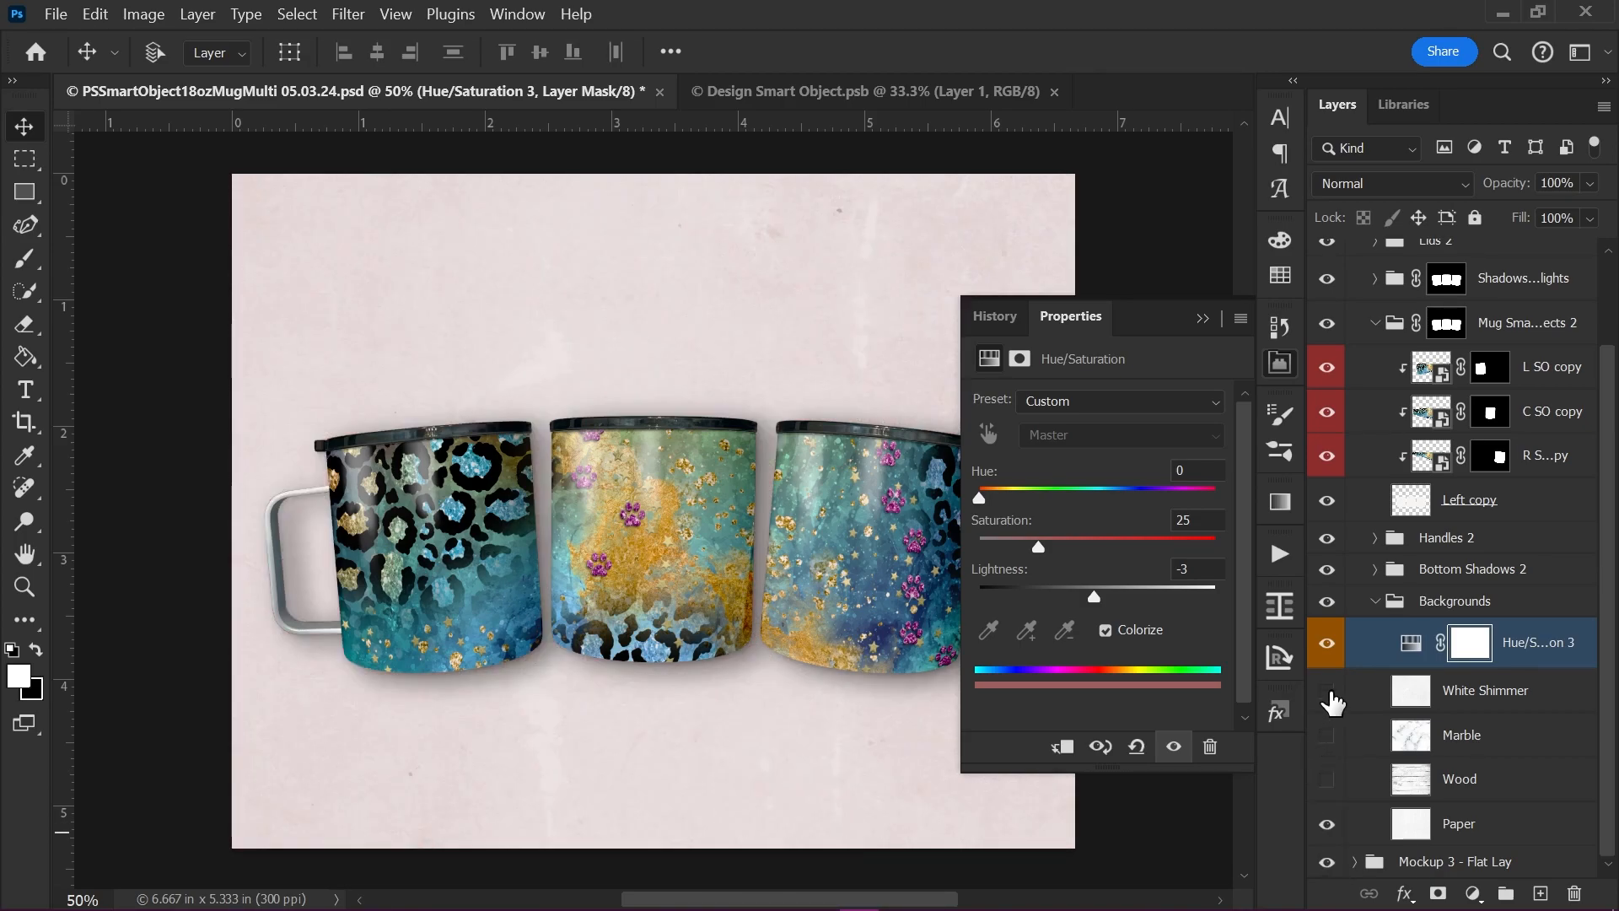
click(1327, 779)
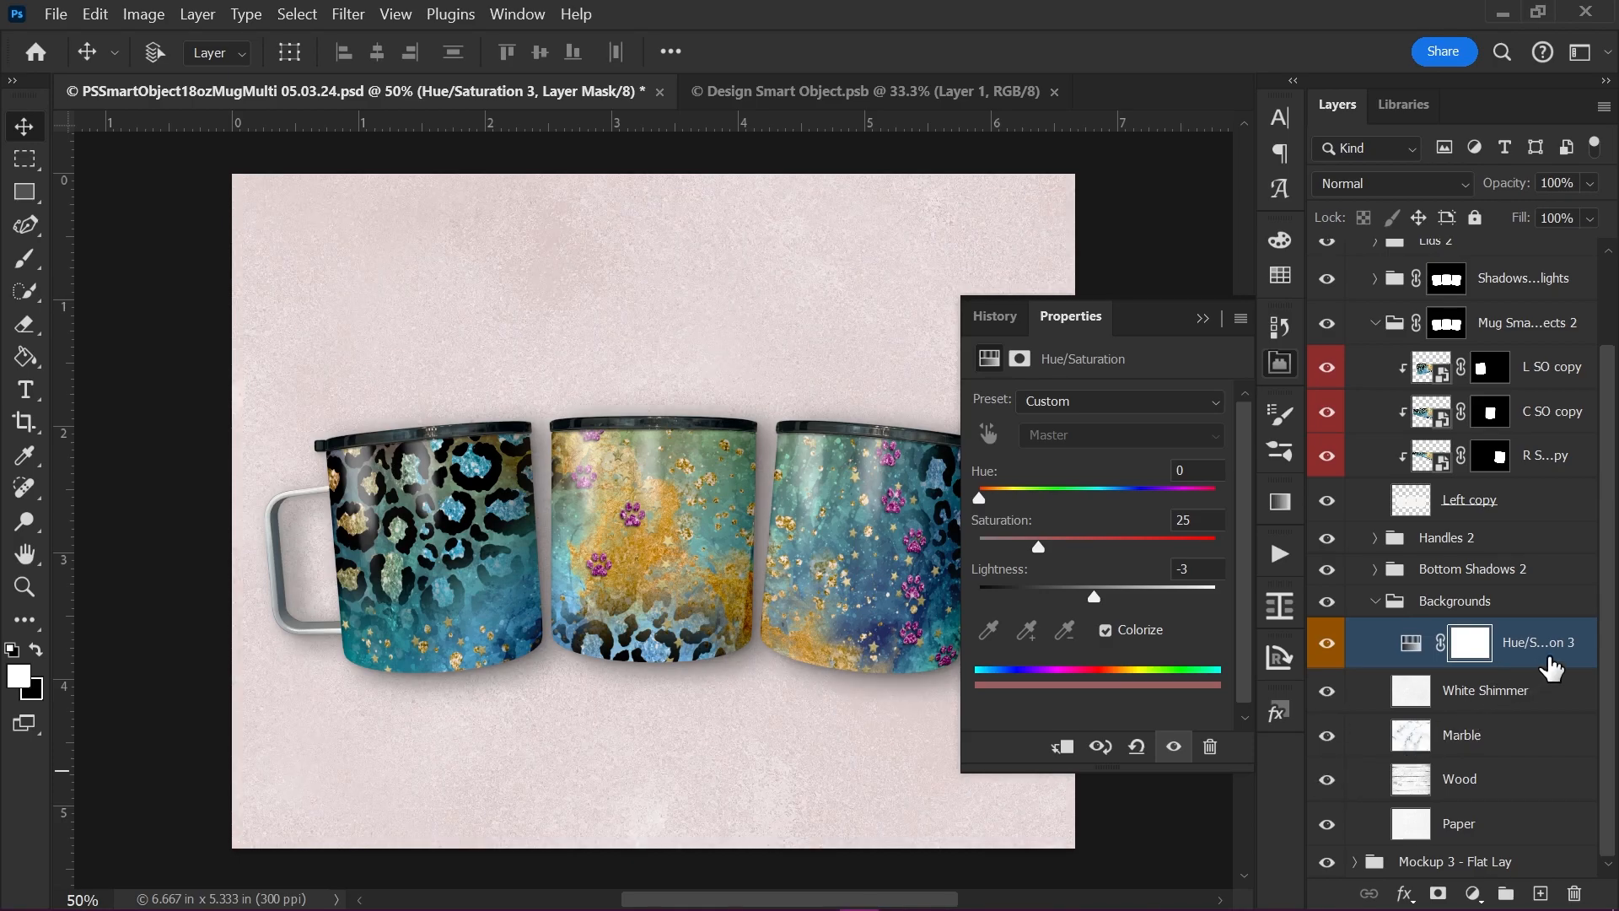
Step: Set the blend mode of the Hue/Saturation 3 adjustment layer to Soft Light
click(1396, 183)
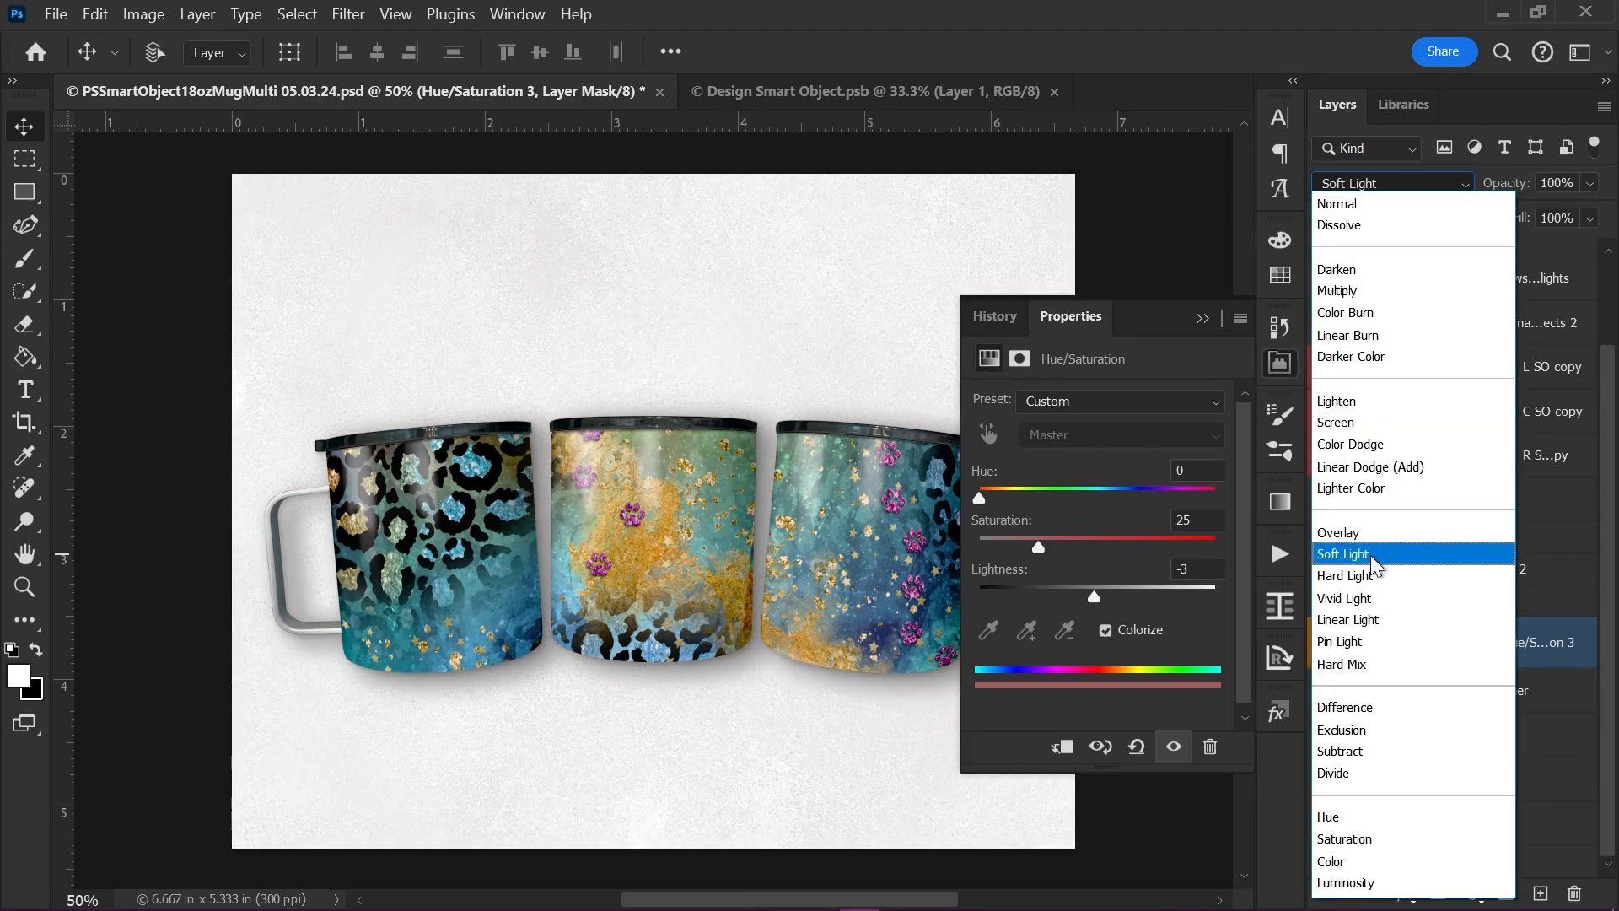
click(1370, 555)
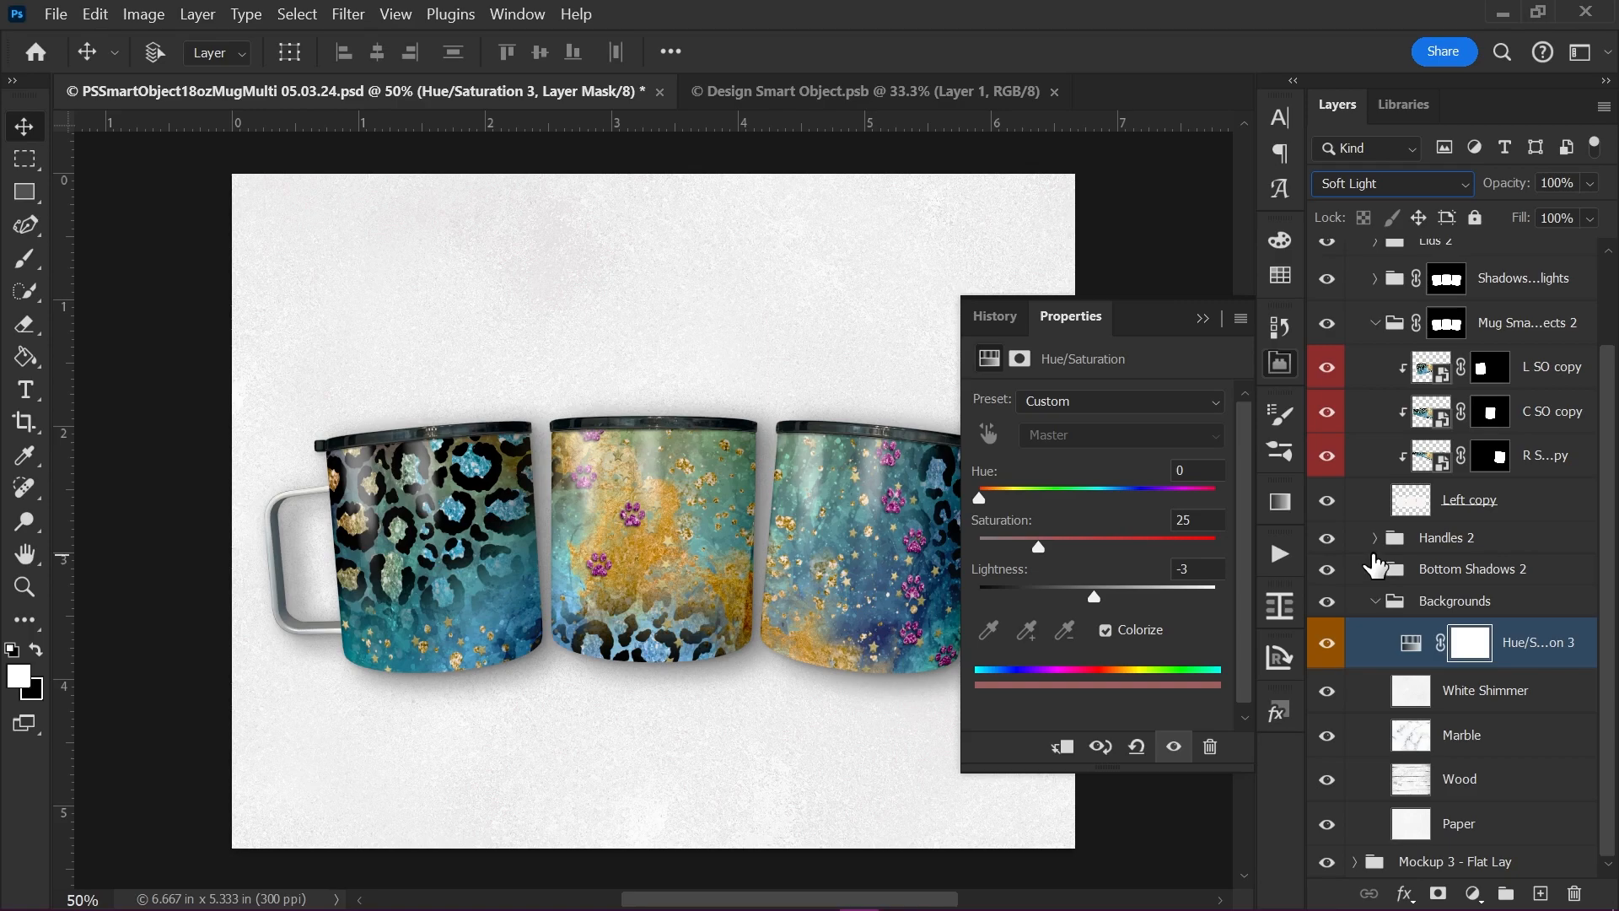
Step: Hide White Shimmer to compare Normal and Soft Light tinting on Marble, return to Soft Light, and show White Shimmer again
click(1328, 692)
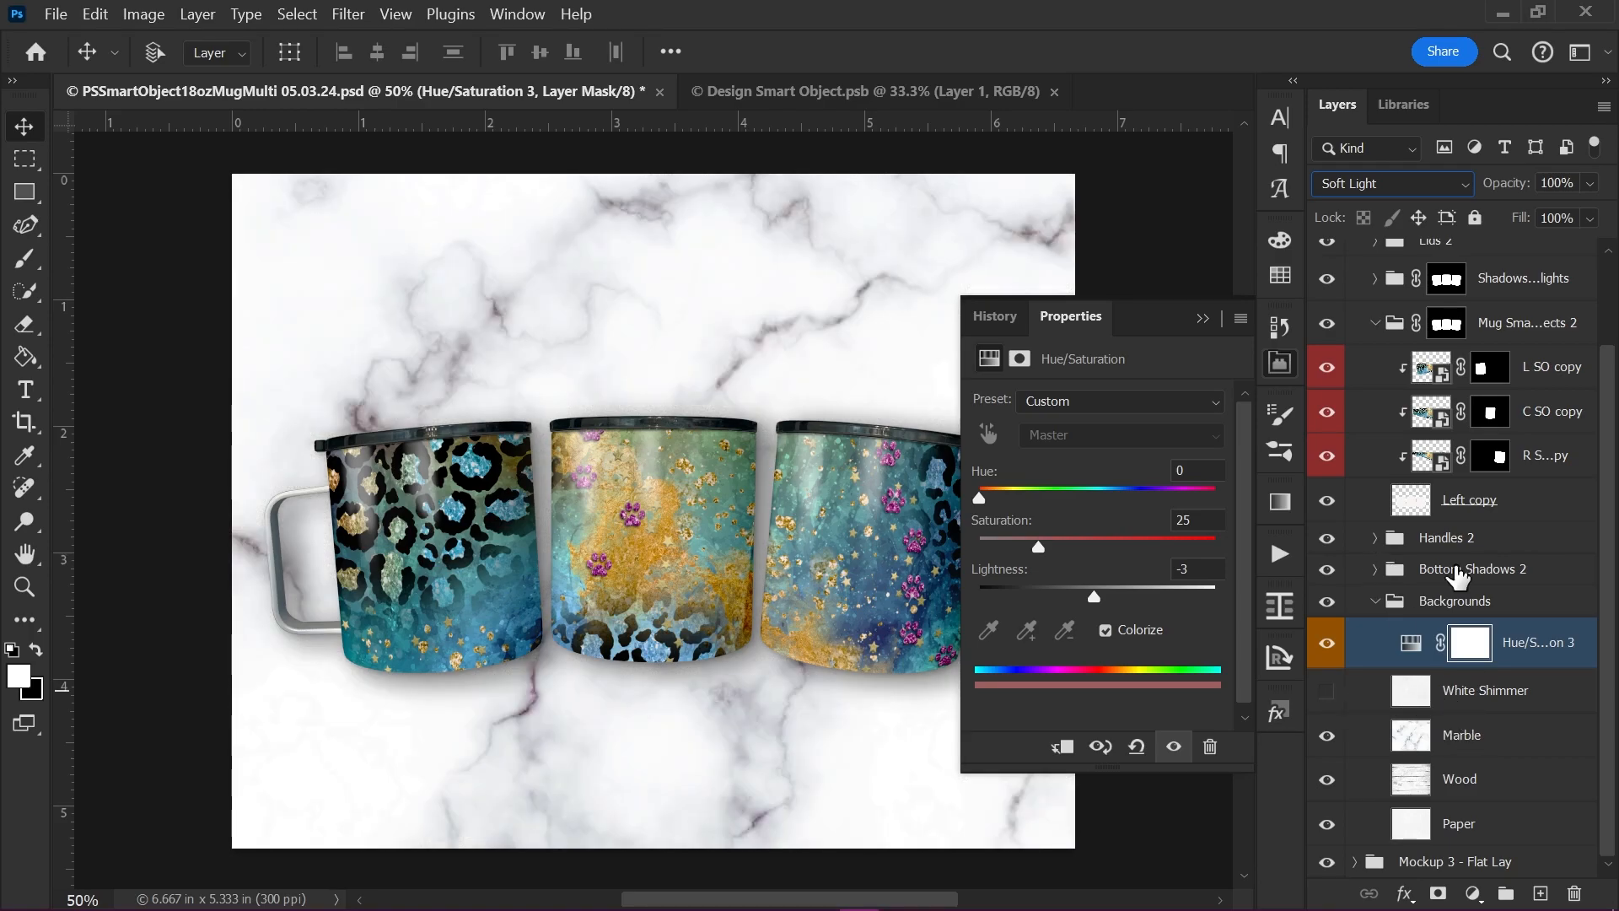
click(1348, 193)
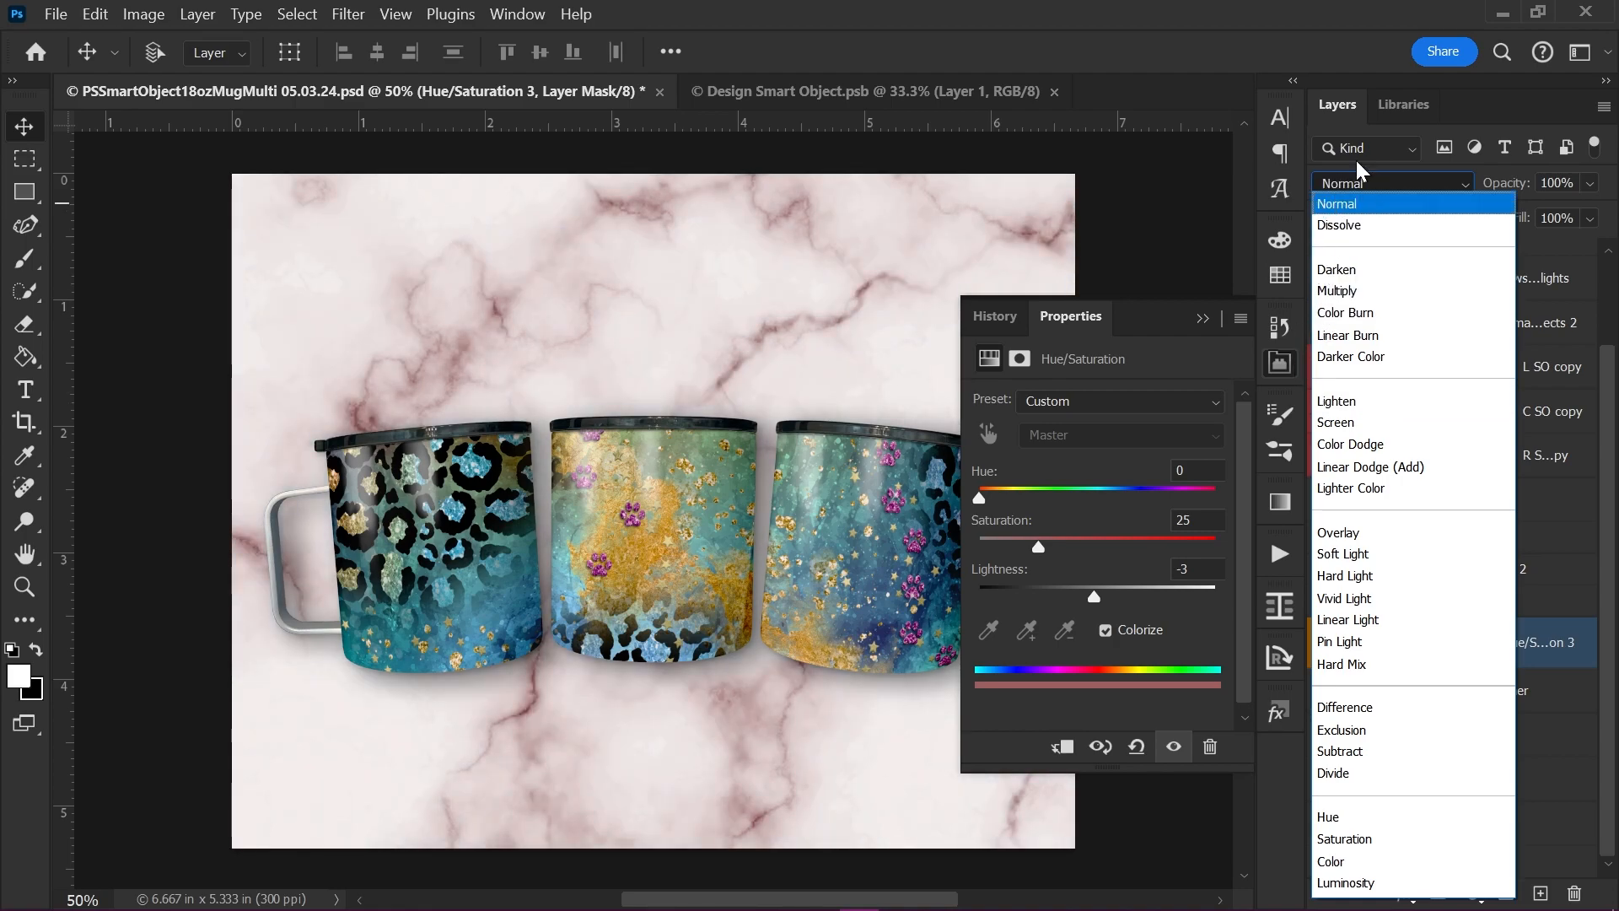
click(1344, 554)
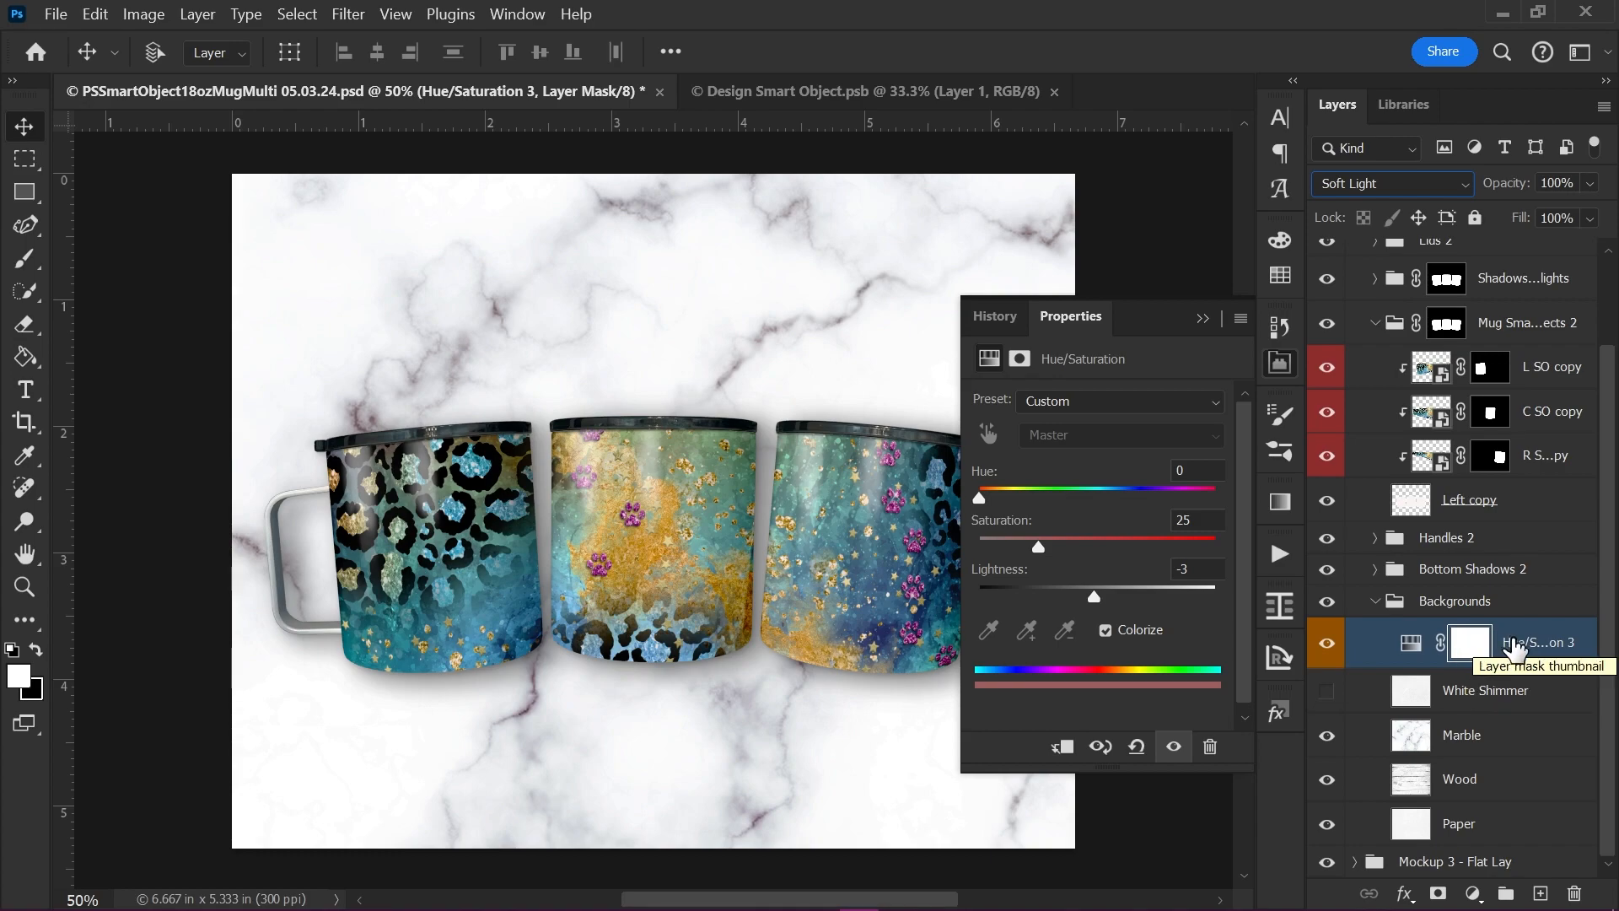
click(1327, 689)
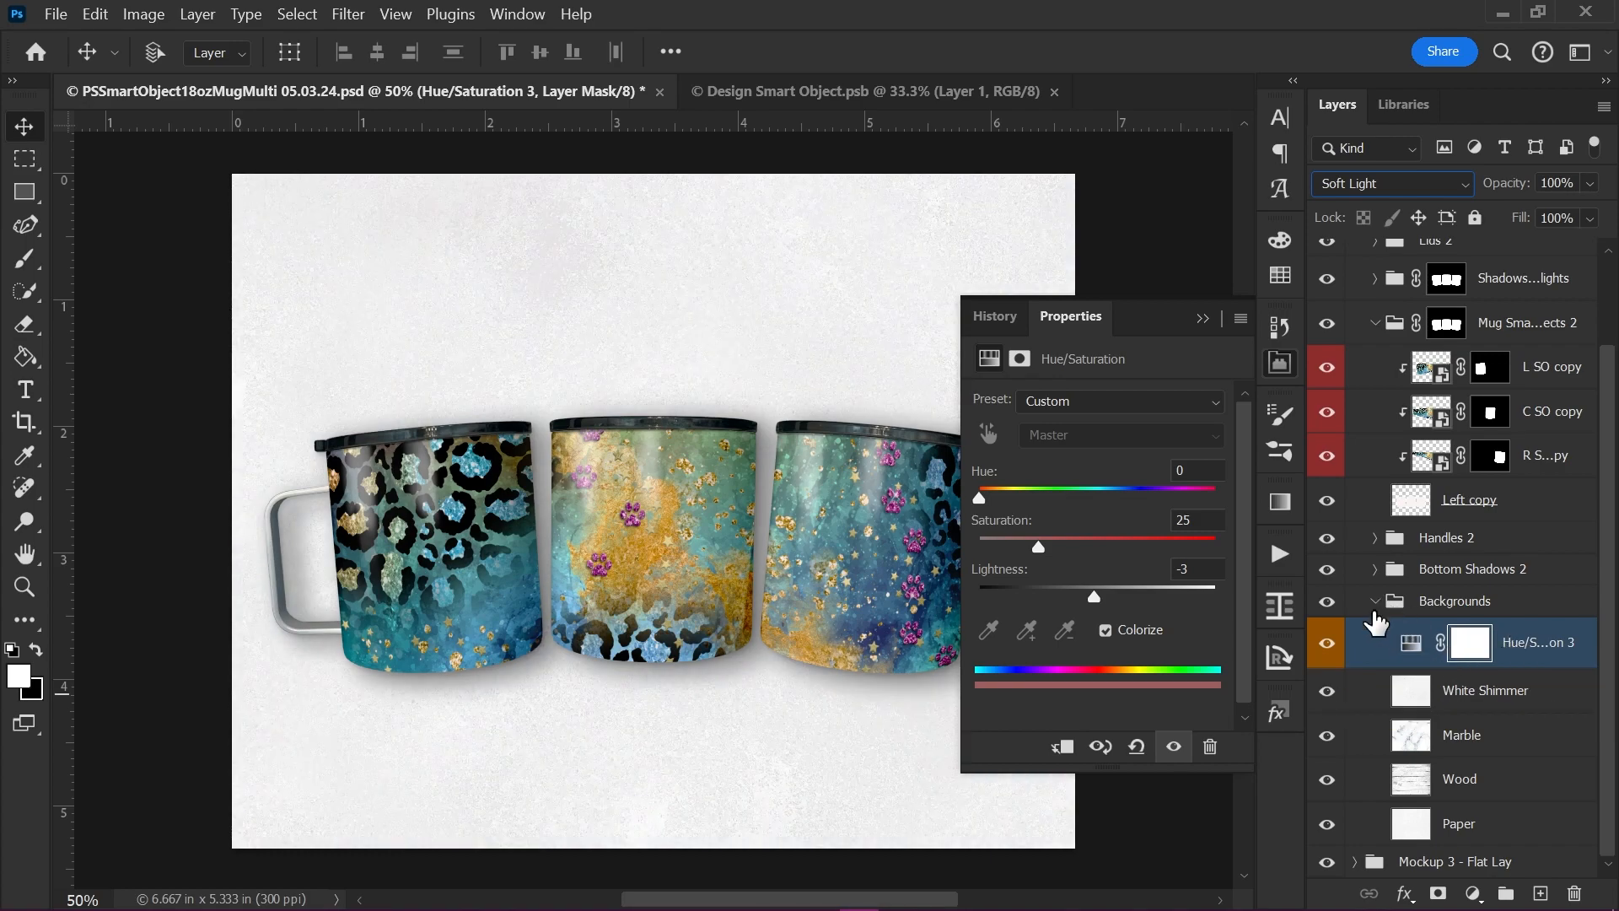
Step: Turn off the Hue/Saturation 3 adjustment, then switch from Mockup 2 - Top View Mugs to Mockup 3 - Flat Lay and expand its group
click(1324, 647)
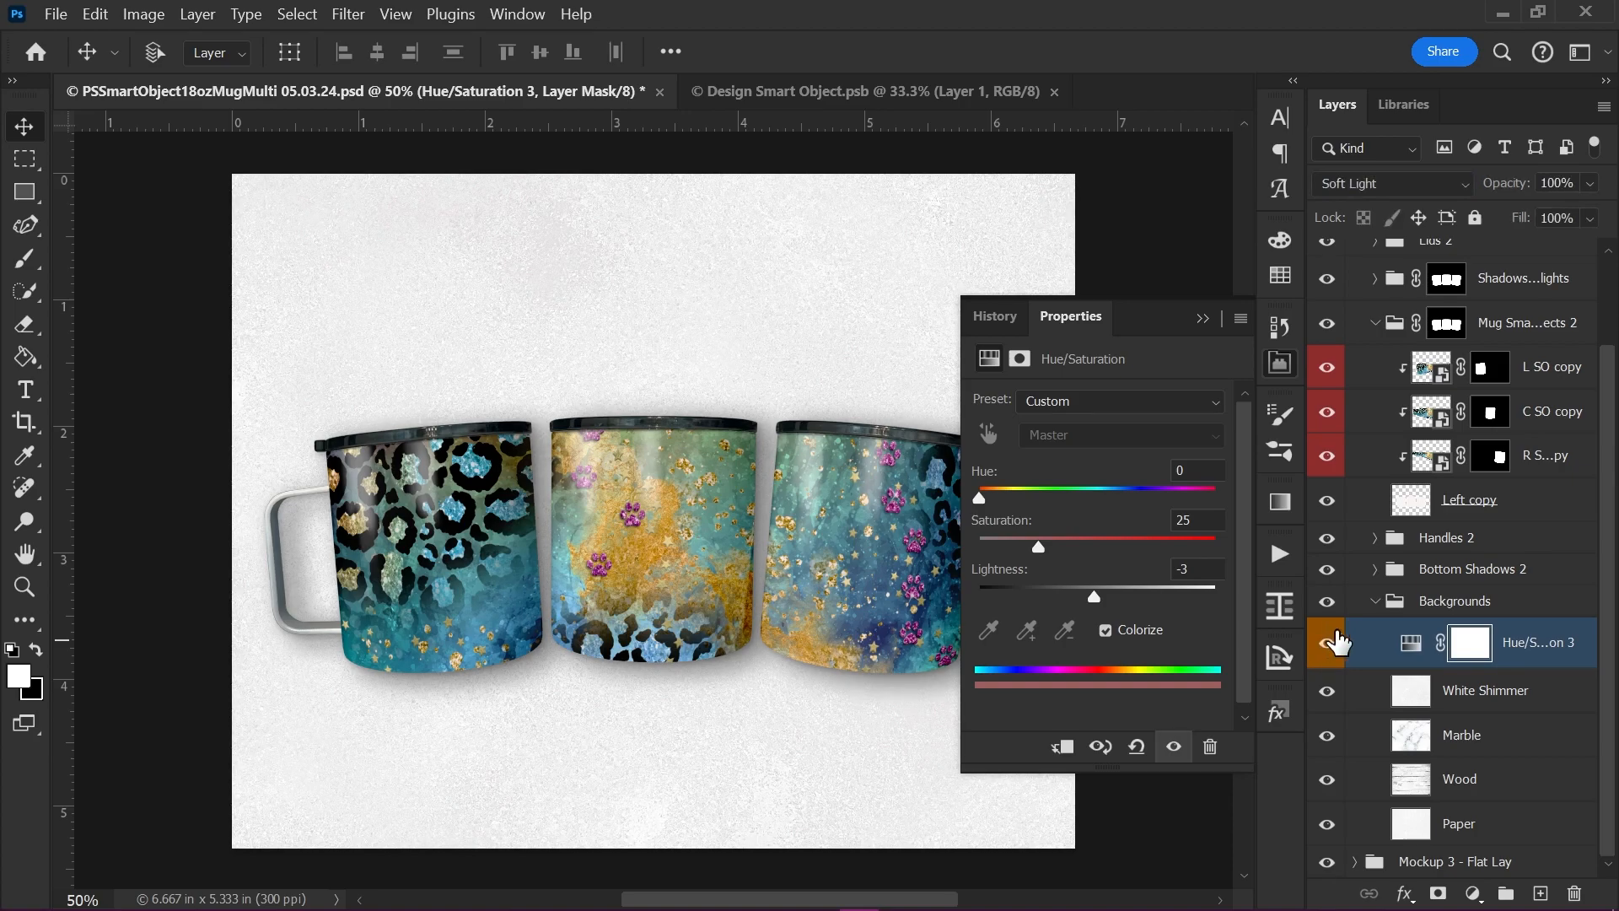
click(1376, 603)
click(1347, 318)
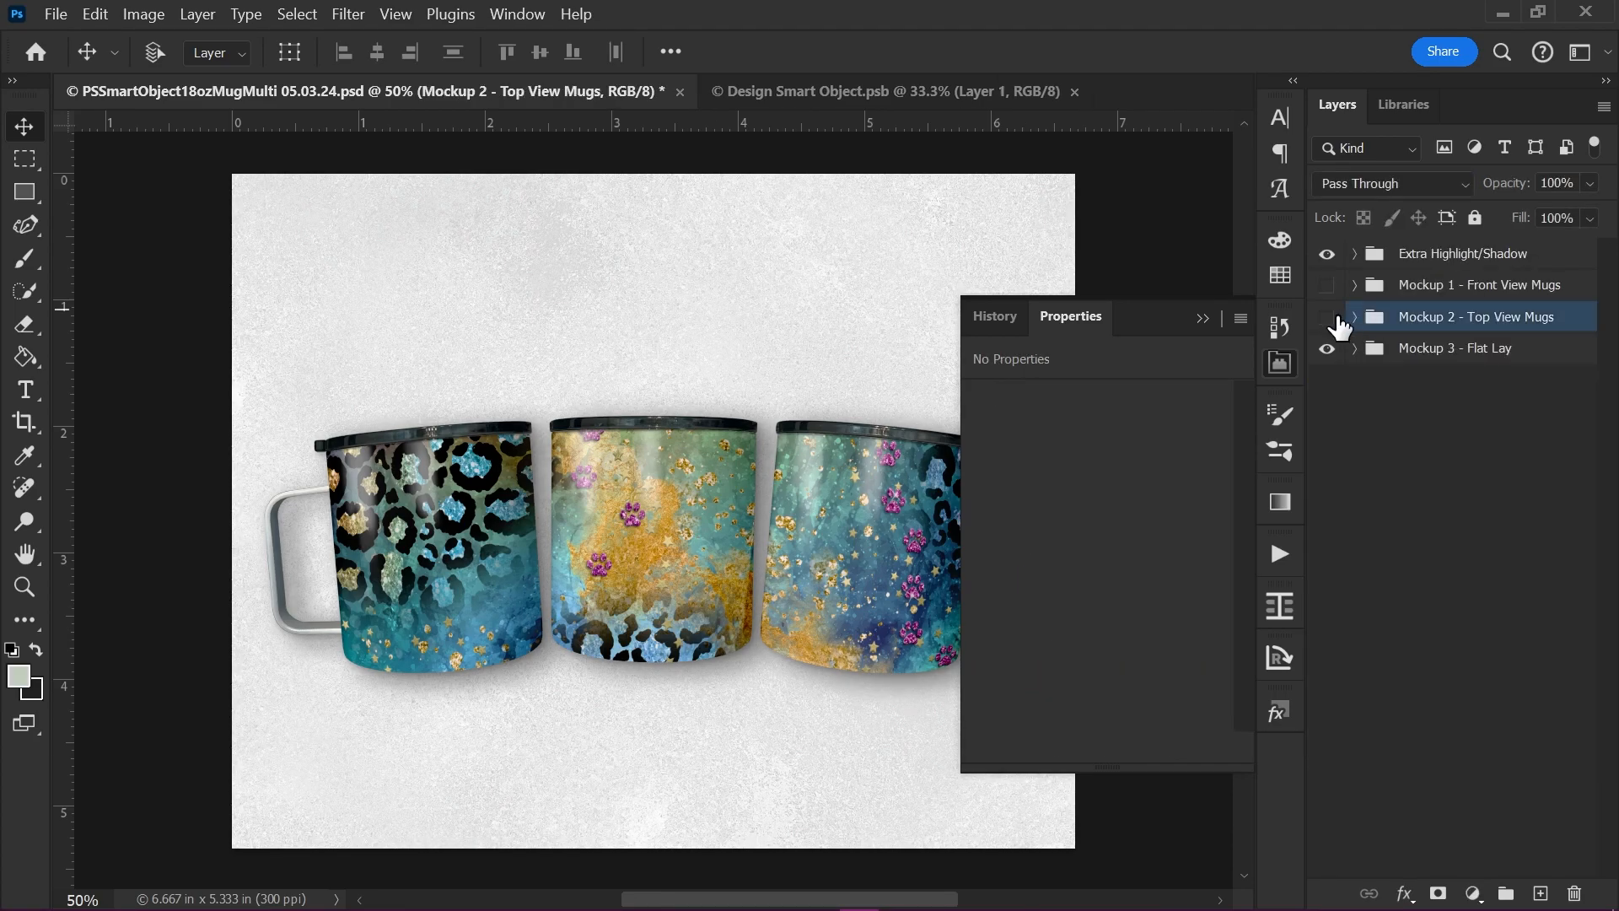
click(1354, 348)
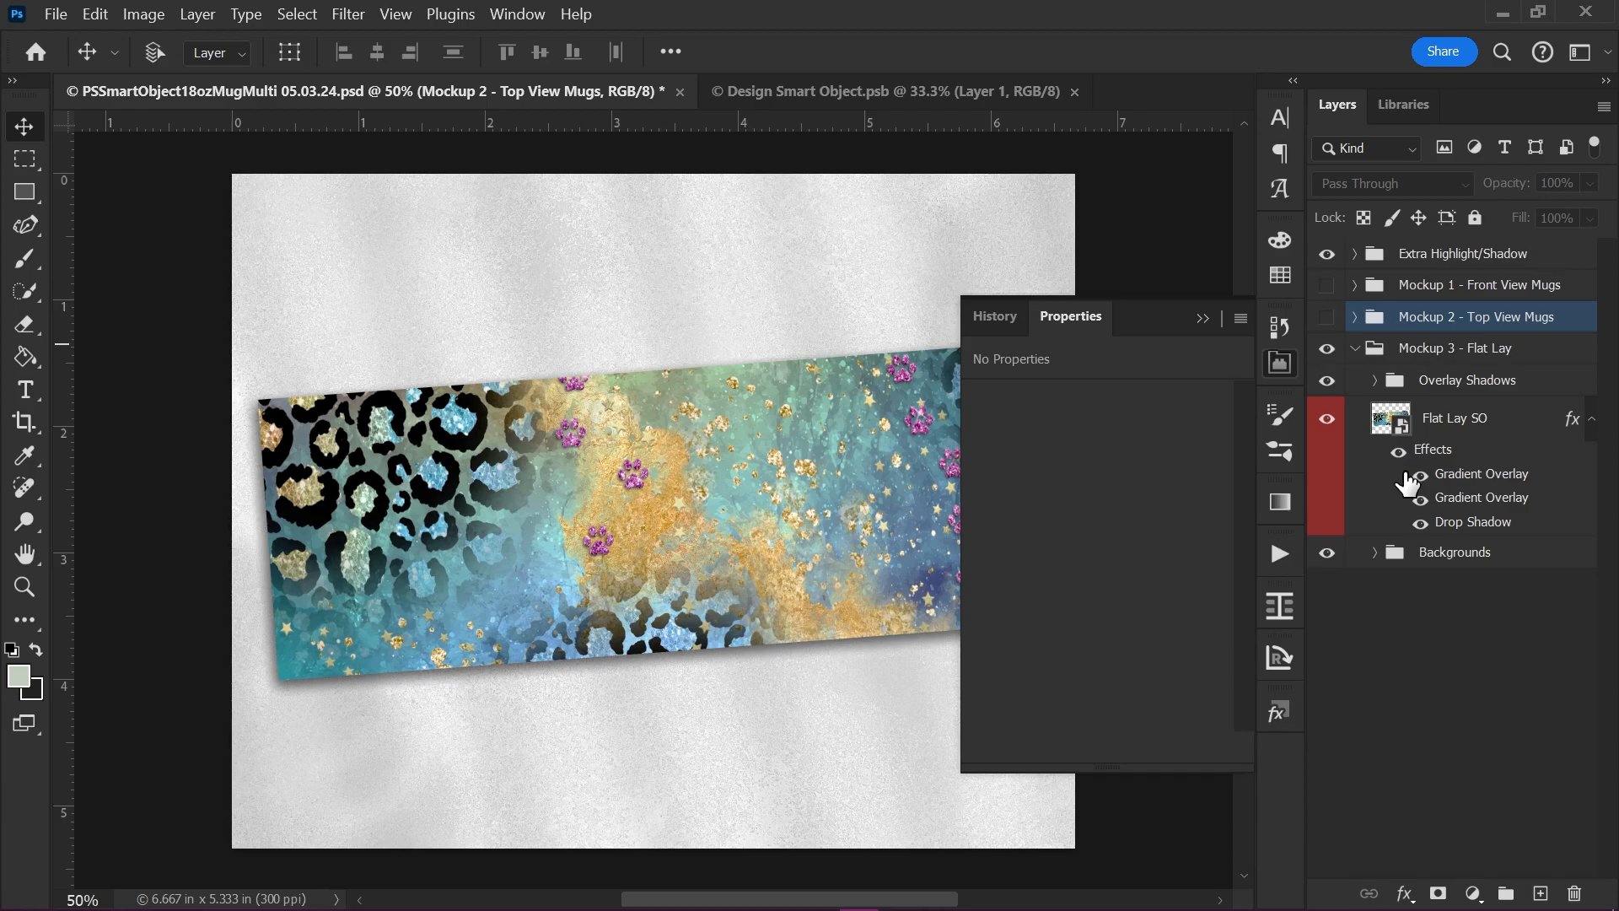
Step: Expand Mockup 3's Overlay Shadows group and inspect its Monstera Bottom Left, Monstera Top Right and Blinds layers
scroll(742, 497, right, 2)
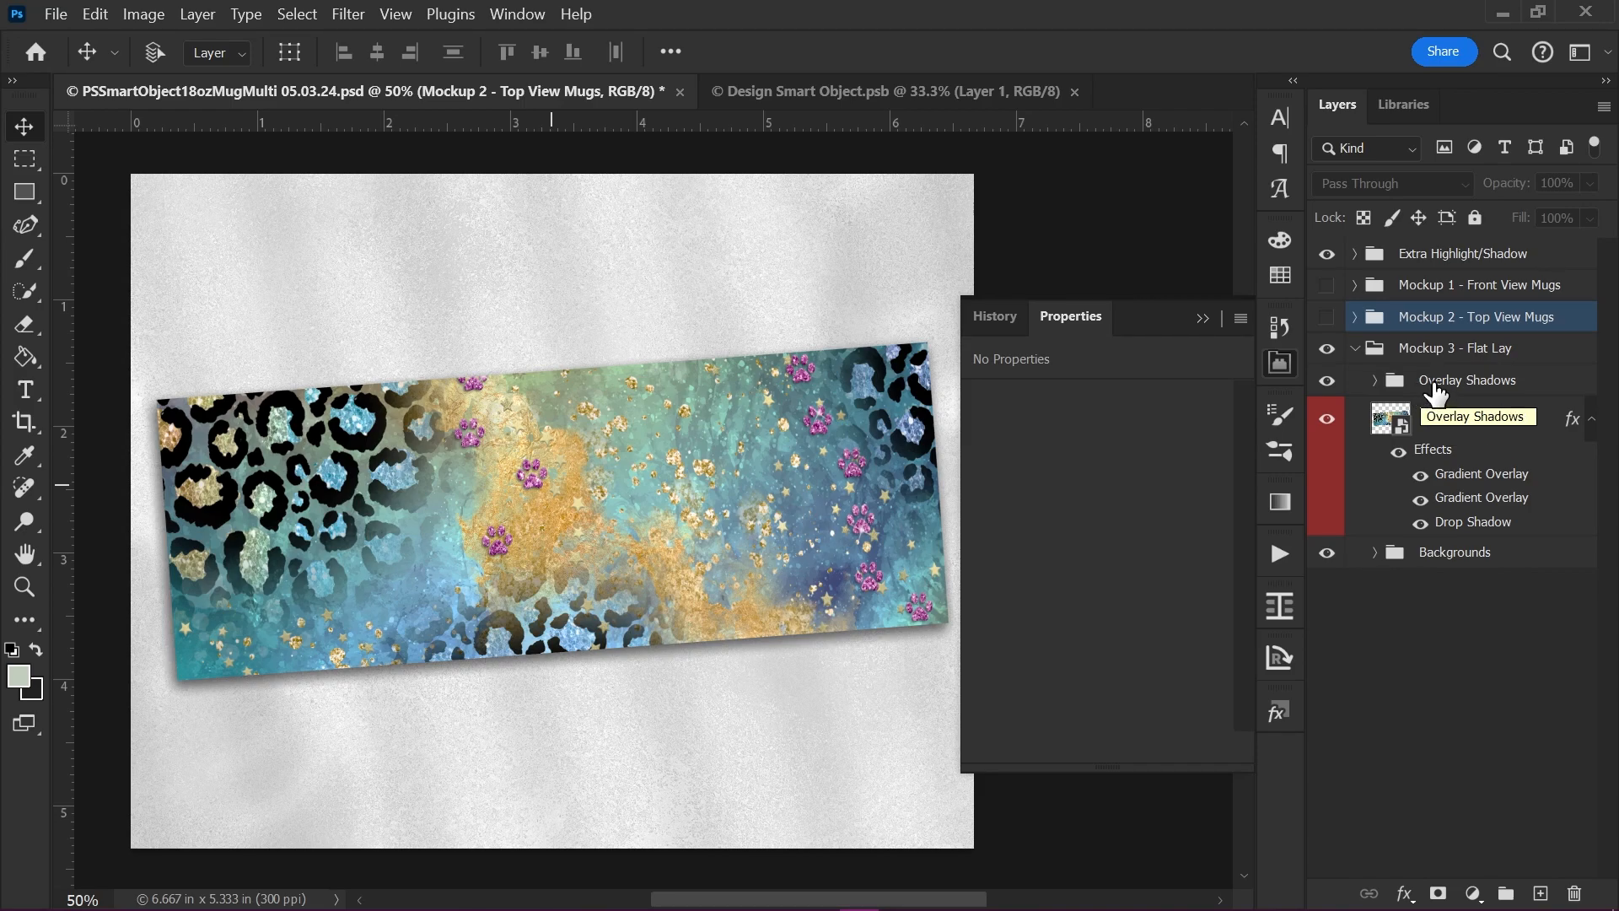
click(1374, 381)
click(1499, 420)
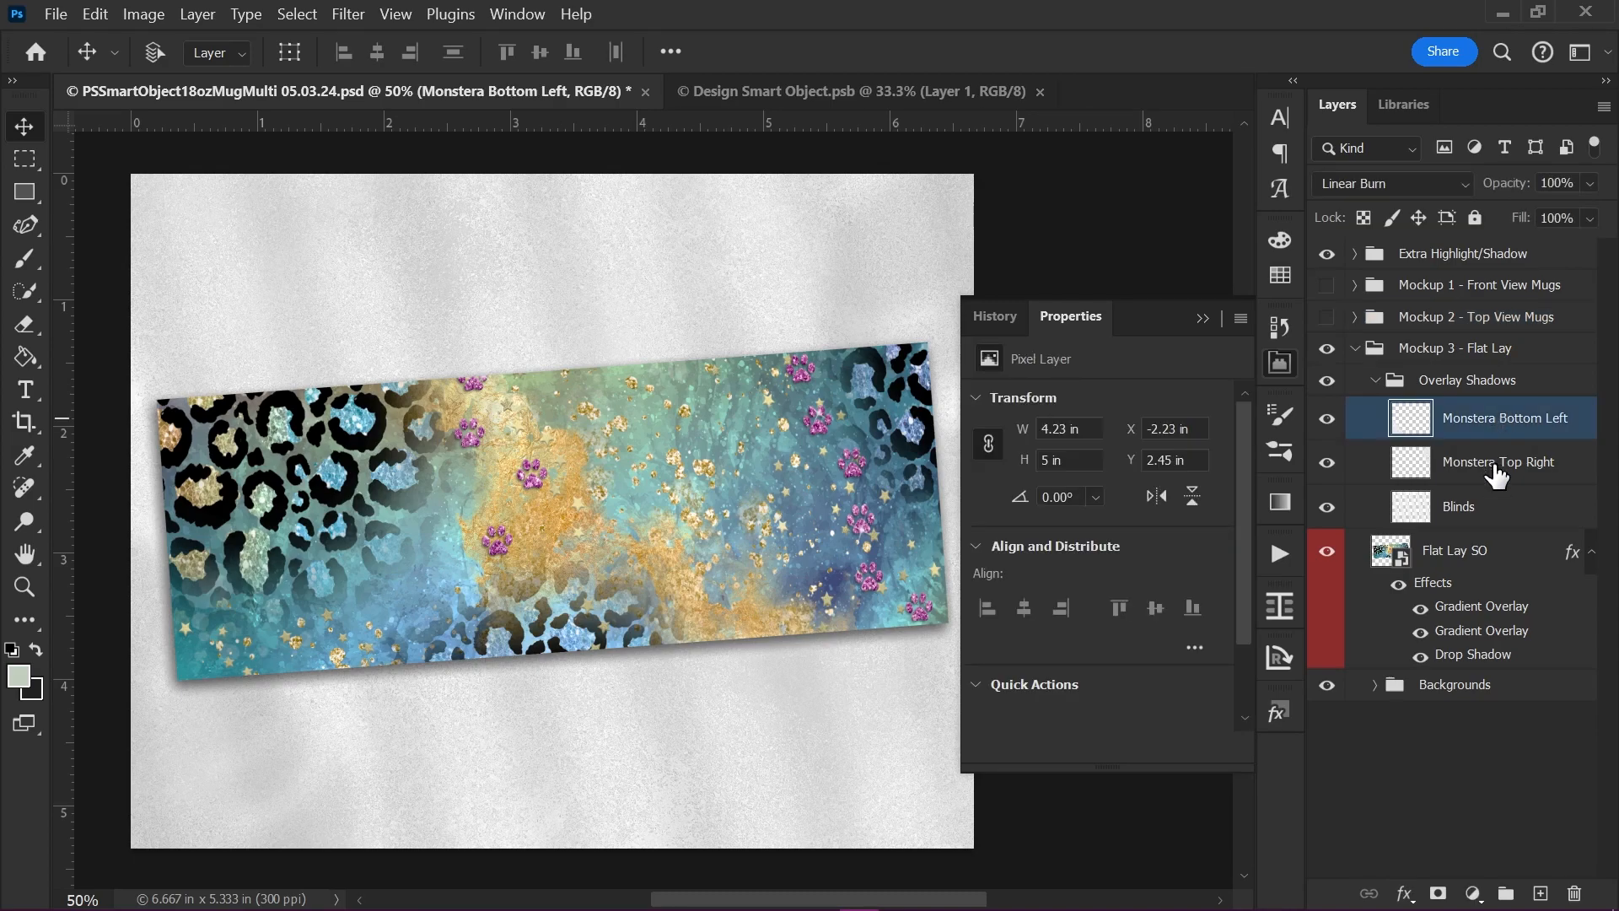
click(1498, 474)
click(1485, 513)
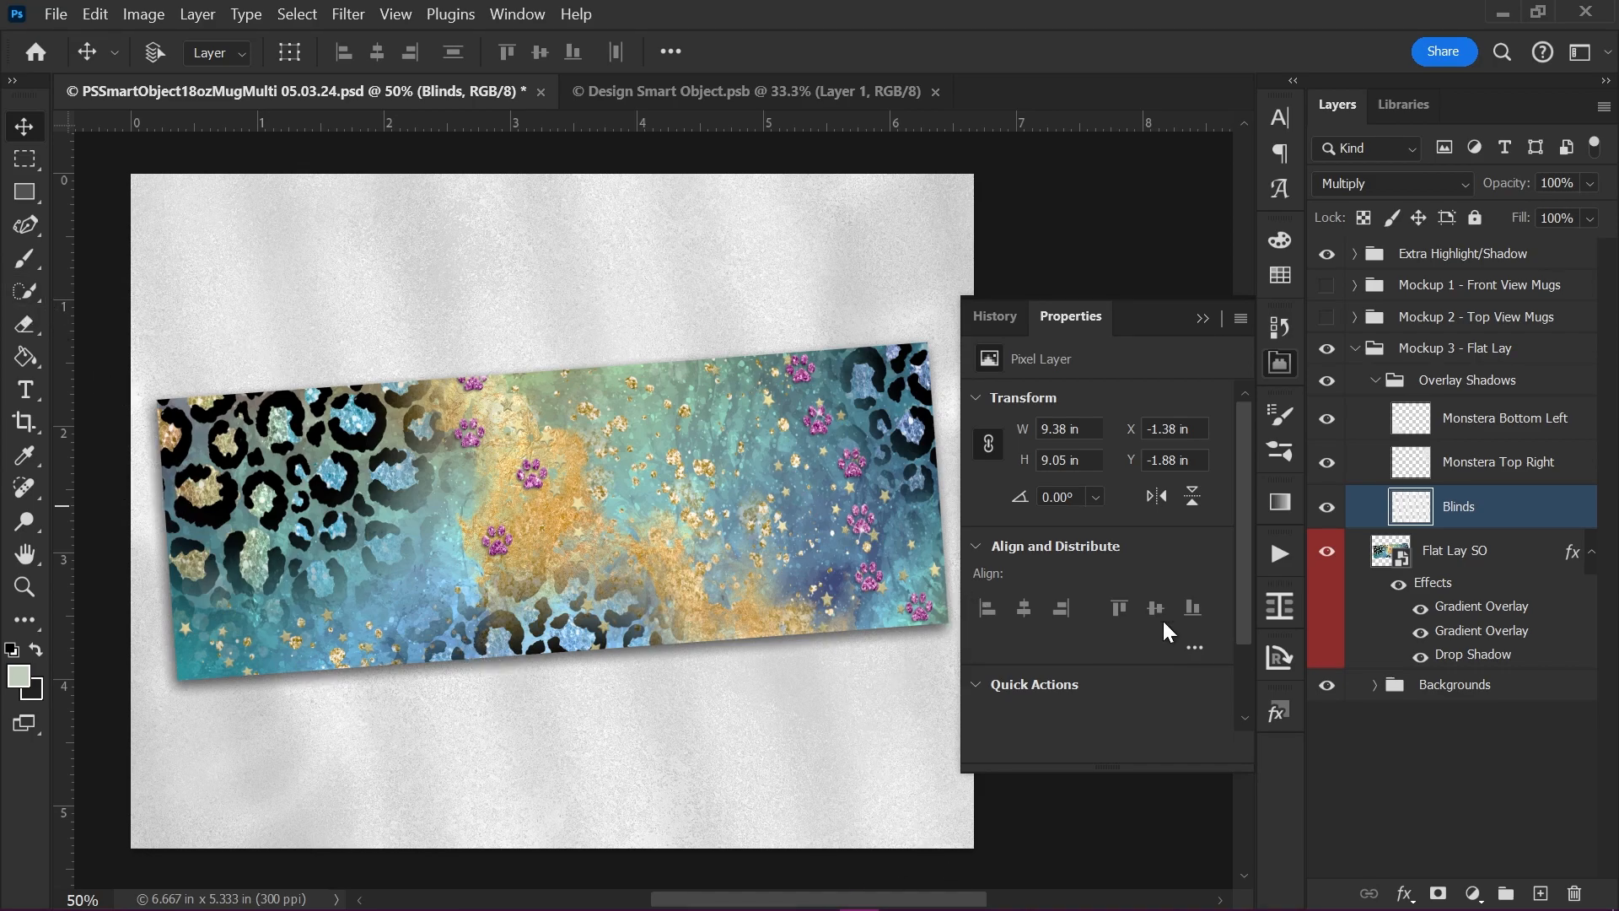
click(1499, 472)
Step: Duplicate the Monstera Bottom Left overlay shadow layer and delete the copy
click(1498, 430)
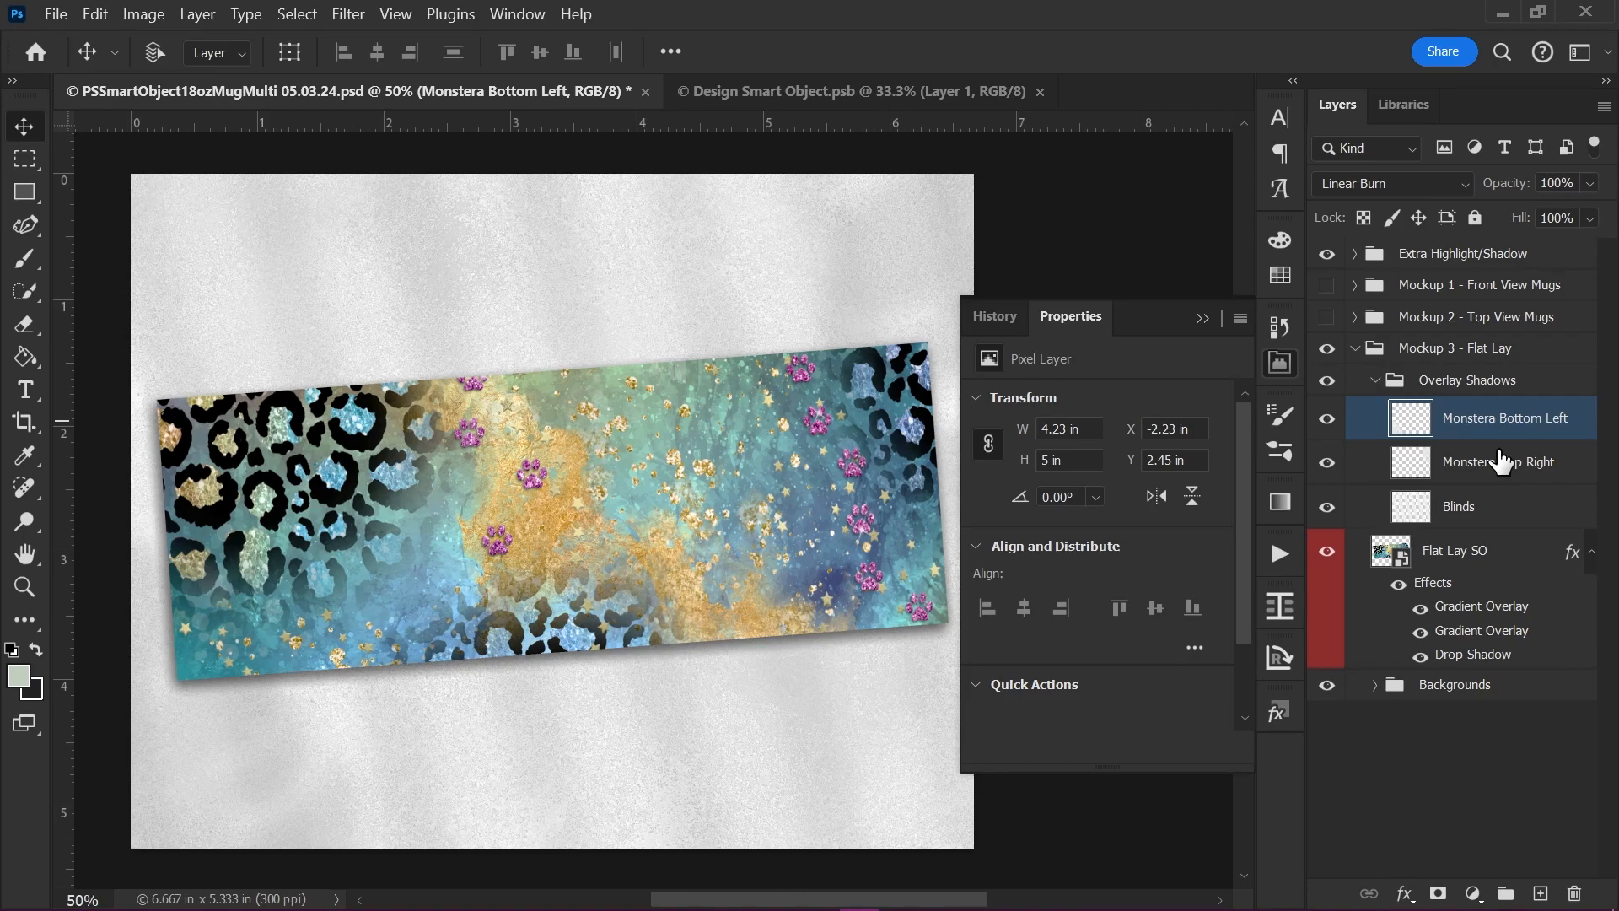
key(ctrl+j)
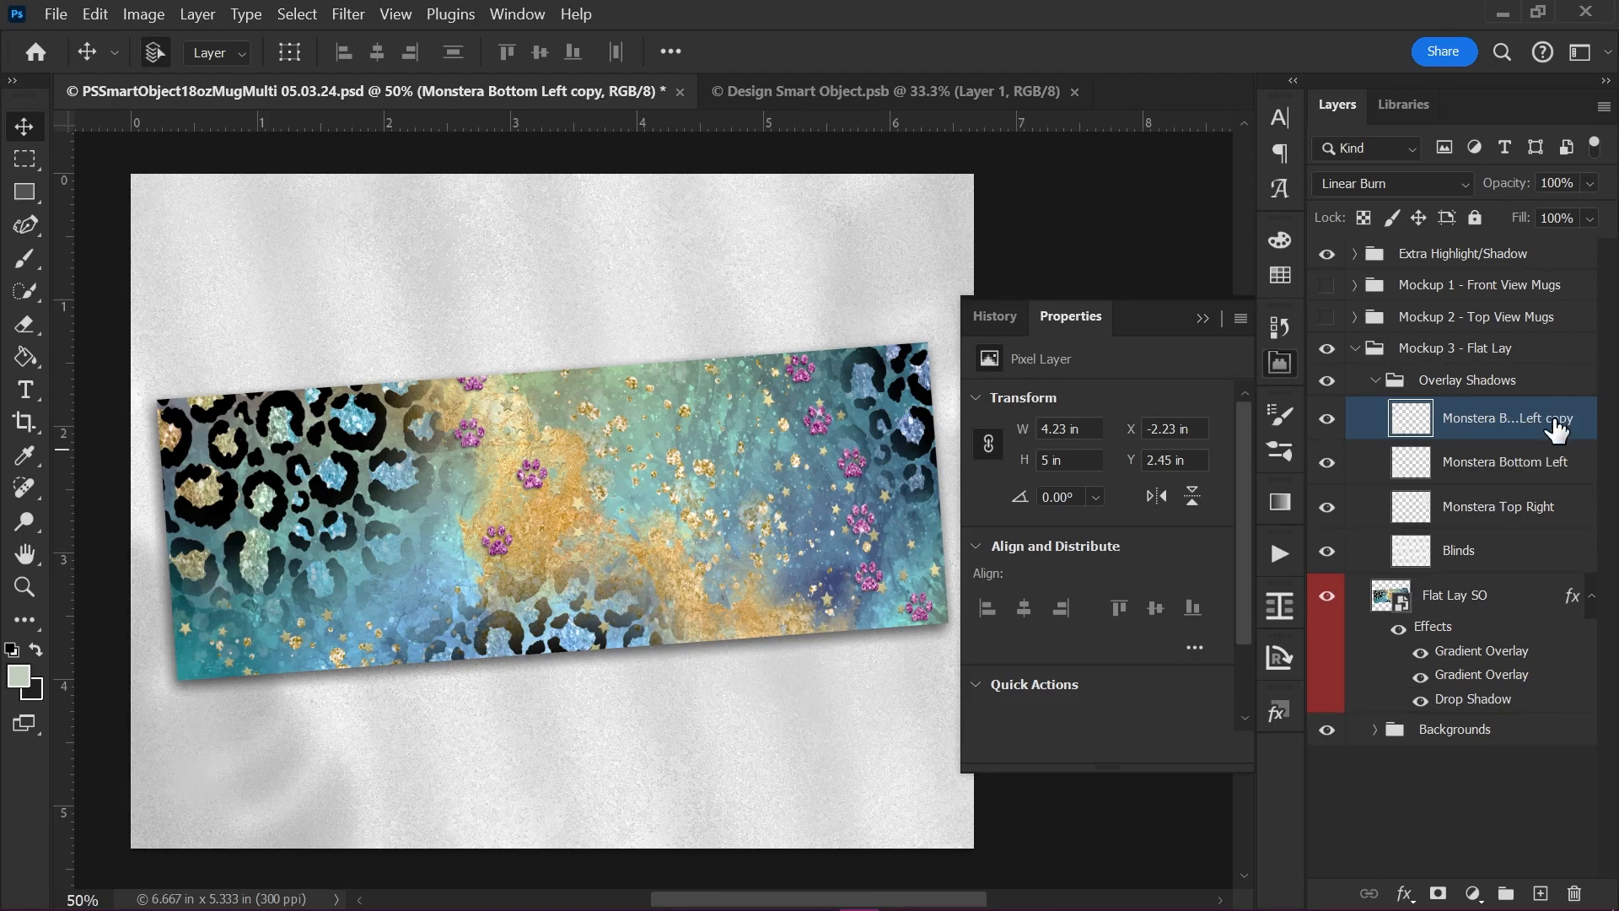
key(Delete)
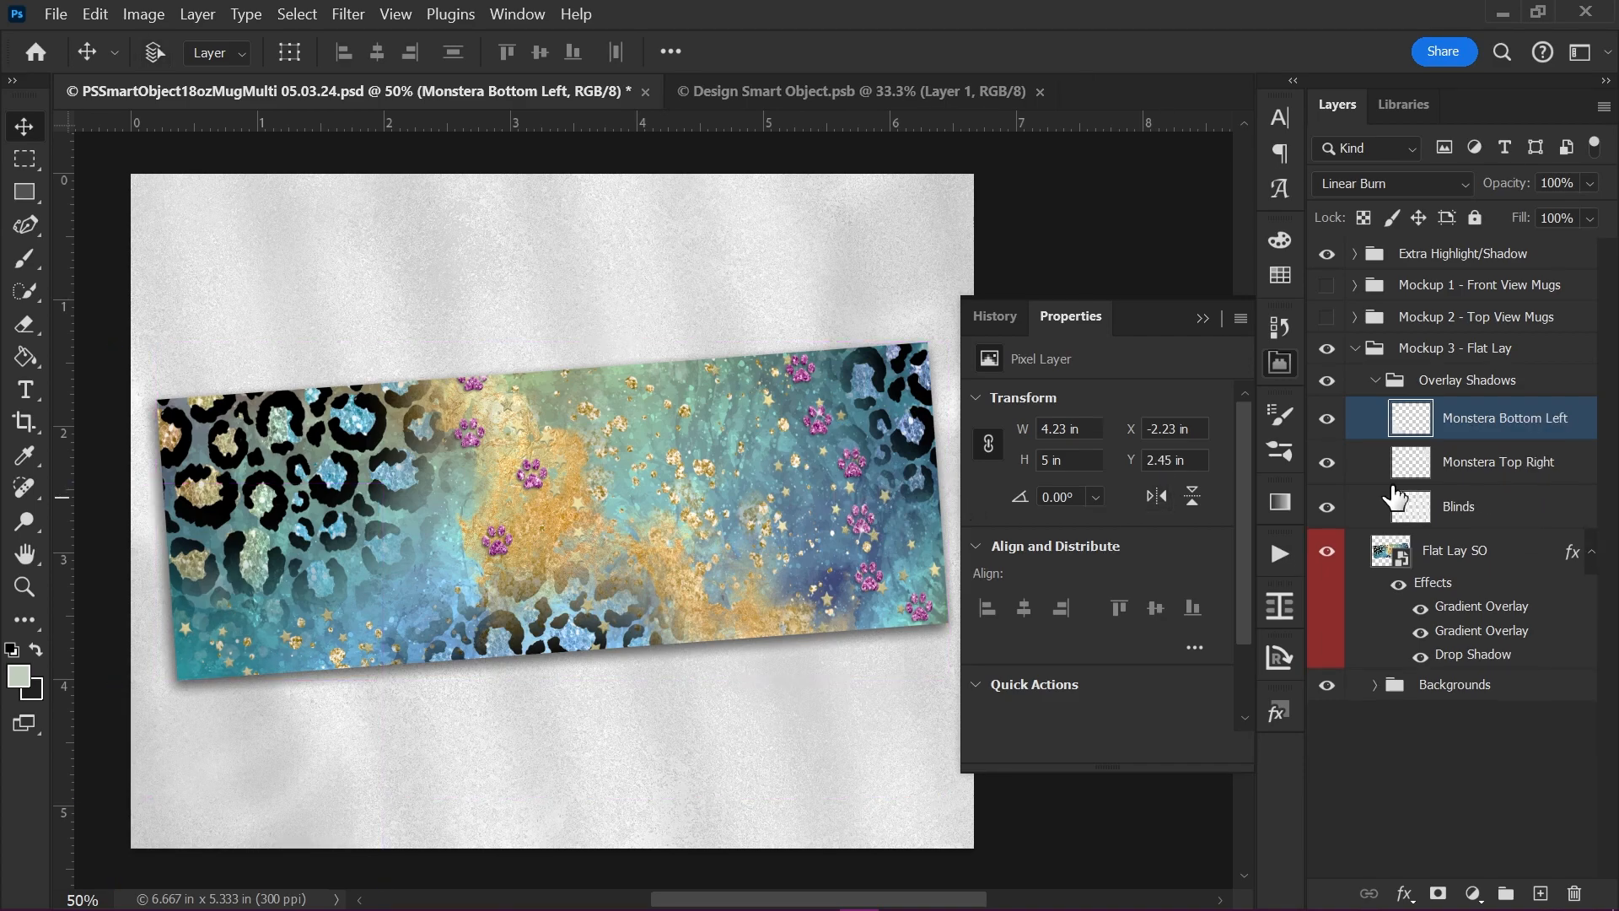
Step: Put away the layer properties and collapse the Overlay Shadows and Mockup 3 - Flat Lay groups
click(1202, 318)
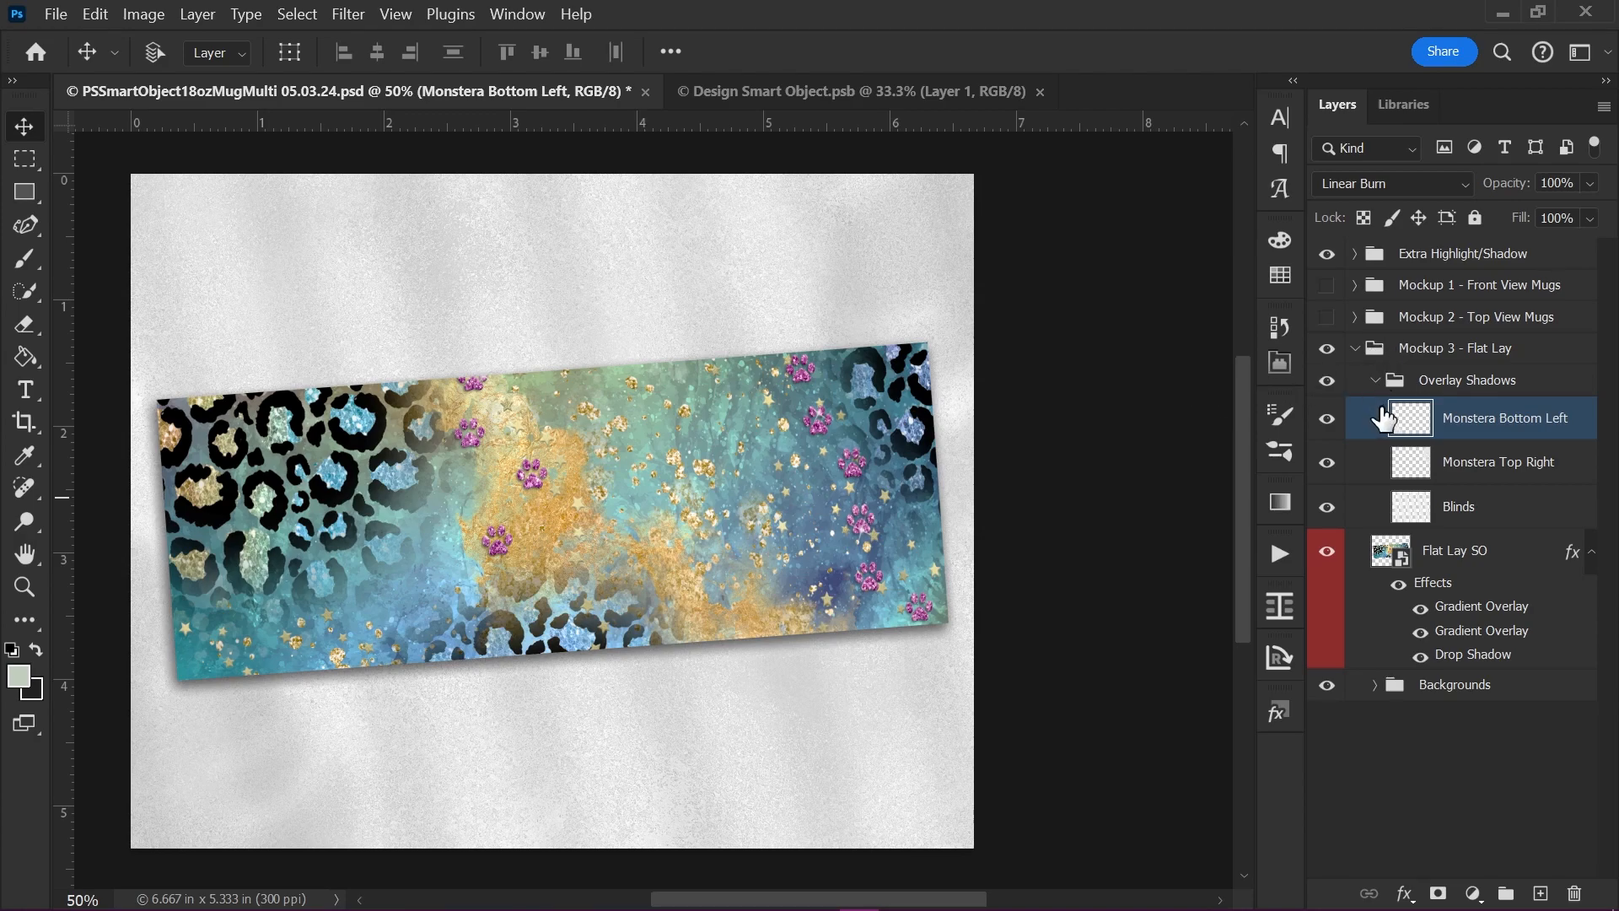
click(1380, 361)
click(1375, 380)
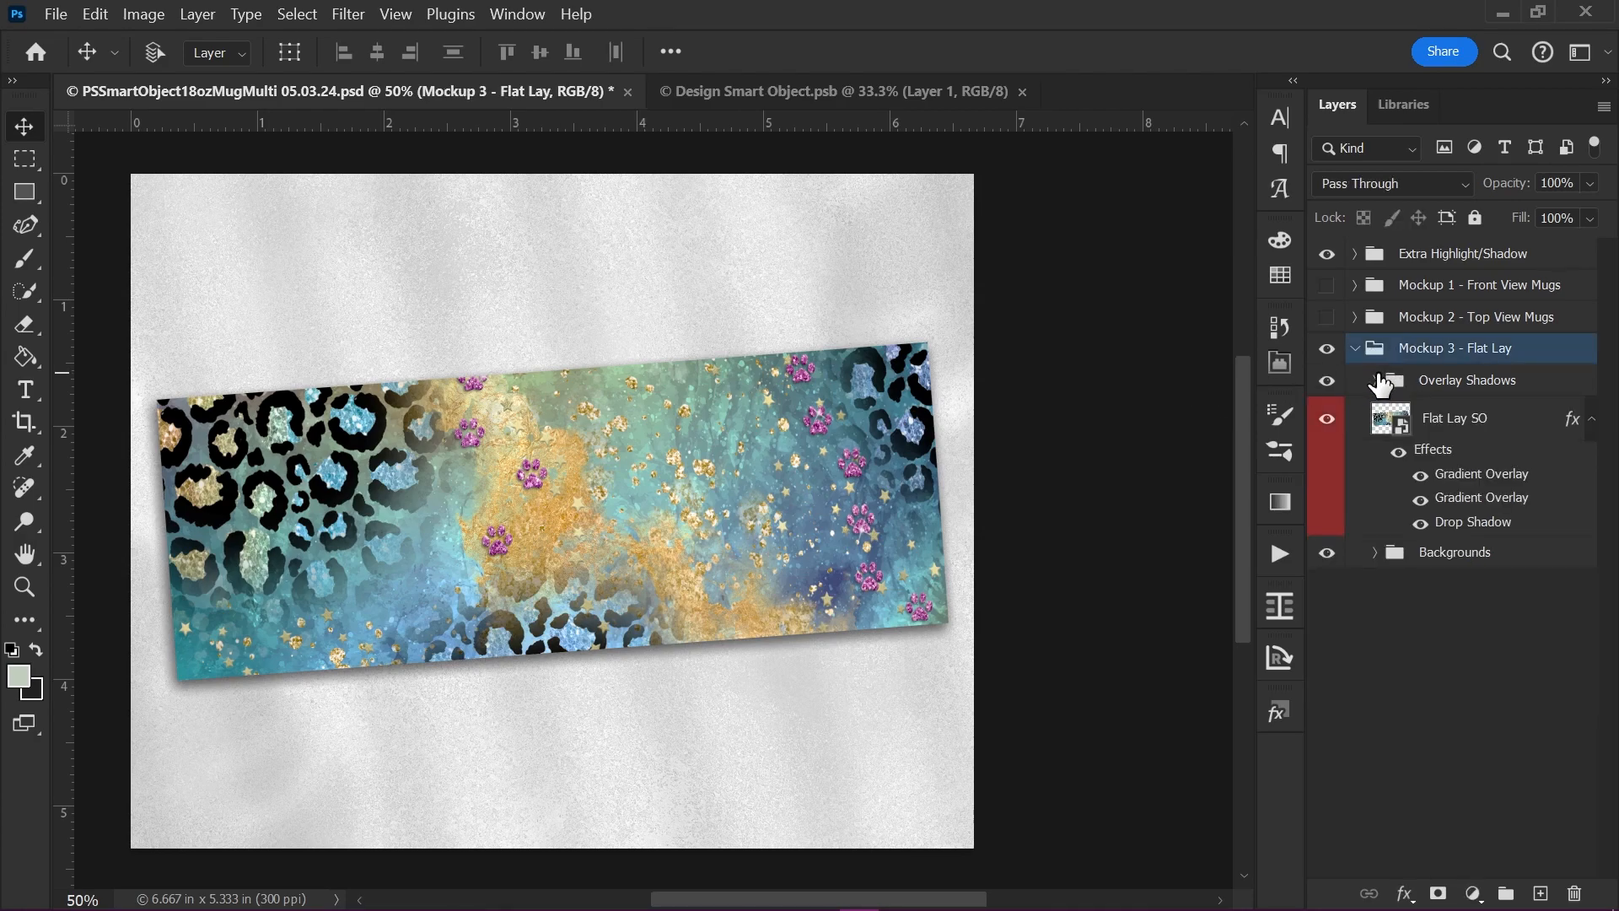
click(1356, 351)
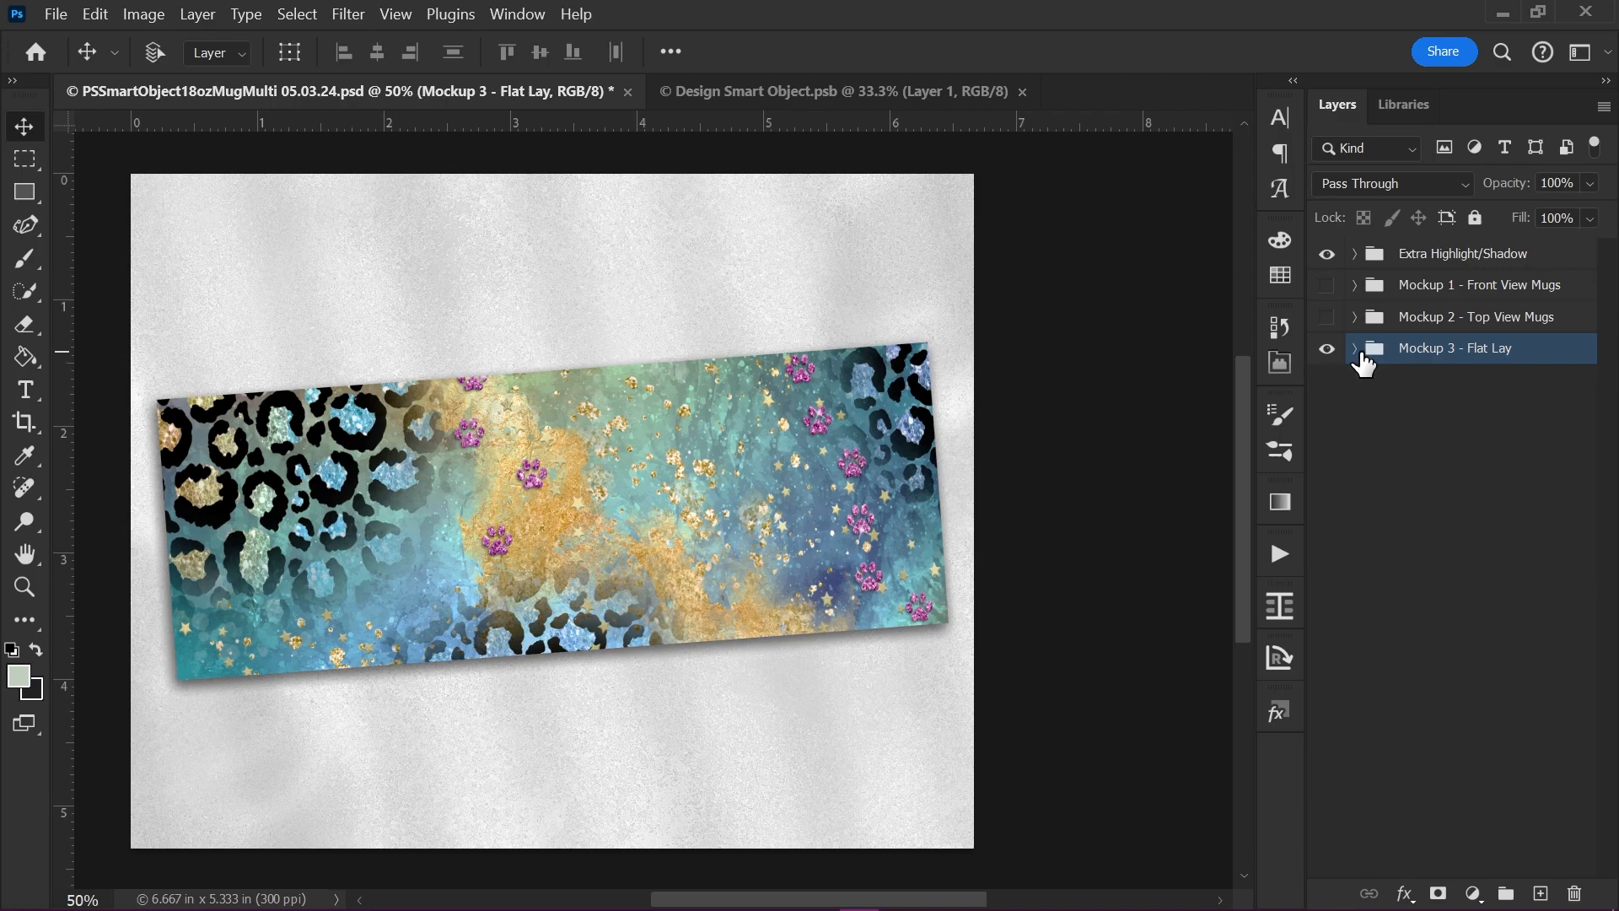
Step: Show the Mockup 1 and Mockup 2 groups, hide Extra Highlight/Shadow, and expand Mockup 1 - Front View Mugs
click(1326, 285)
click(1326, 317)
click(1327, 254)
click(1340, 286)
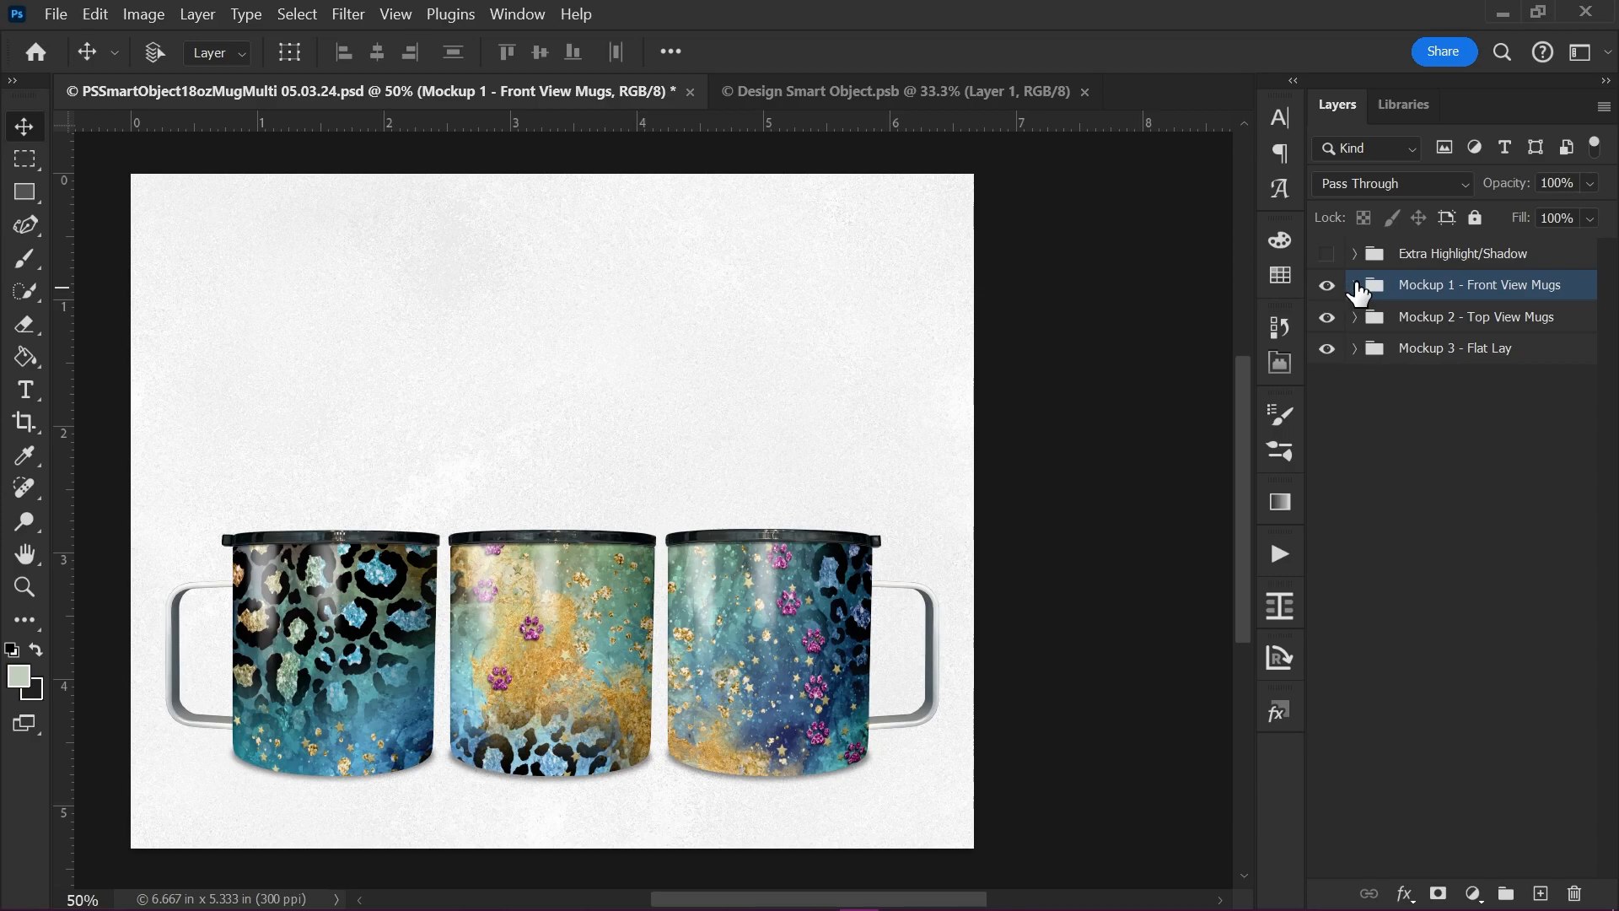
click(1354, 285)
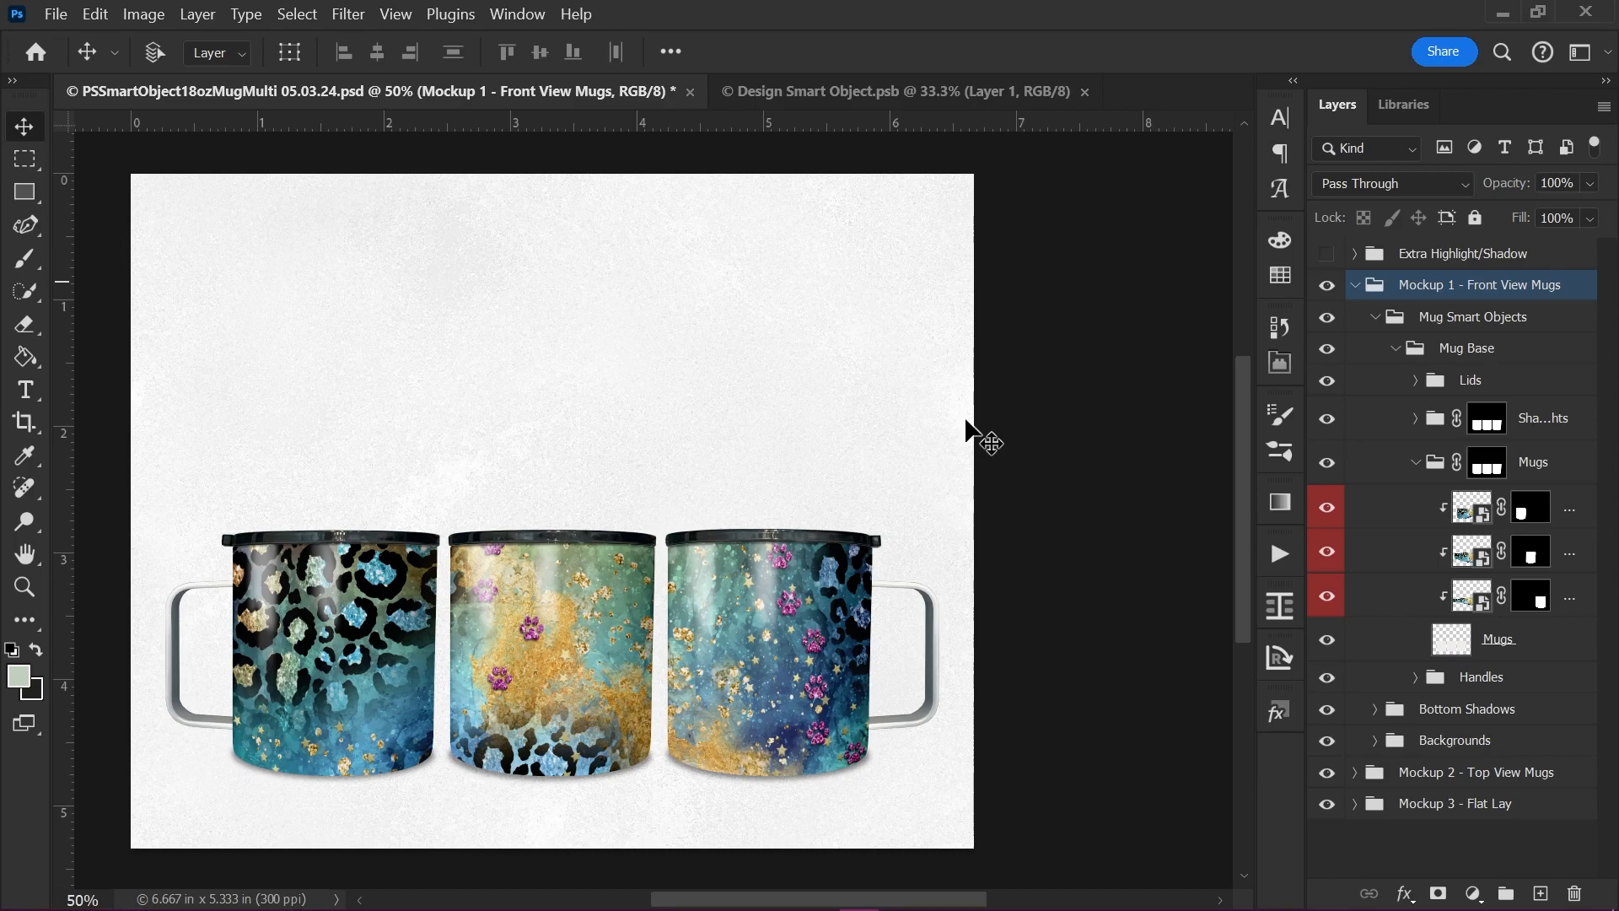
Step: Delete the leopard design layer from Design Smart Object.psb, then save and close it so the mugs update to blank
click(892, 93)
key(Delete)
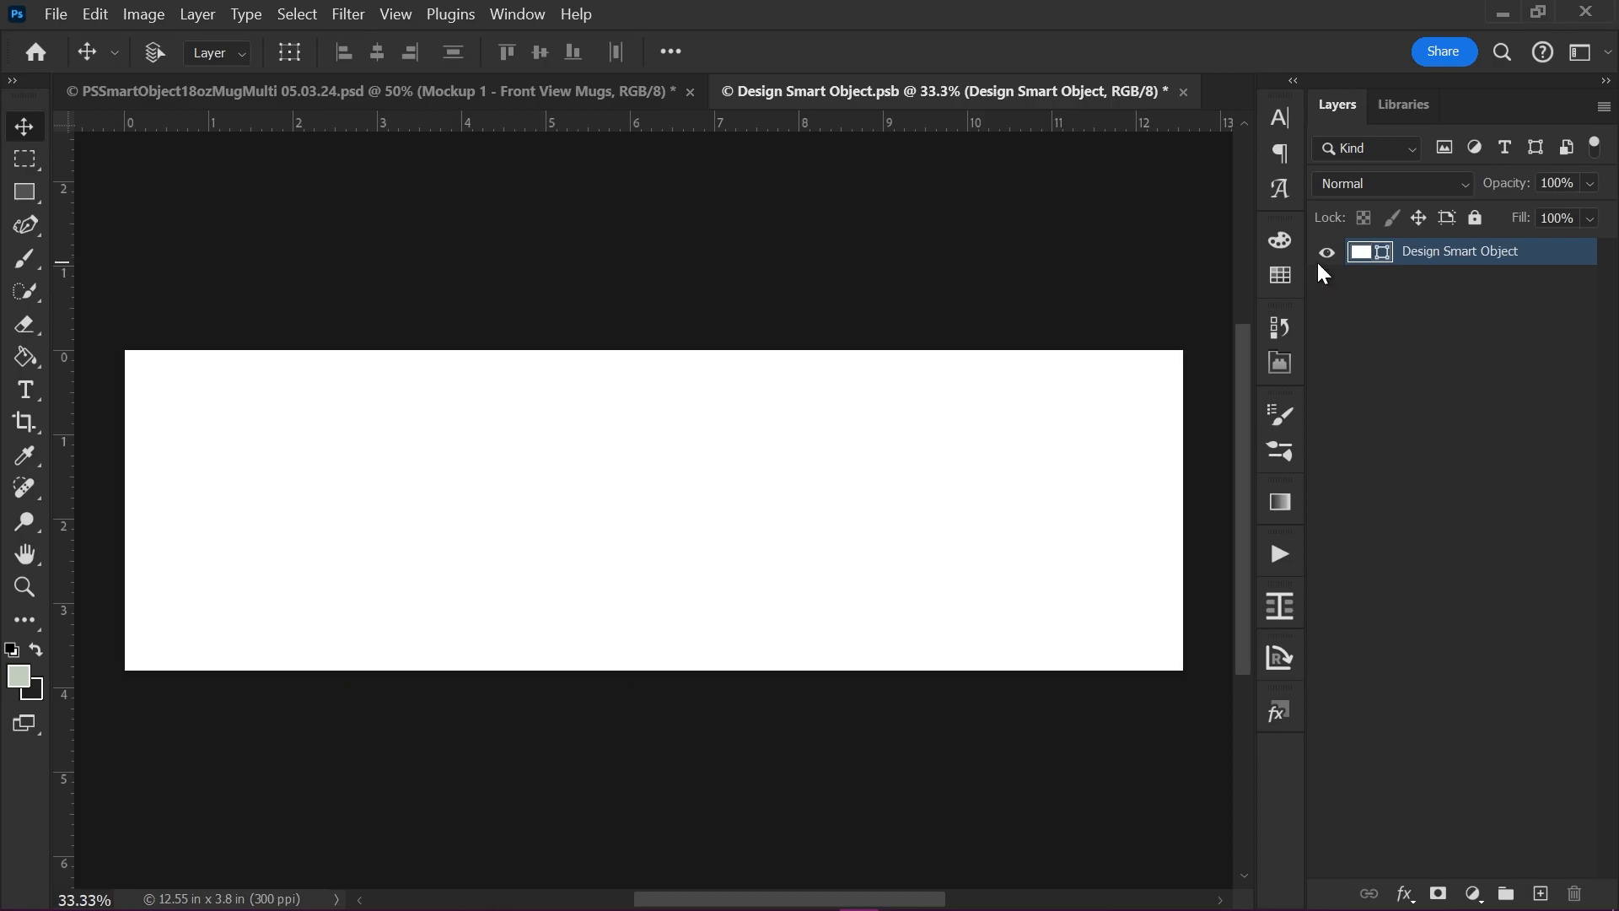
key(ctrl+s)
click(1170, 91)
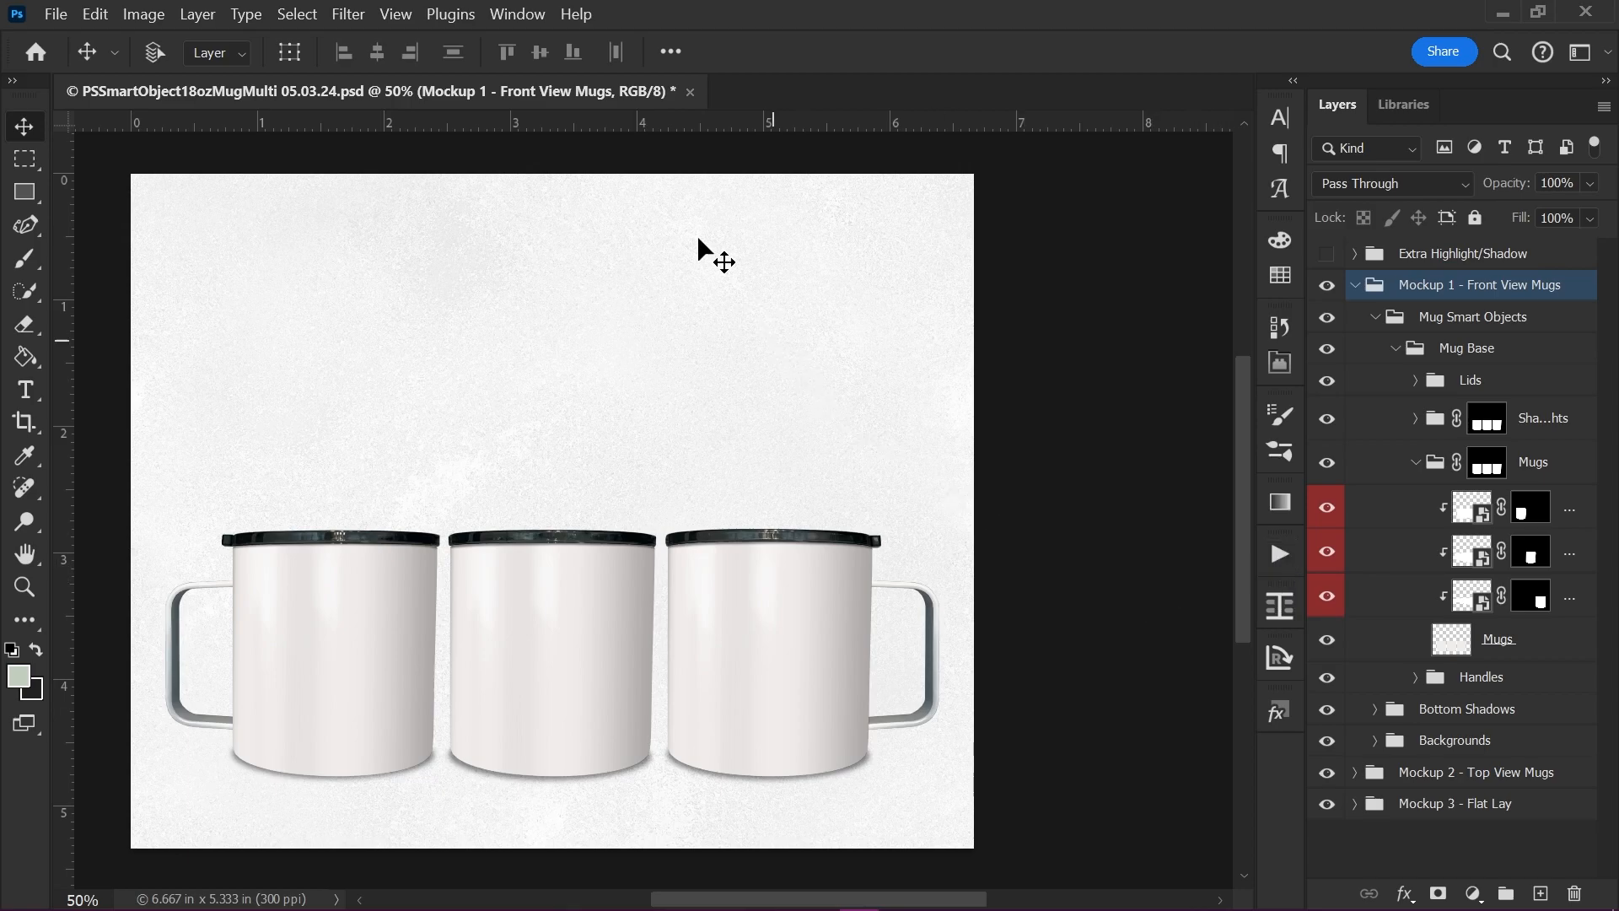
Step: Display the list of available actions, including the 18 oz Mug Mockup Actions set
click(518, 14)
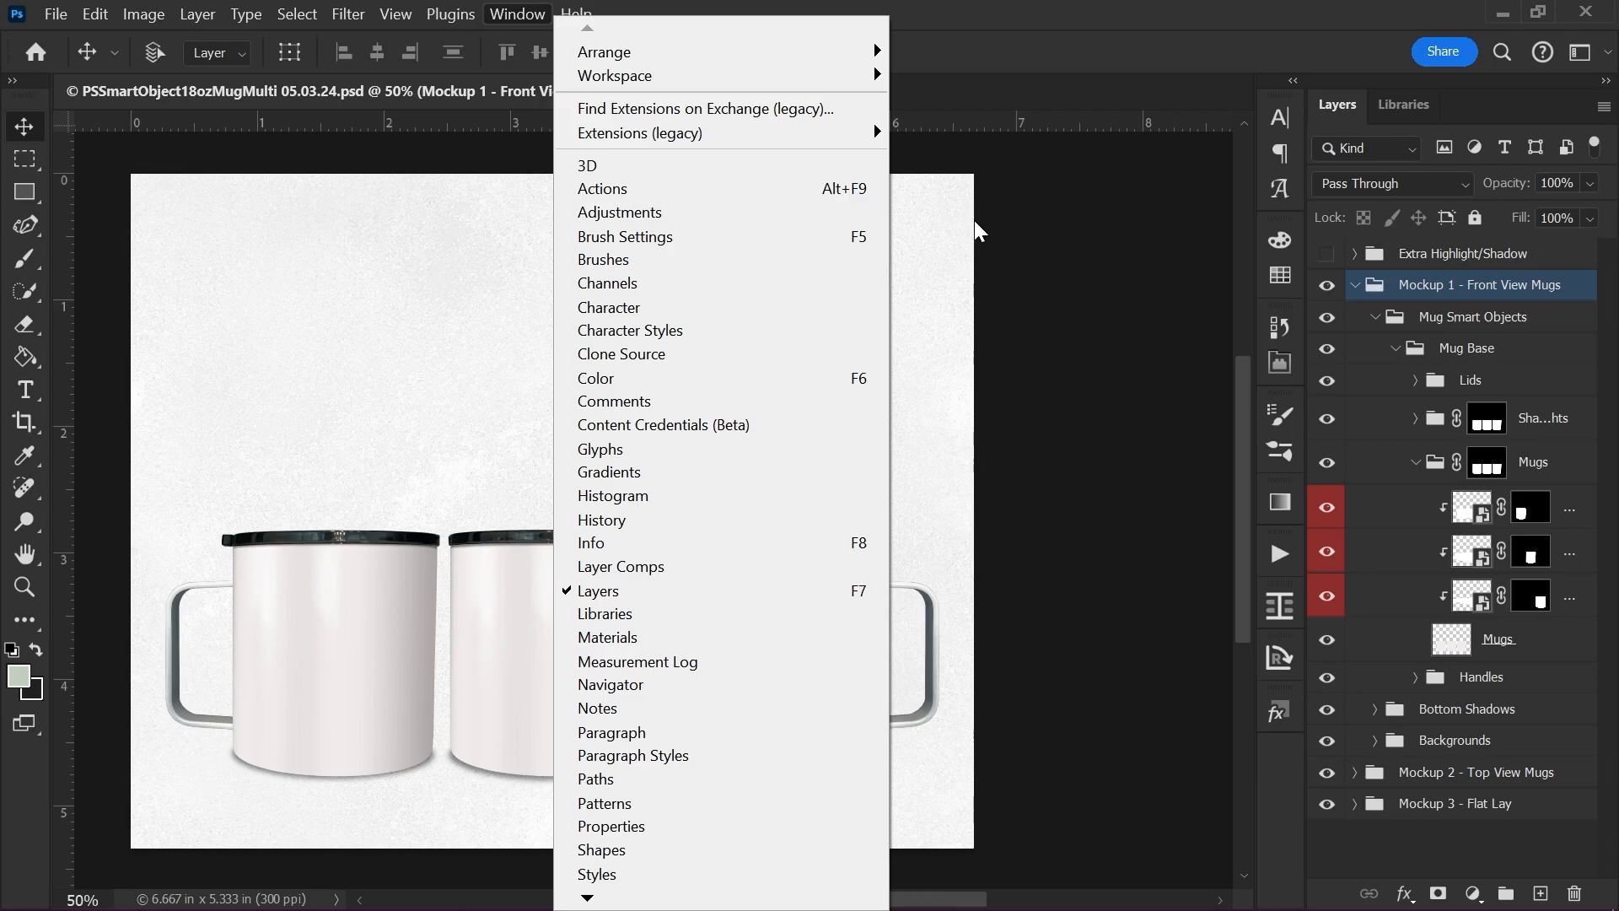
click(1176, 56)
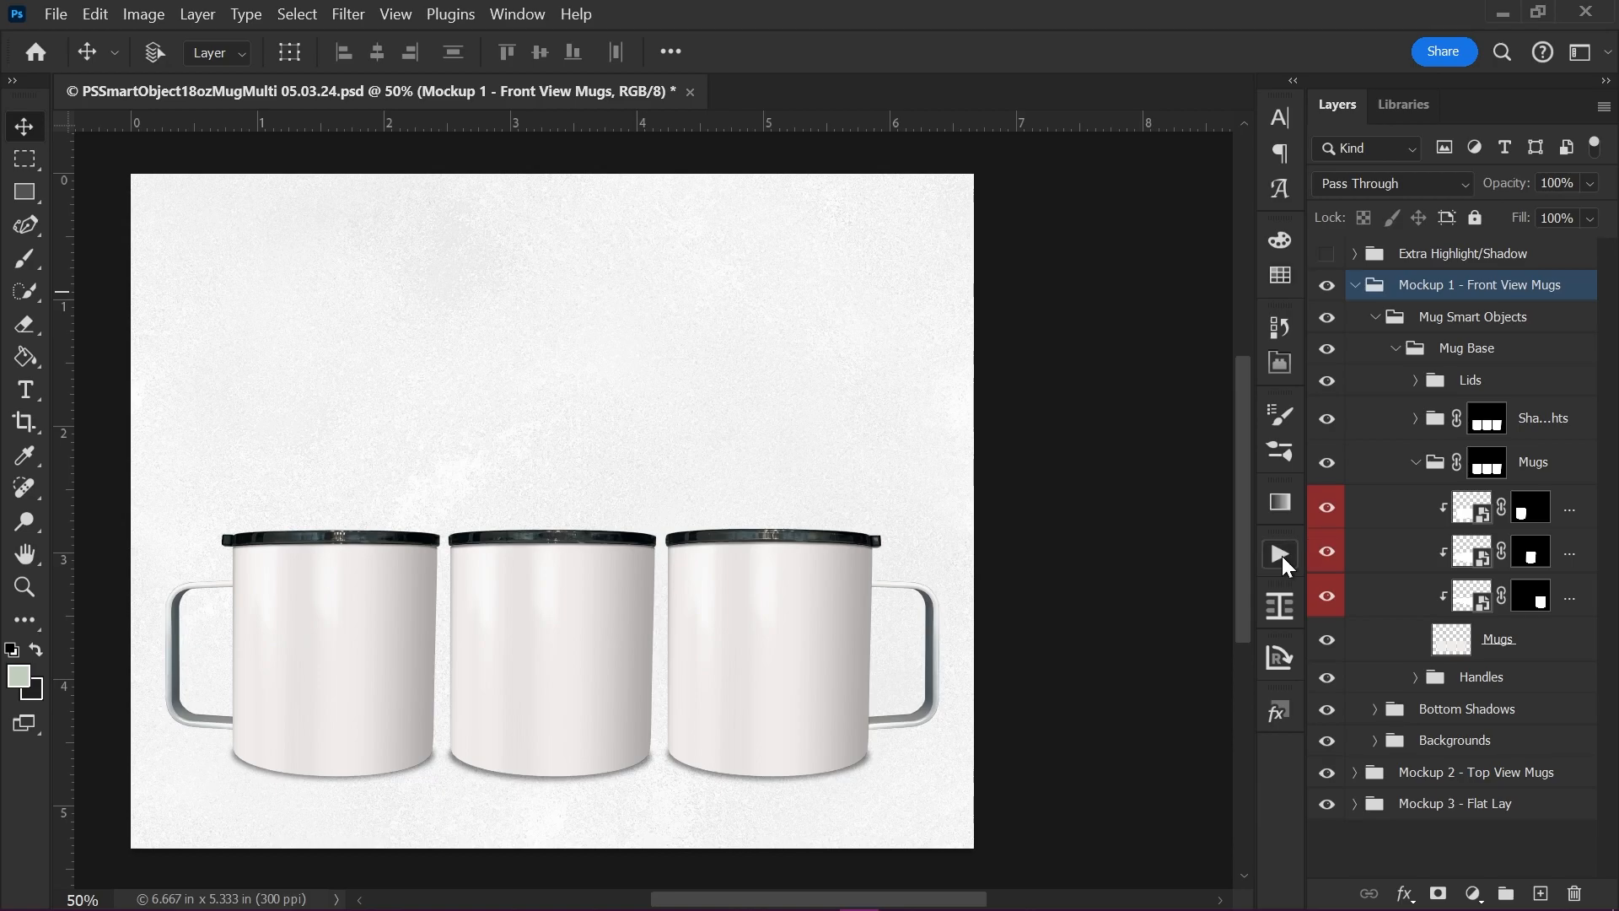
click(1280, 554)
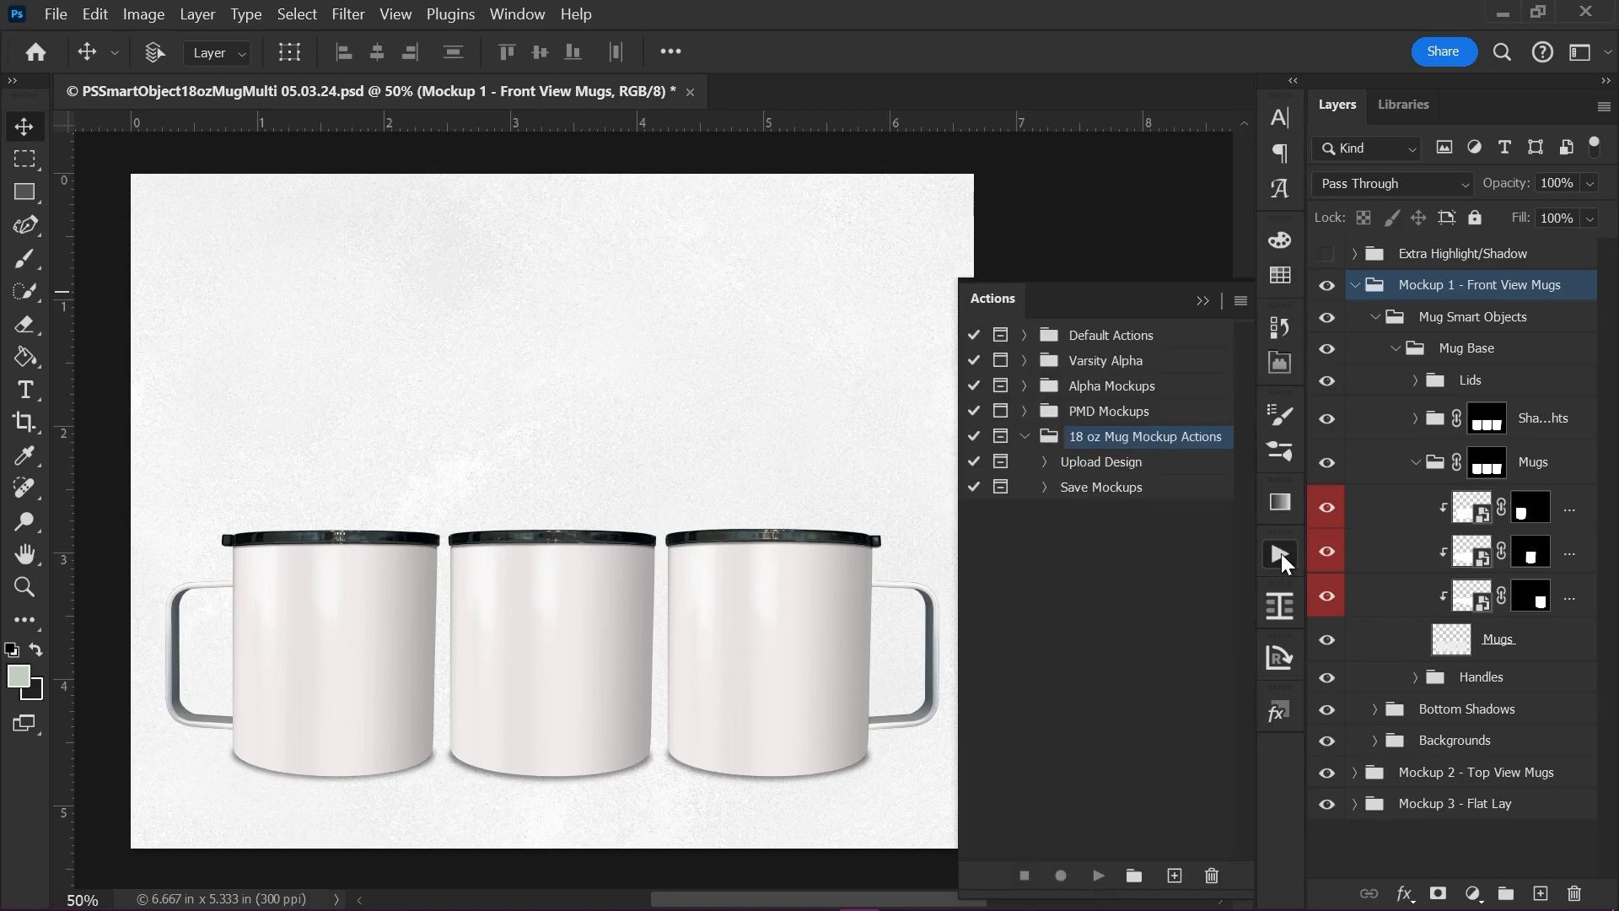
Step: Locate 18 oz Mug Mockup Actions.atn in the mockup's Actions folder through Load Actions, and leave without loading it
click(1238, 302)
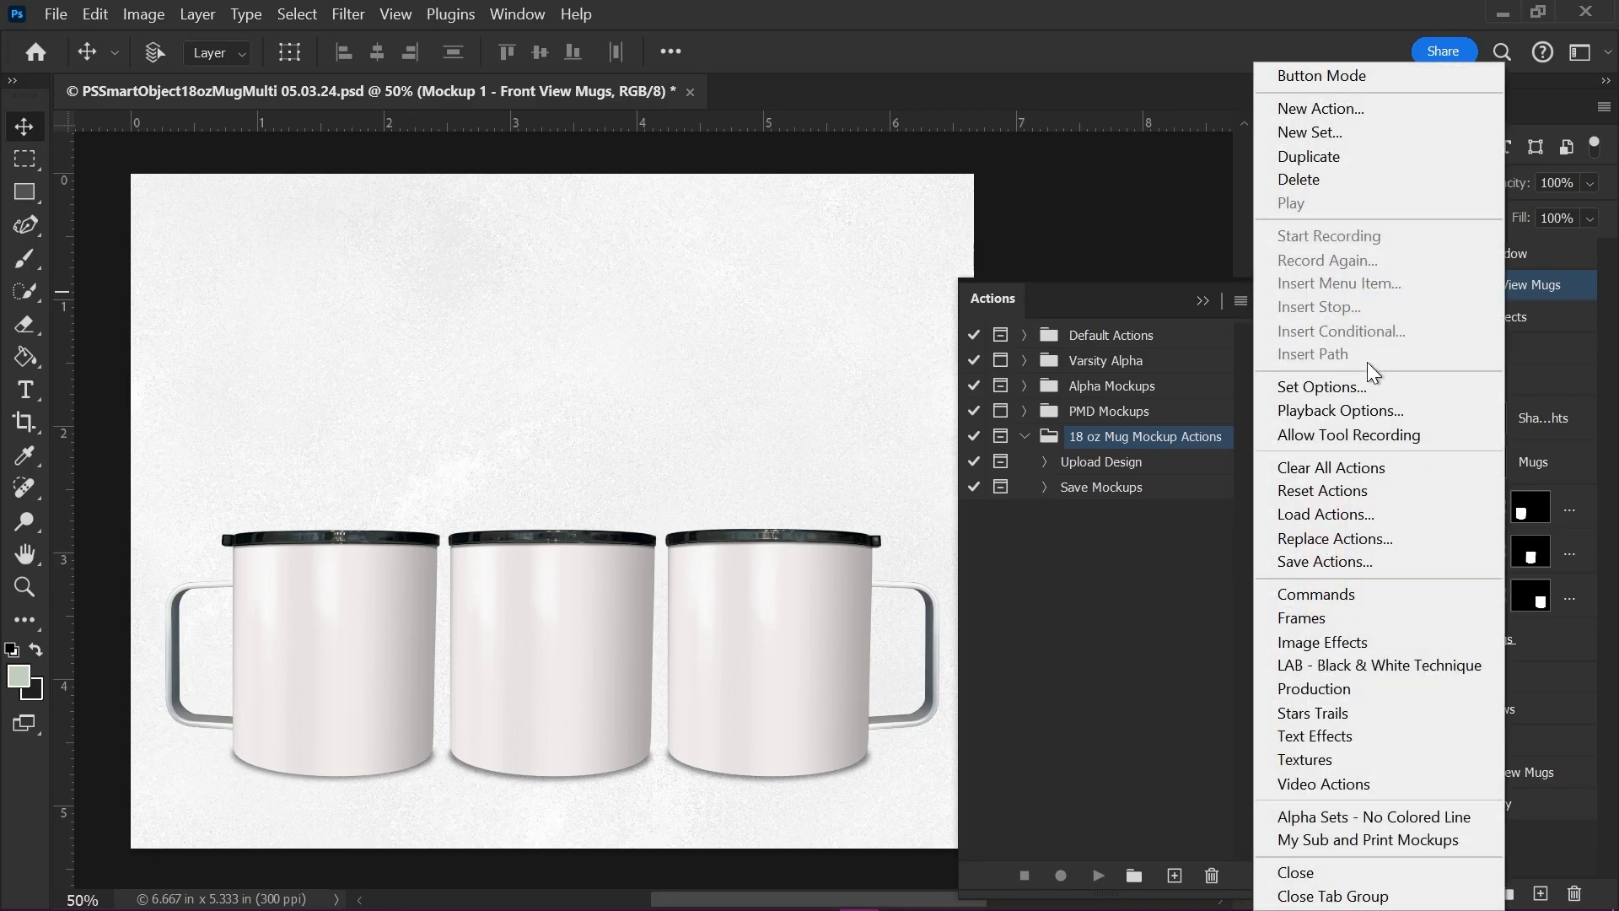
click(1346, 514)
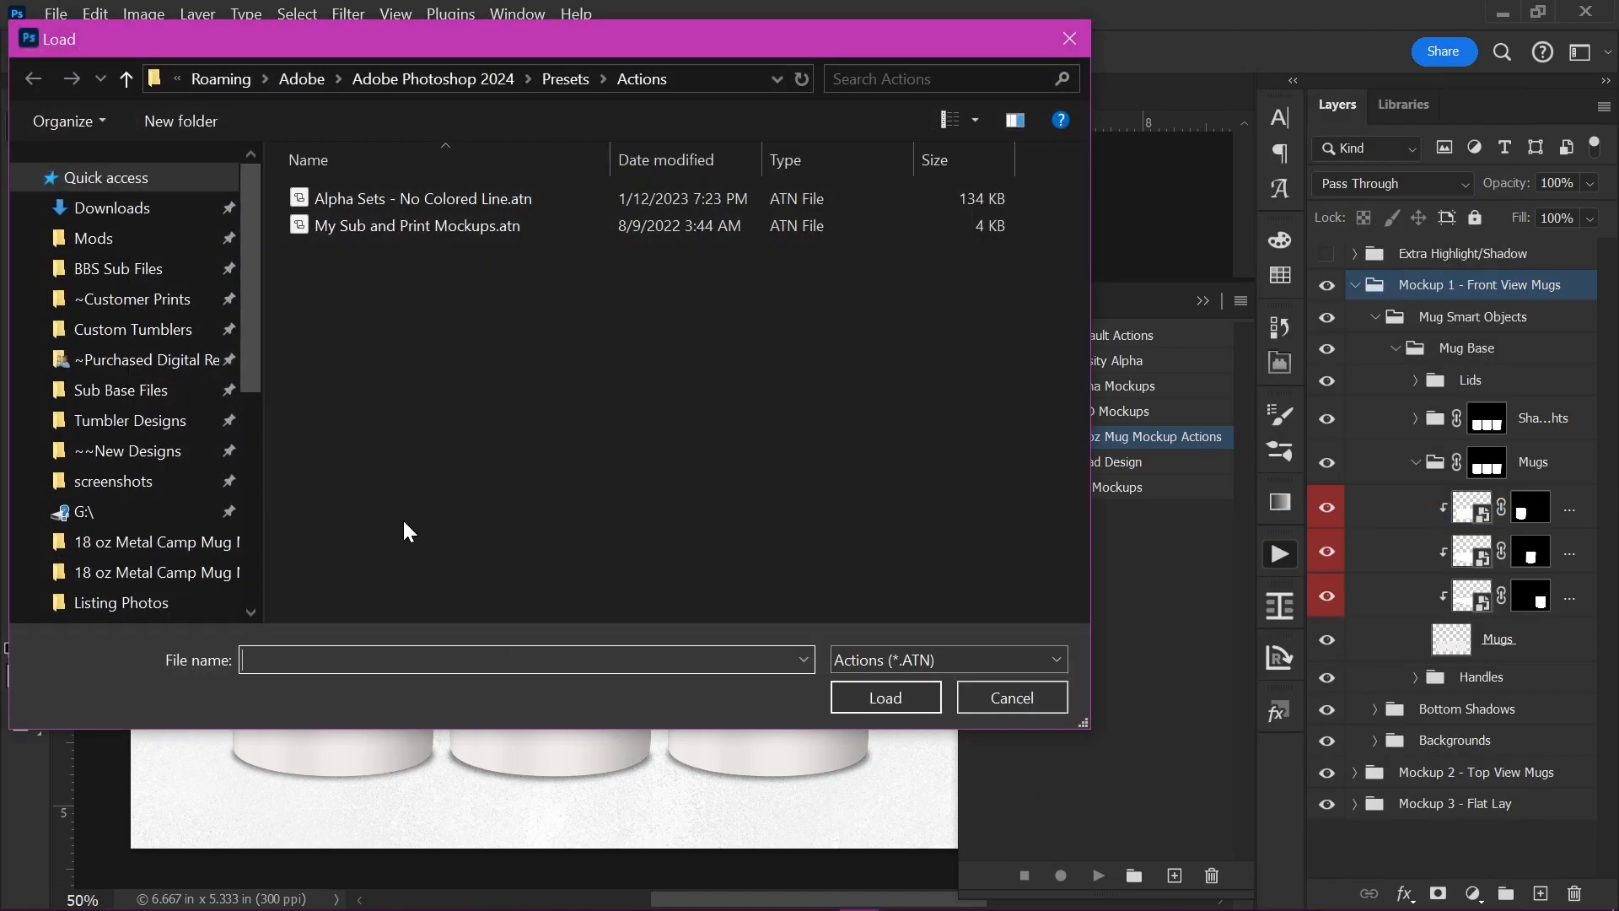
click(217, 573)
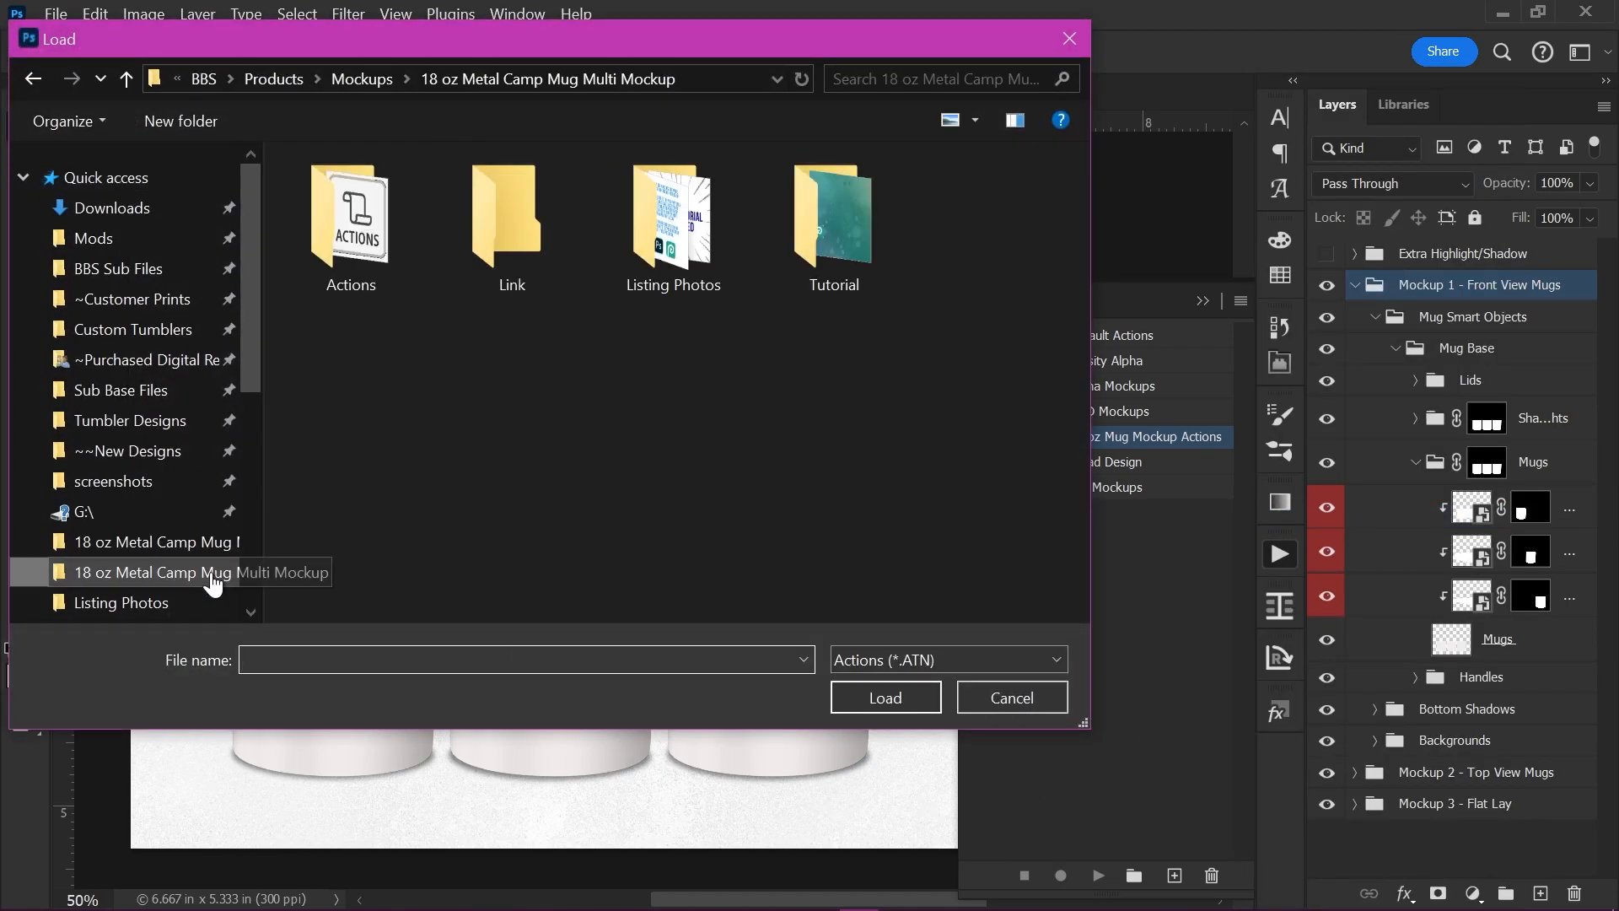
double_click(353, 285)
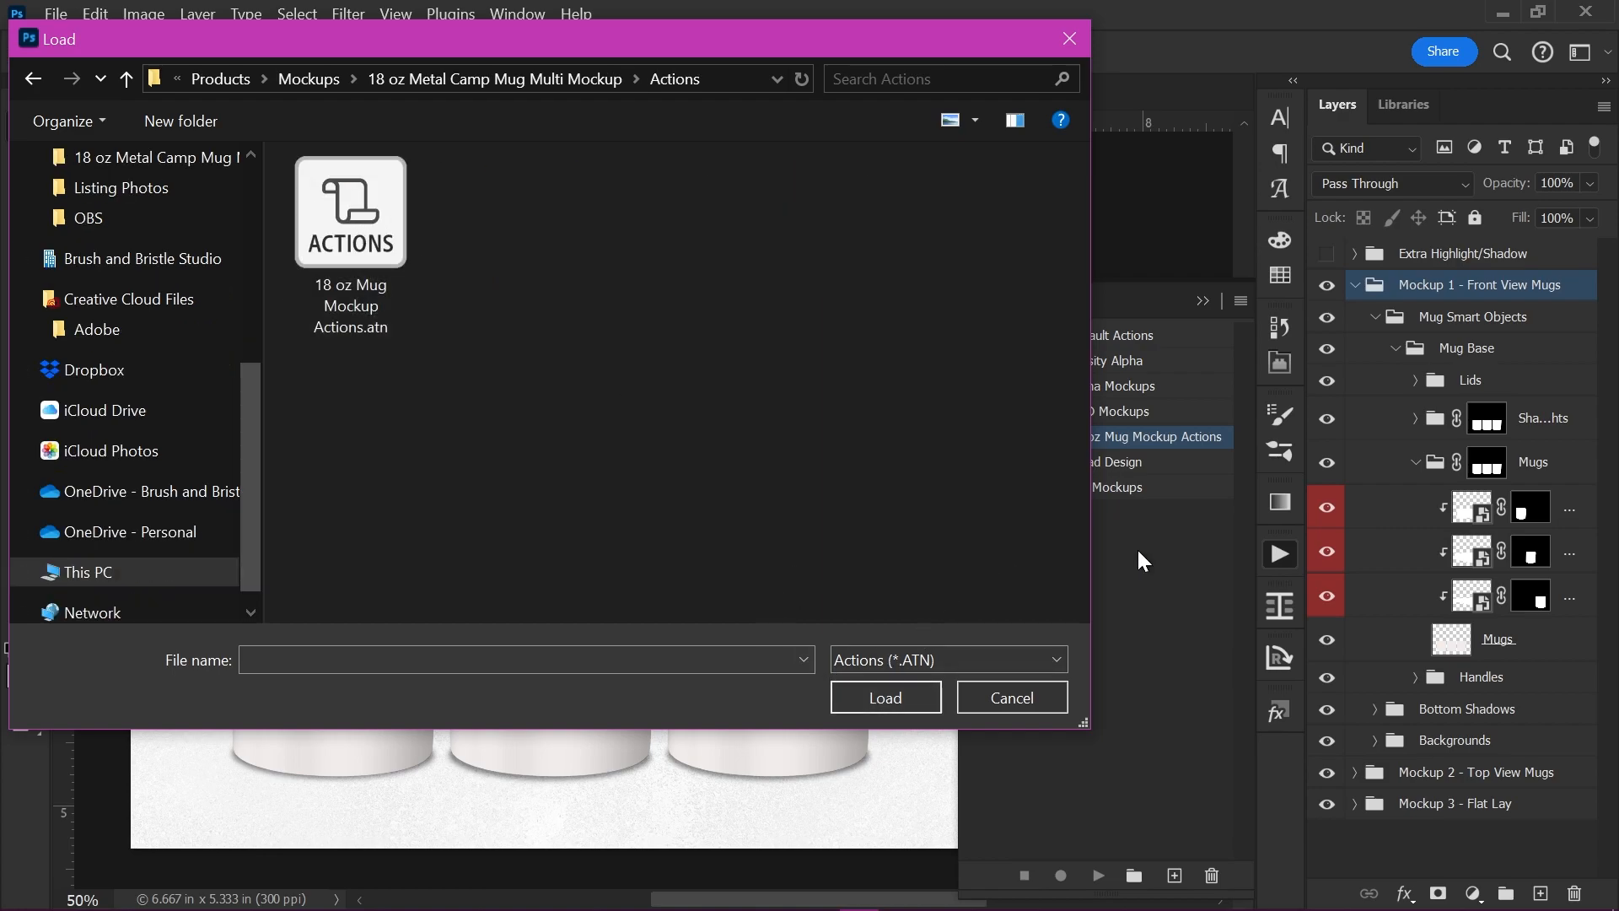
click(1069, 42)
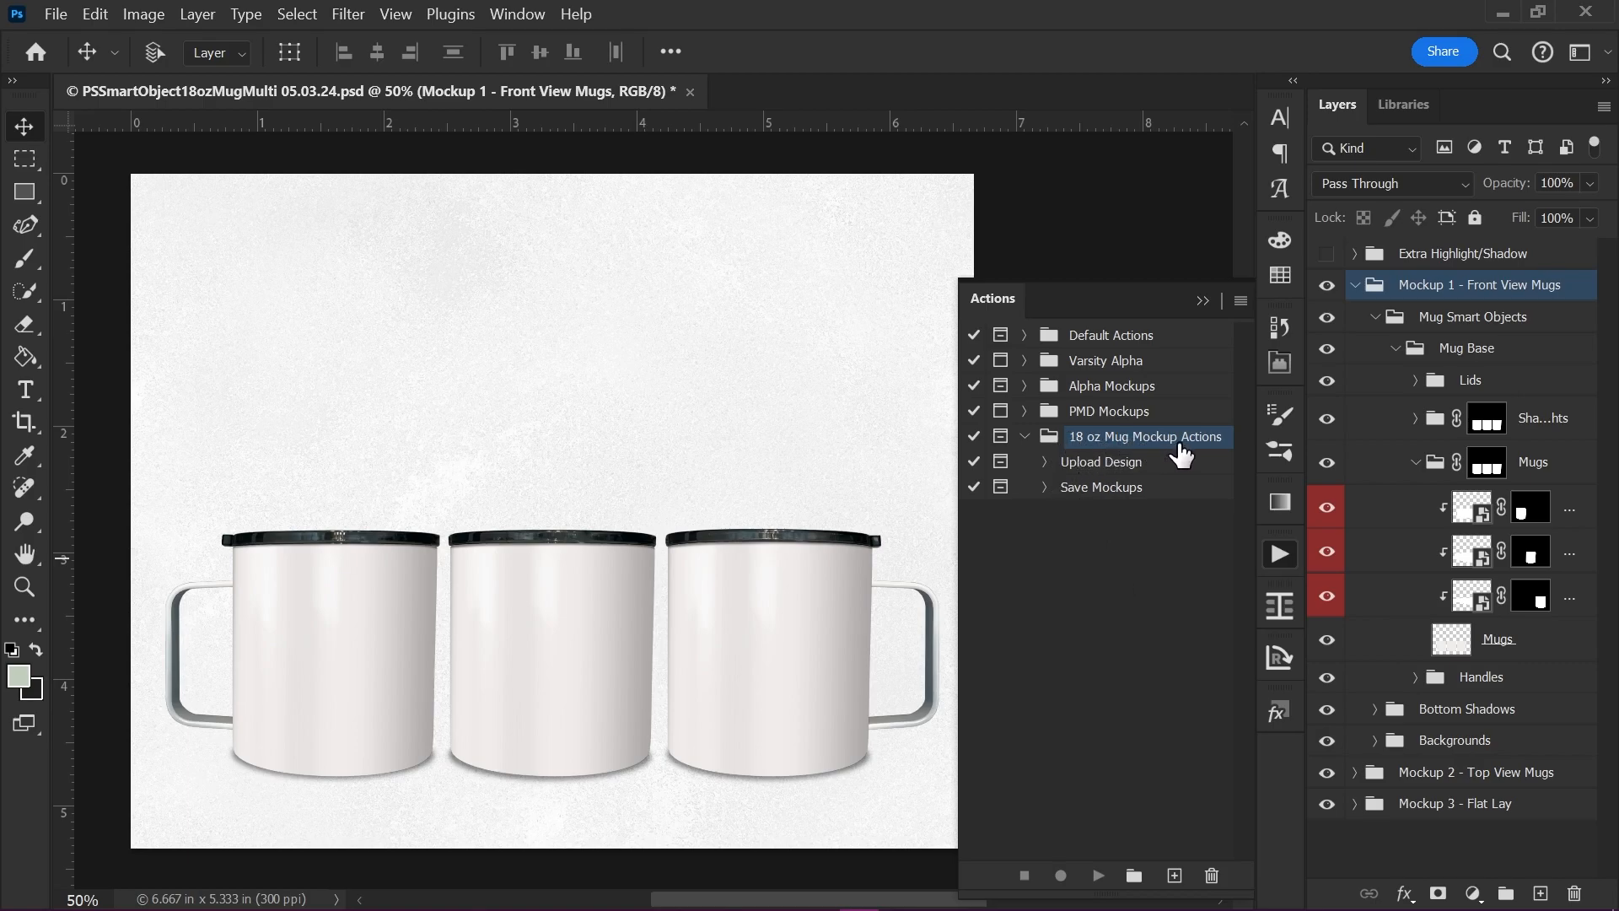
Step: Play the Upload Design action and choose Glitter Galaxy Leopard Print and Paw Prints.jpg as the design
click(1133, 468)
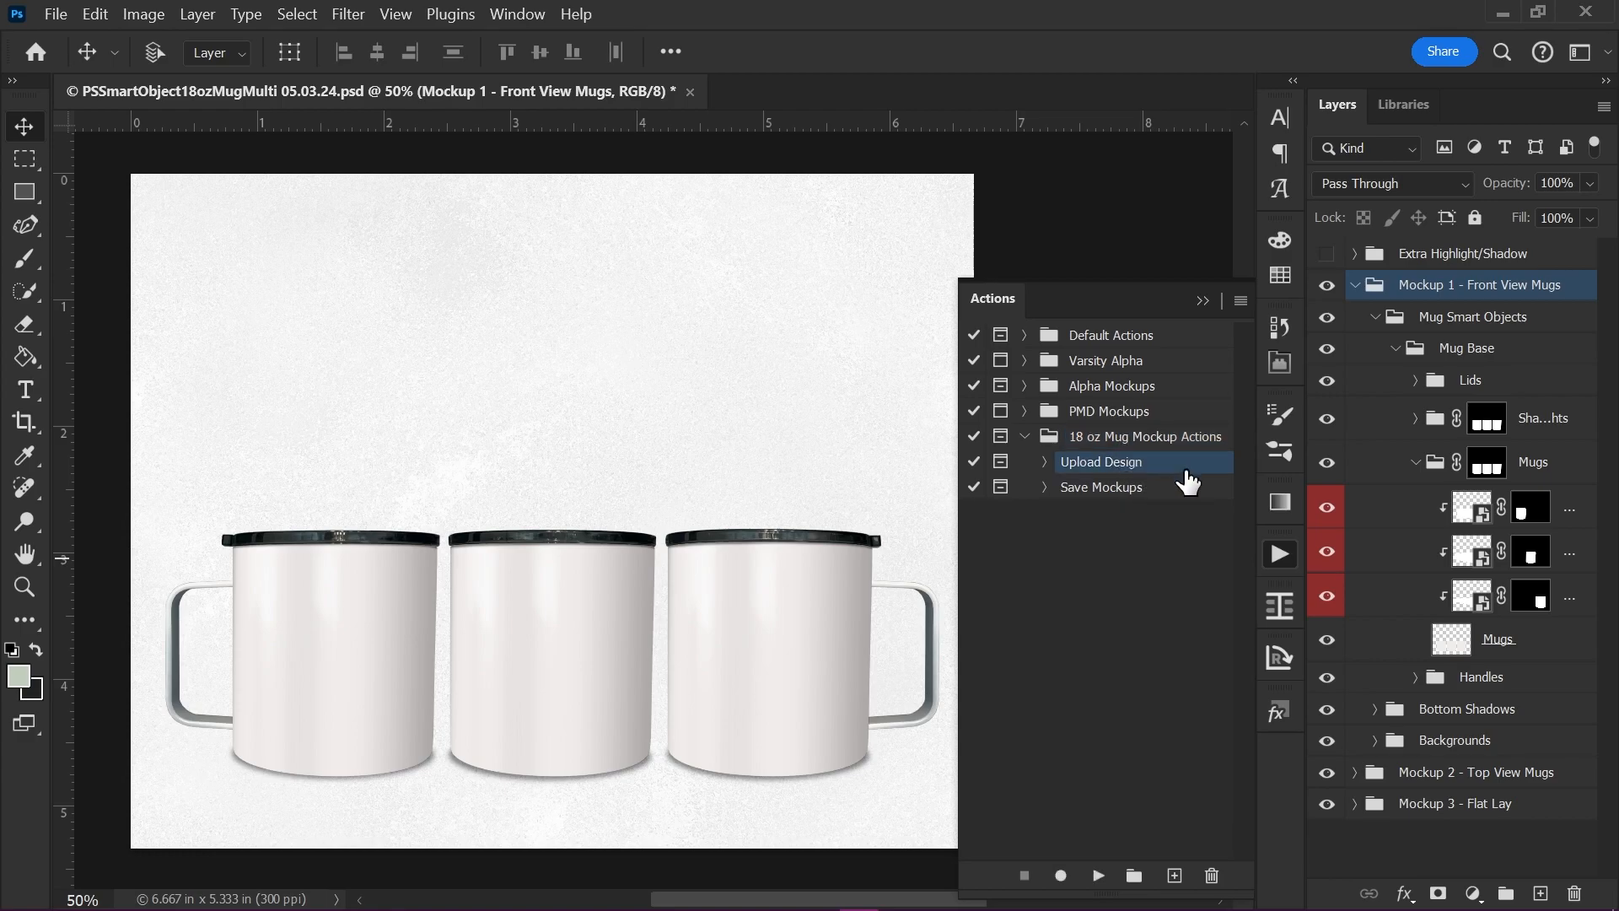
click(1129, 497)
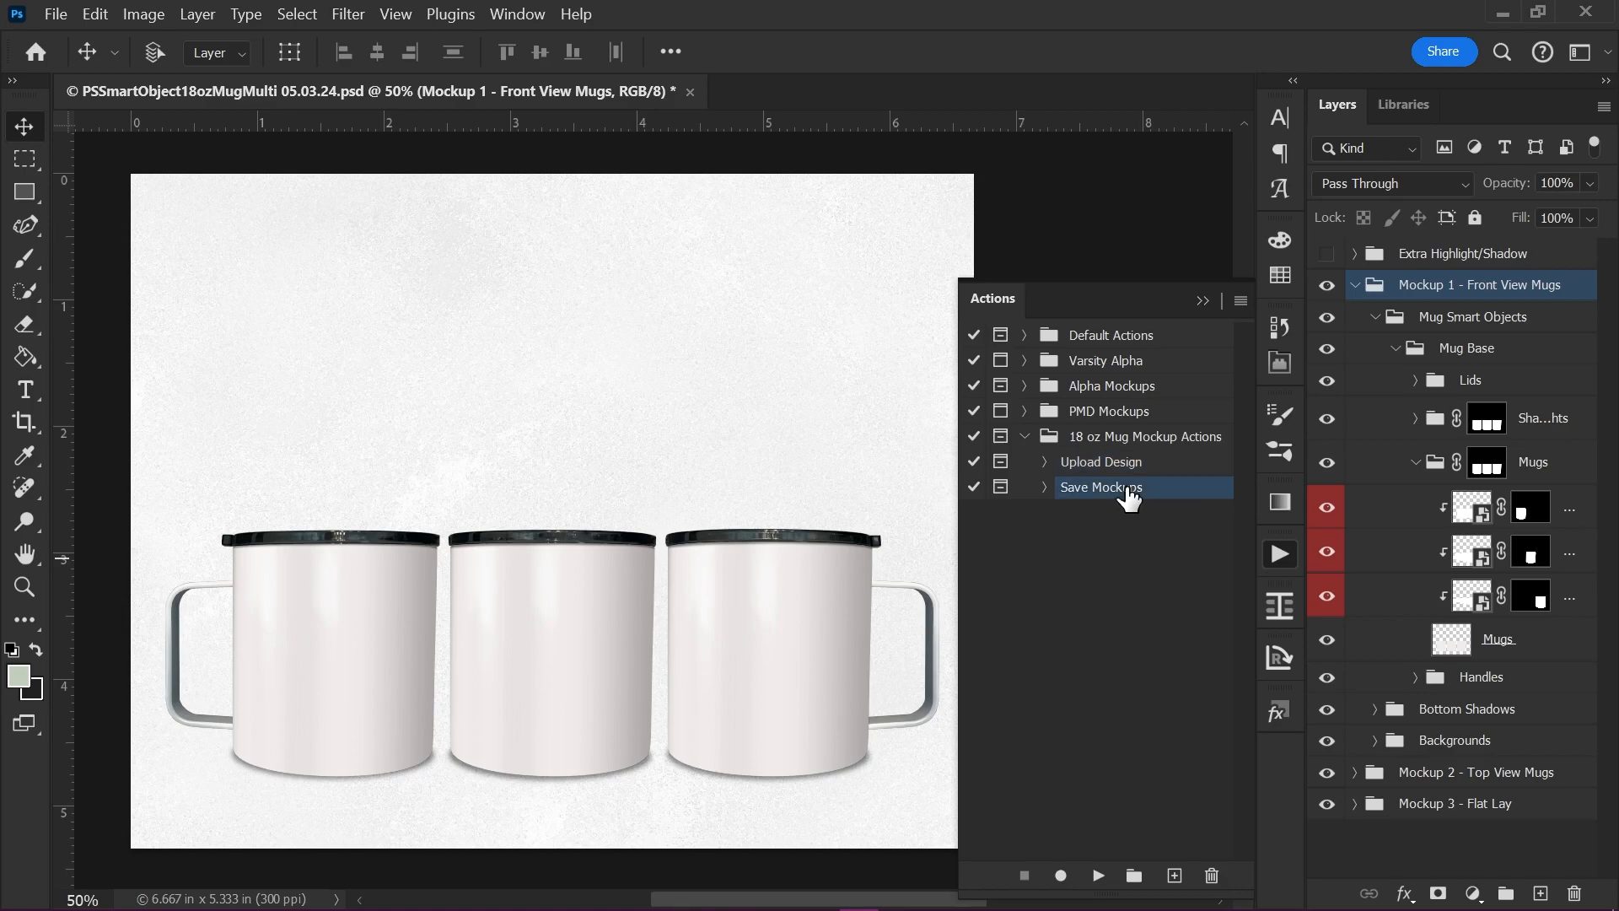
click(1113, 465)
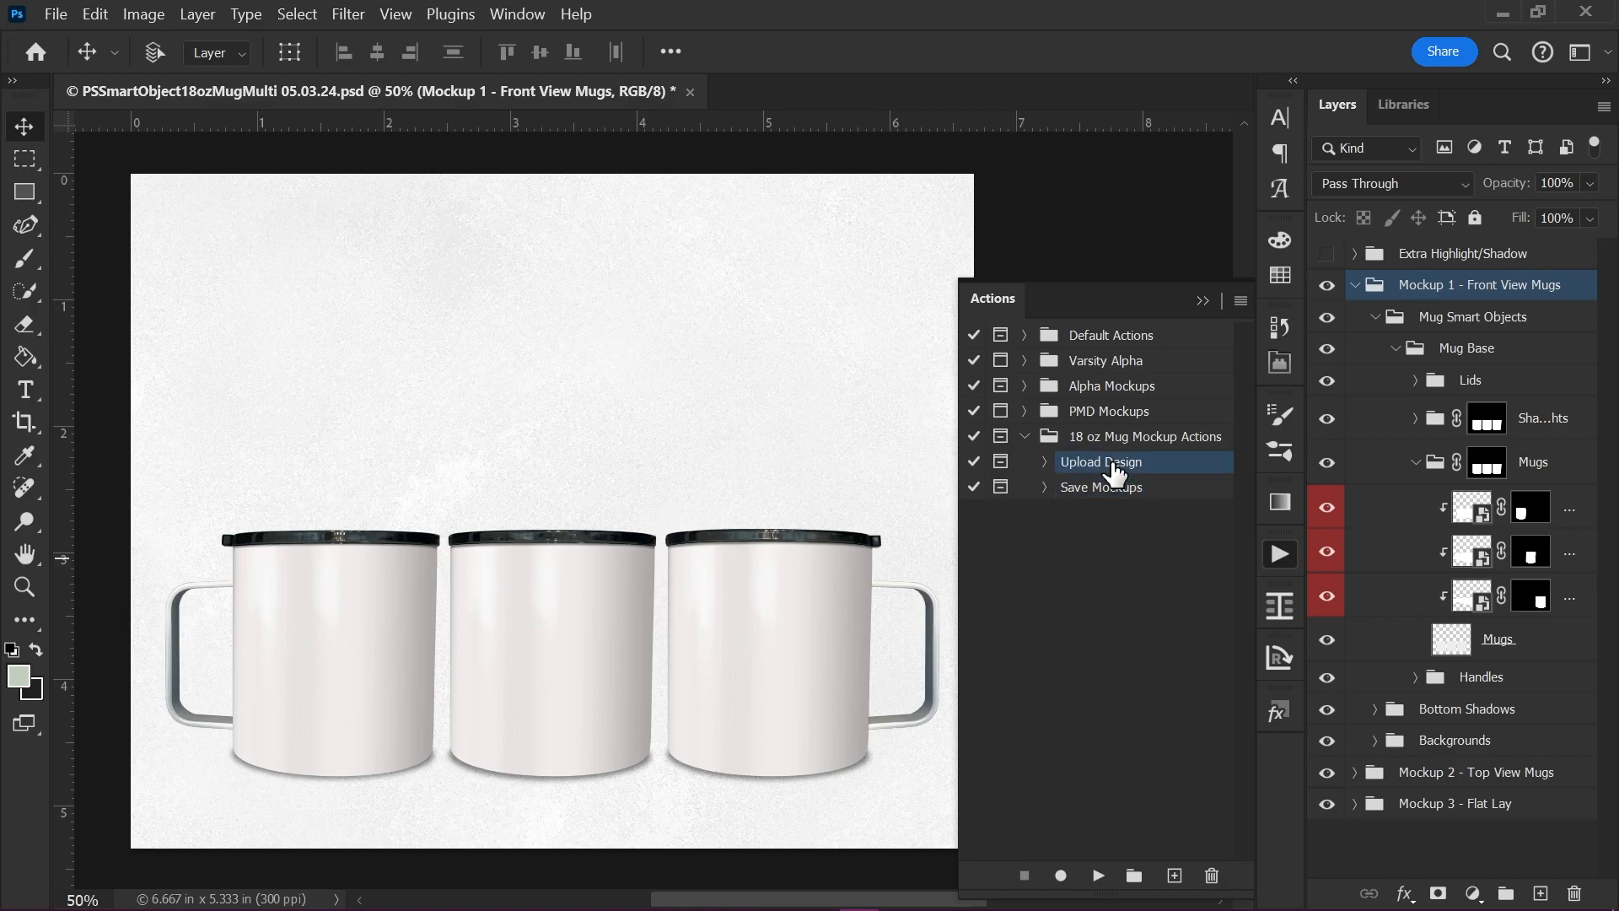
click(1099, 877)
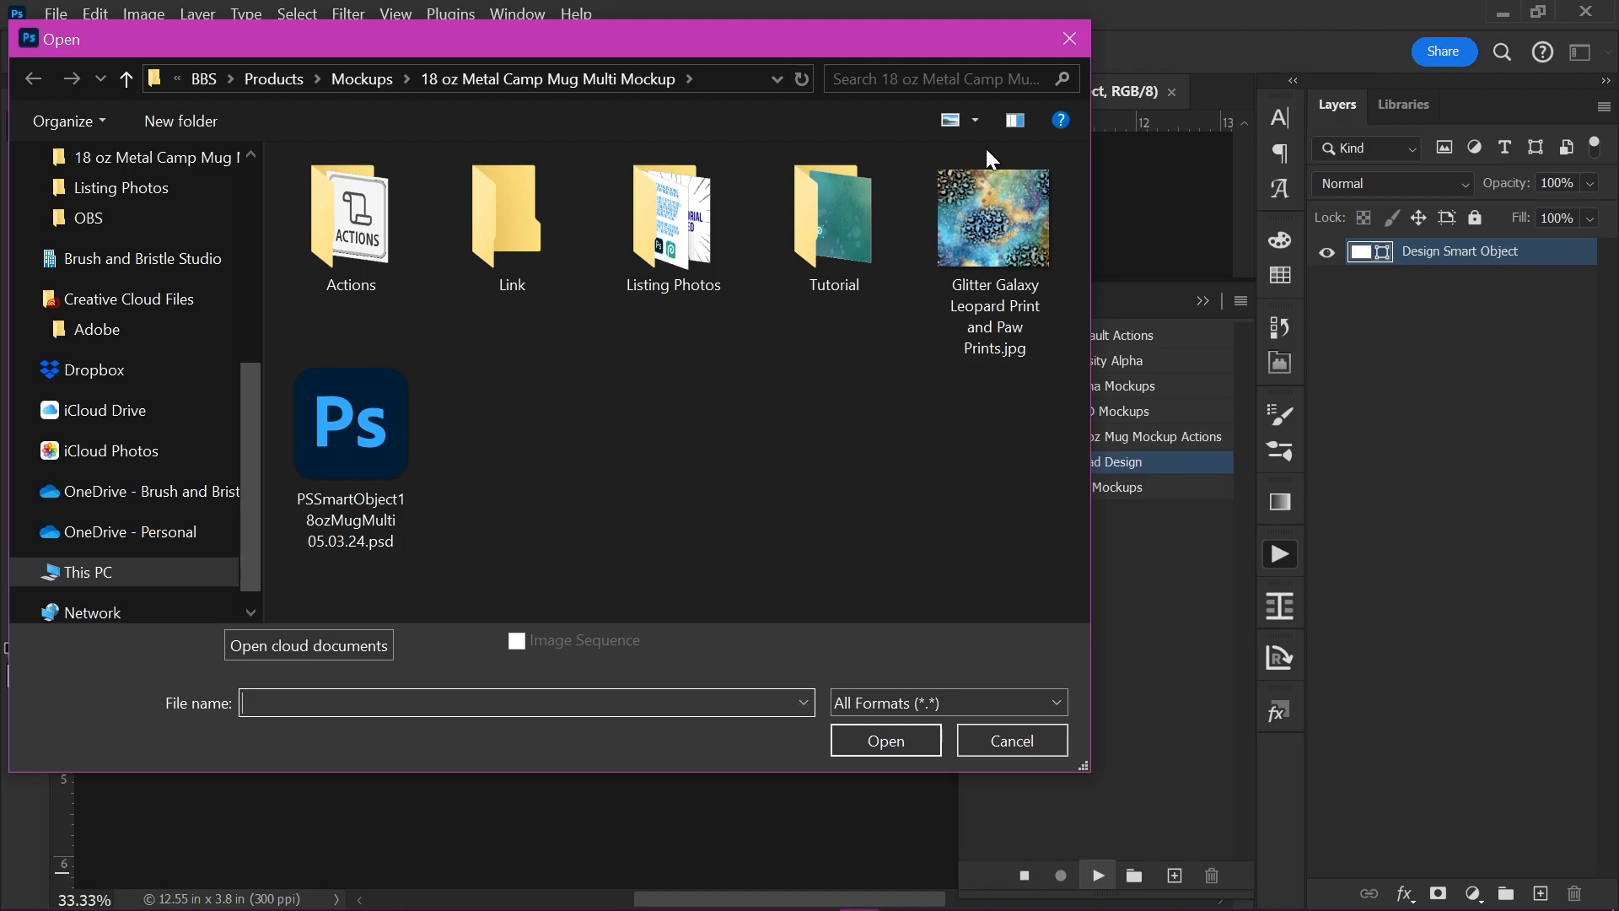
double_click(1004, 209)
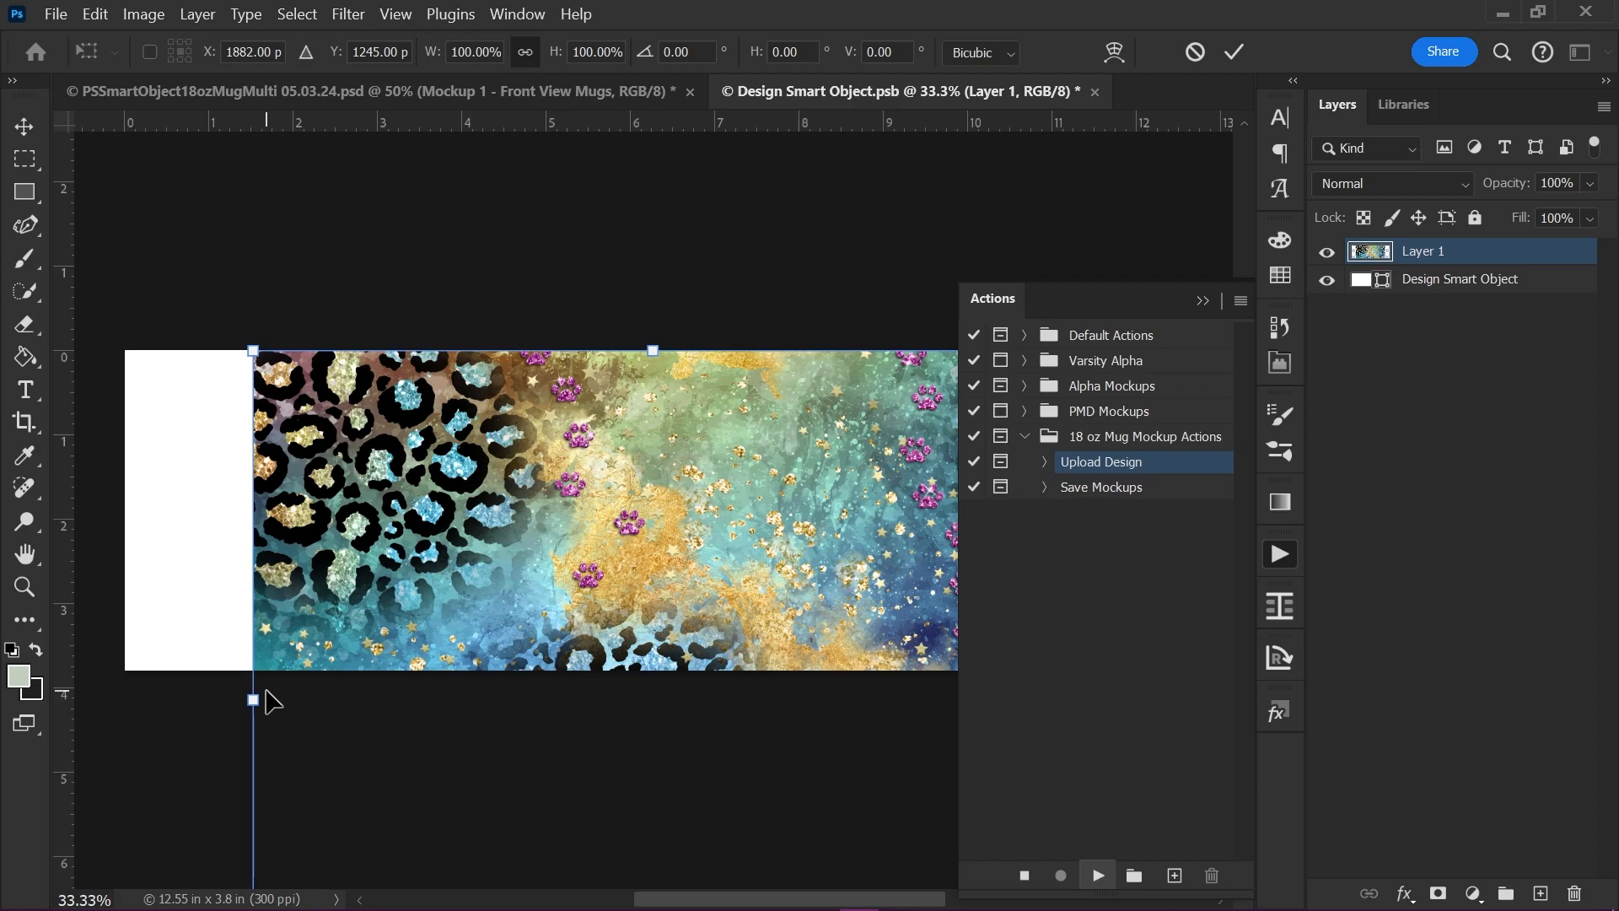
Step: Scale the placed design to 132.11% so it spans the full 12.55 in width of the smart object, and commit the transform
drag(252, 695, 126, 699)
click(1203, 302)
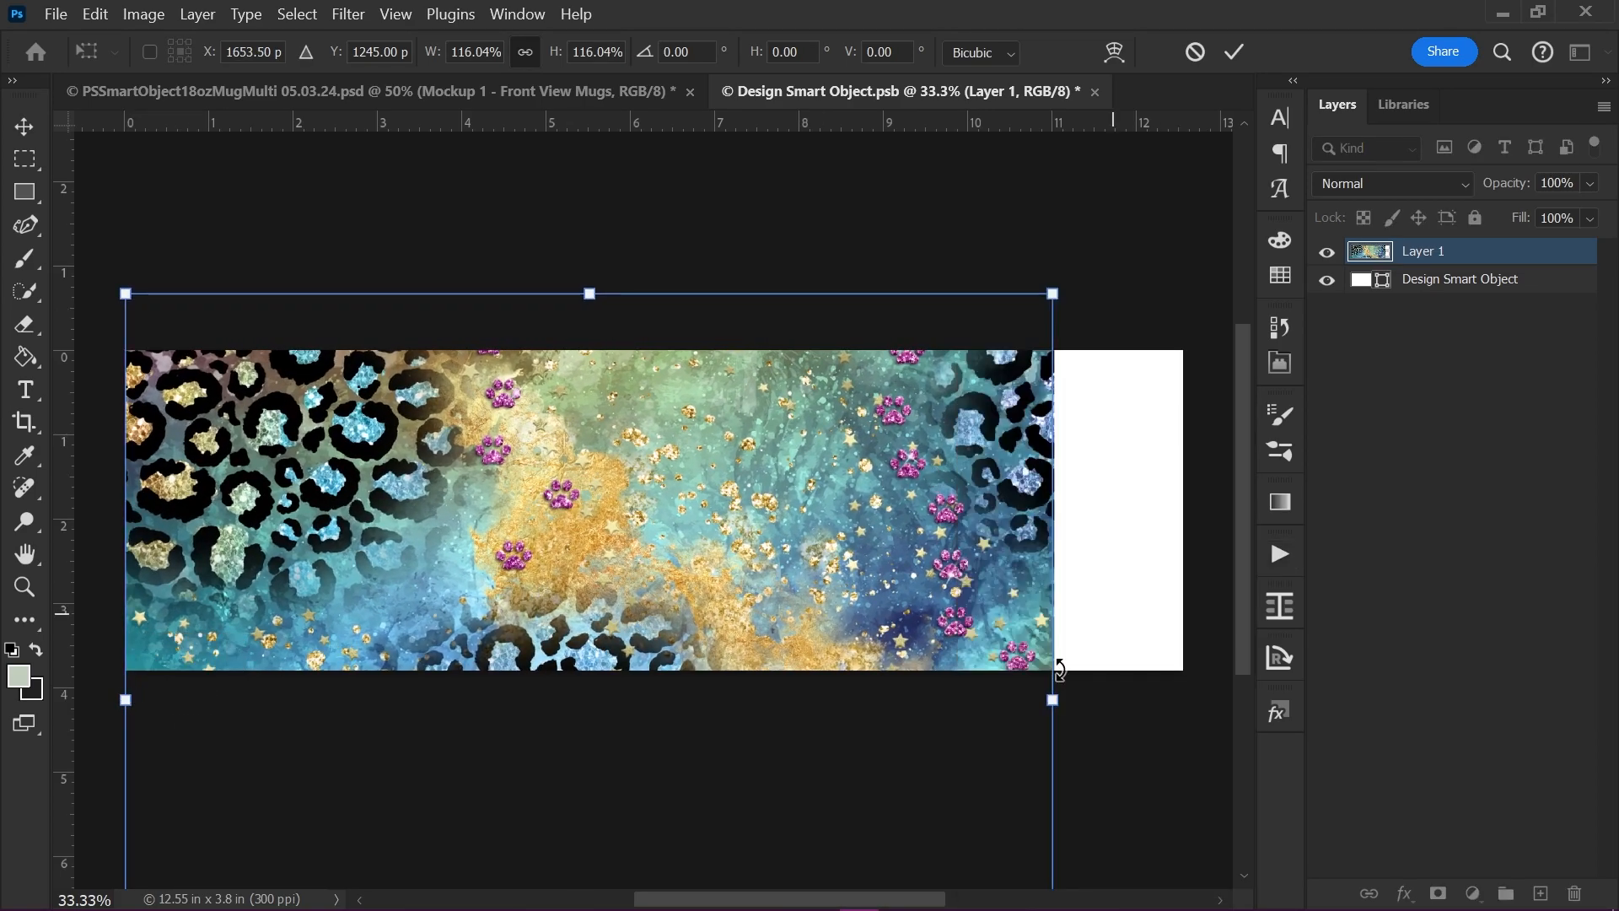
drag(1048, 705, 1178, 706)
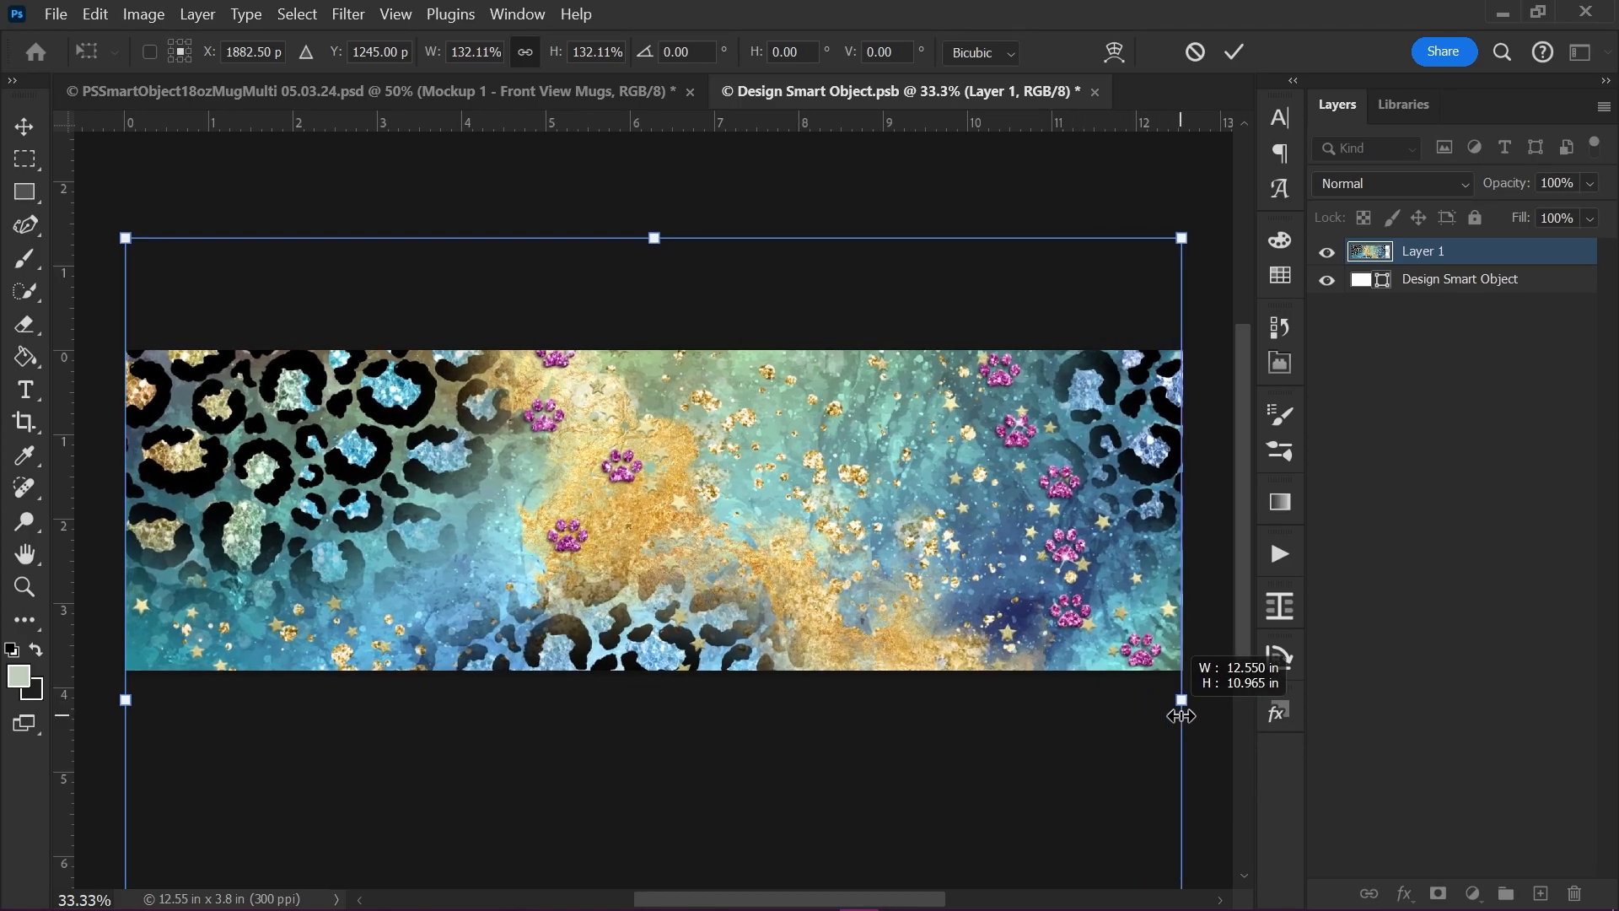
click(1236, 48)
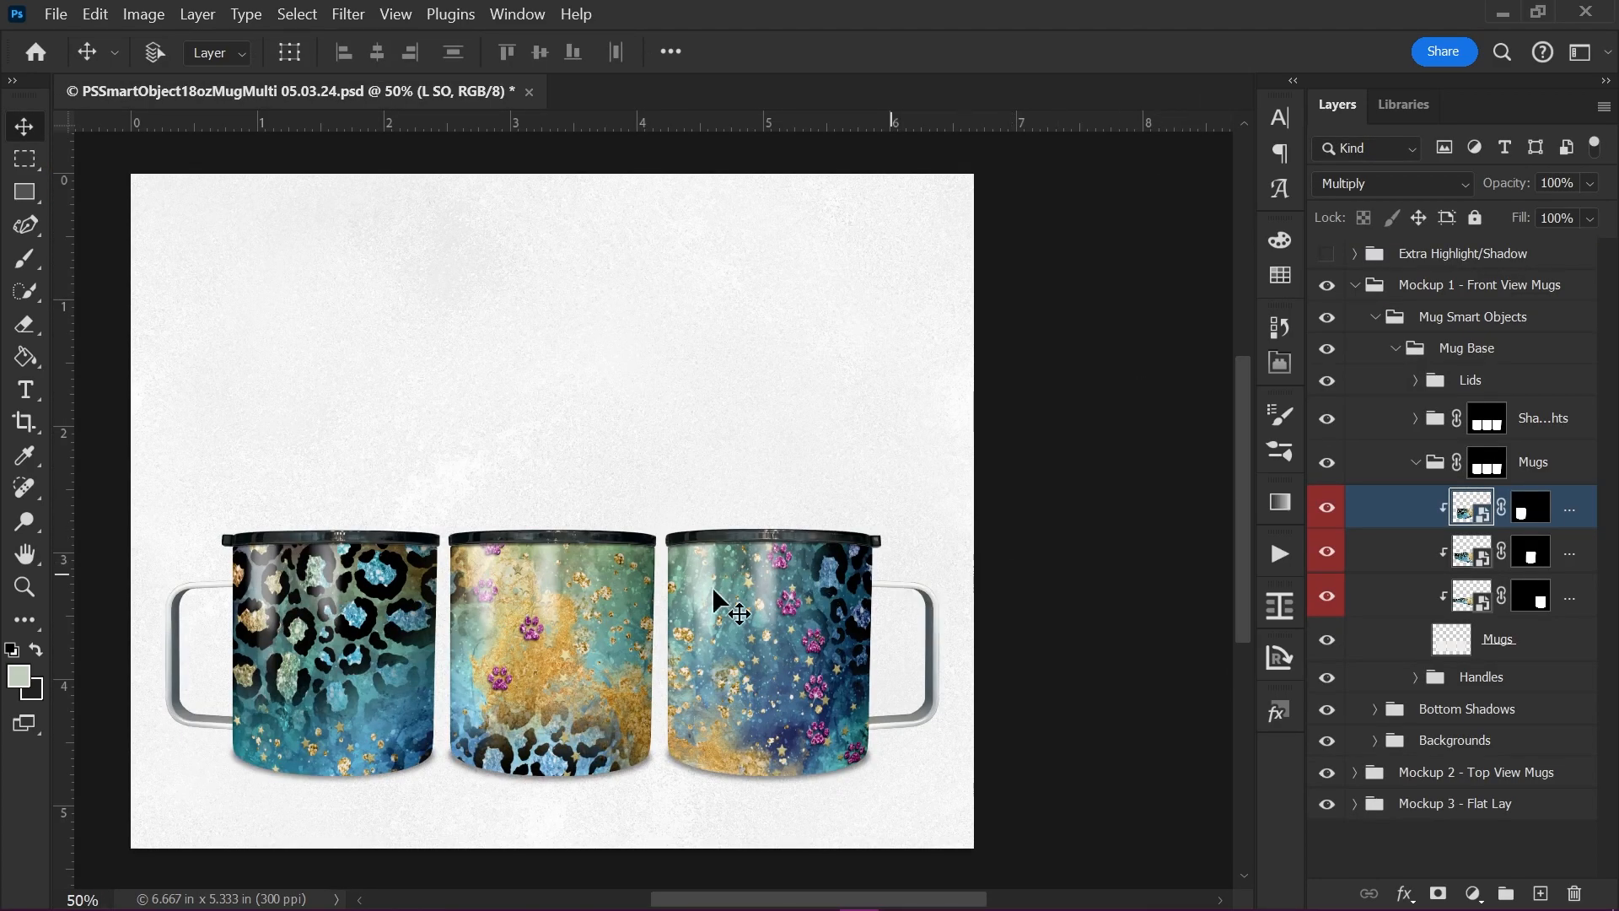
Step: Check the uploaded design on the Top View Mugs and Flat Lay mockups, then show all mockups again and expand Mockup 1
click(1354, 286)
click(1327, 286)
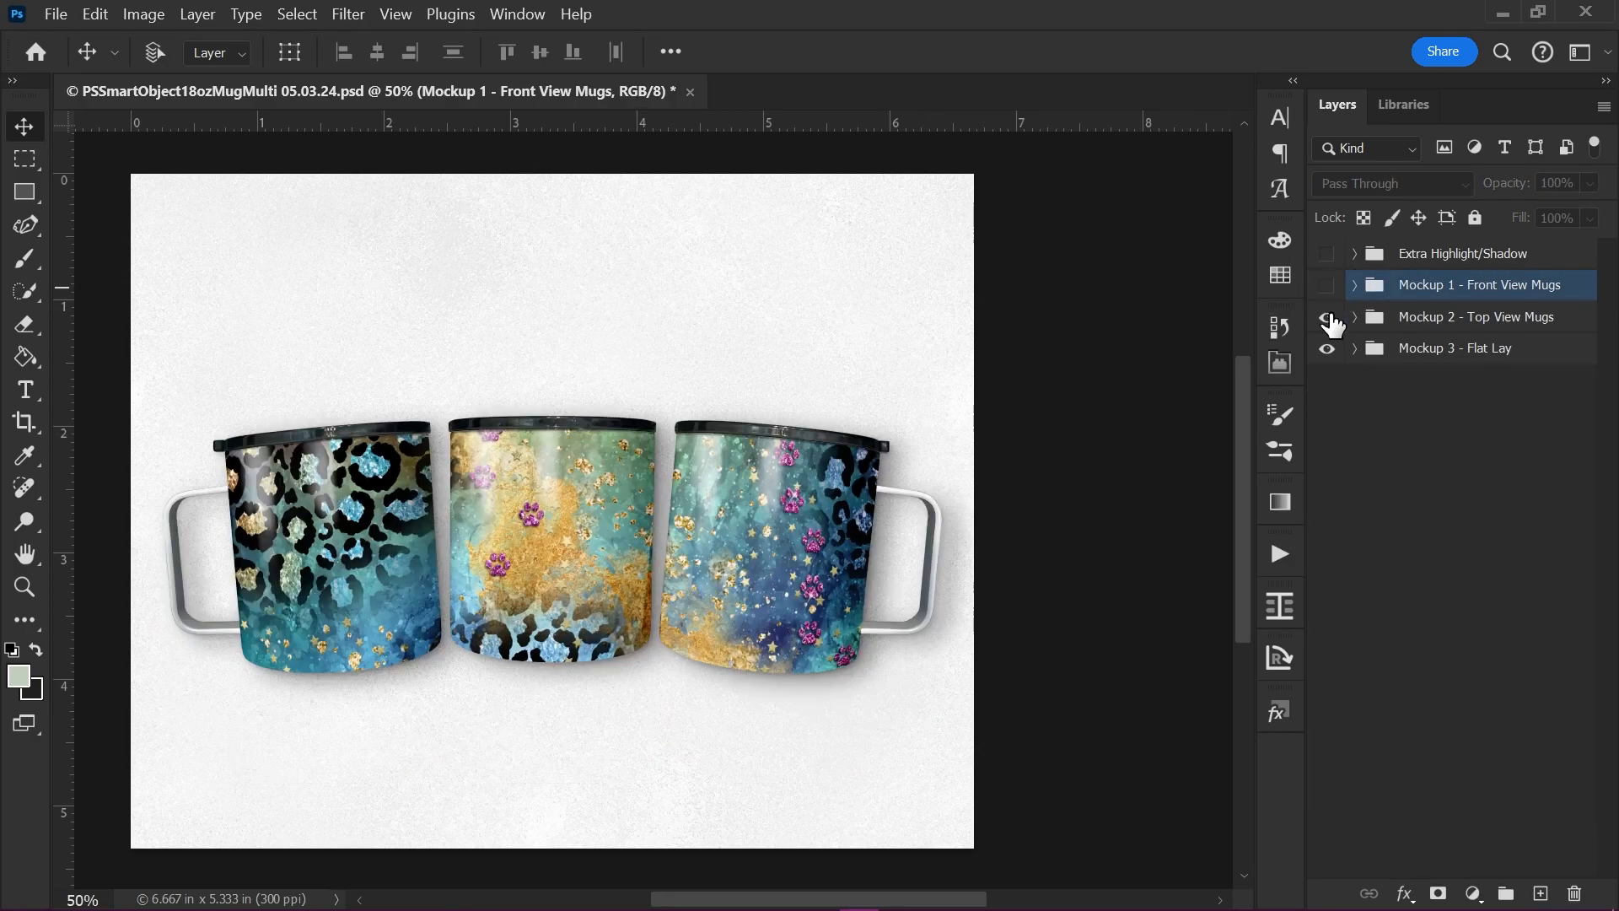
click(1326, 317)
click(1327, 314)
click(1327, 286)
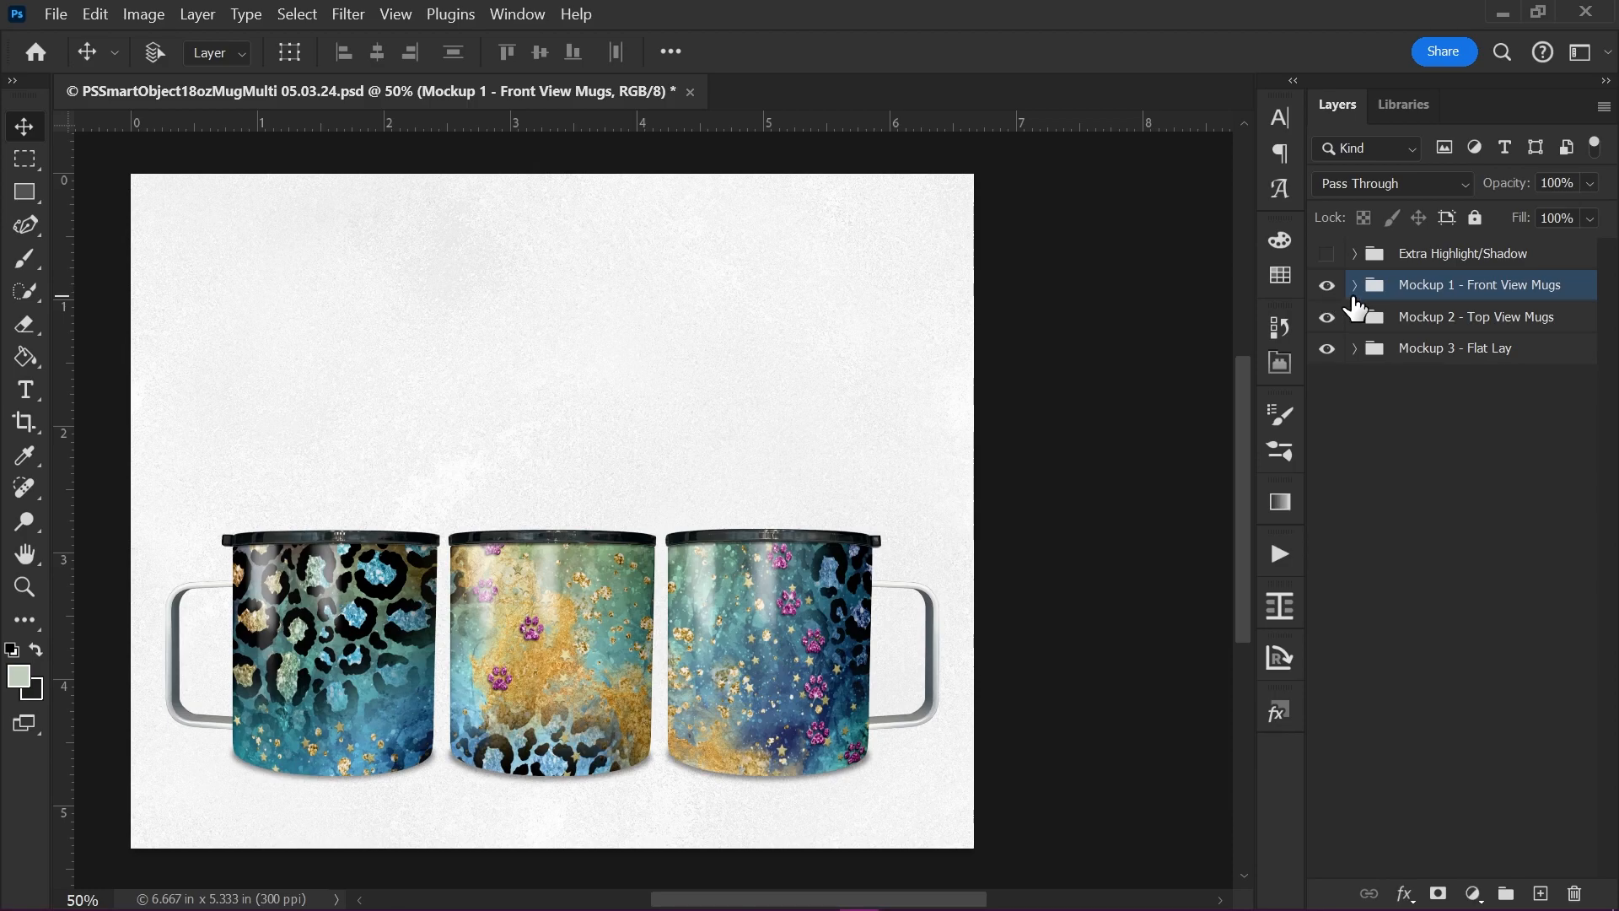
click(1355, 287)
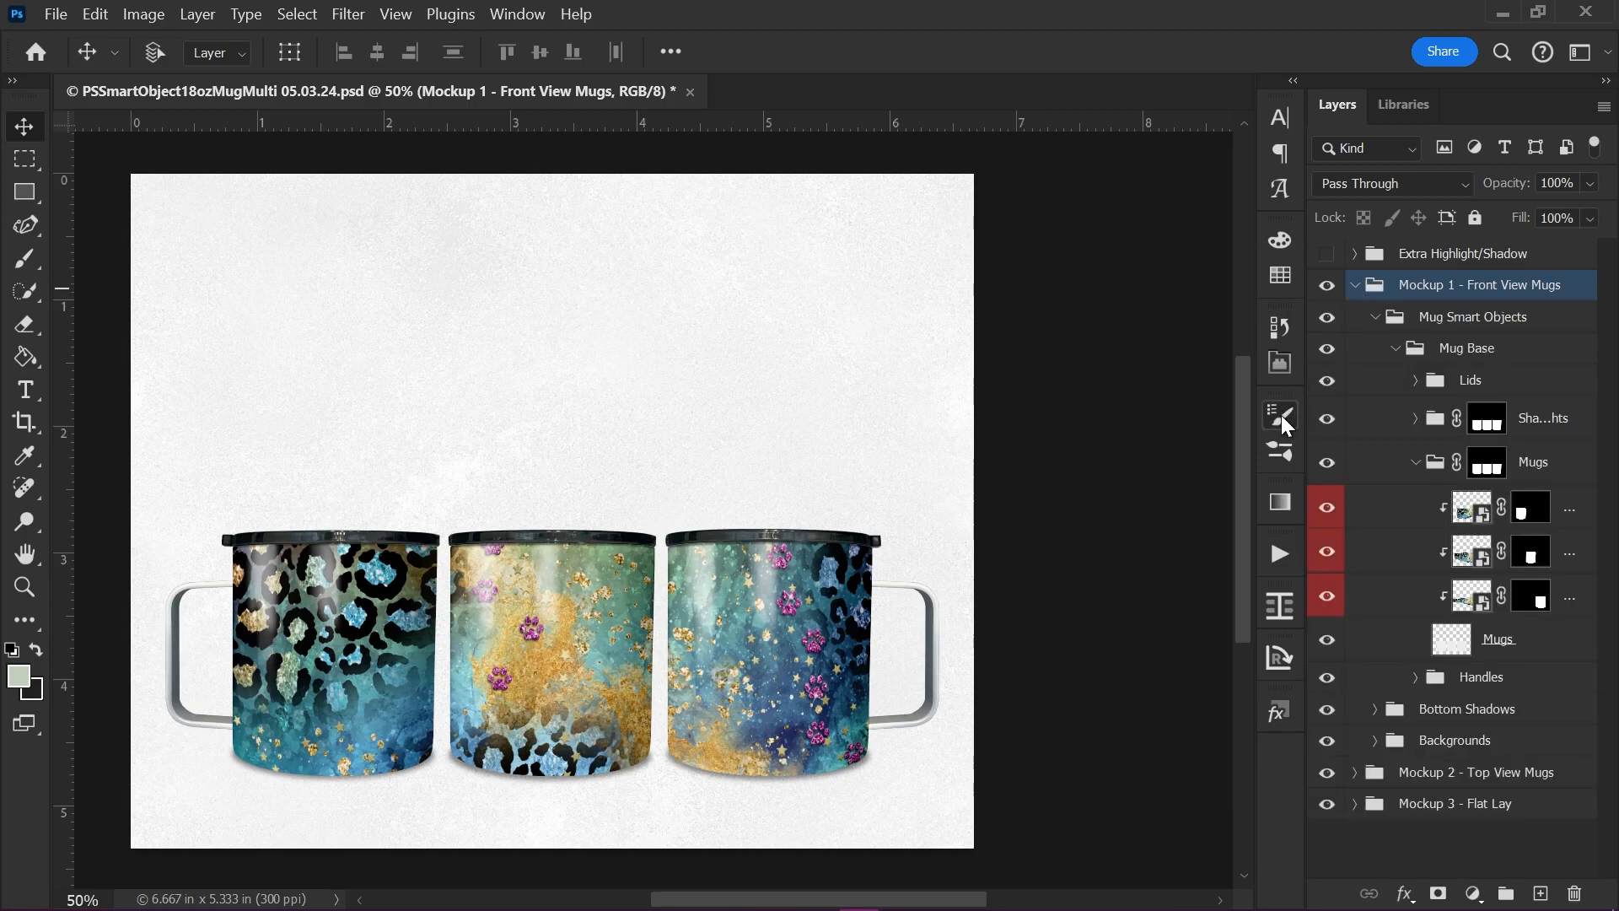
Step: Play the Save Mockups action and save the first mockup as Test Mockup 001.jpg with the Baseline ("Standard") format option
click(1279, 554)
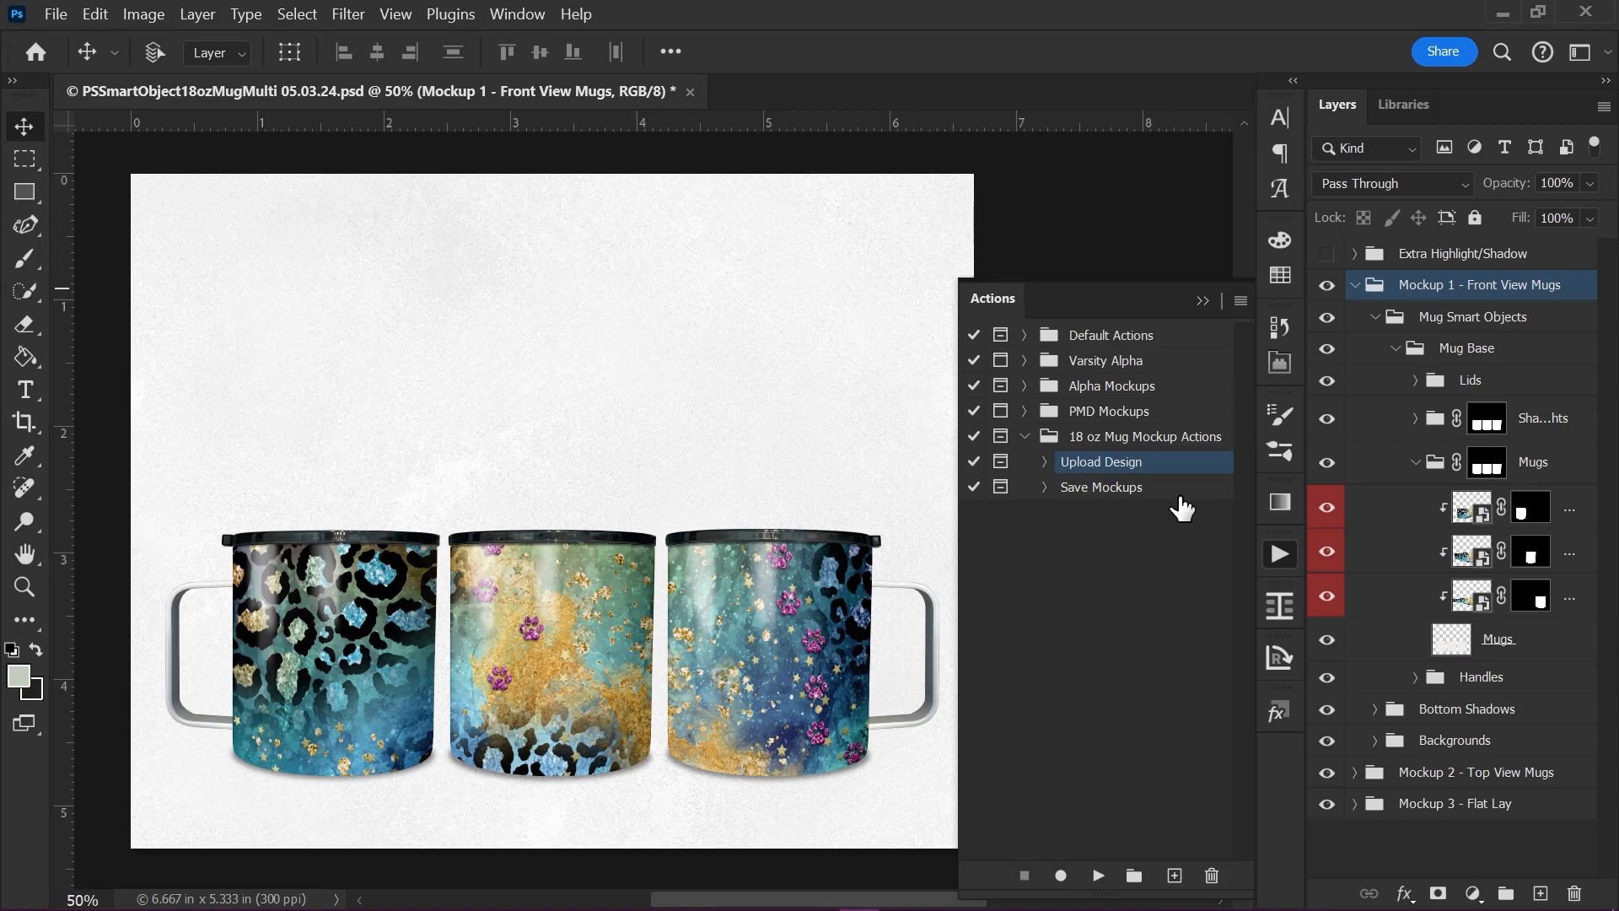
click(1118, 489)
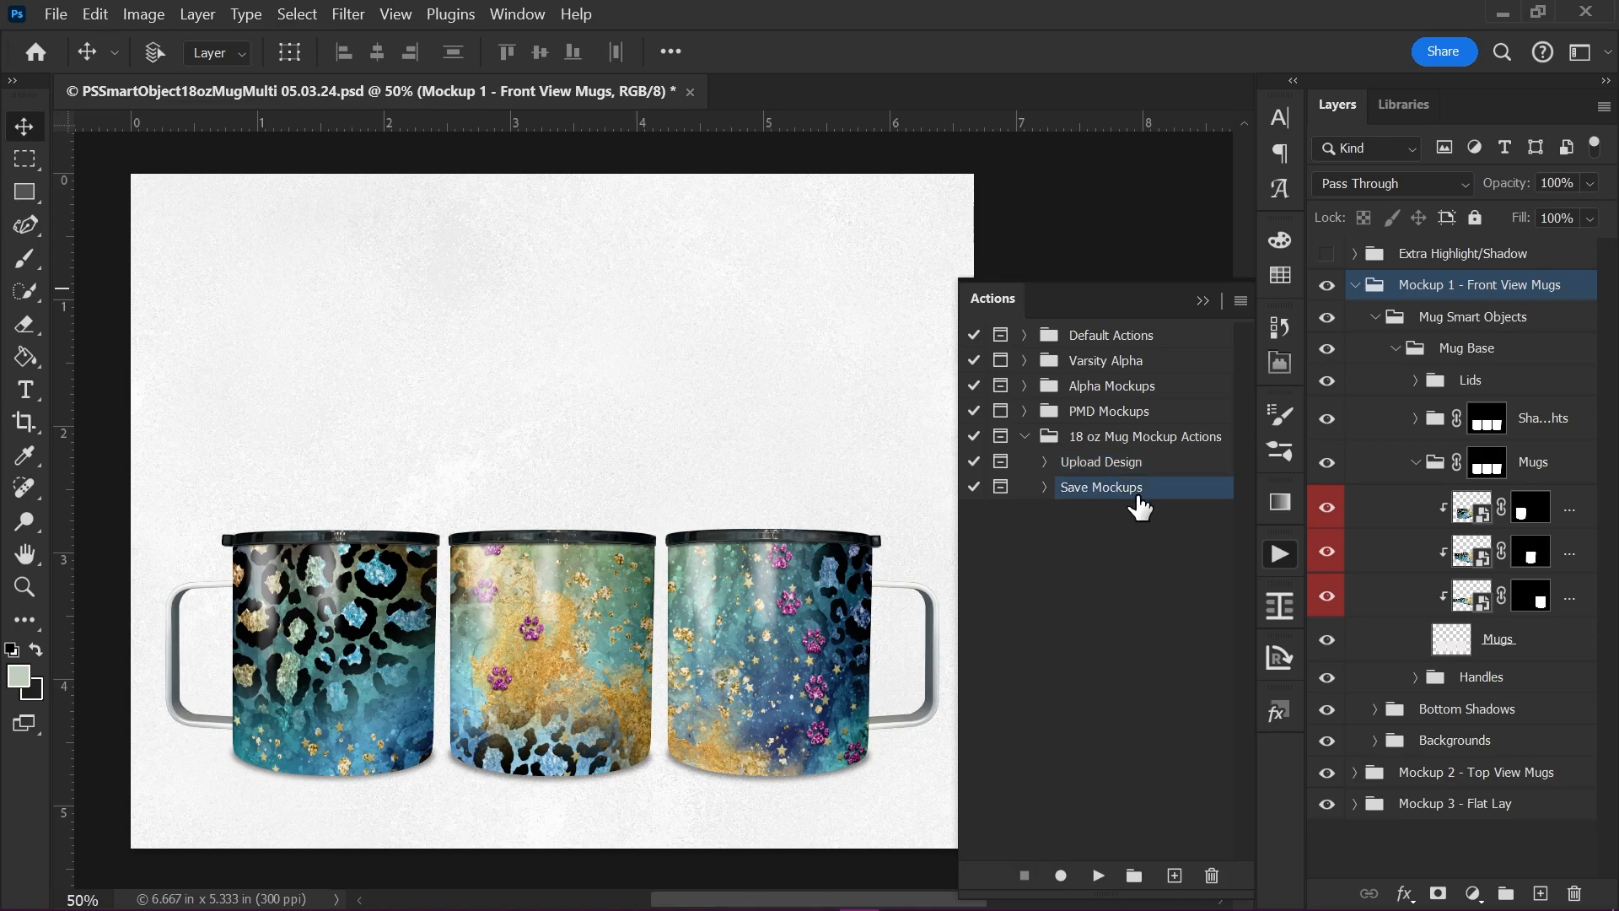
click(1098, 876)
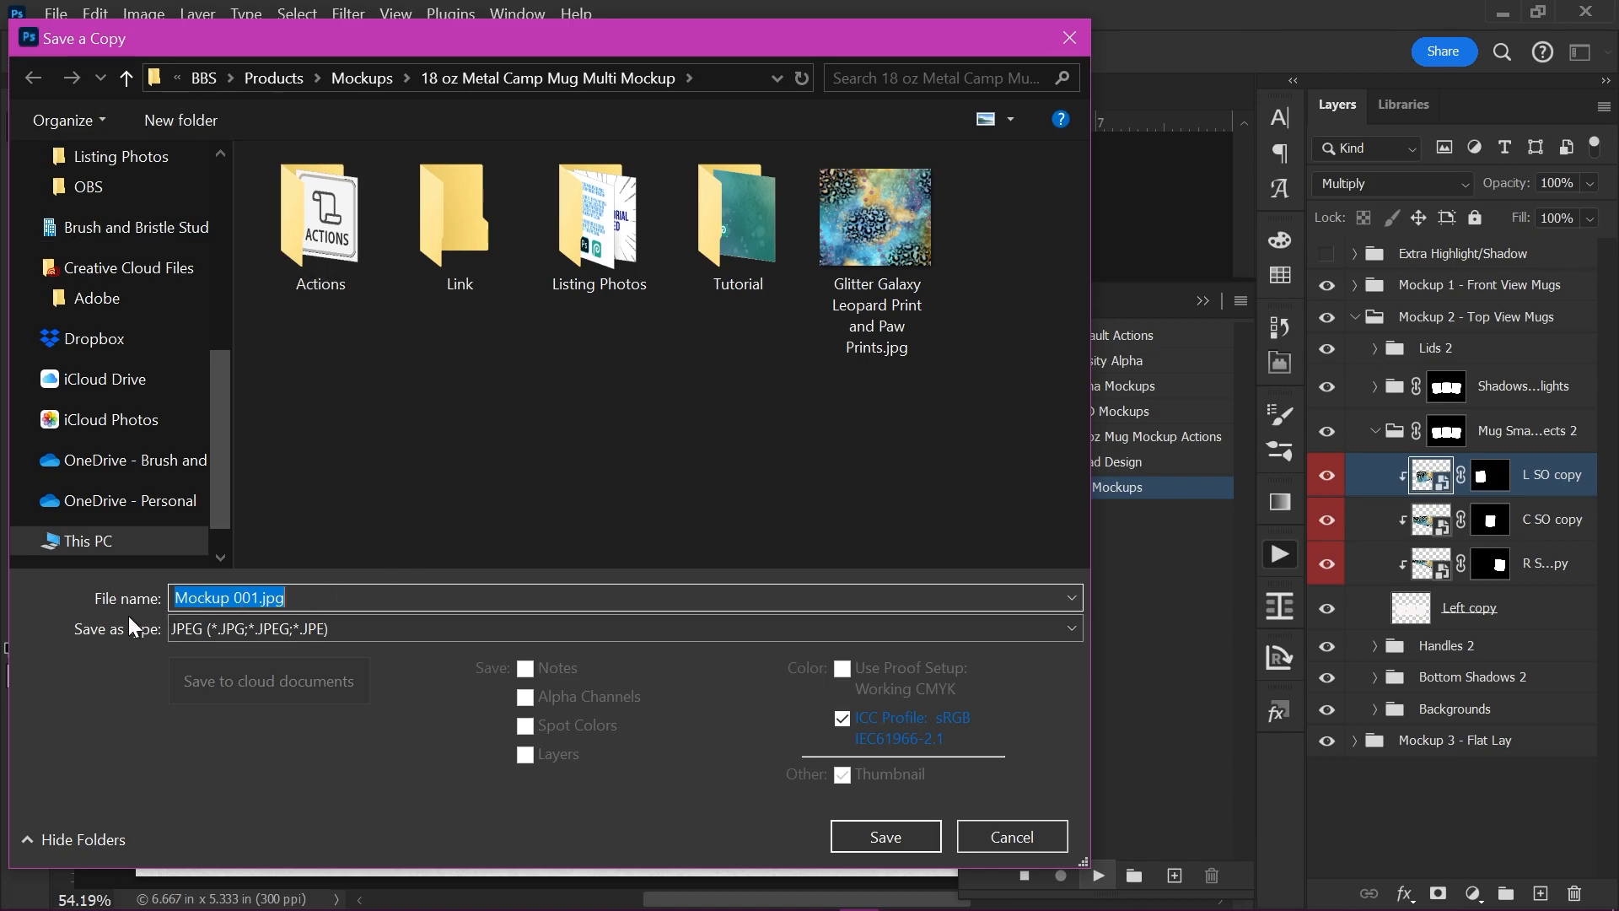
click(182, 596)
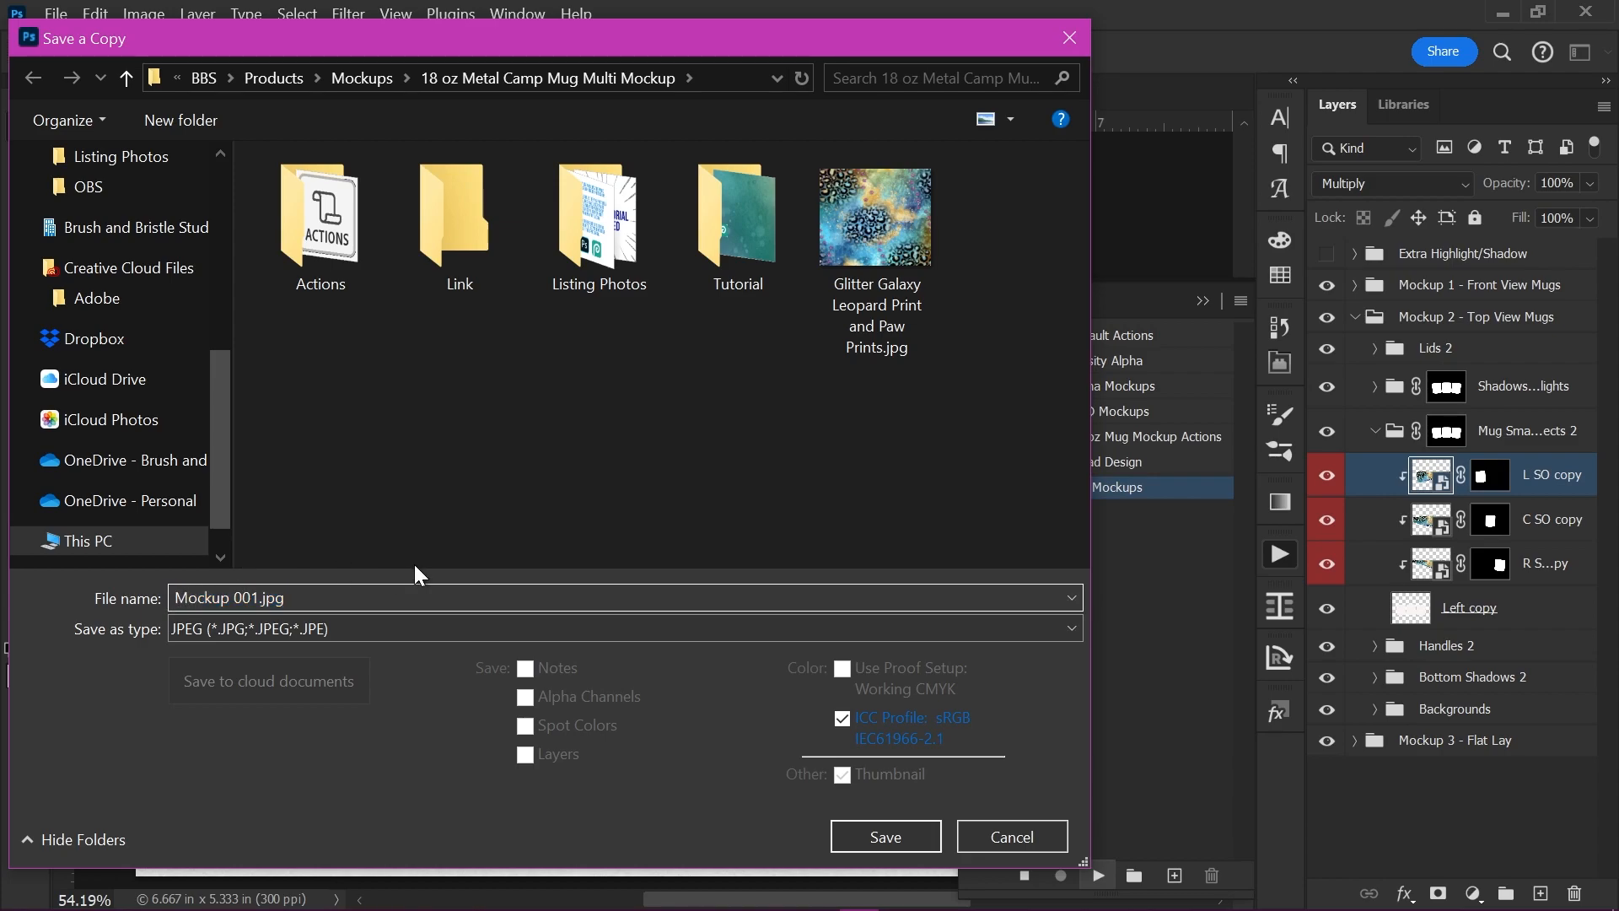
text(Test)
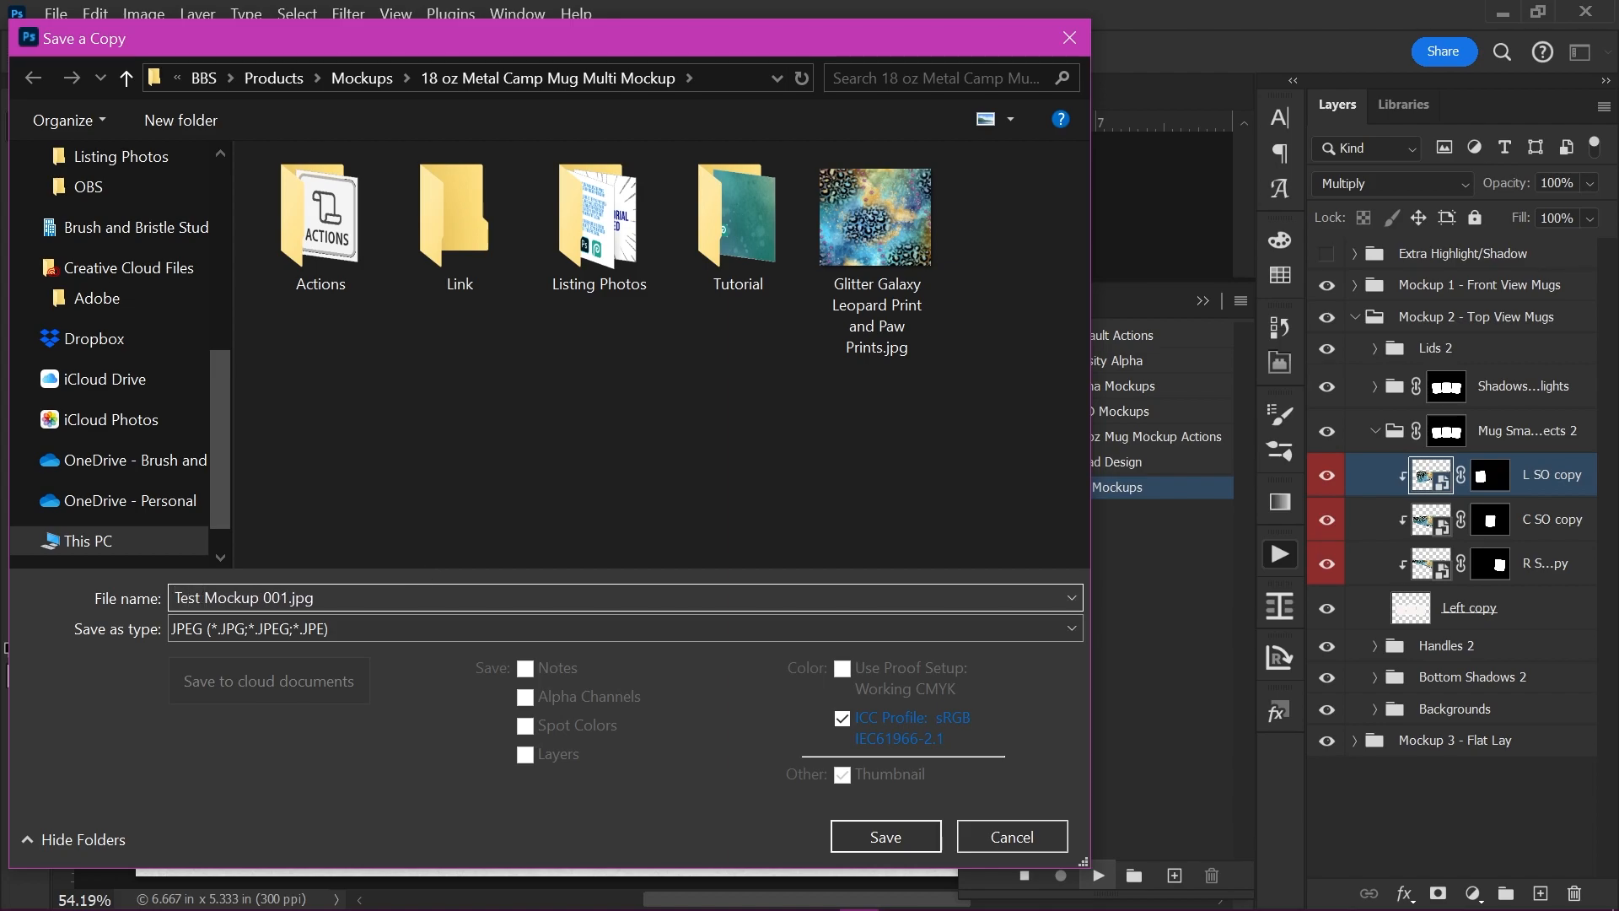
key(Return)
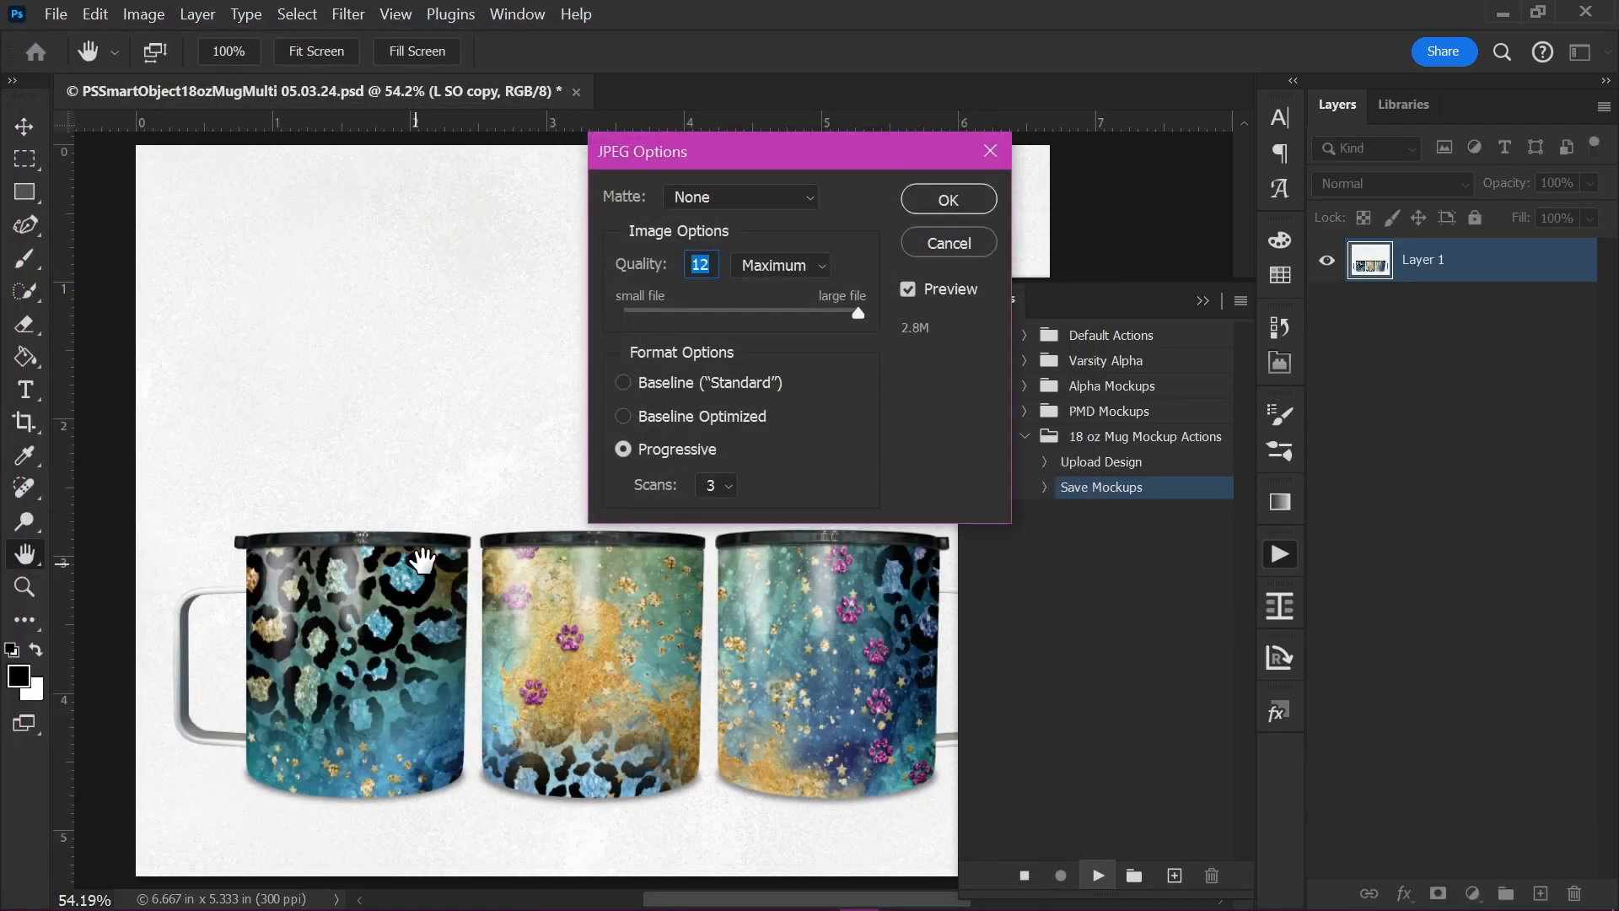
click(646, 390)
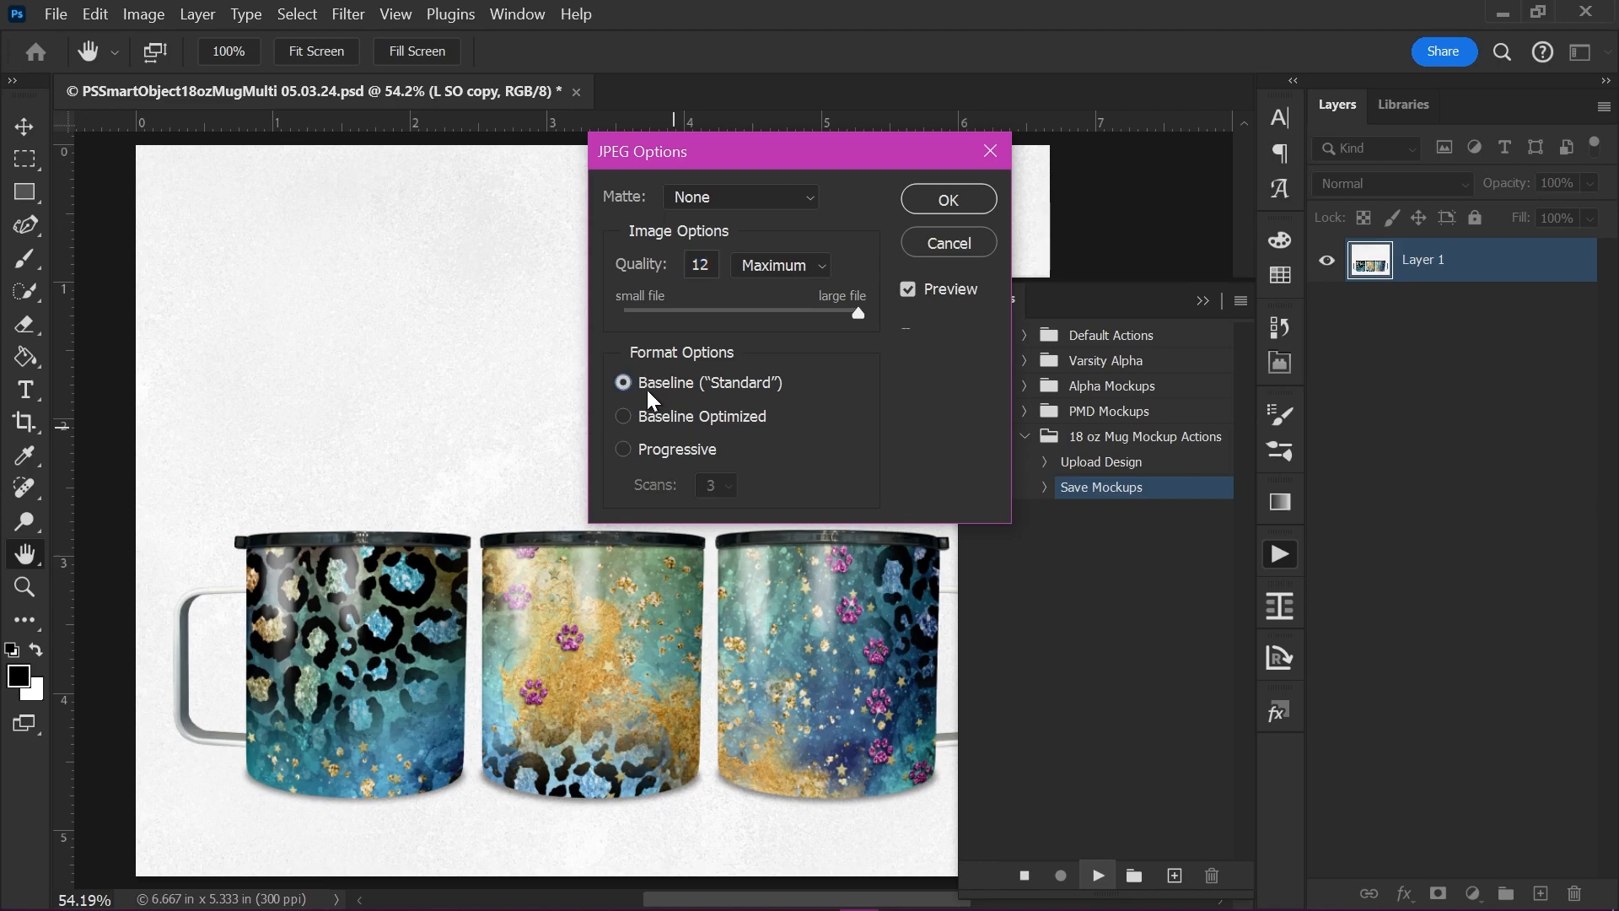
click(934, 204)
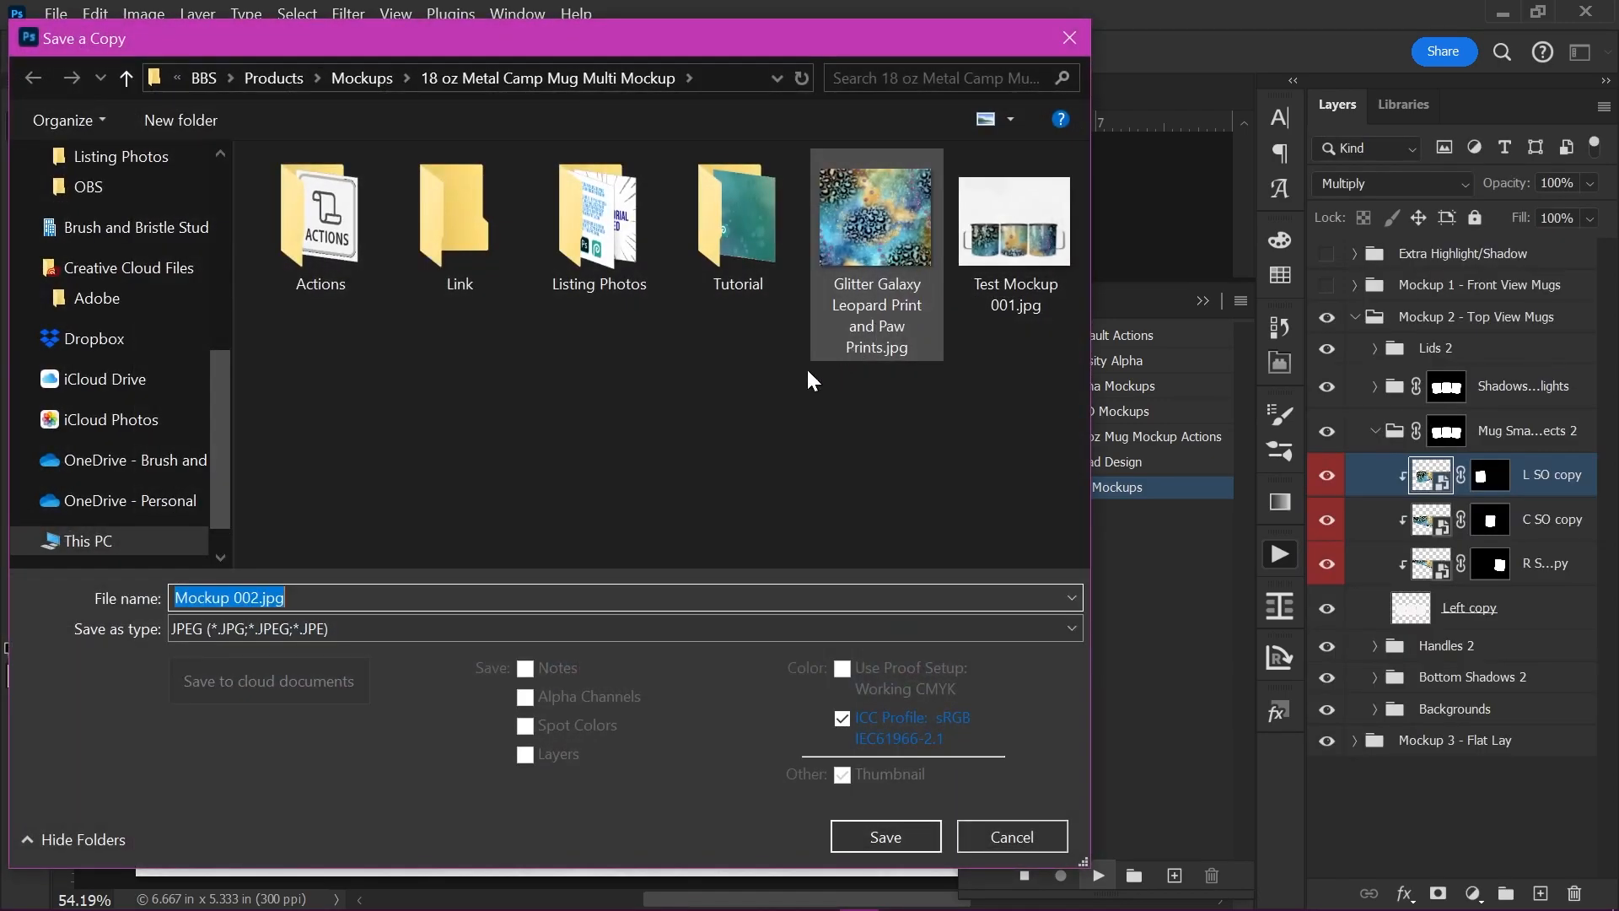
Step: Save the second mockup, the top view mugs, as Test Mockup 002.jpg with the Baseline ("Standard") format option
click(176, 597)
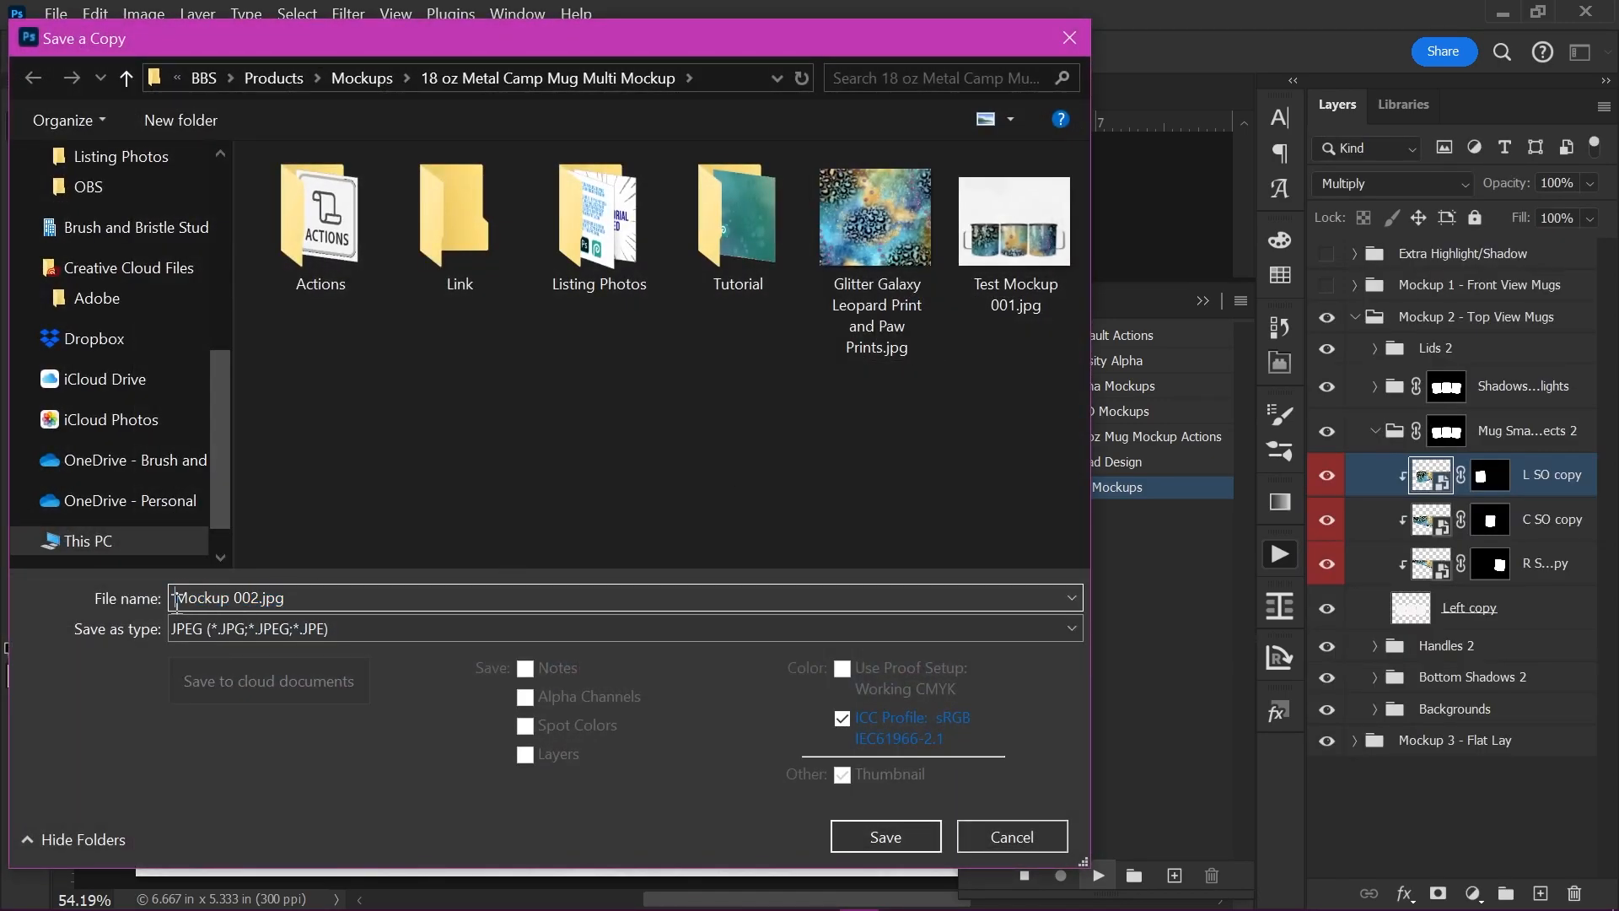
text(Test)
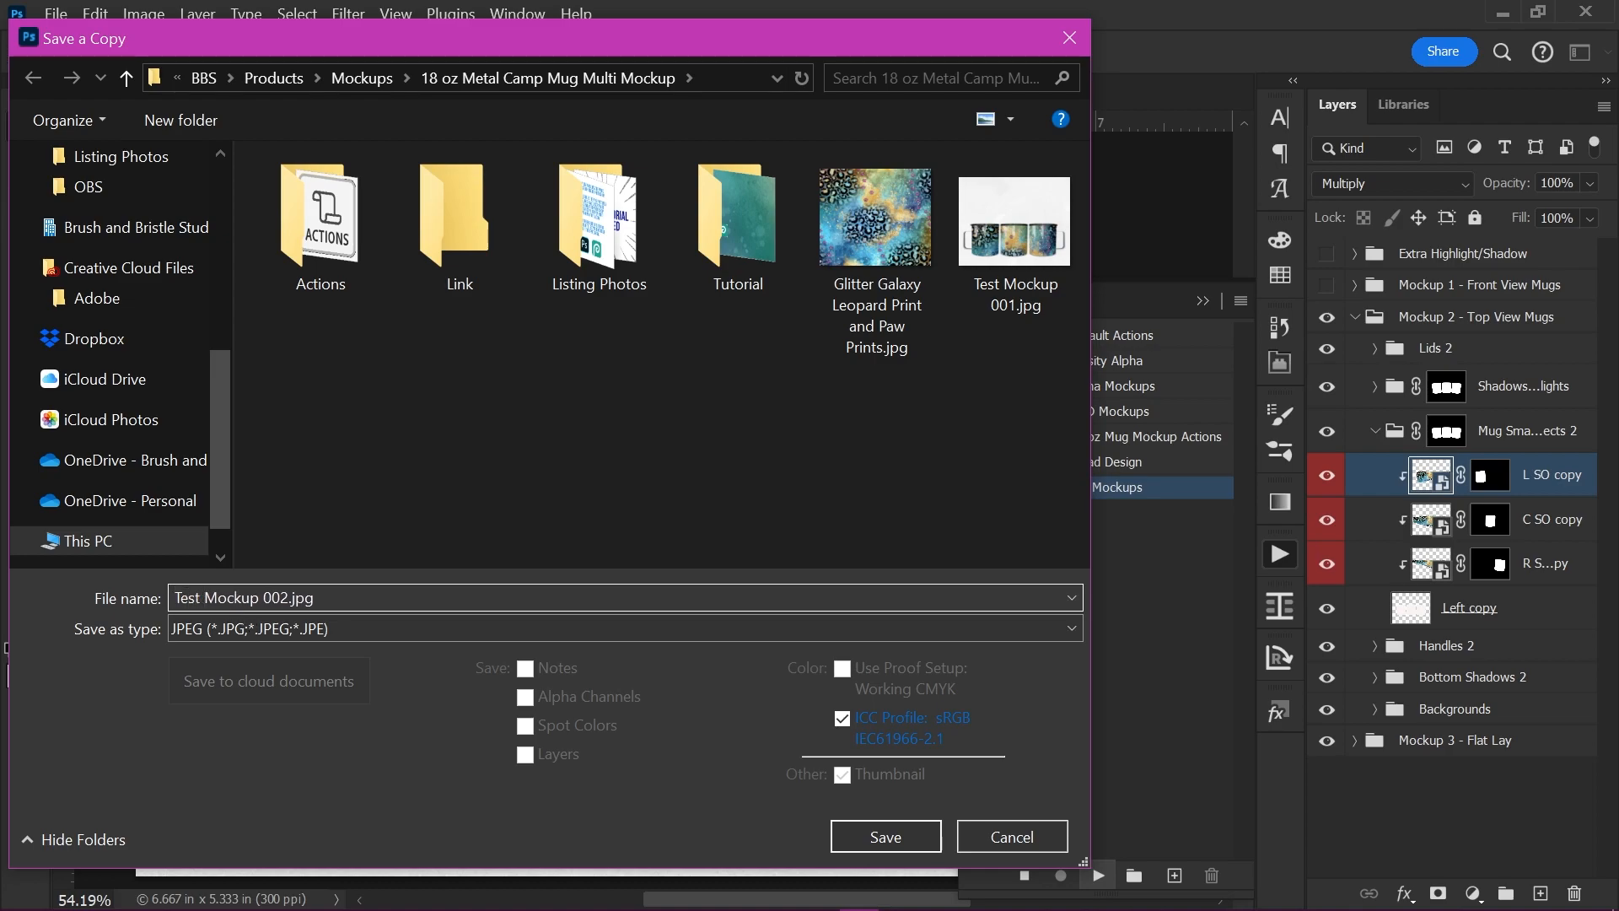
click(878, 840)
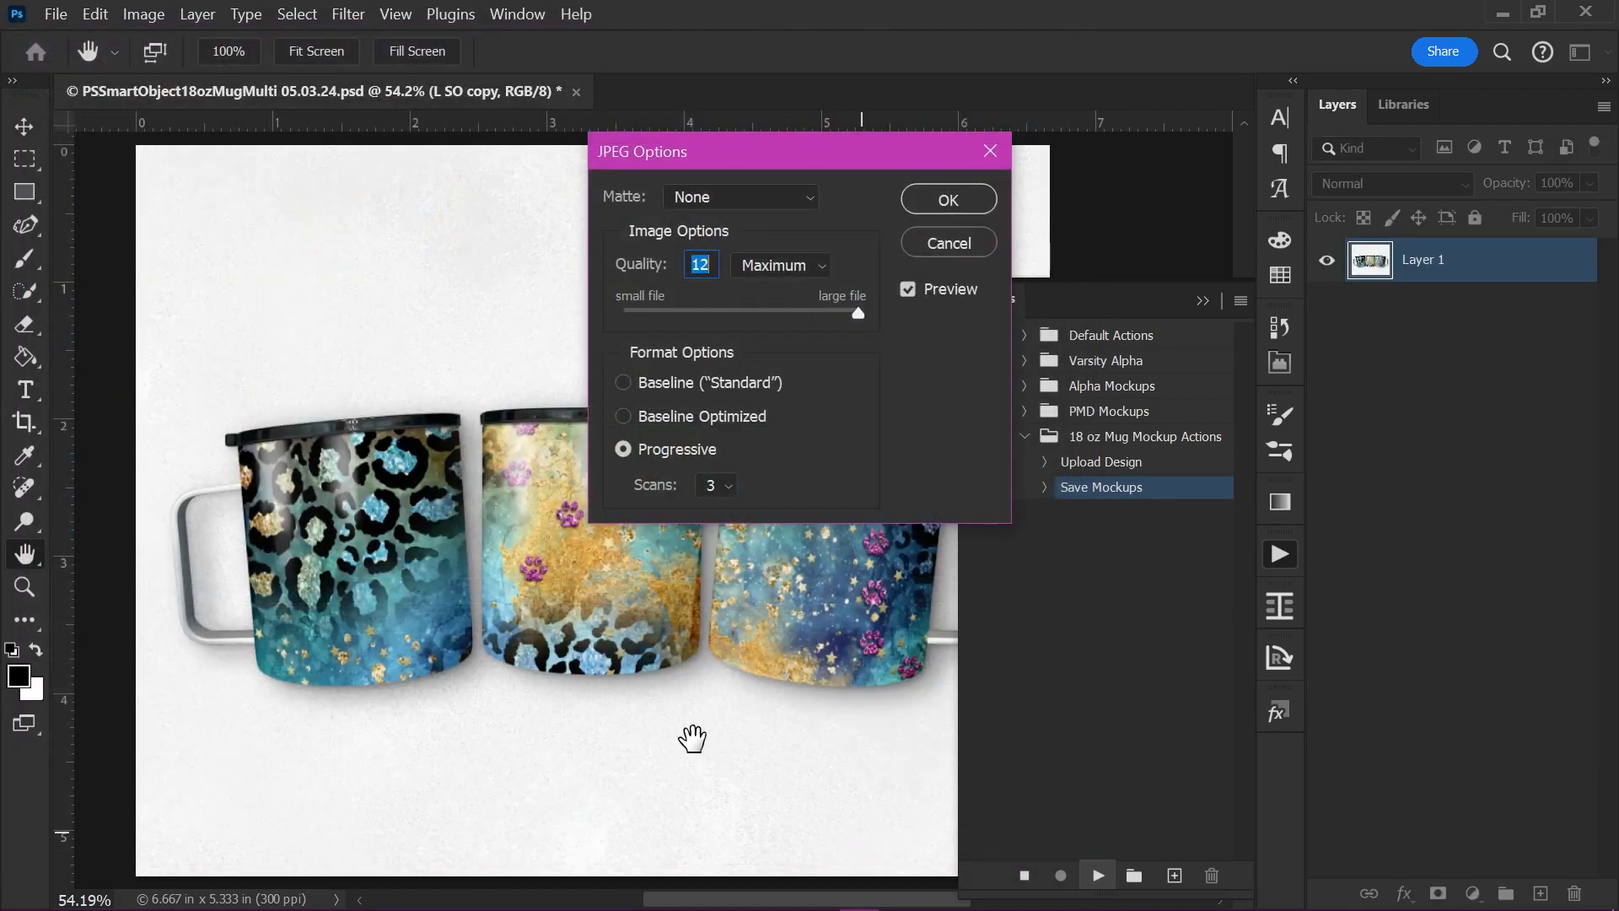
click(686, 379)
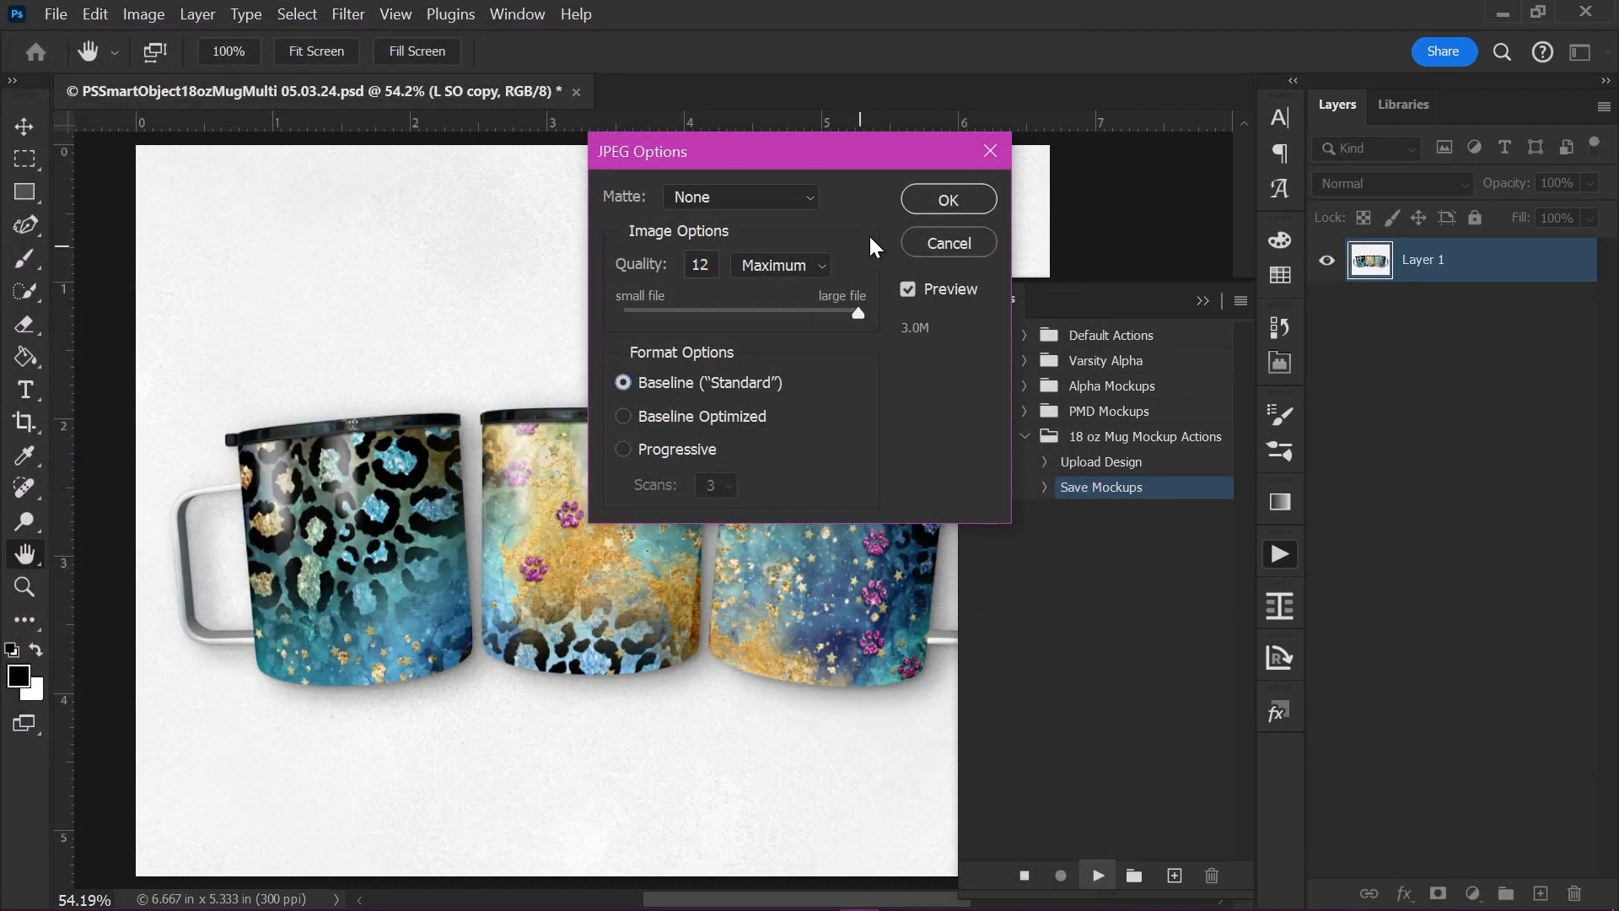
click(913, 211)
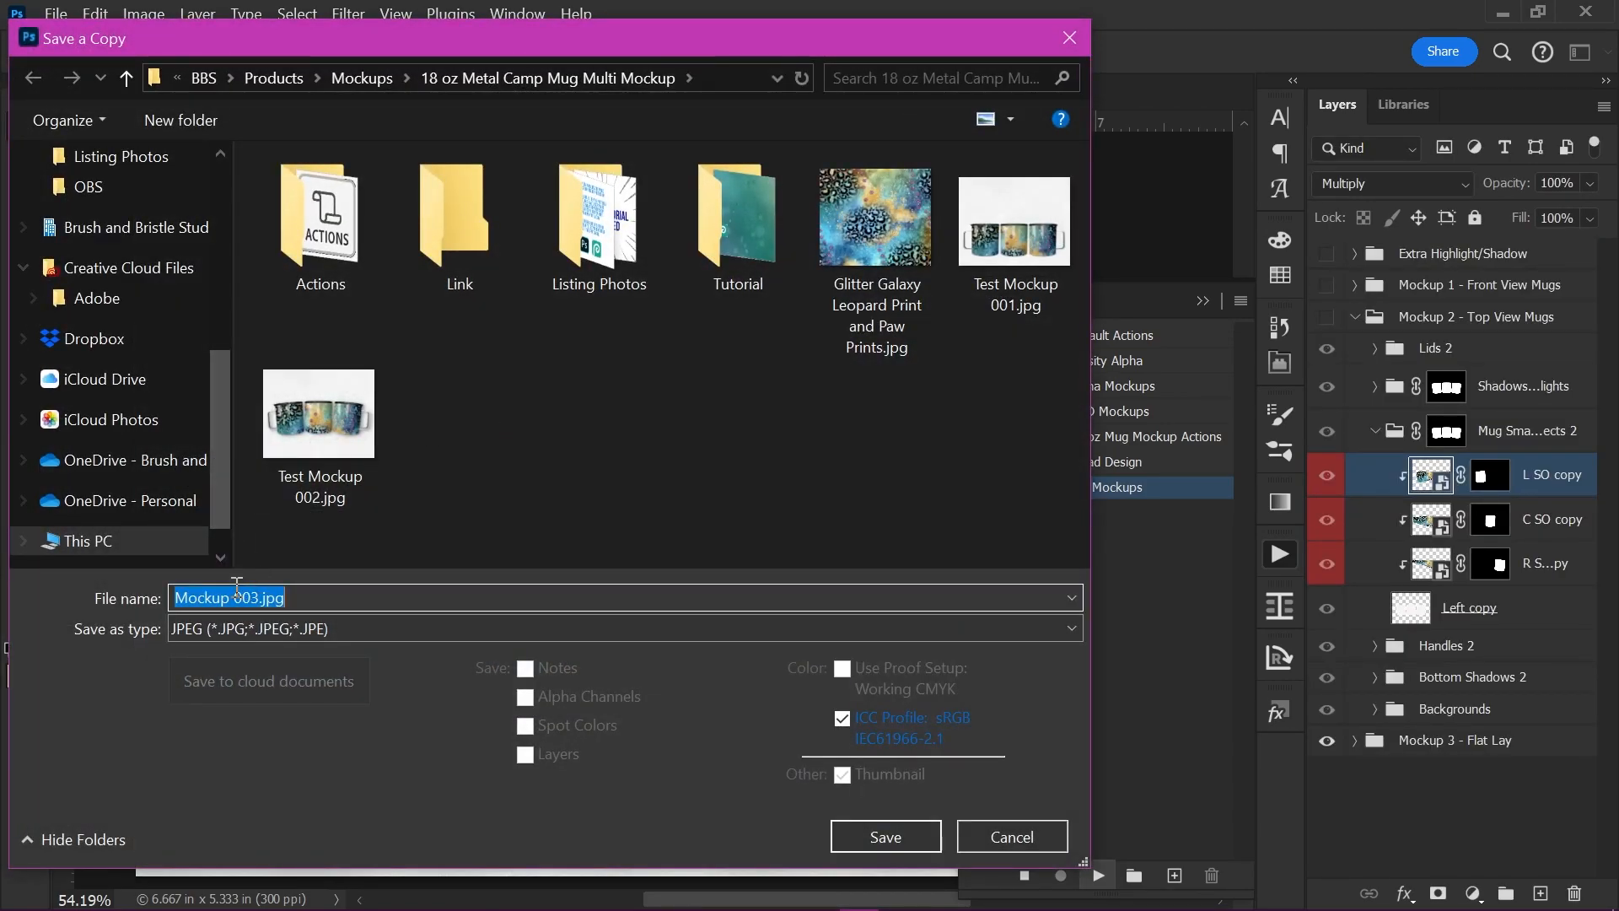
Step: Save the flat lay mockup as Test Mockup 003.jpg with the Baseline ("Standard") format option, and select the Upload Design action
key(Home)
text(Test)
key(Return)
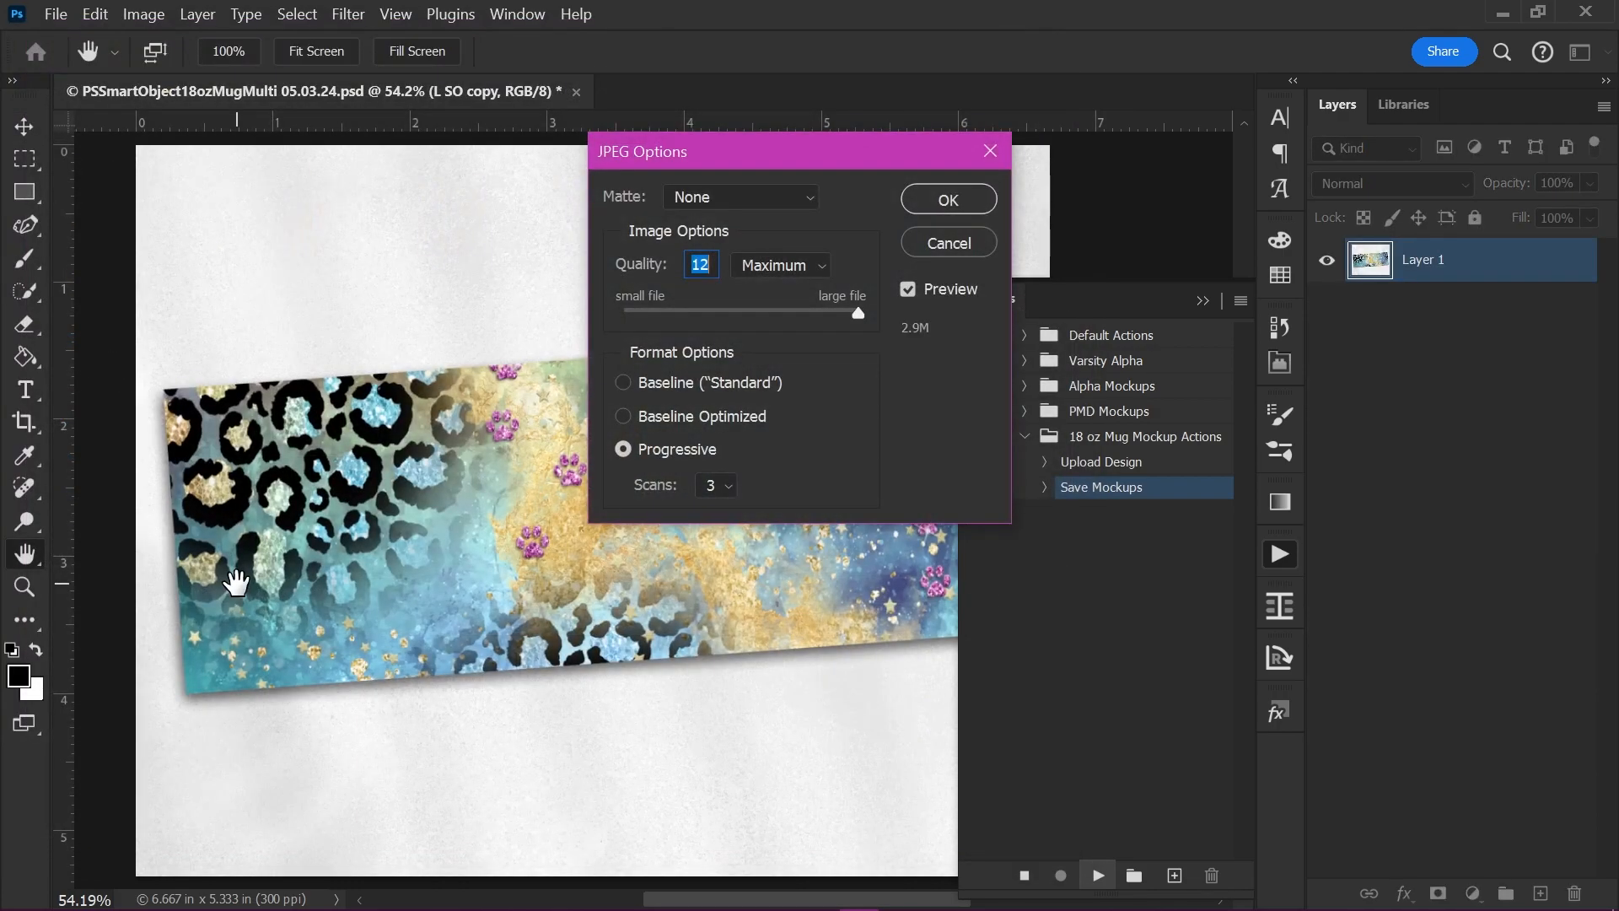
click(748, 381)
click(991, 196)
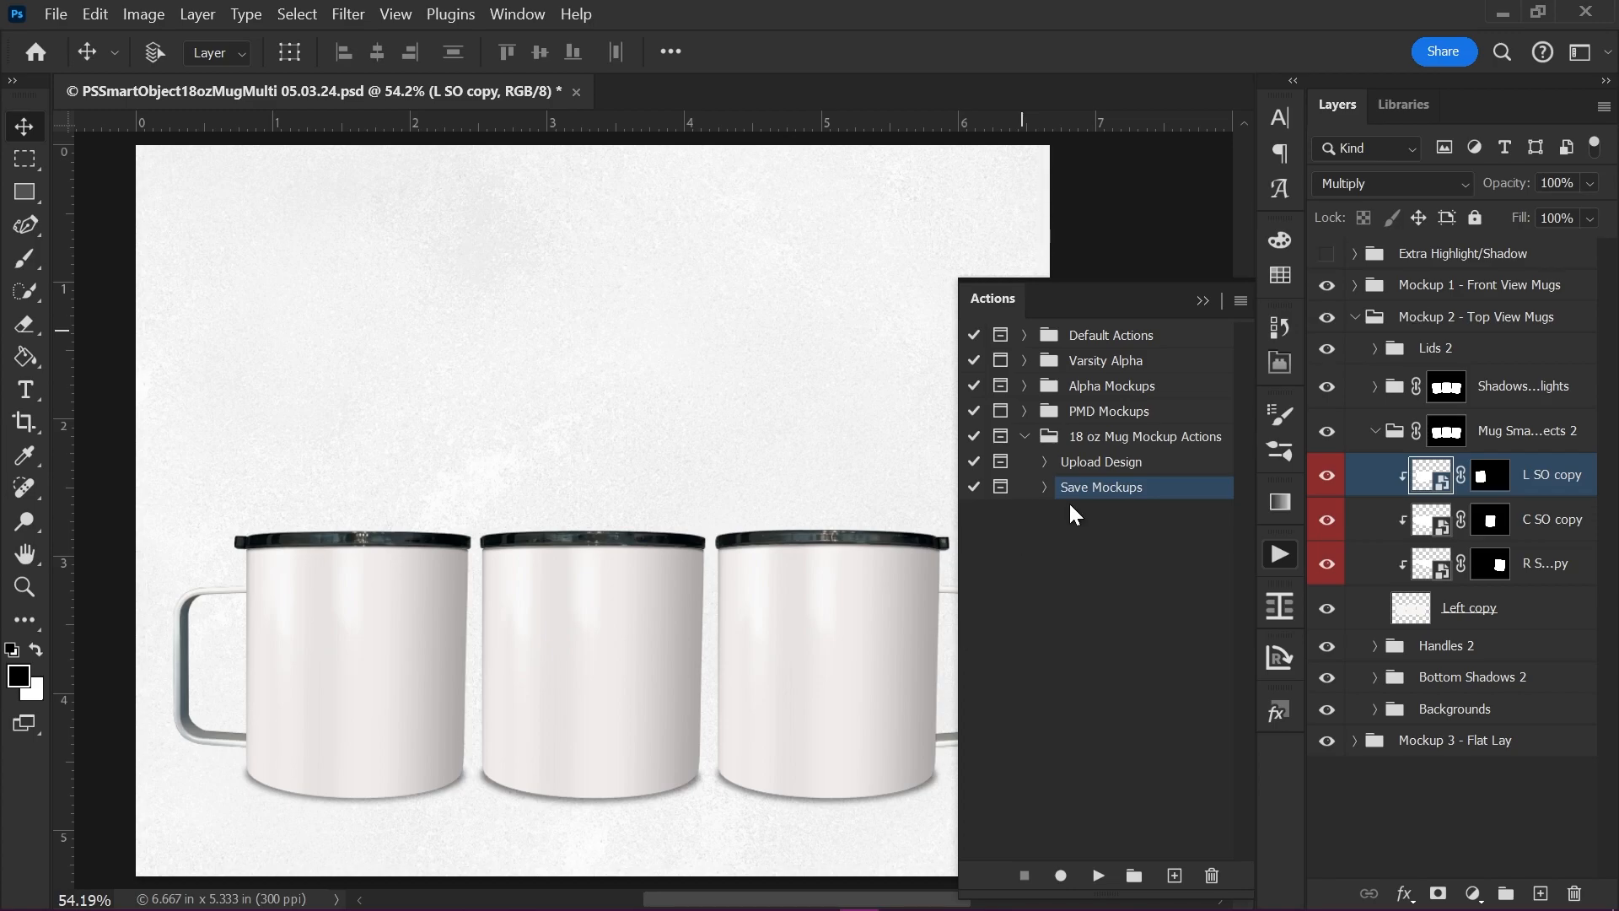
click(1105, 462)
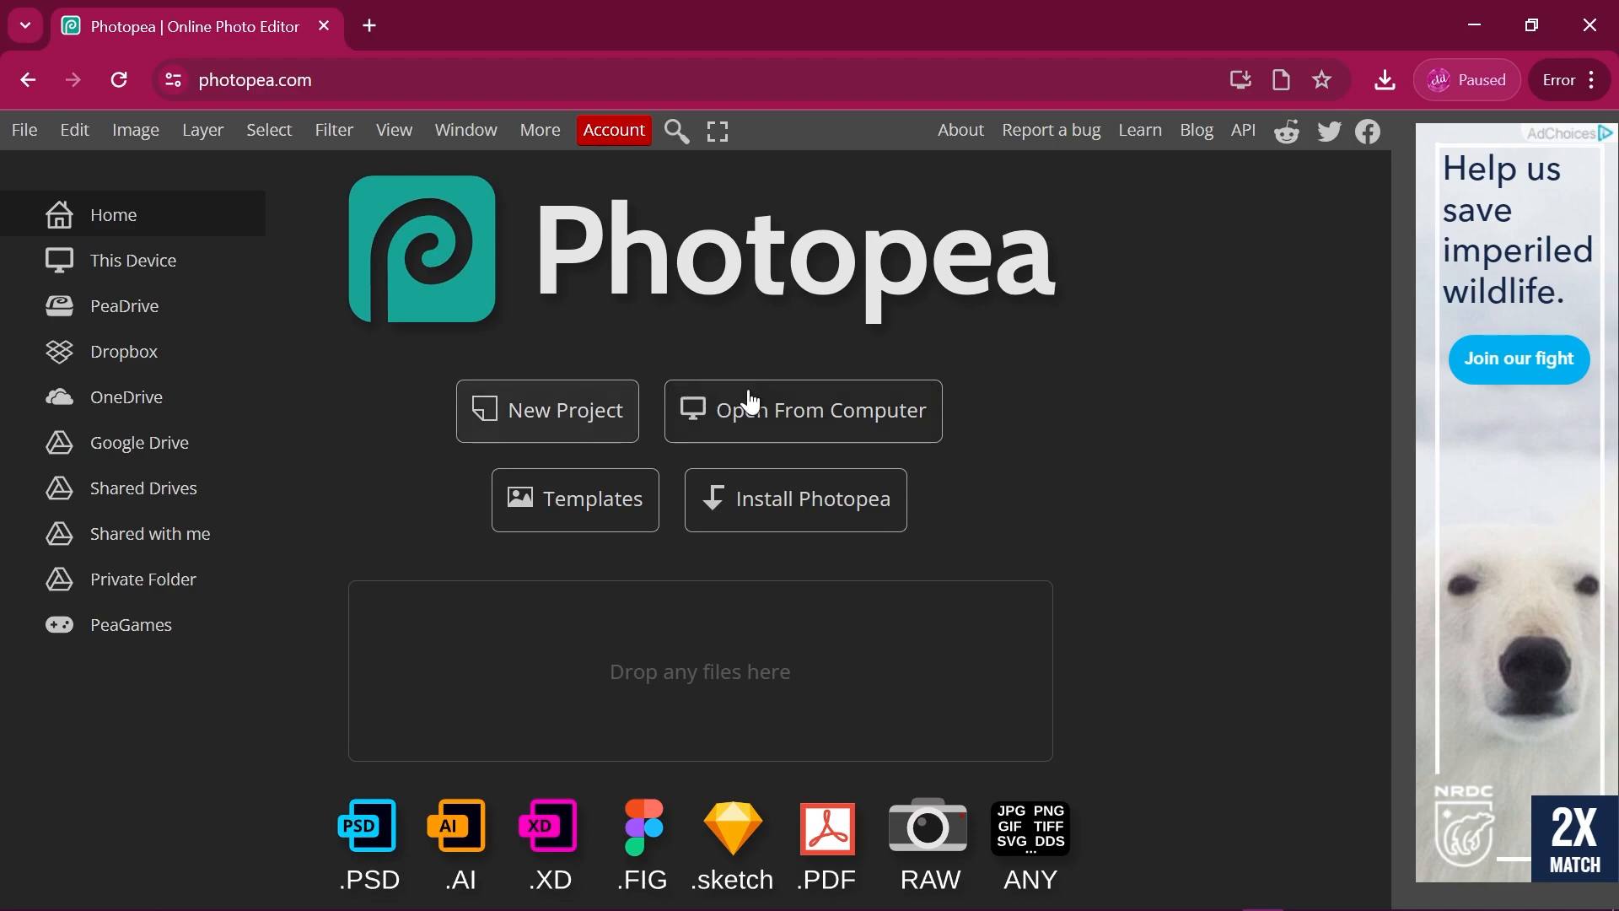
Step: Switch to Photopea, open PSSmartObject18ozMugMulti 05.03.24.psd from the computer, and collapse the Mockup 2 - Top View Mugs group
click(769, 438)
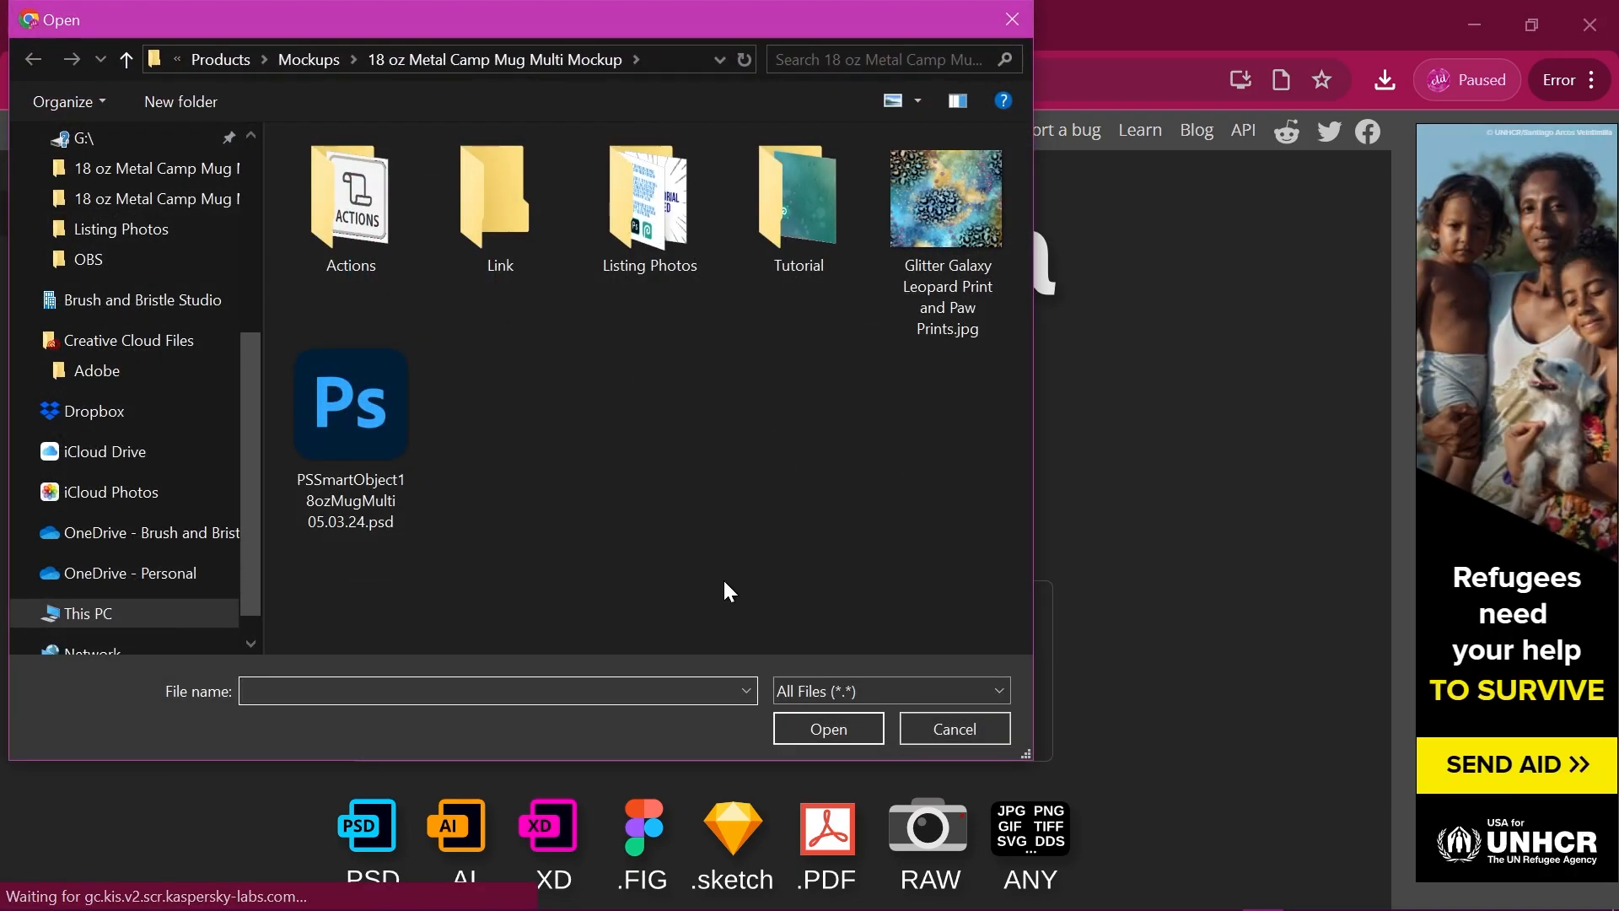
double_click(401, 403)
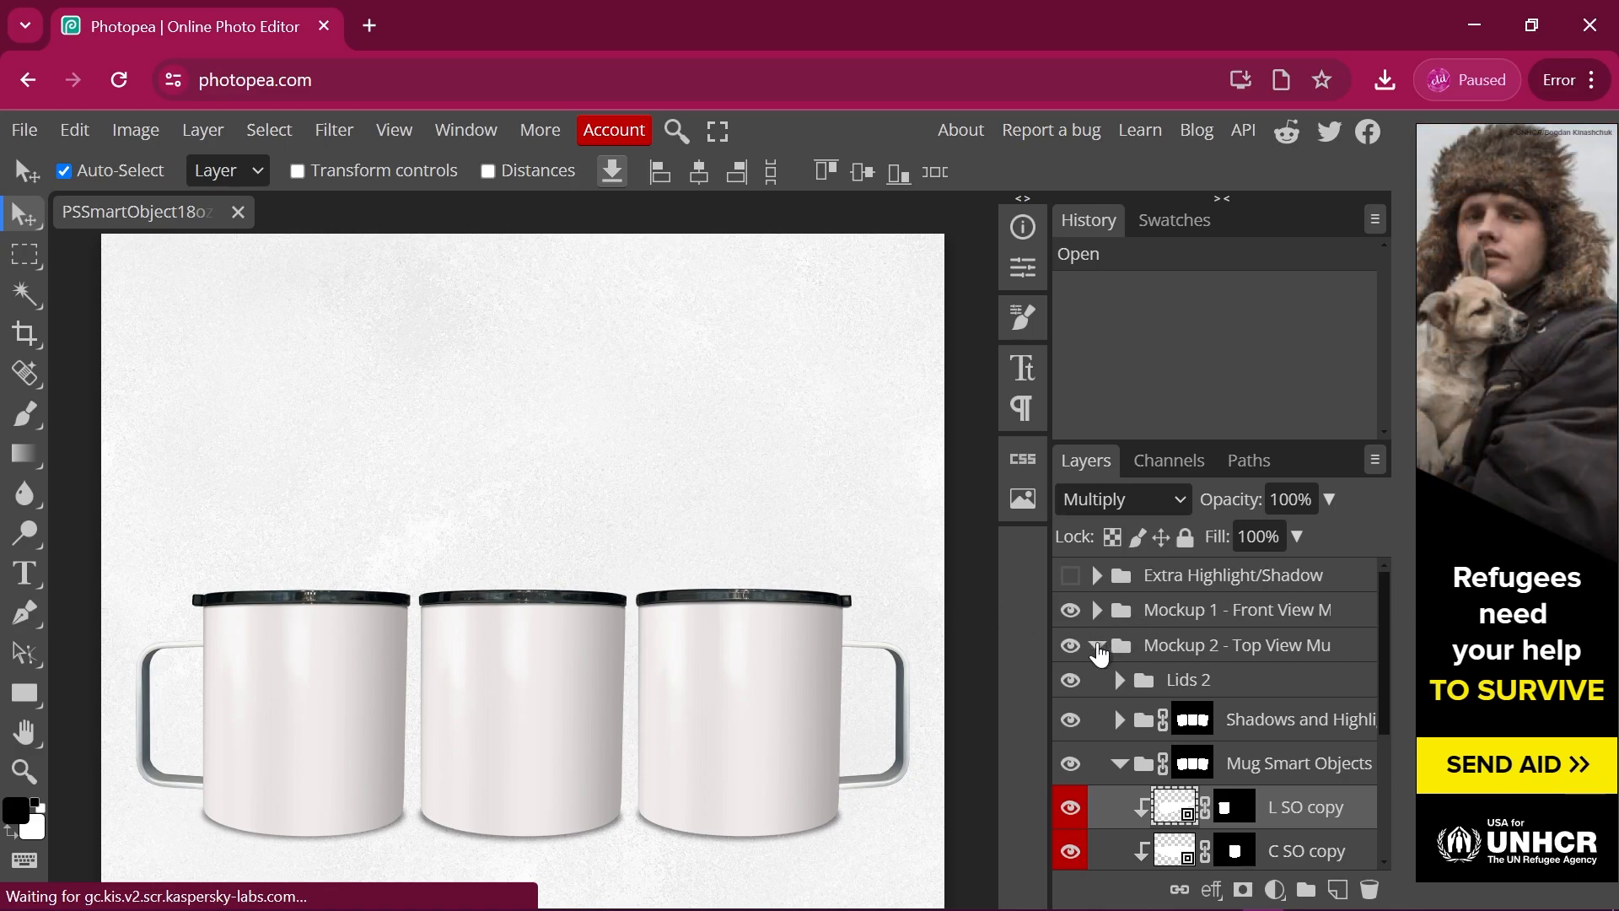
click(1097, 647)
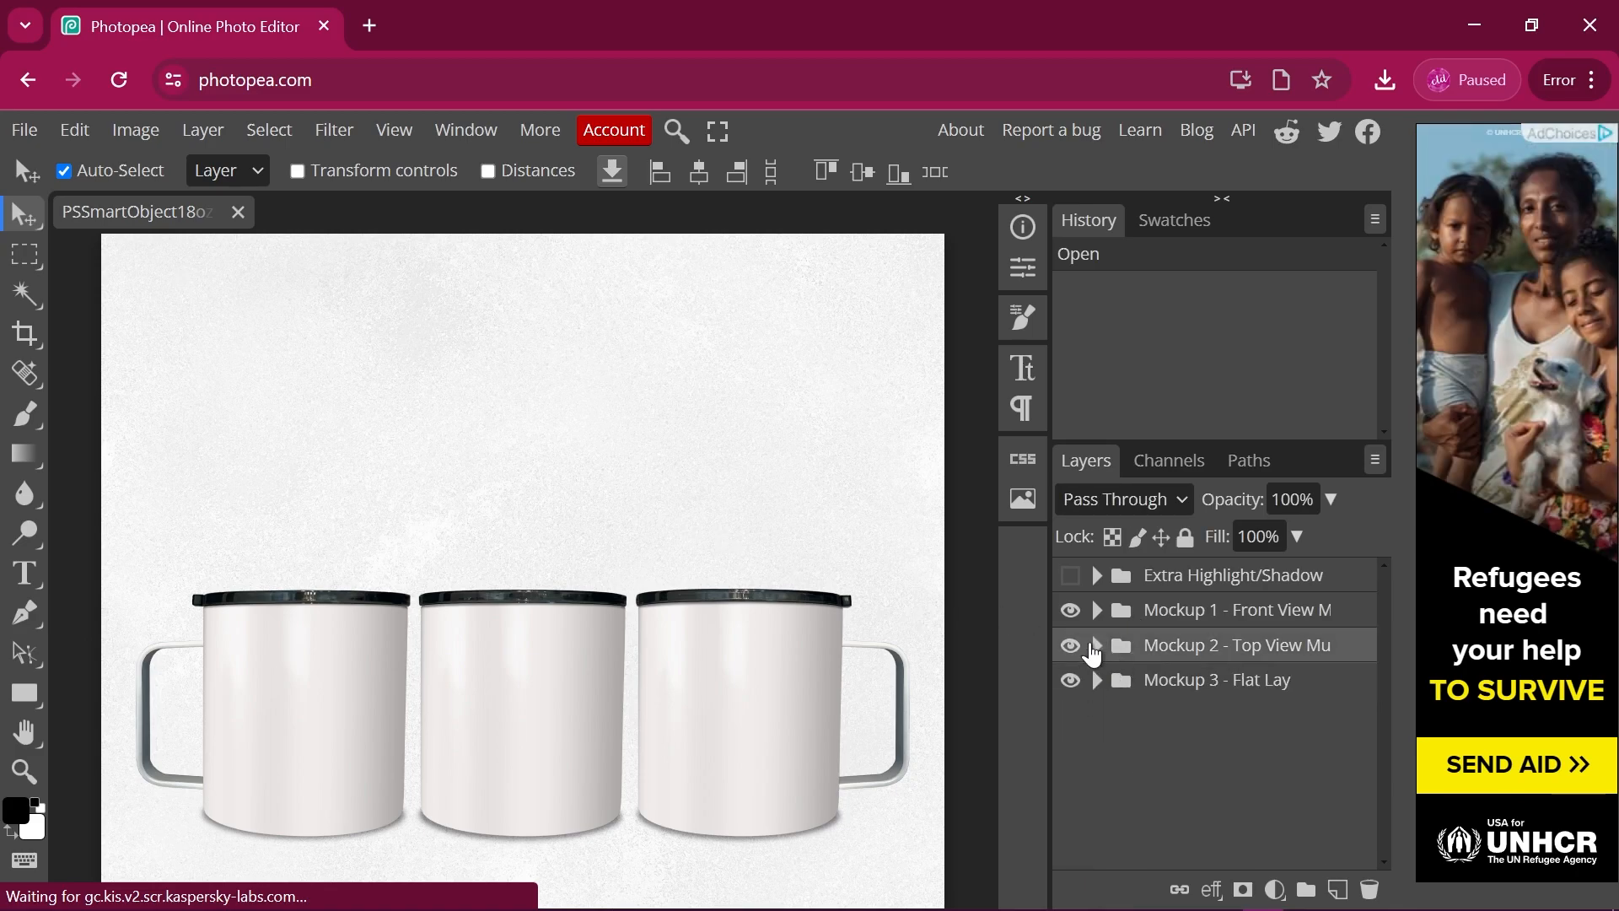
Step: Expand the Mockup 1 - Front View Mugs group and open the L SO copy smart object for editing
click(1097, 610)
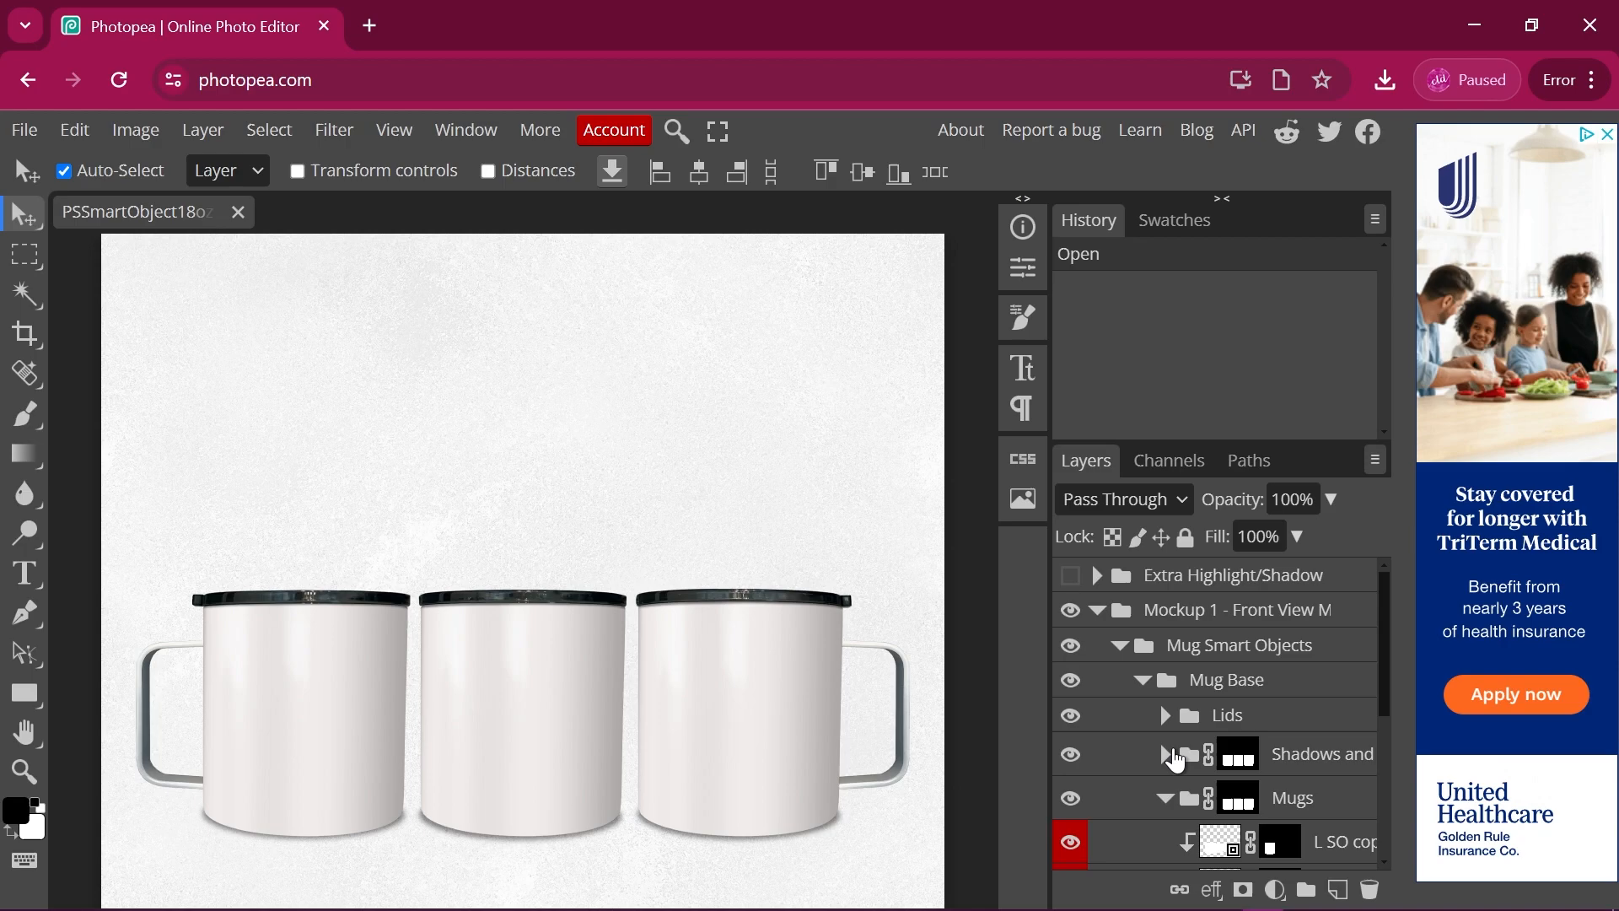
scroll(1176, 759, down, 3)
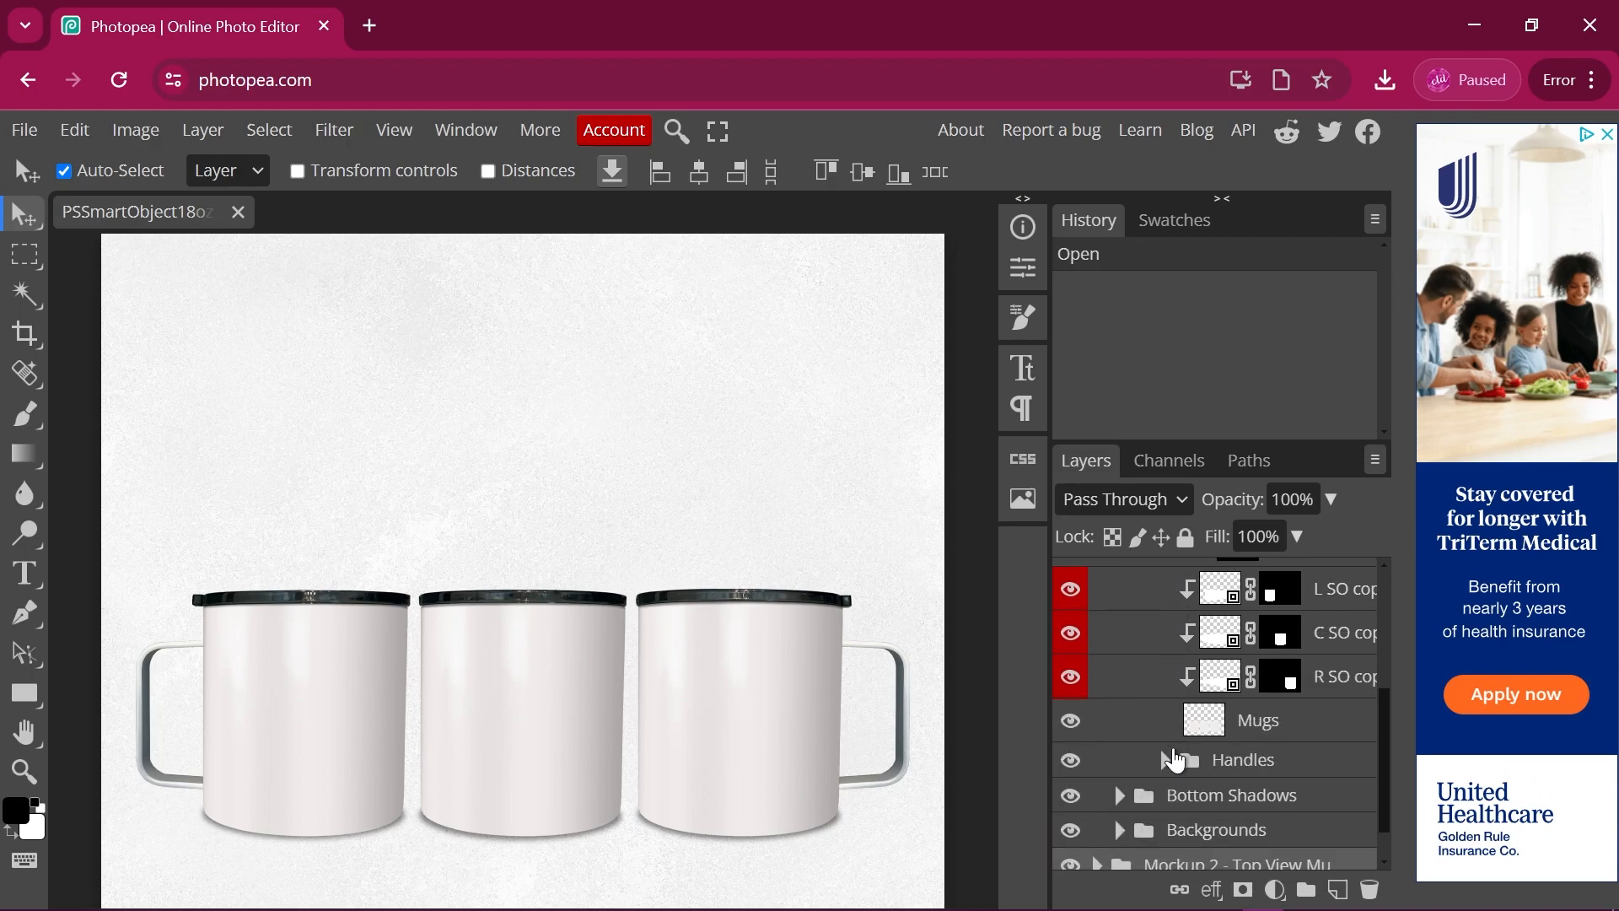
scroll(1176, 759, up, 3)
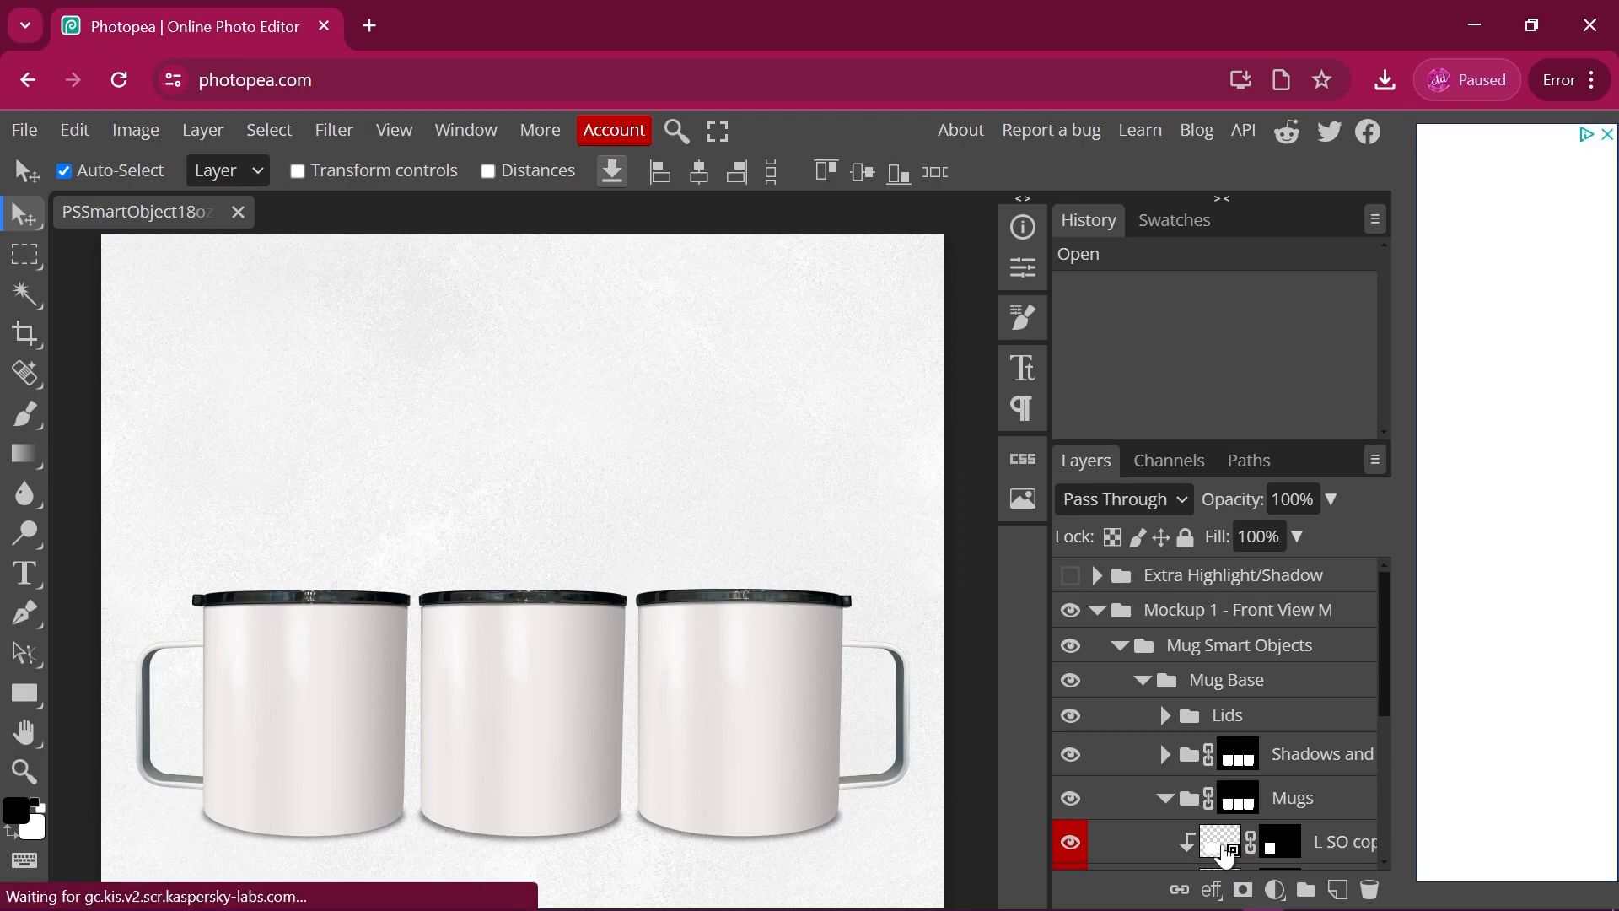
double_click(1225, 854)
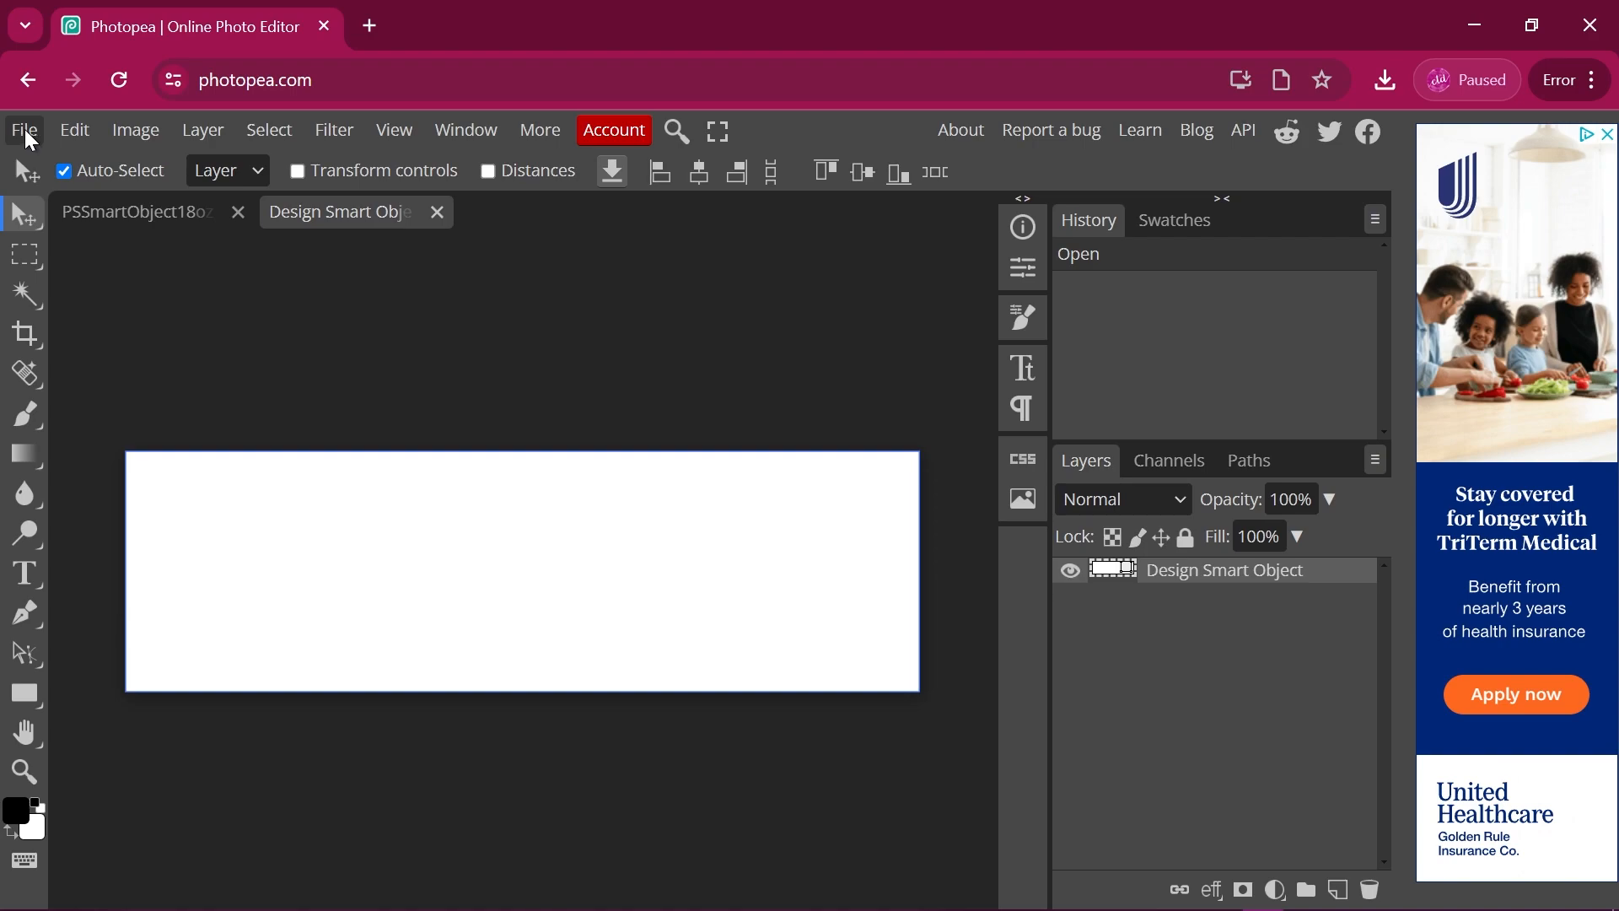
Step: Place Glitter Galaxy Leopard Print and Paw Prints.jpg into the Design Smart Object document
click(28, 137)
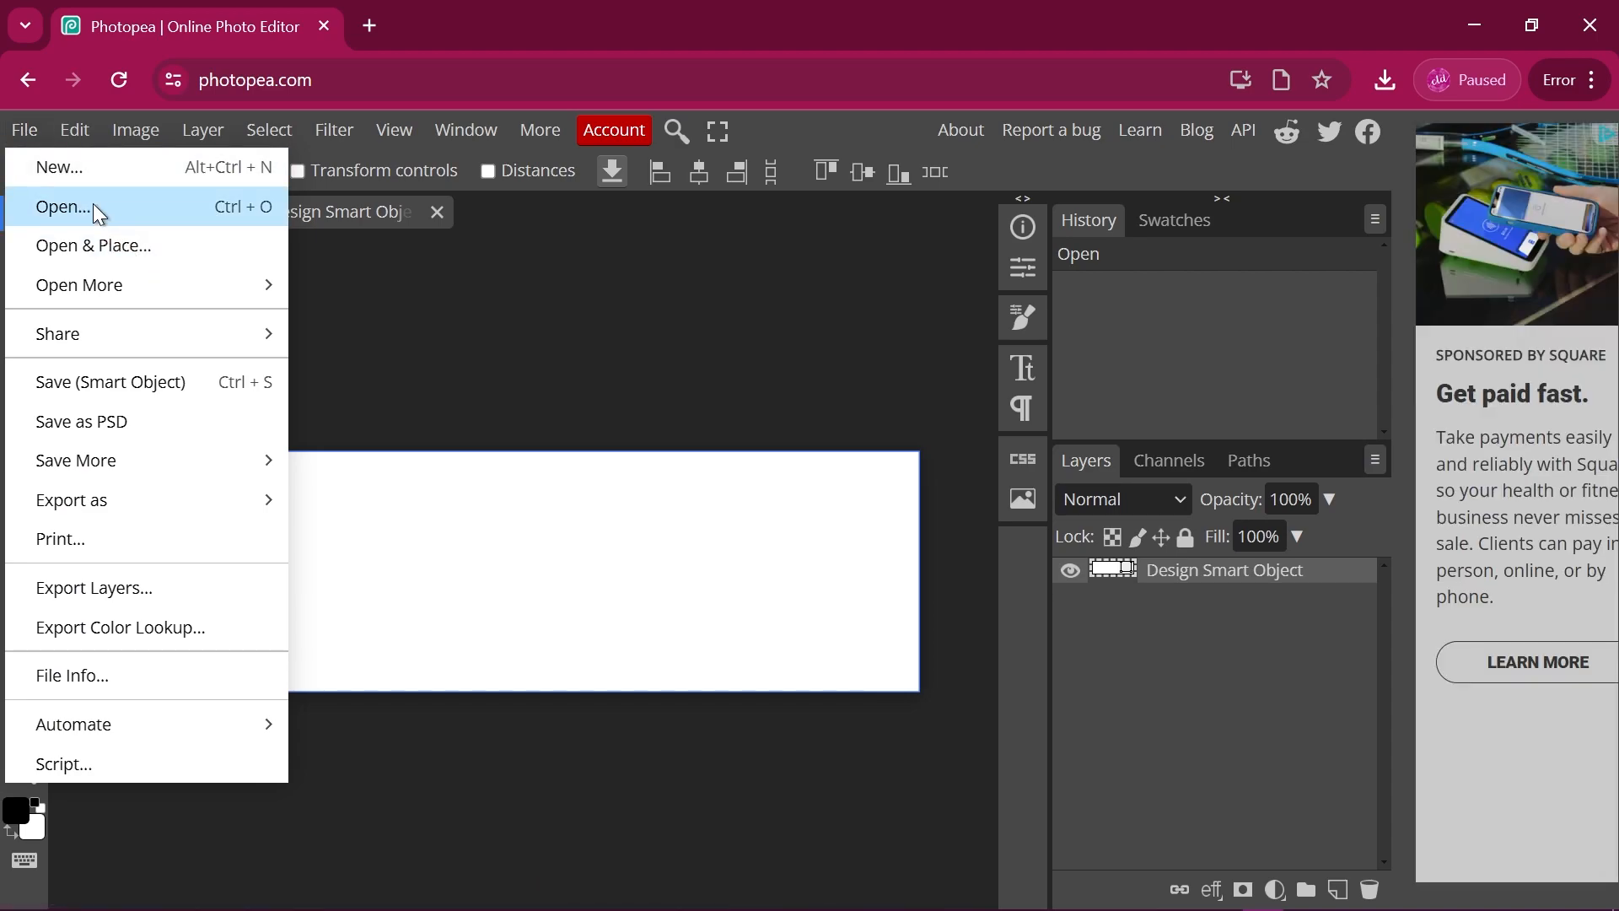
click(115, 252)
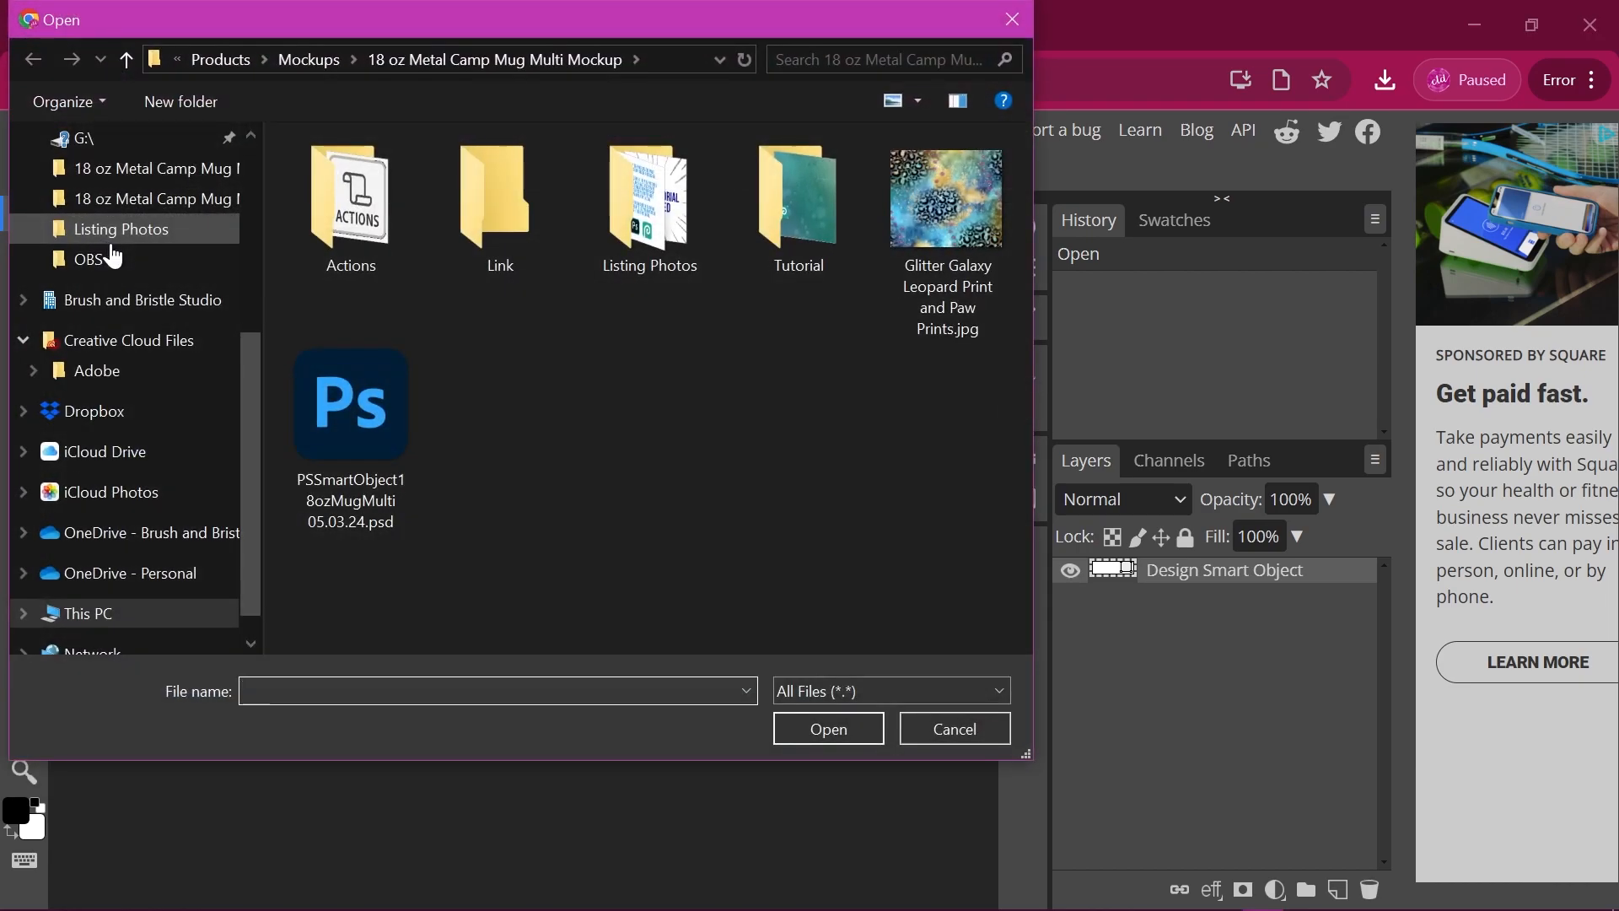
double_click(934, 224)
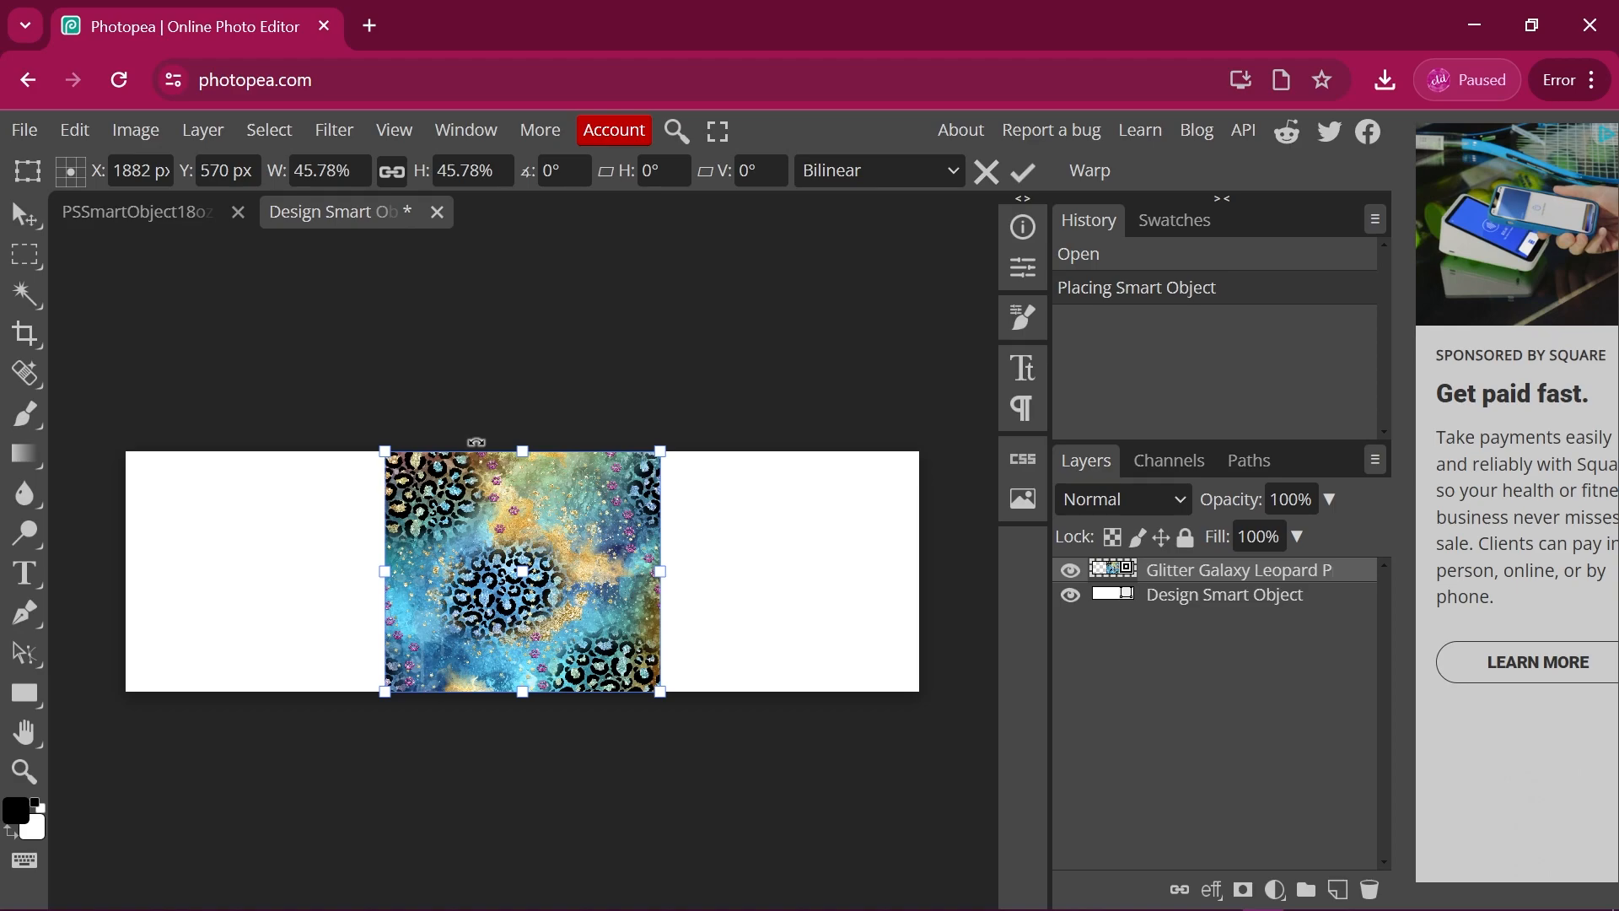
Step: Scale the placed design to 132.11% to span the full canvas width, move it down to about Y 1298 px, and commit the transform
drag(386, 570, 126, 561)
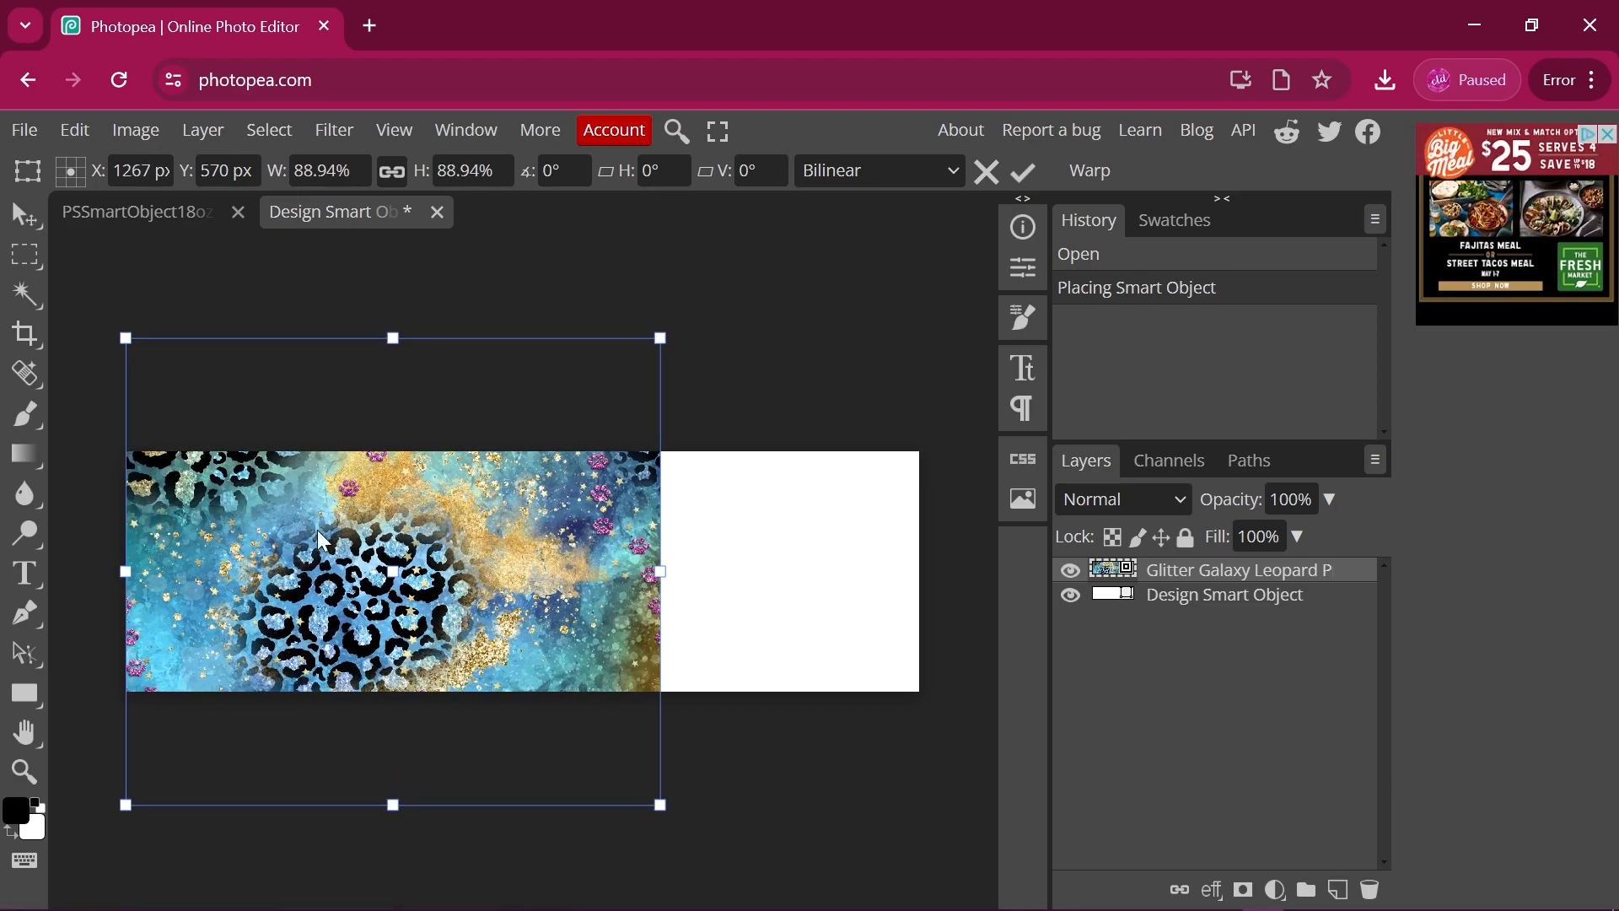
drag(661, 571, 919, 579)
drag(624, 510, 604, 643)
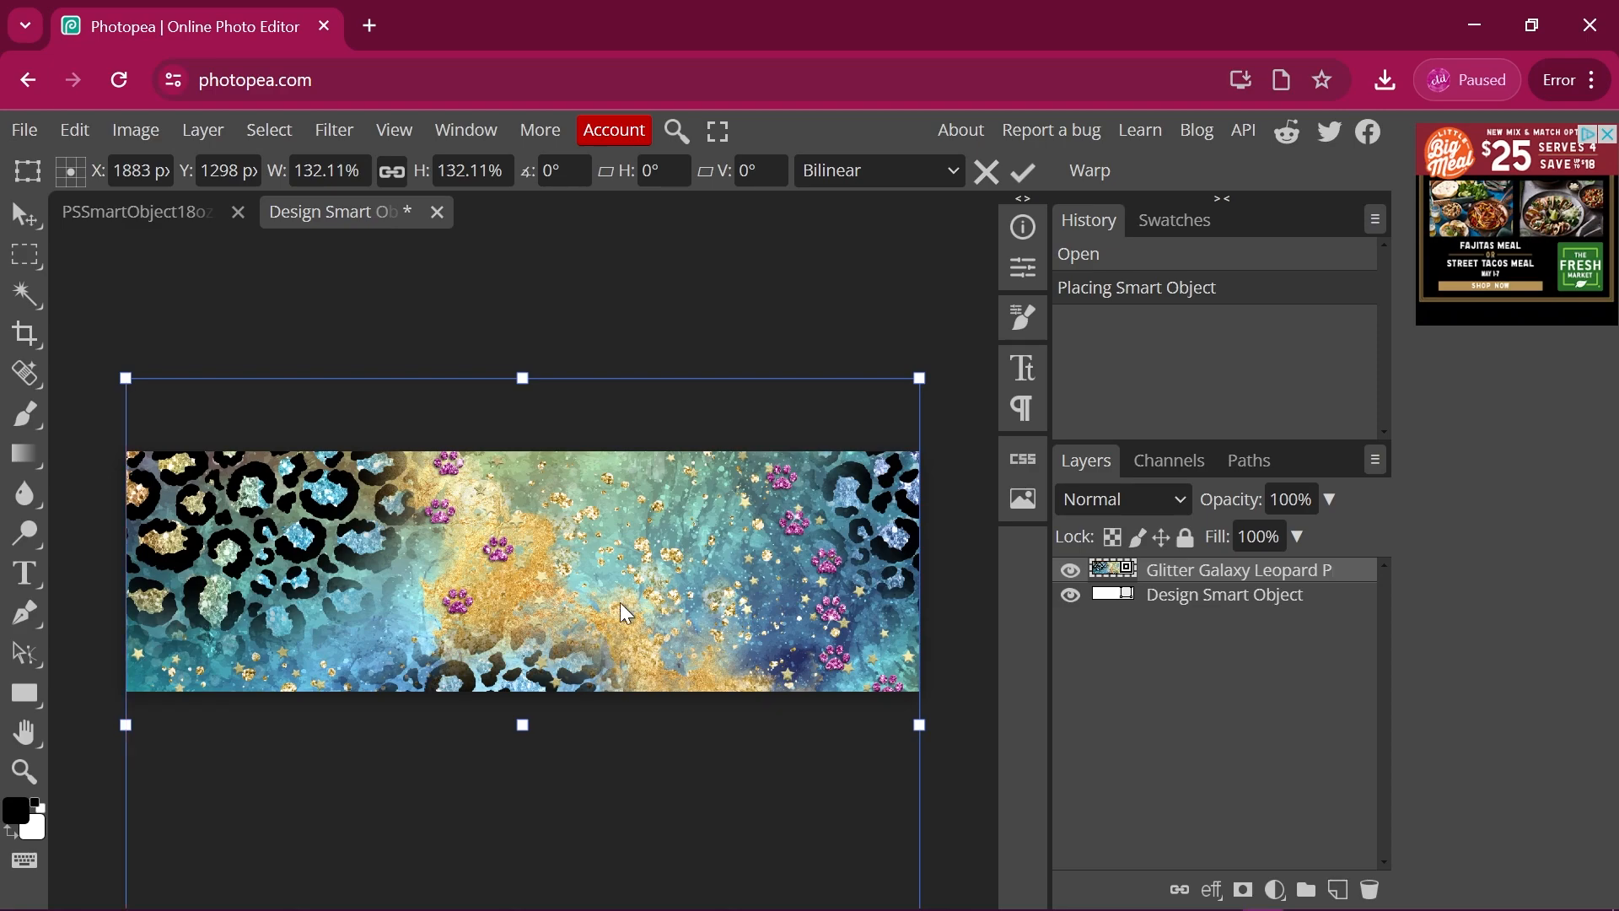
click(1024, 171)
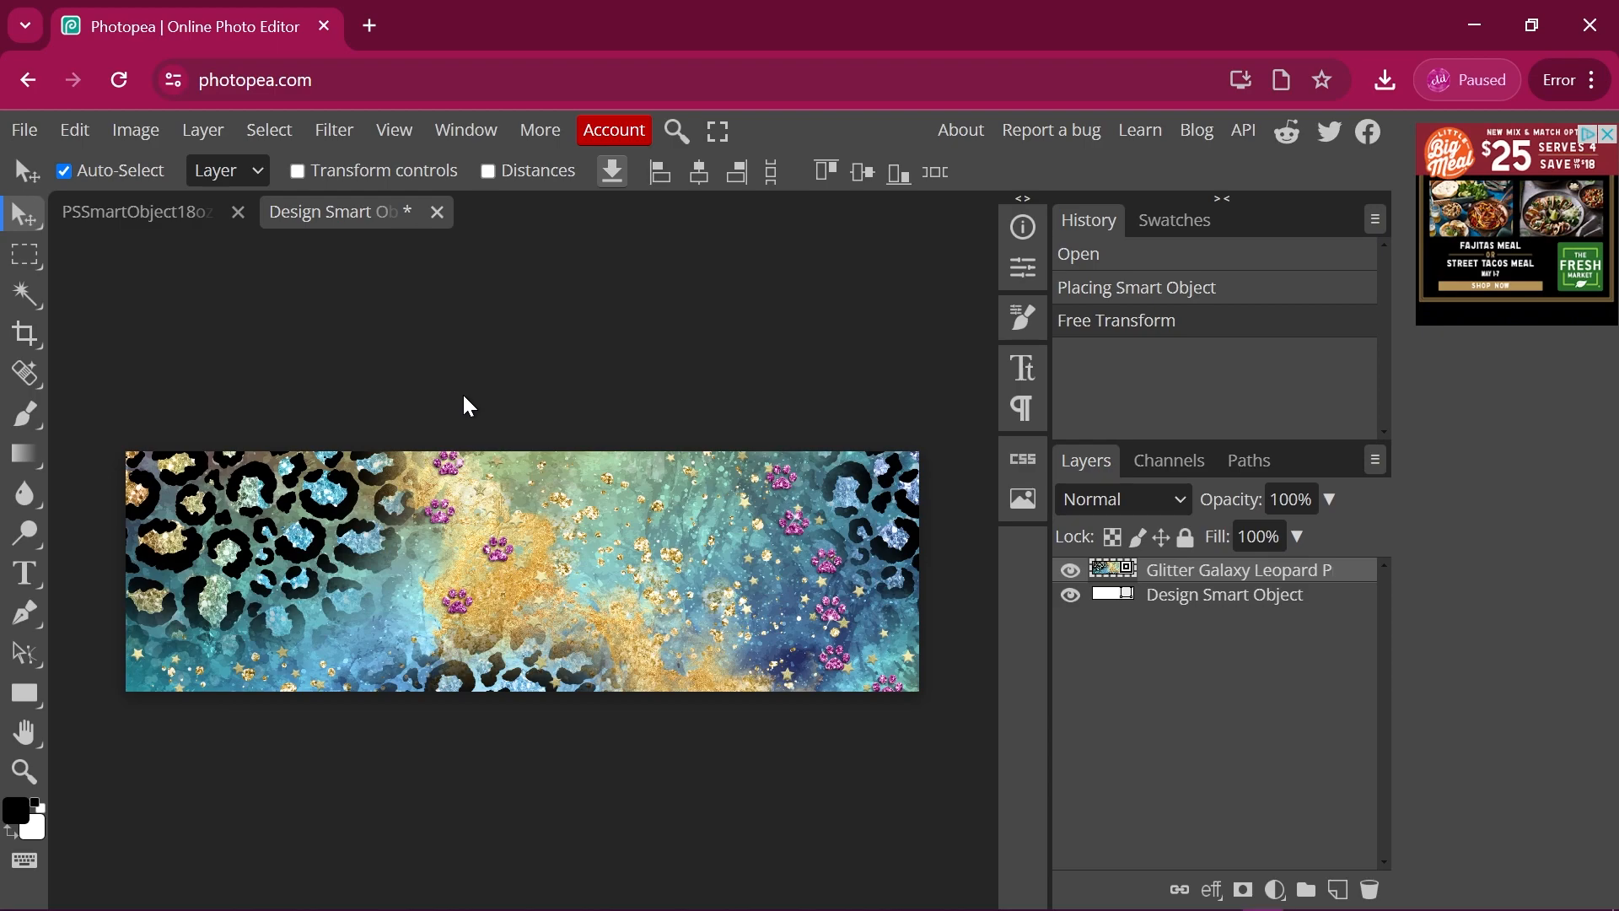
Step: Save the updated smart object and return to the mug mockup document
click(21, 132)
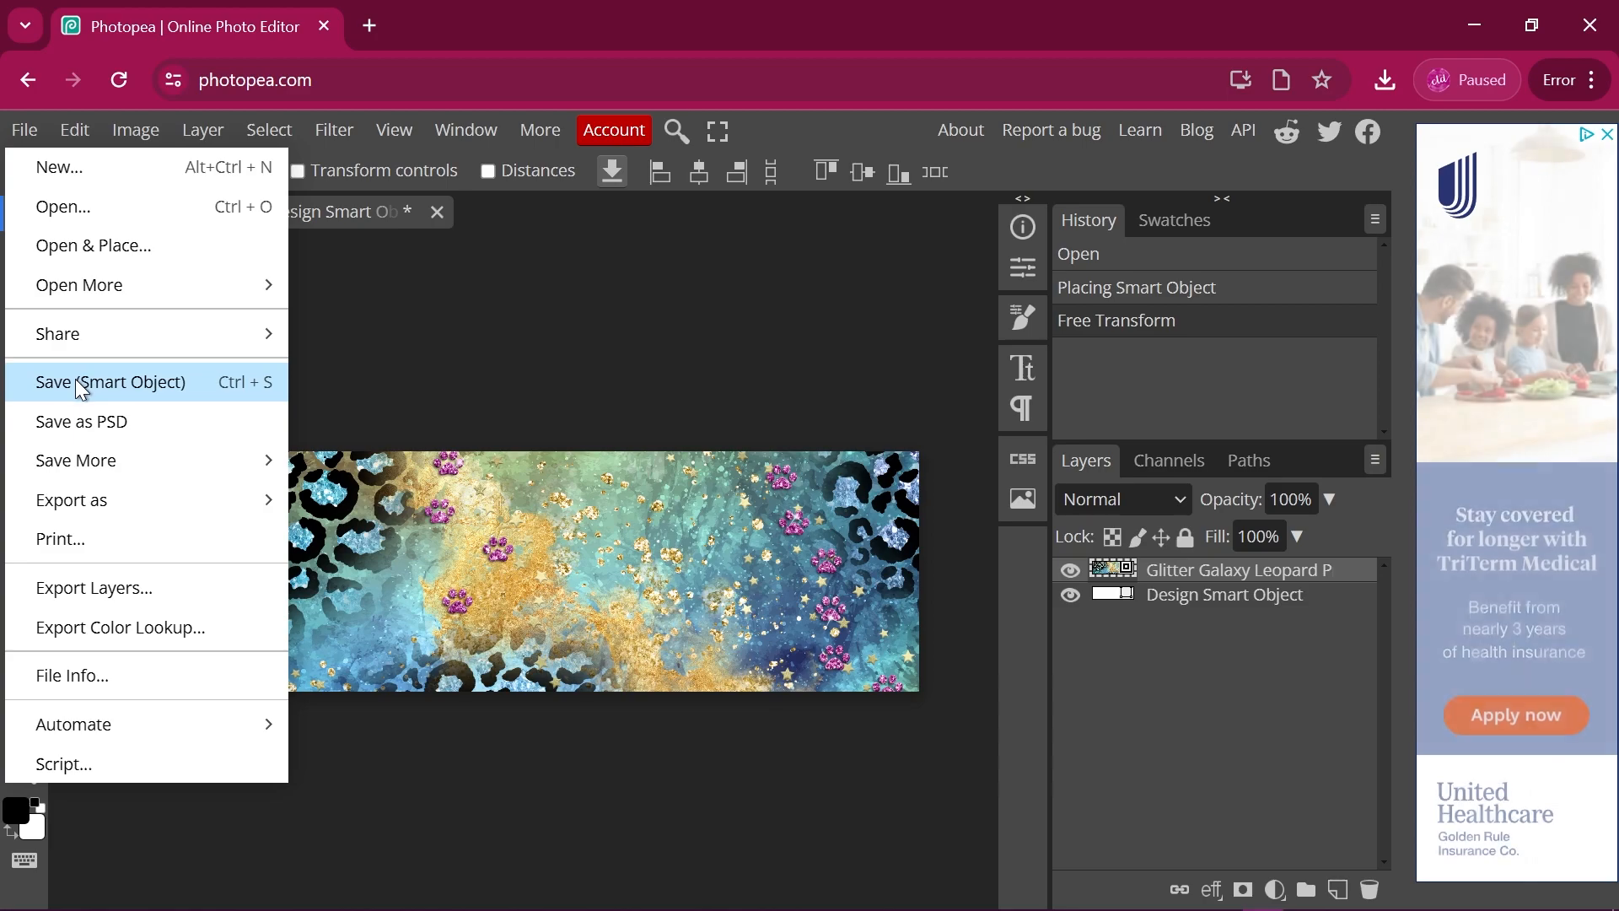
click(135, 383)
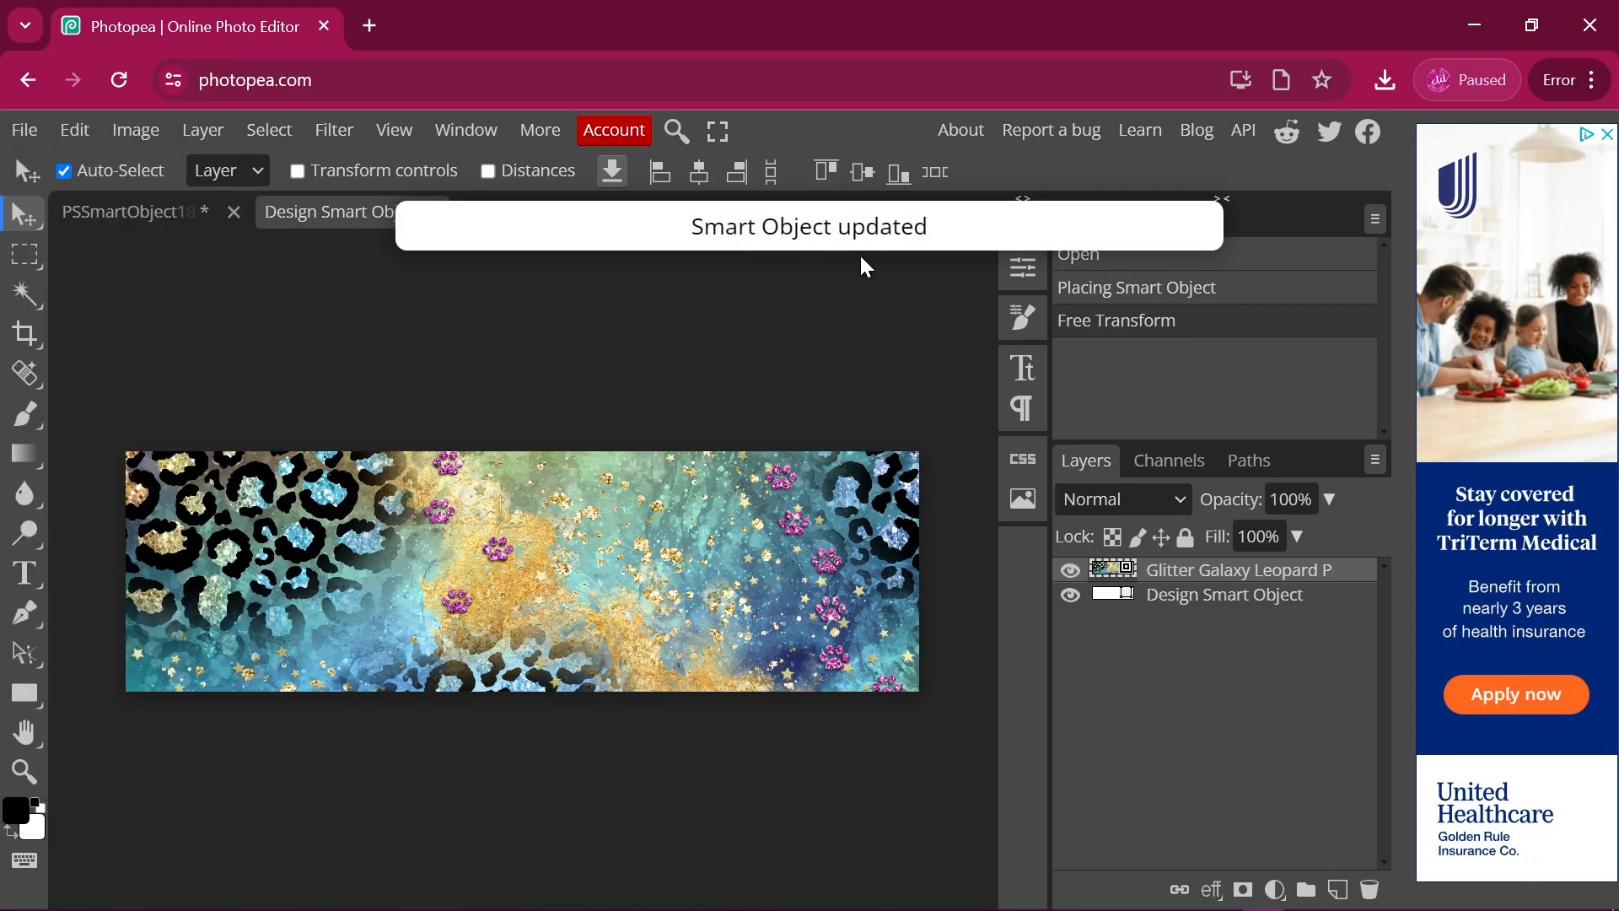
click(148, 208)
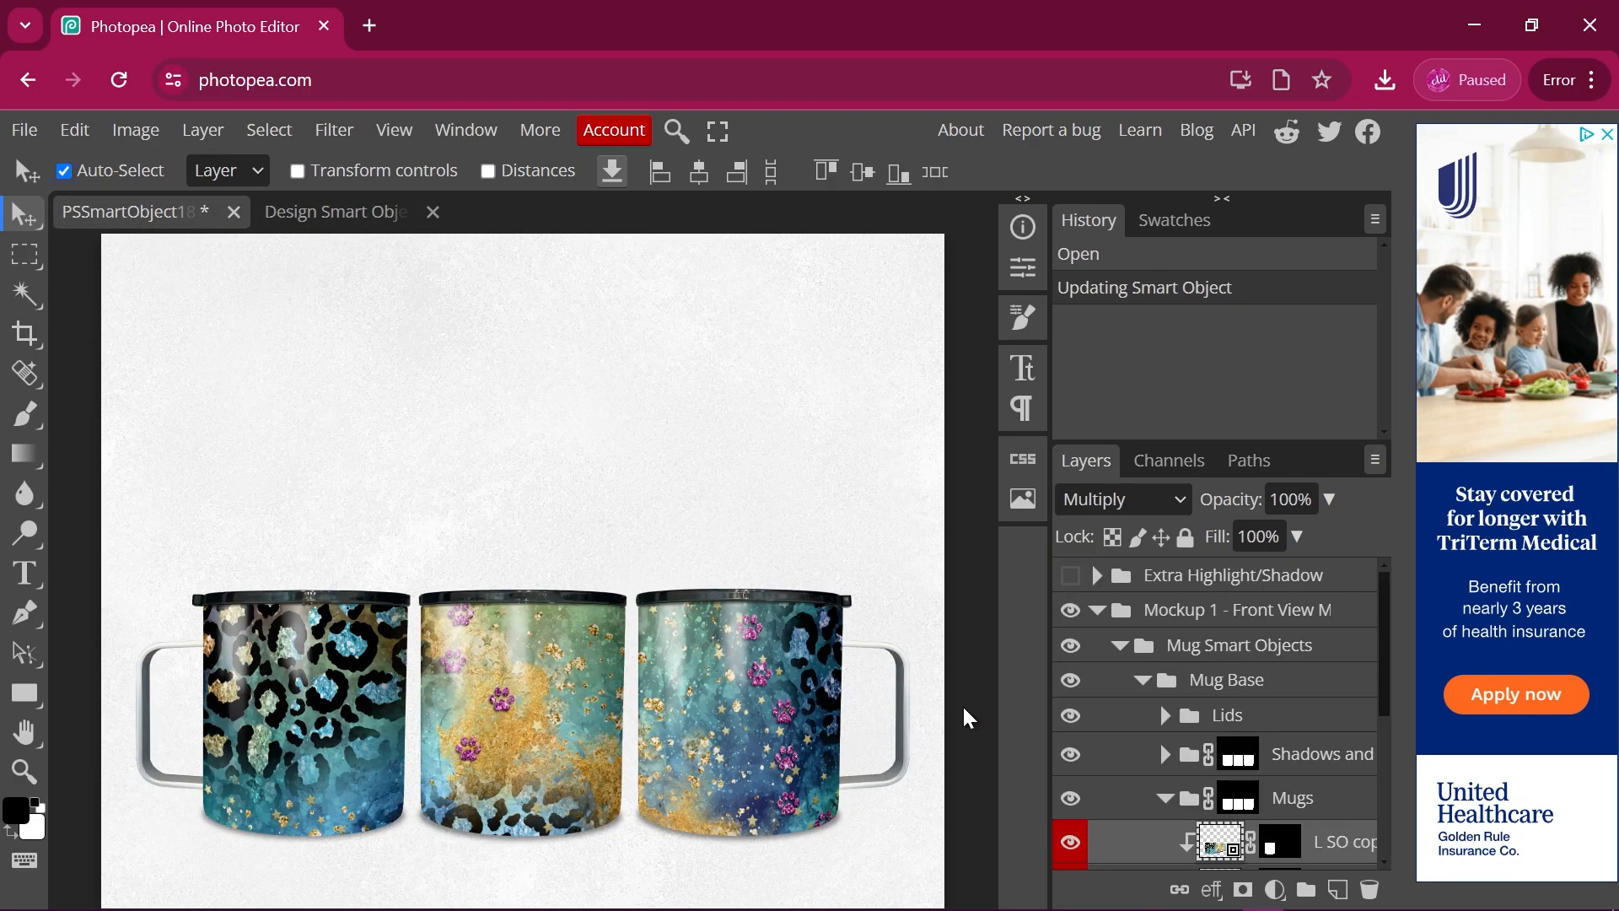
Step: Check the design on the Top View Mugs and Flat Lay mockups by hiding the groups above them, and show all mockups again
click(1097, 609)
click(1068, 612)
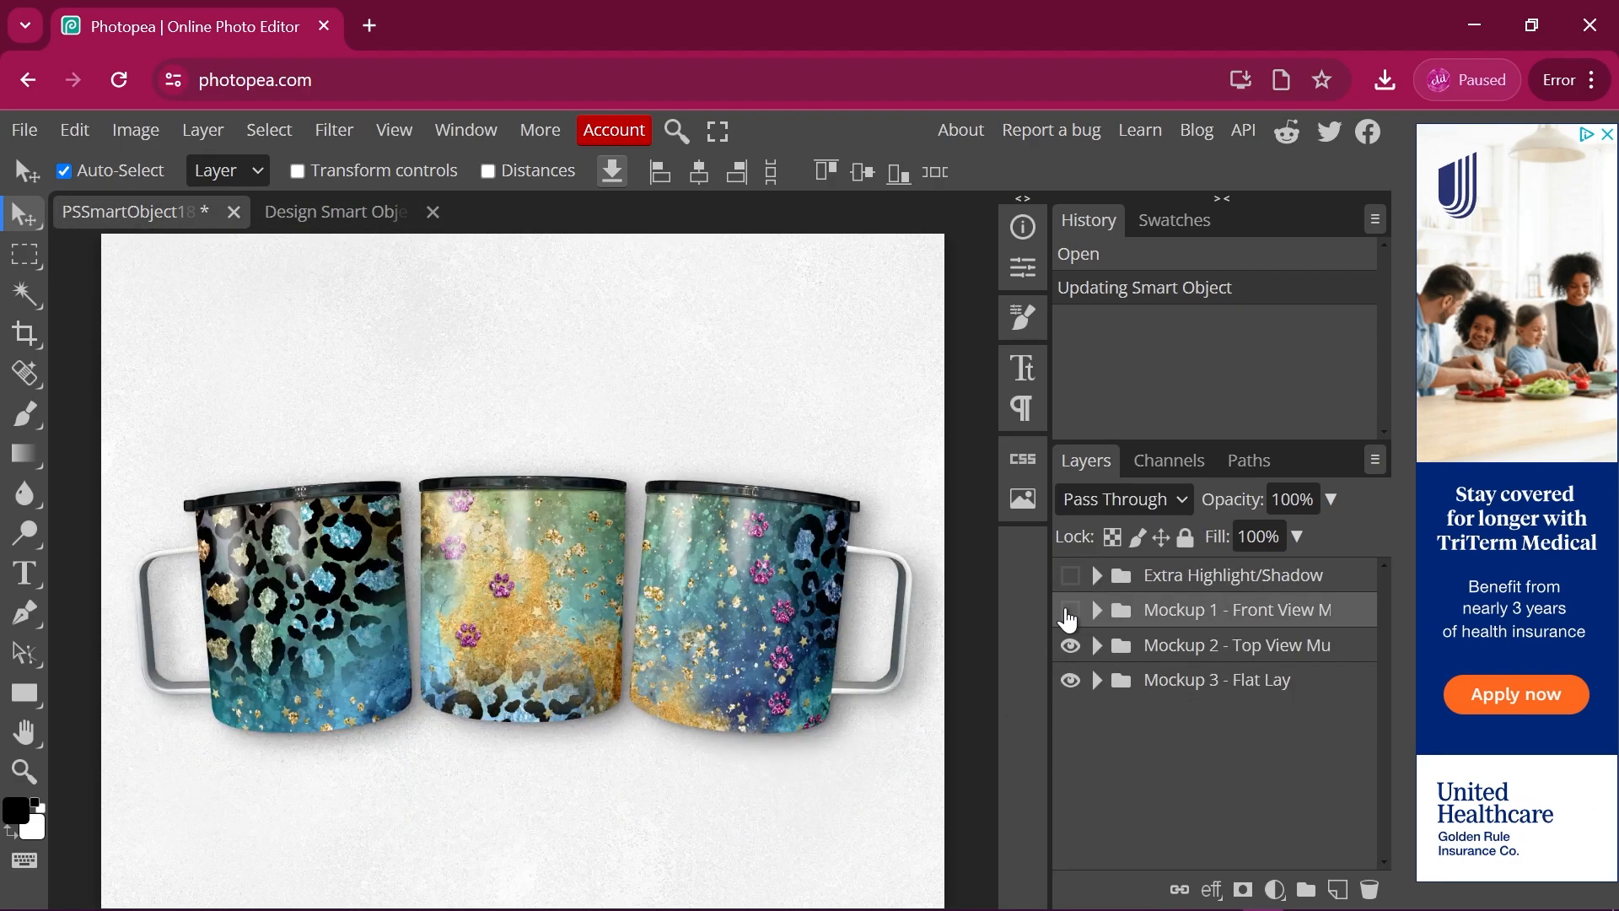
click(1068, 646)
click(1068, 646)
click(1069, 610)
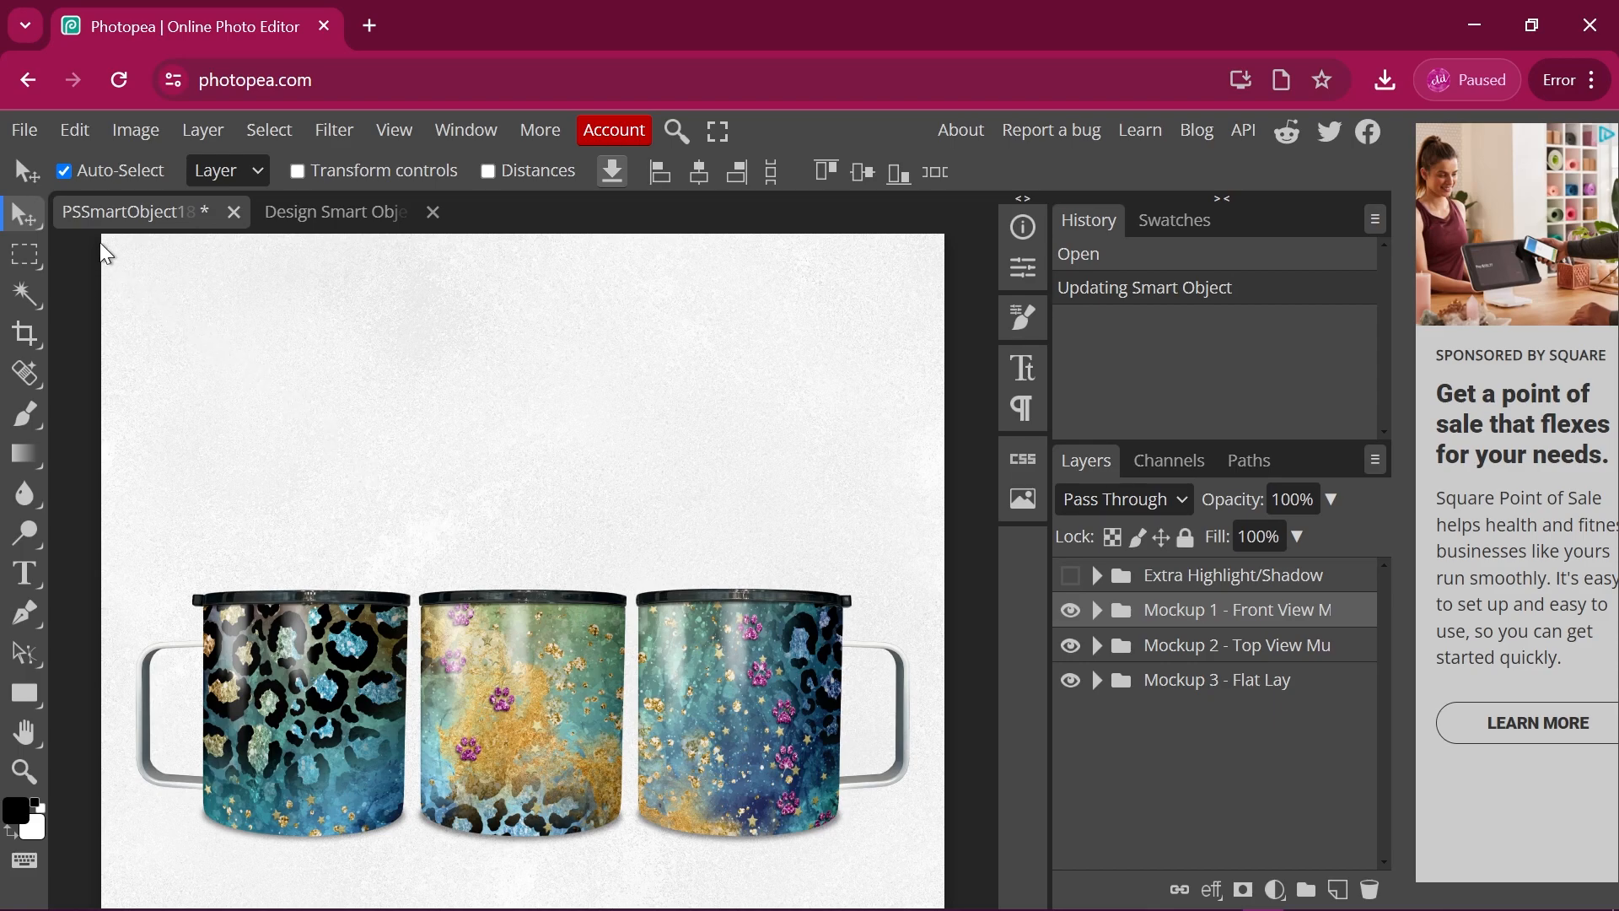
Step: Export the front view mug mockup as a JPG named Mockup 001 at 2000 × 1600 px and 100% quality
click(37, 137)
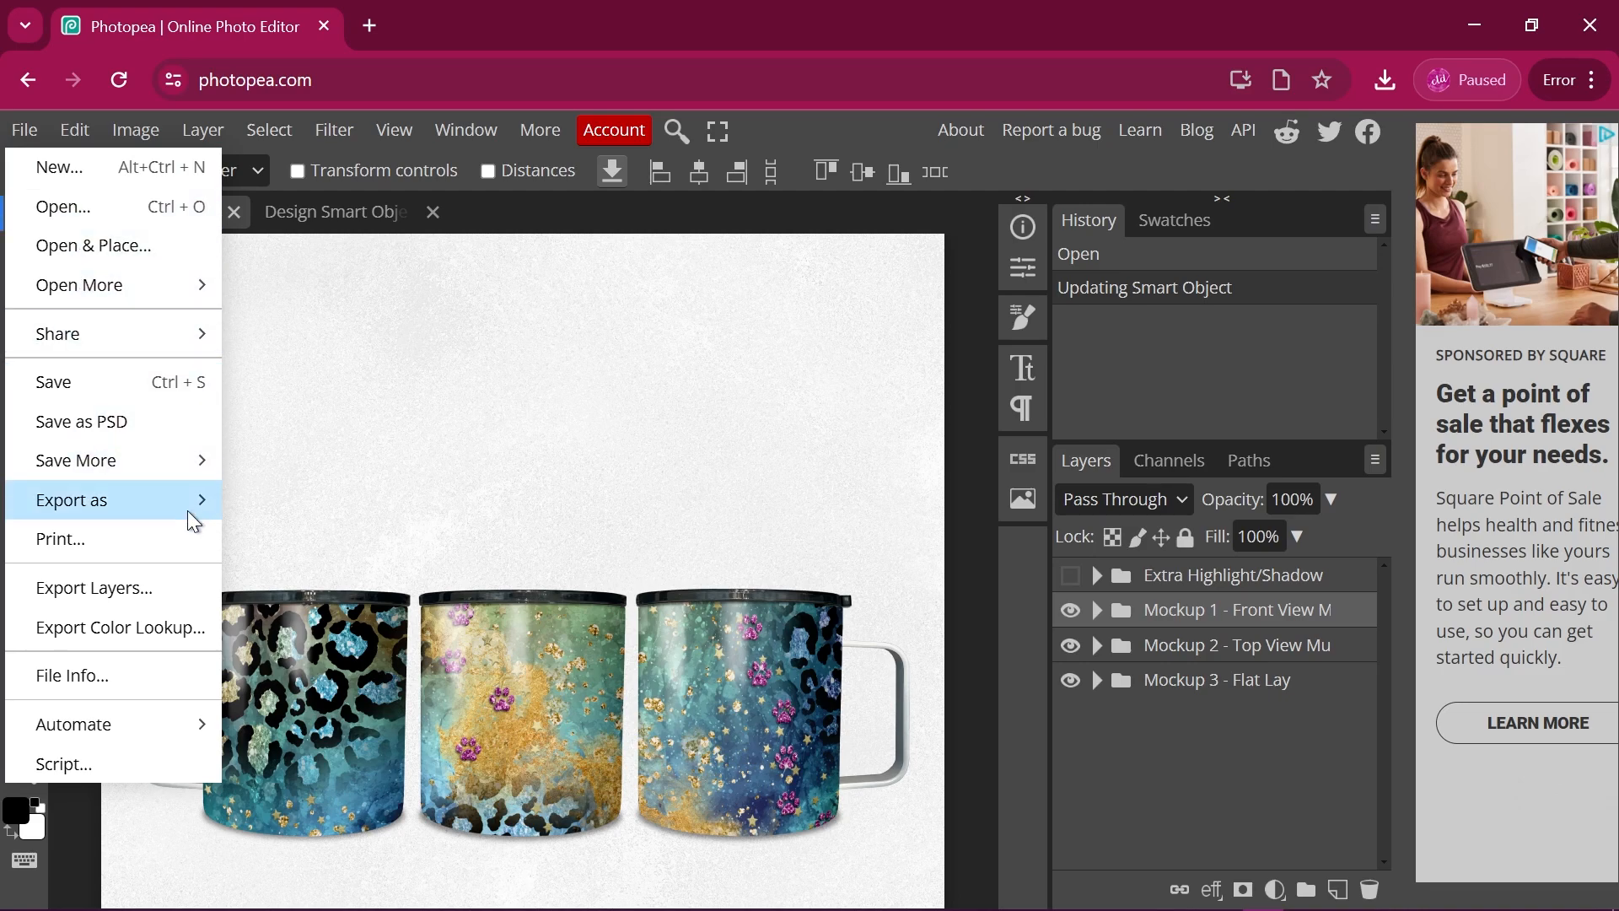
mouse_move(195, 520)
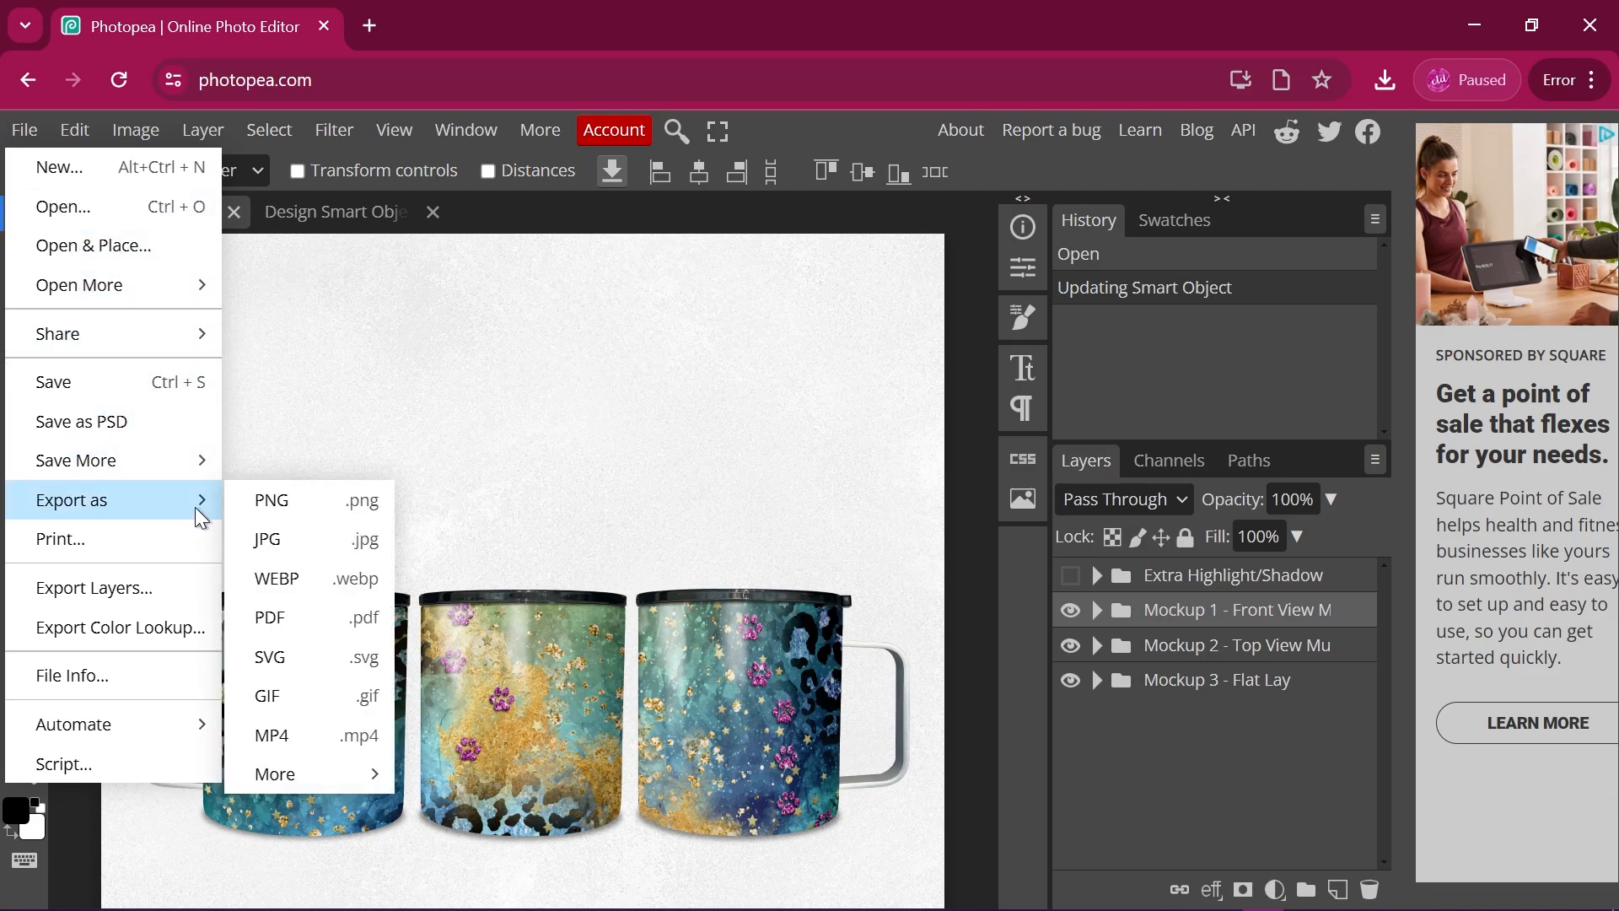
click(326, 546)
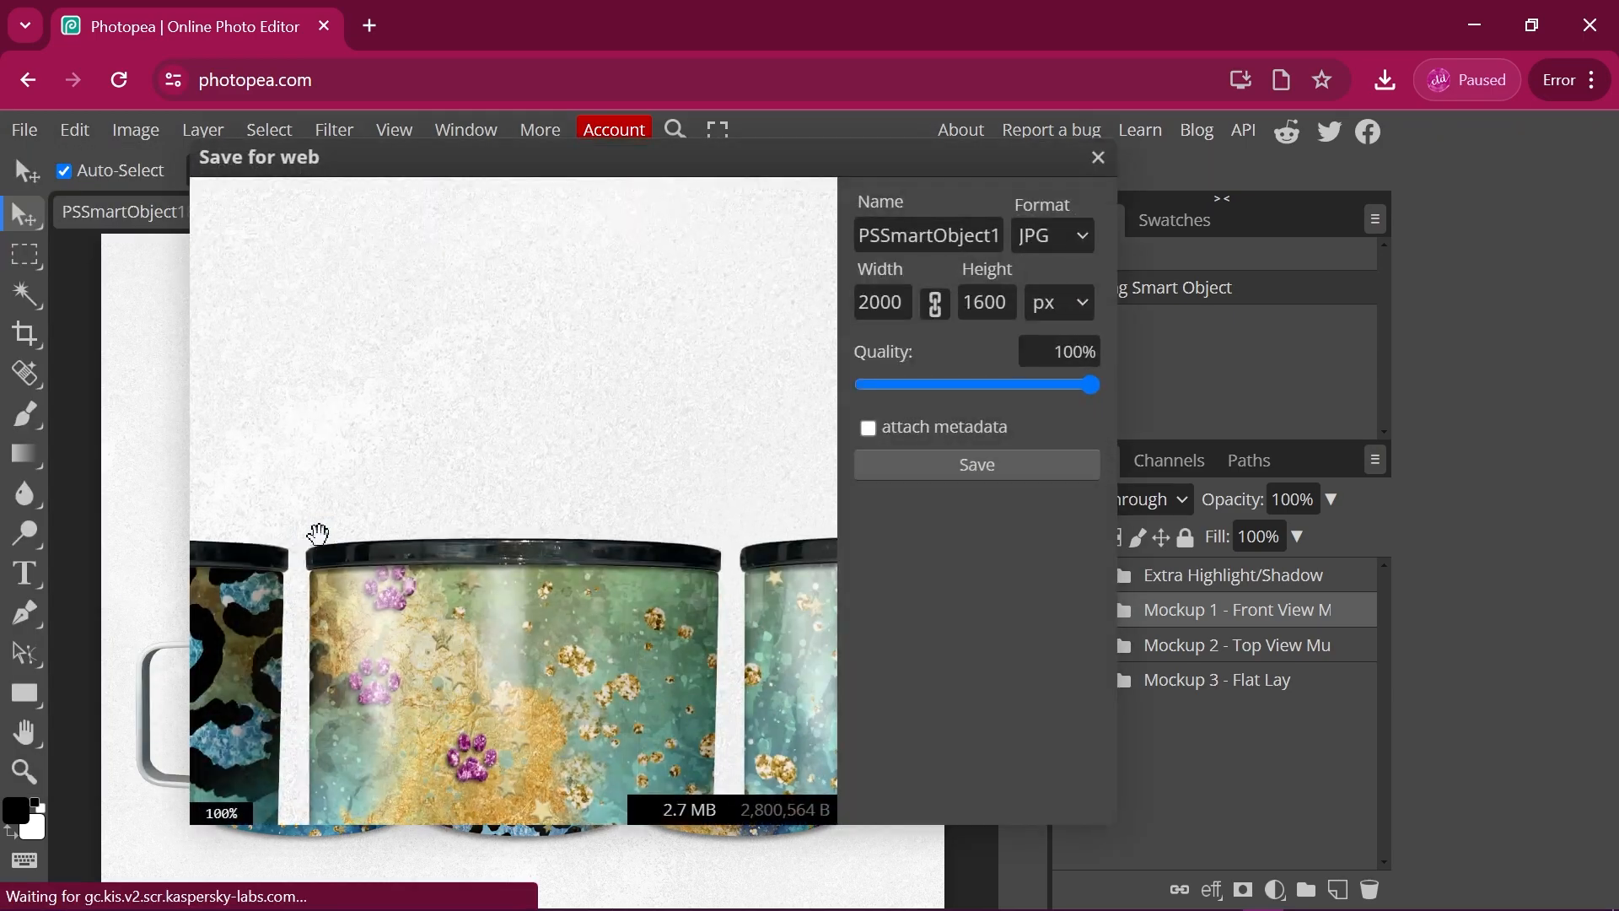
double_click(923, 237)
text(Mockup 001)
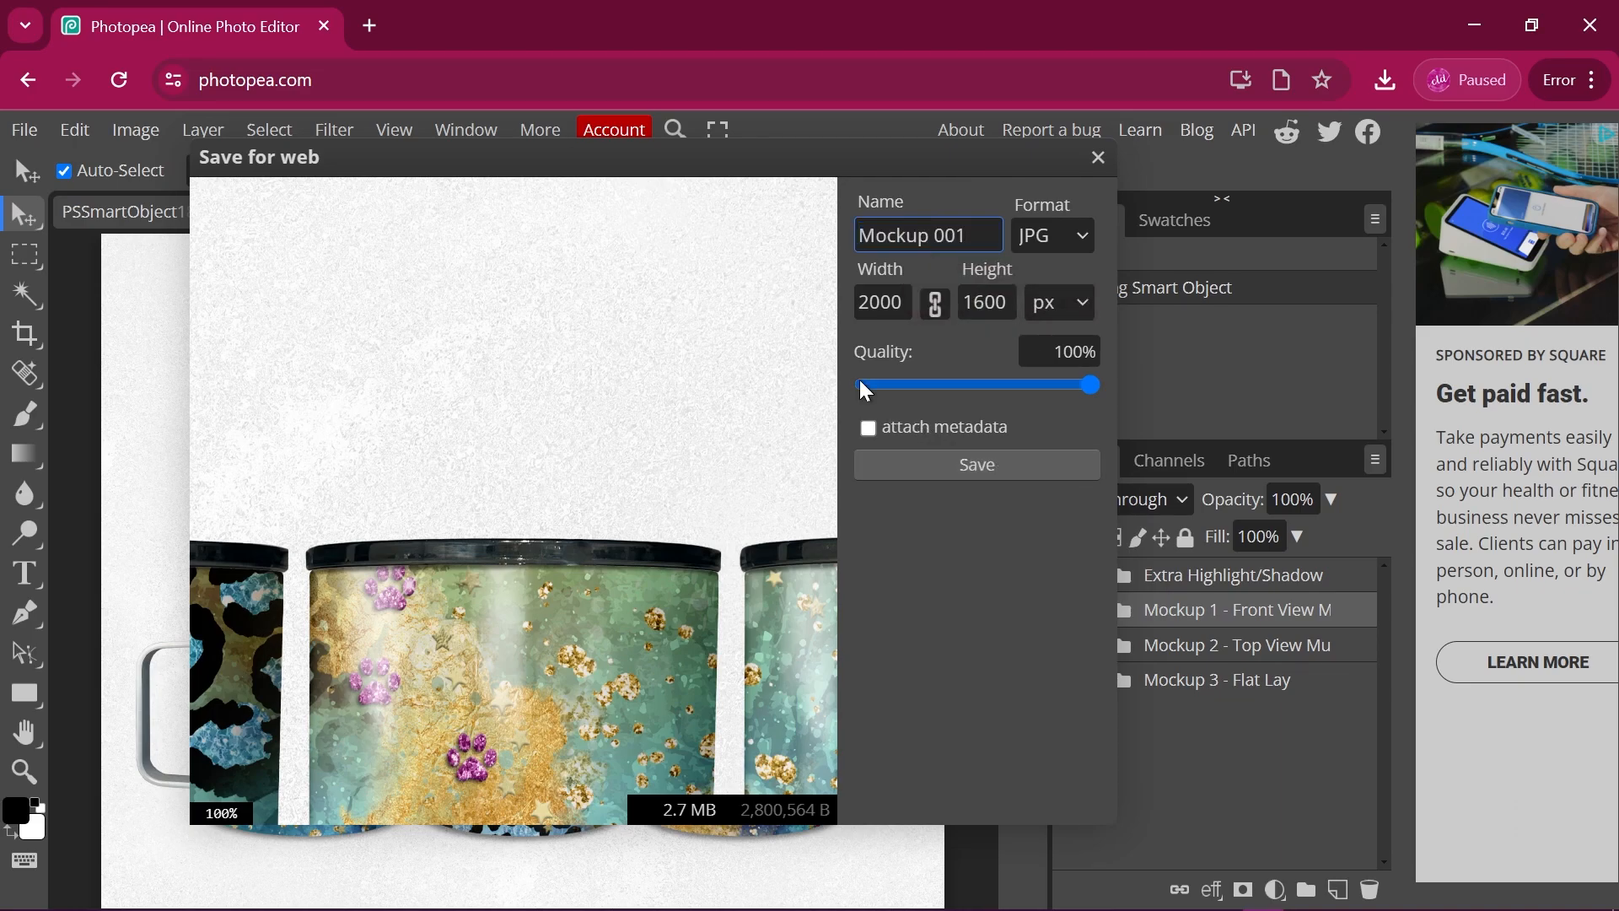
click(1061, 240)
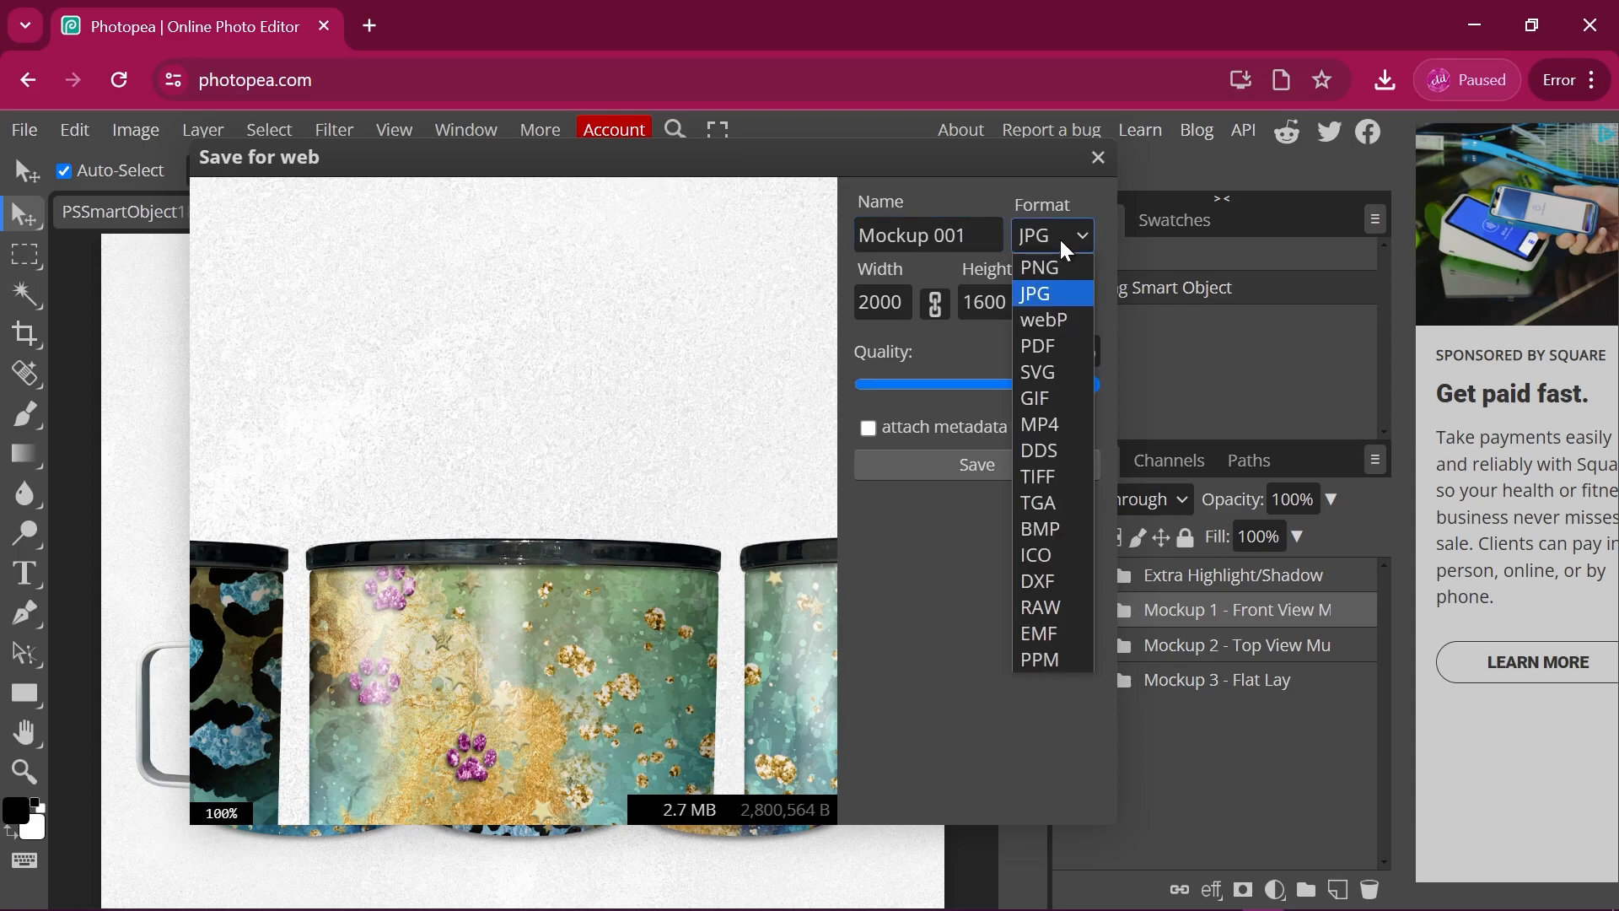
click(1004, 194)
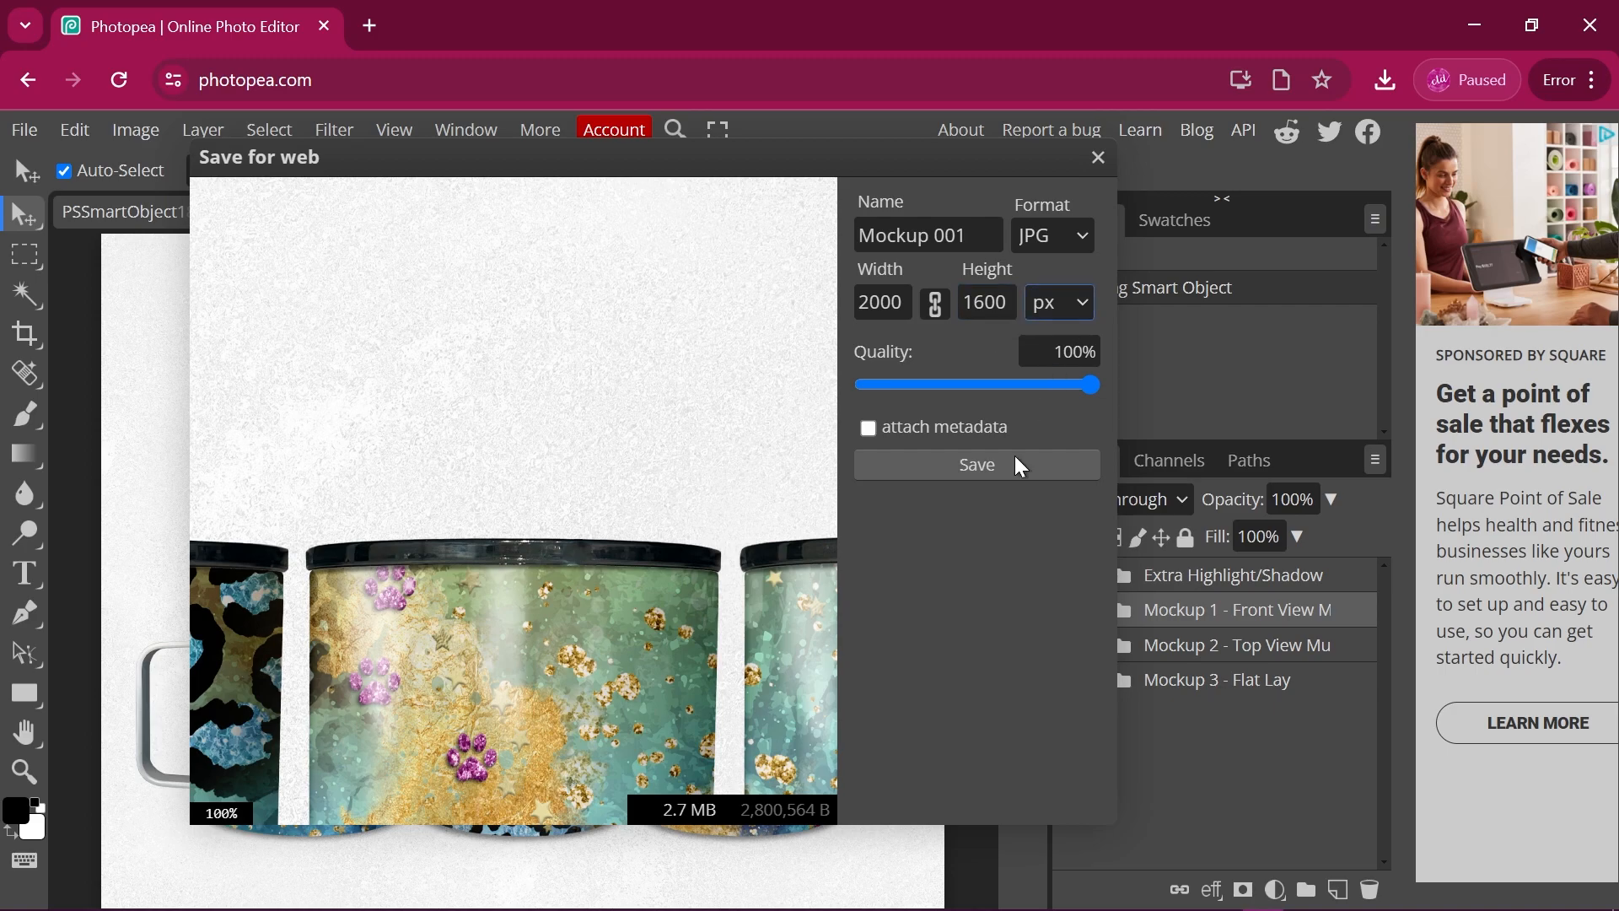
click(972, 472)
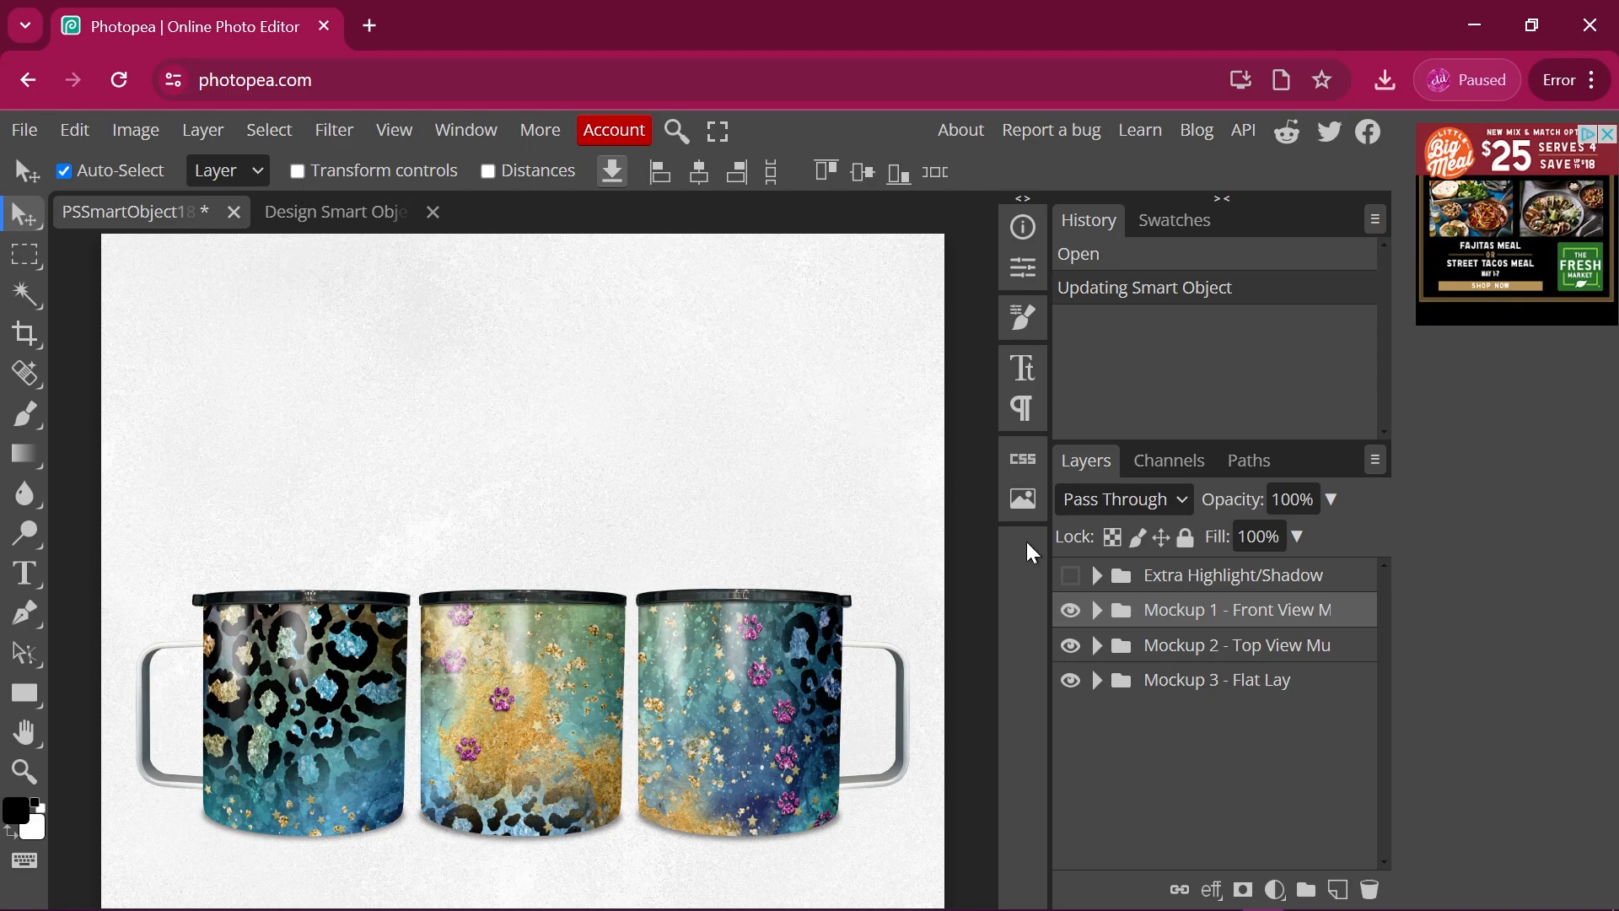
Step: Hide the Mockup 1 front view group to show the top view mugs, and look at the export format options
click(1071, 611)
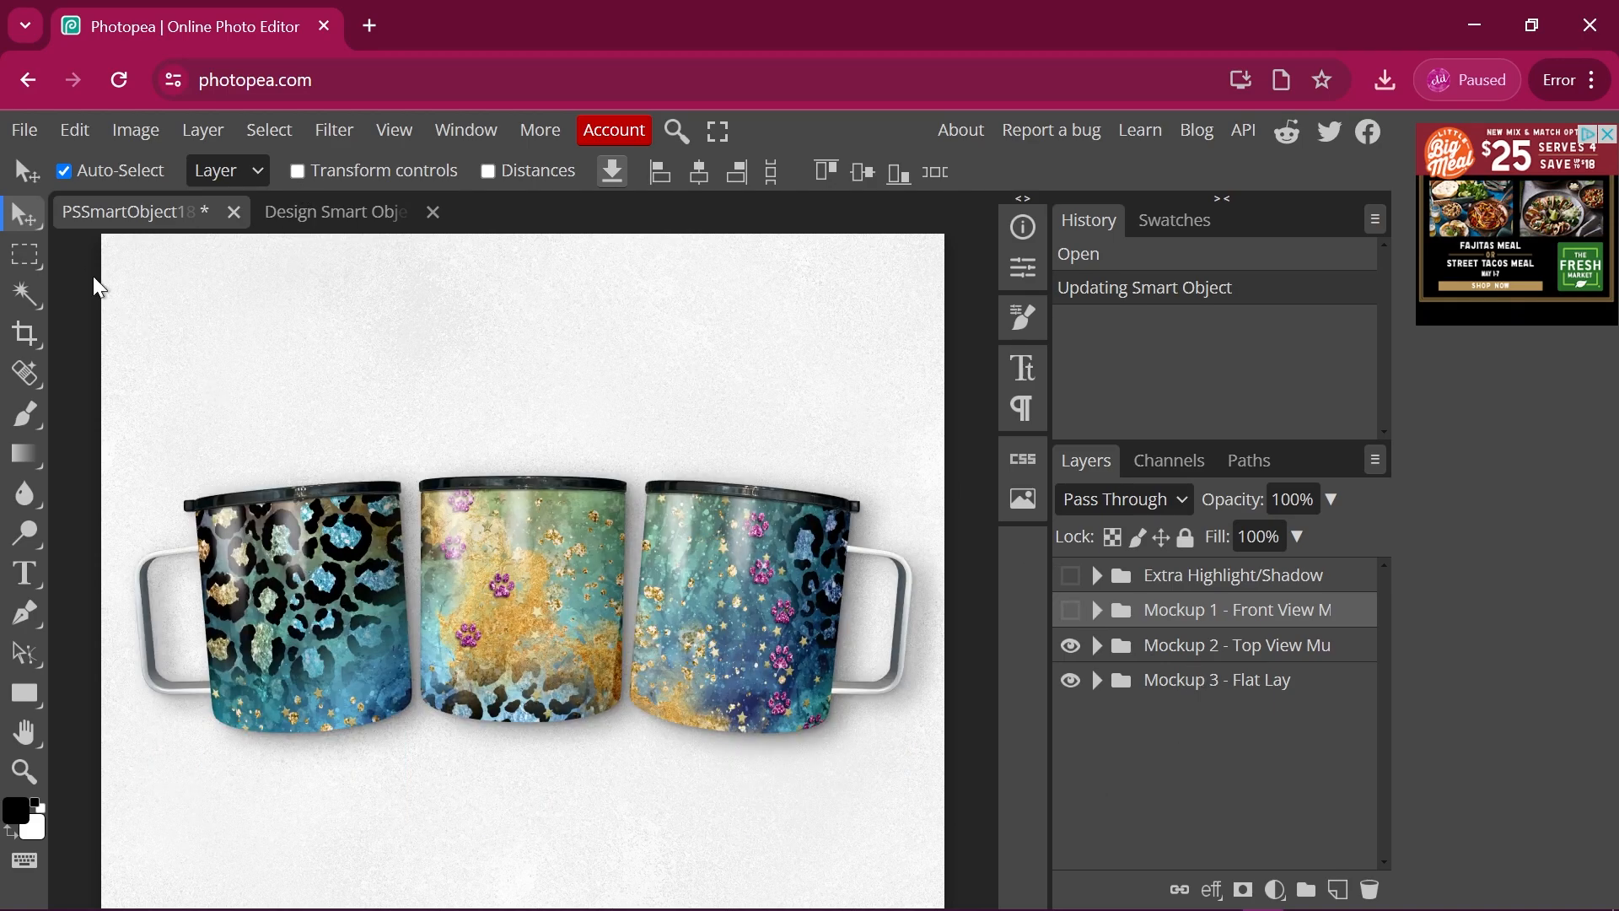
click(38, 125)
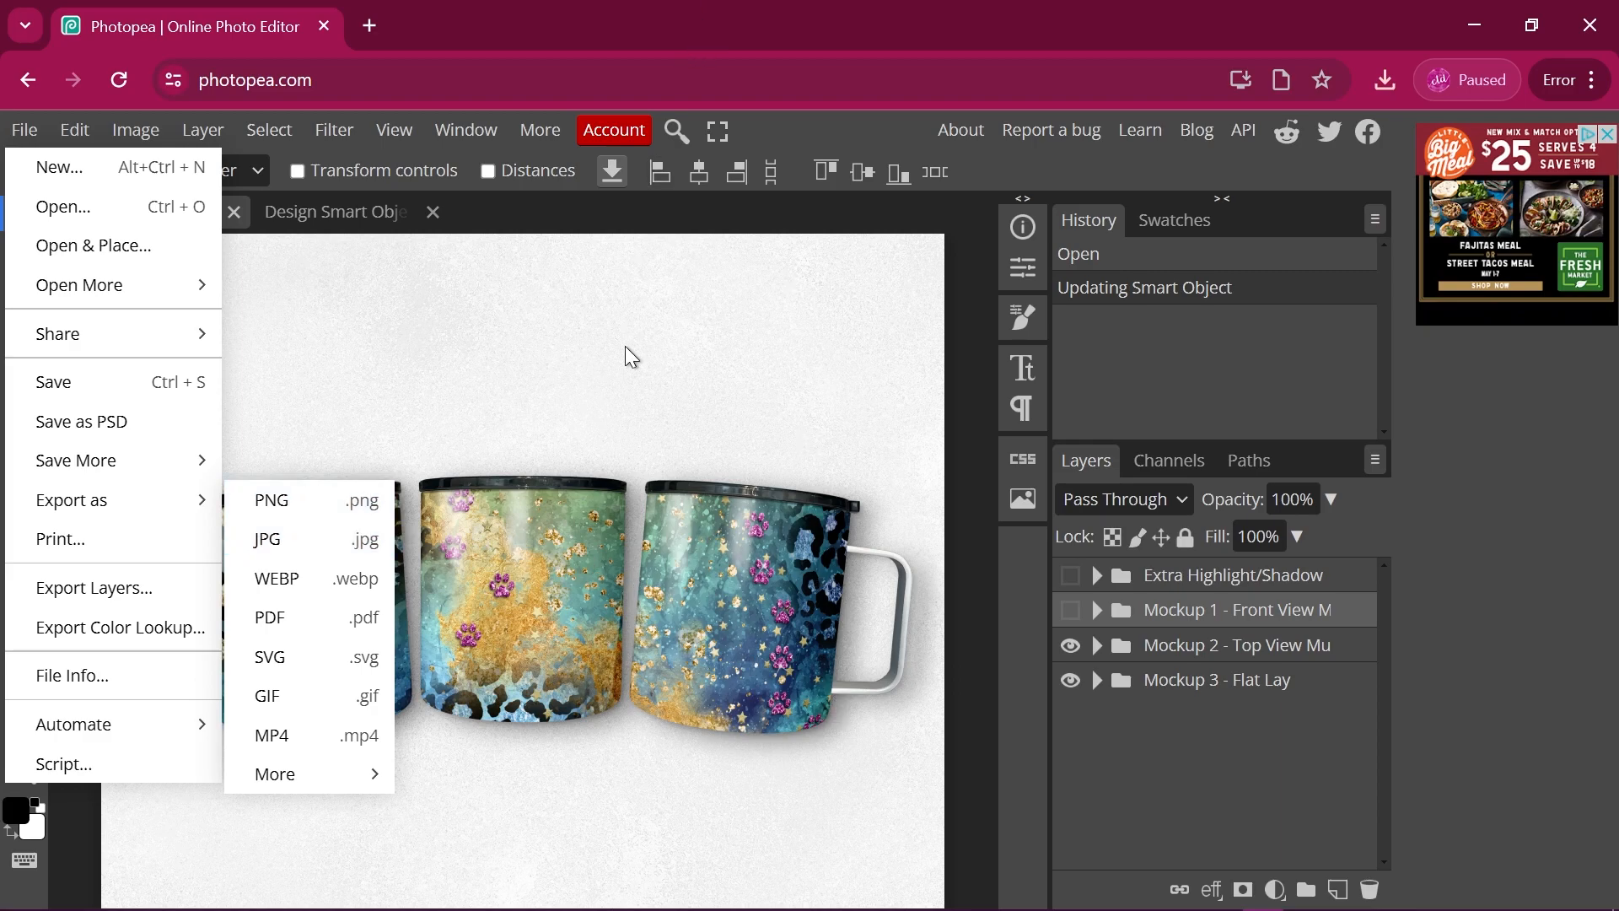
click(928, 517)
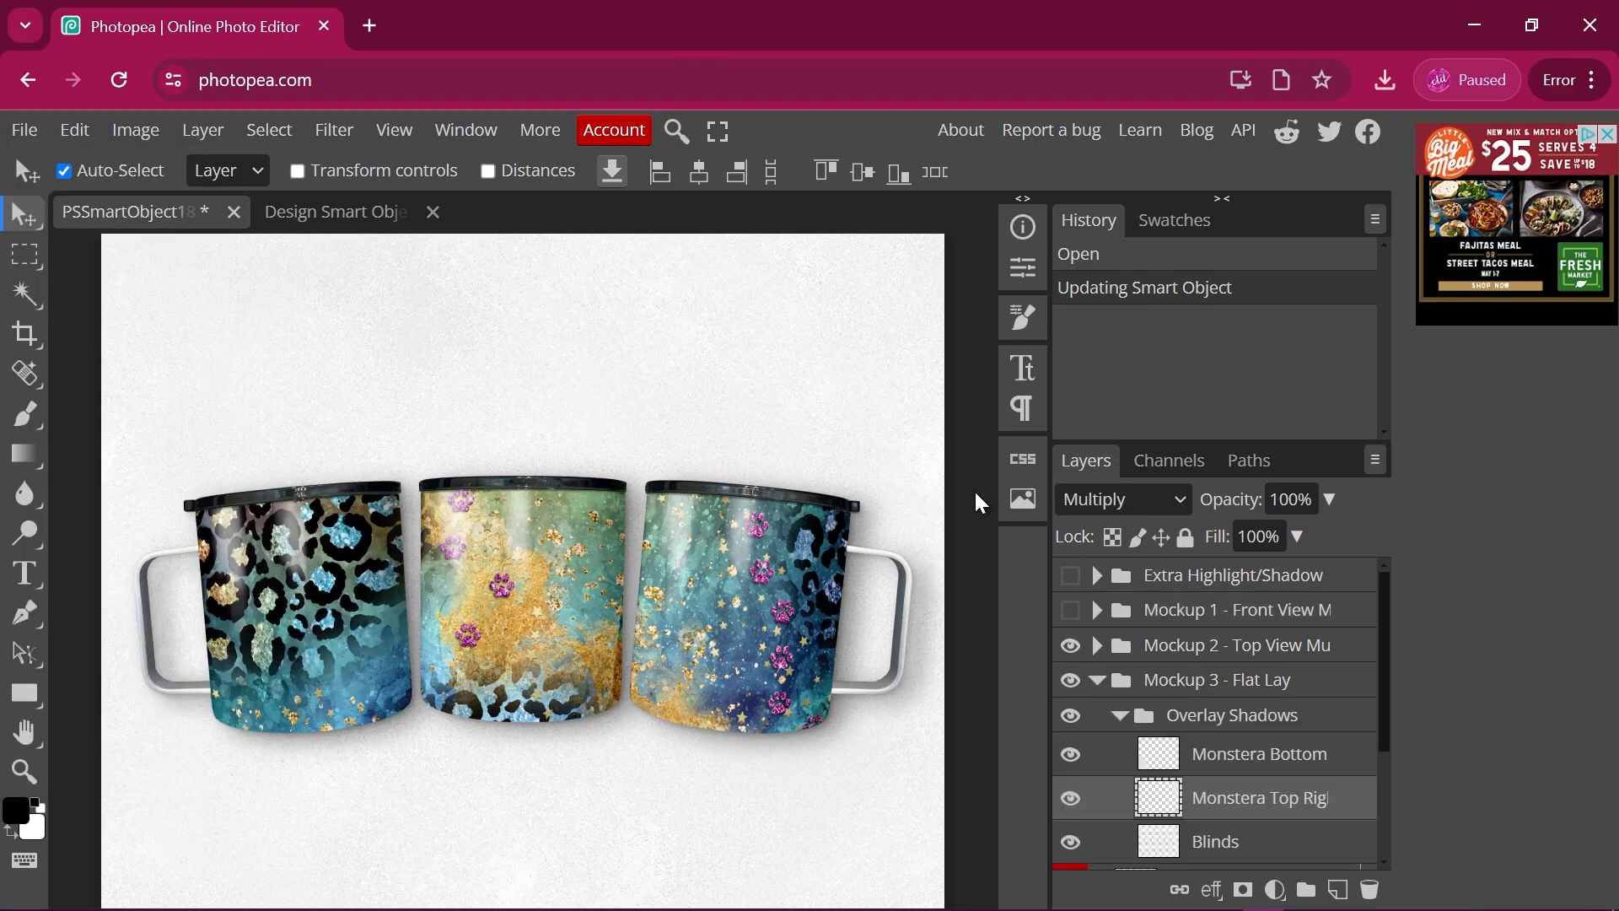